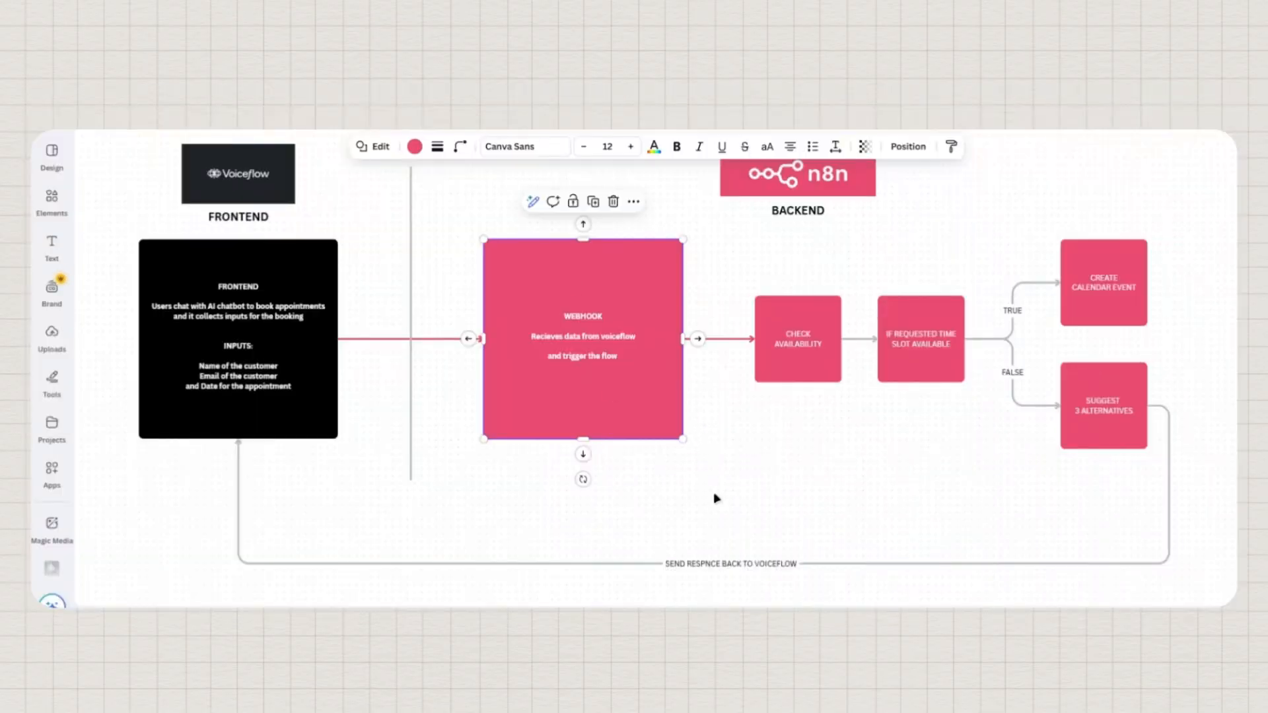
# Add a Webhook trigger node (GET method) as the Youtube demo workflow's first step
pyautogui.click(717, 498)
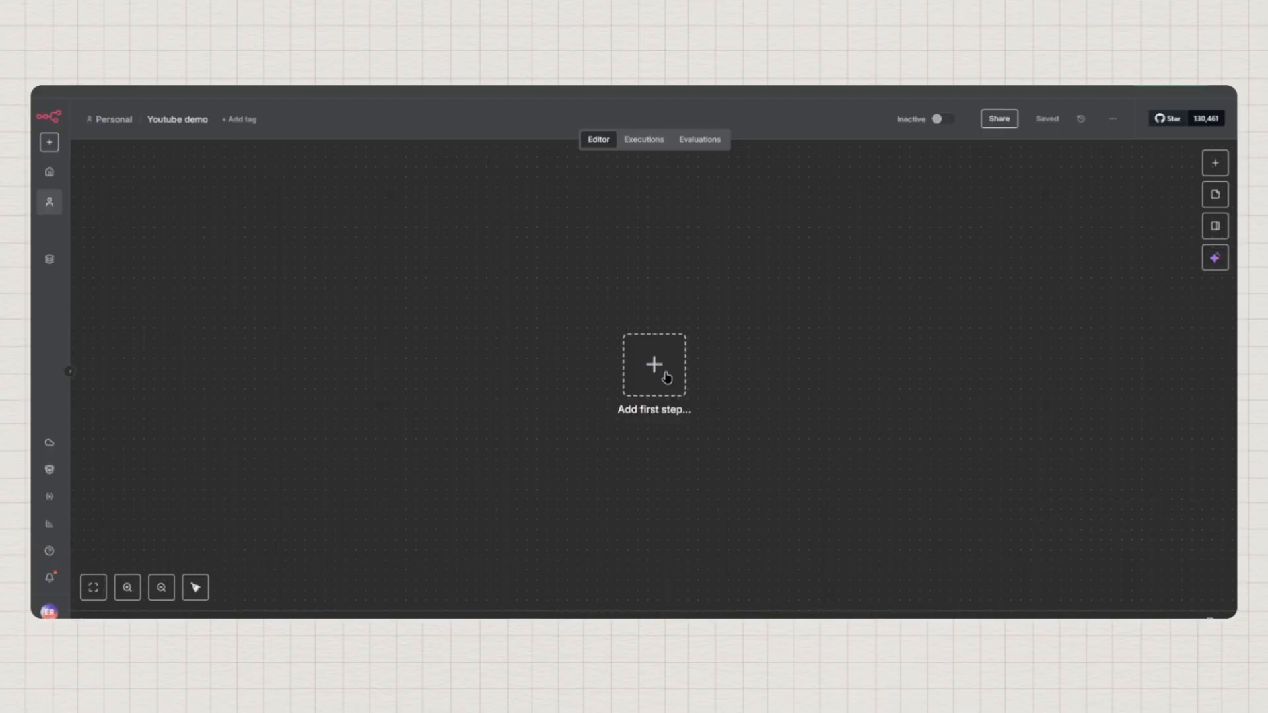
pyautogui.click(661, 371)
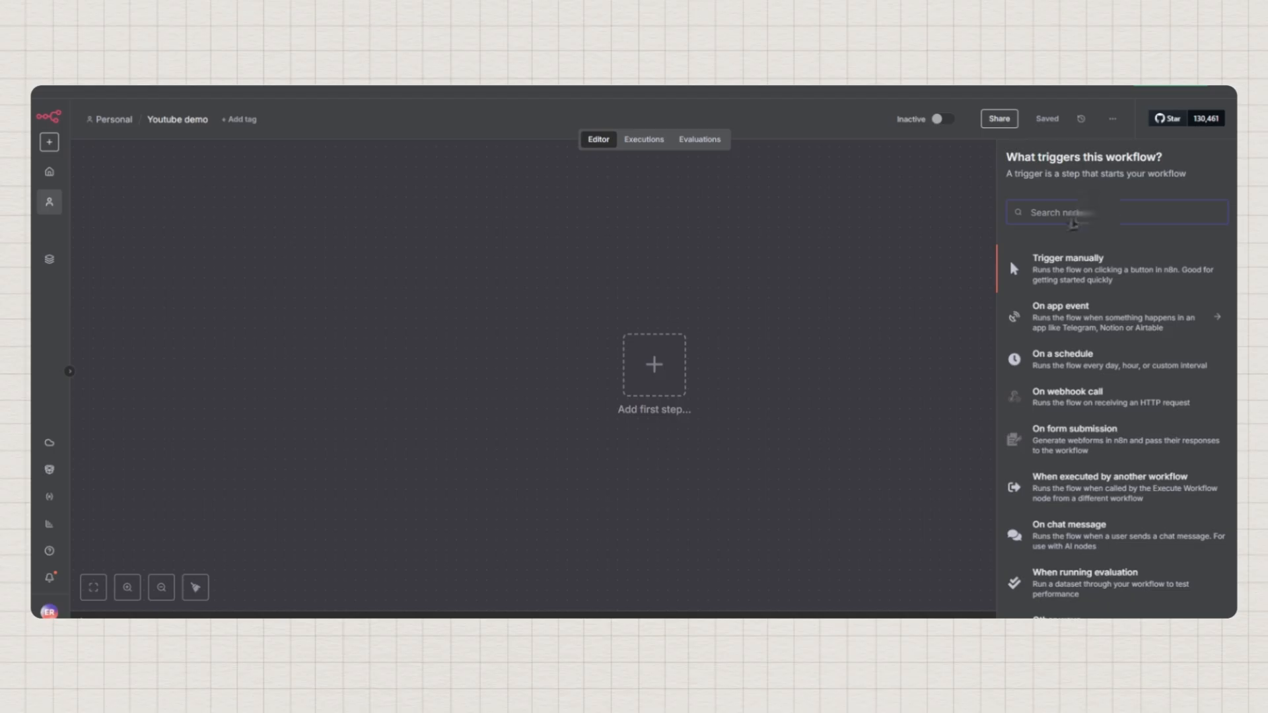
pyautogui.write('webhoo')
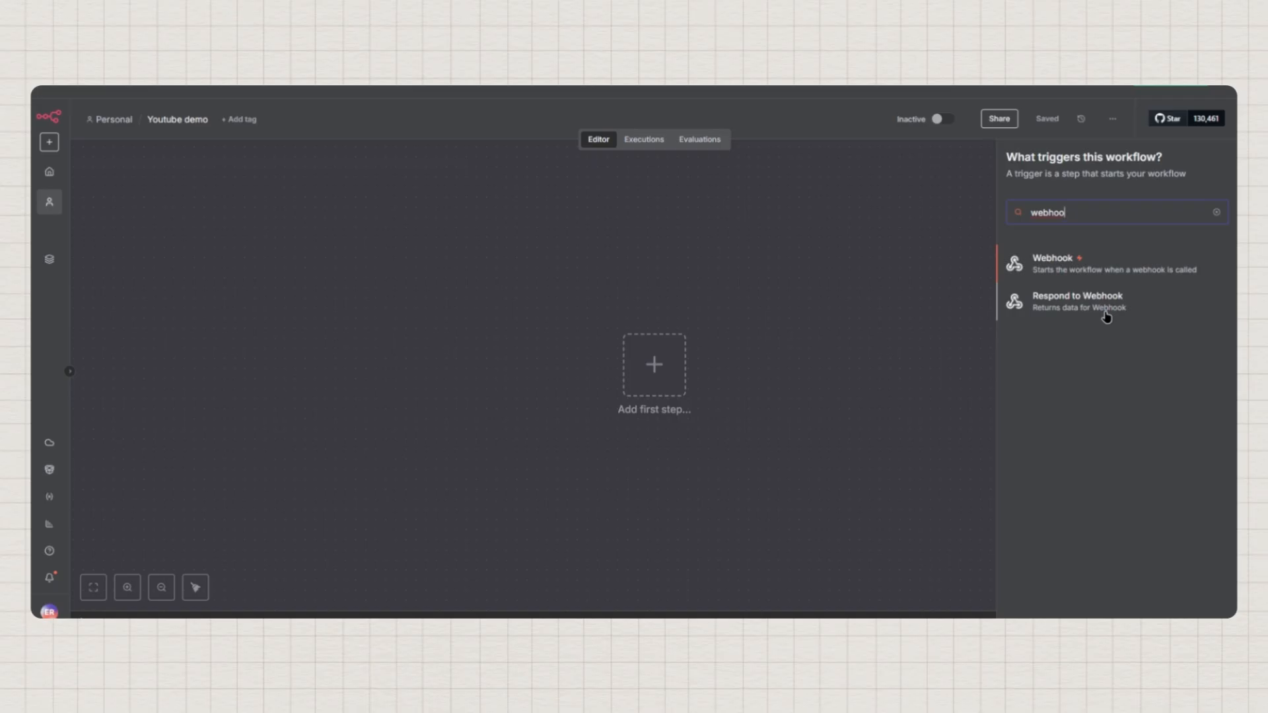
pyautogui.click(1052, 271)
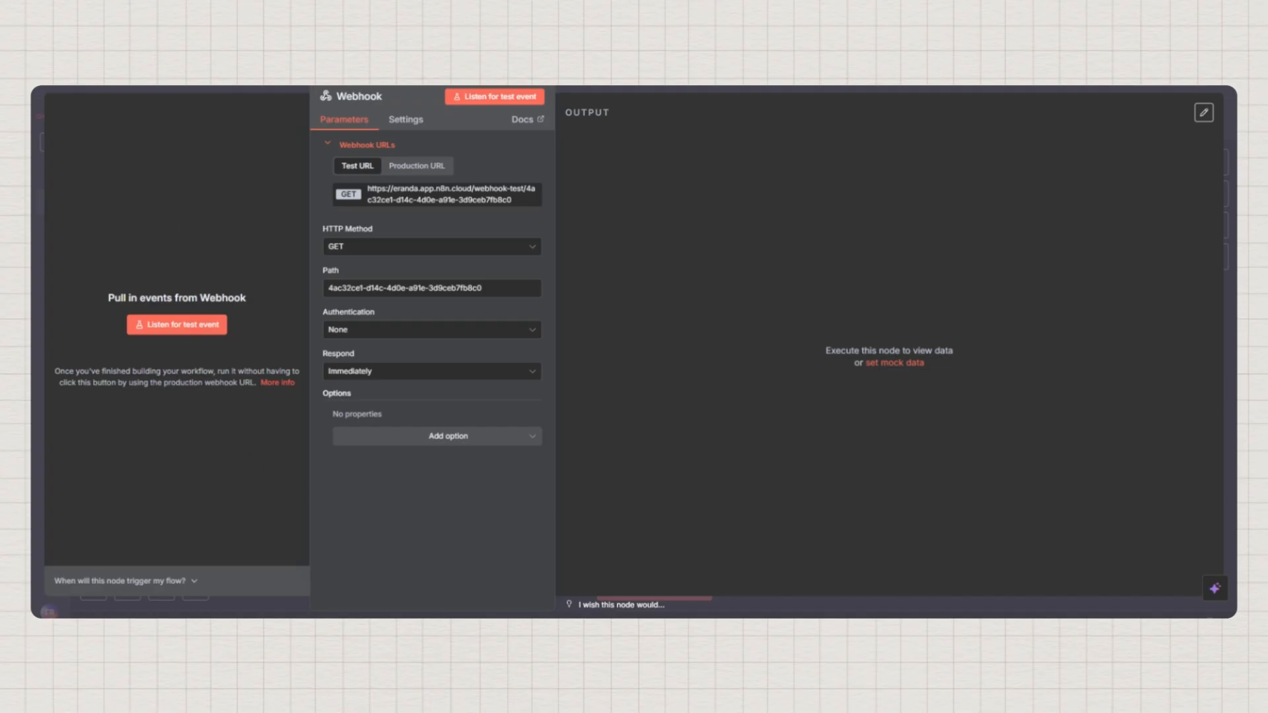
pyautogui.press('Escape')
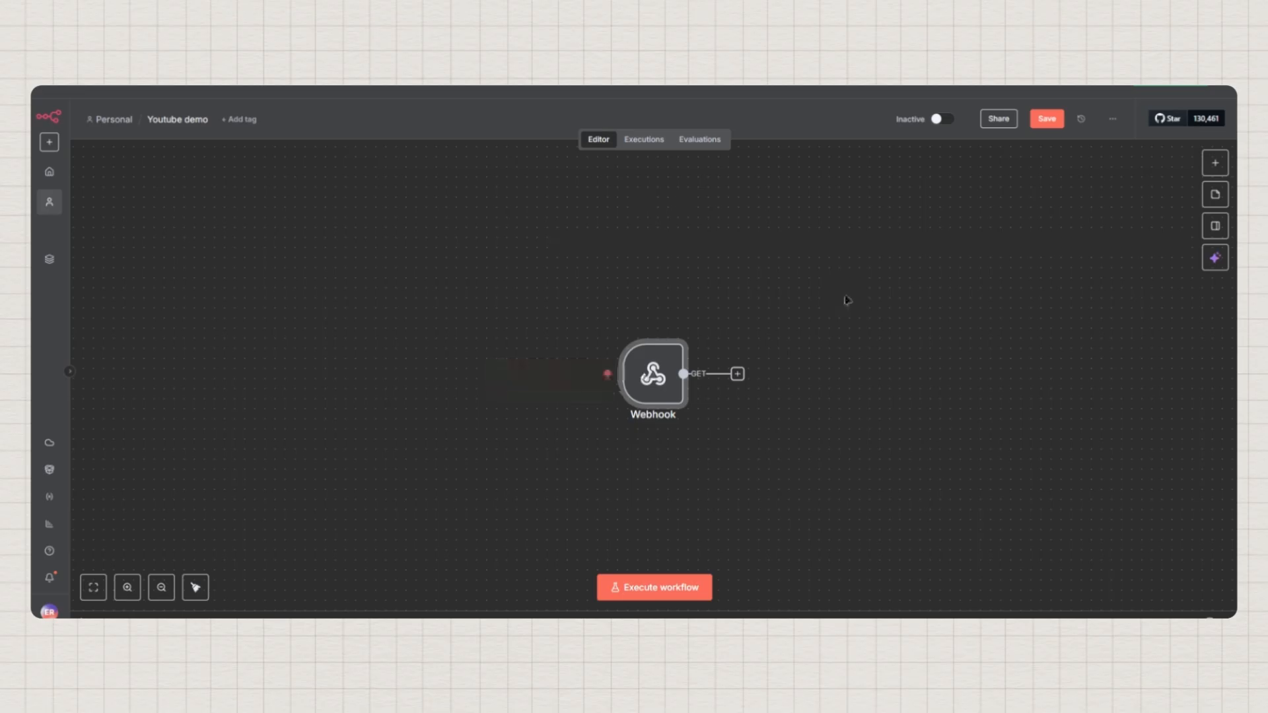
# Keep the Webhook node's HTTP method as GET and copy its test URL
pyautogui.moveTo(848, 301); pyautogui.dragTo(723, 300)
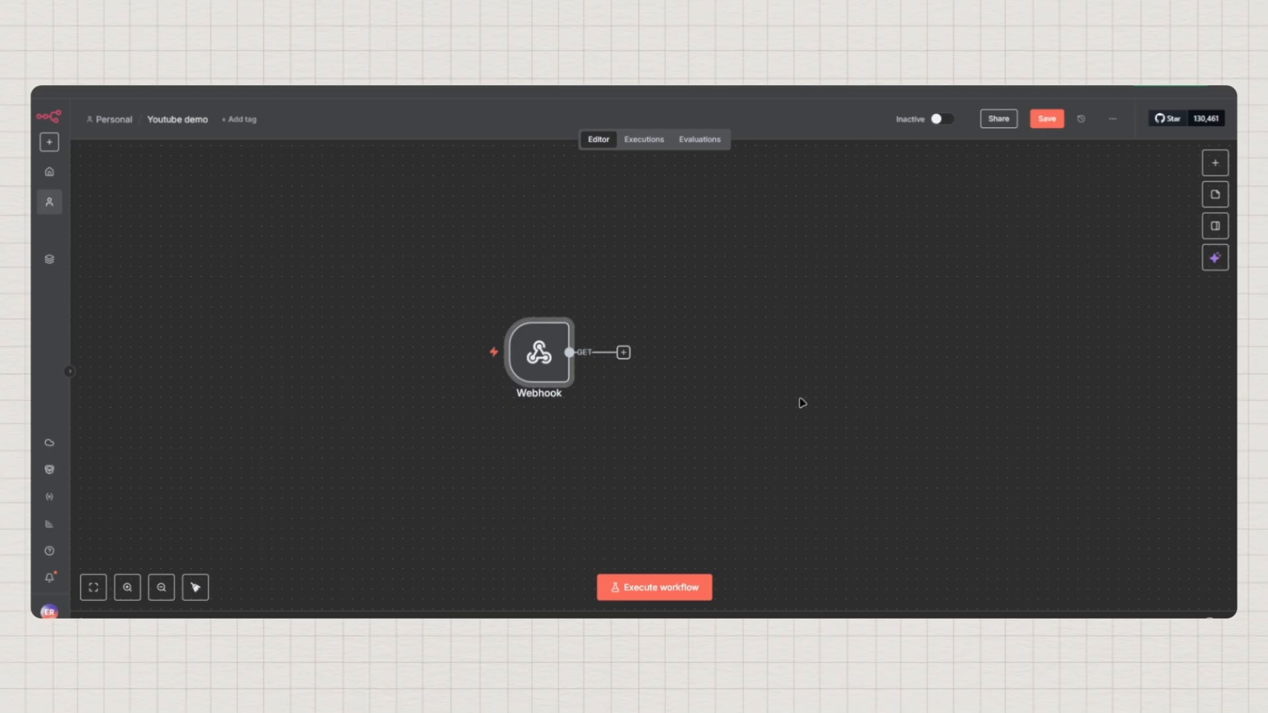
pyautogui.doubleClick(537, 367)
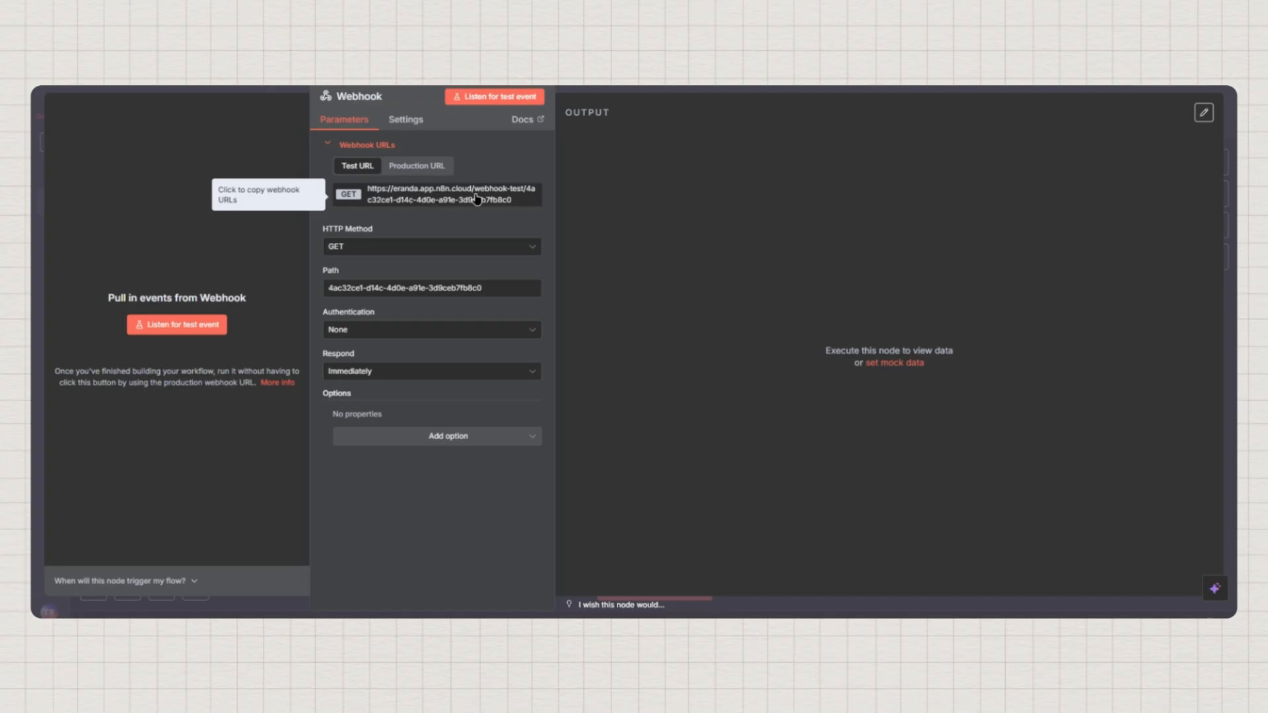
pyautogui.click(344, 252)
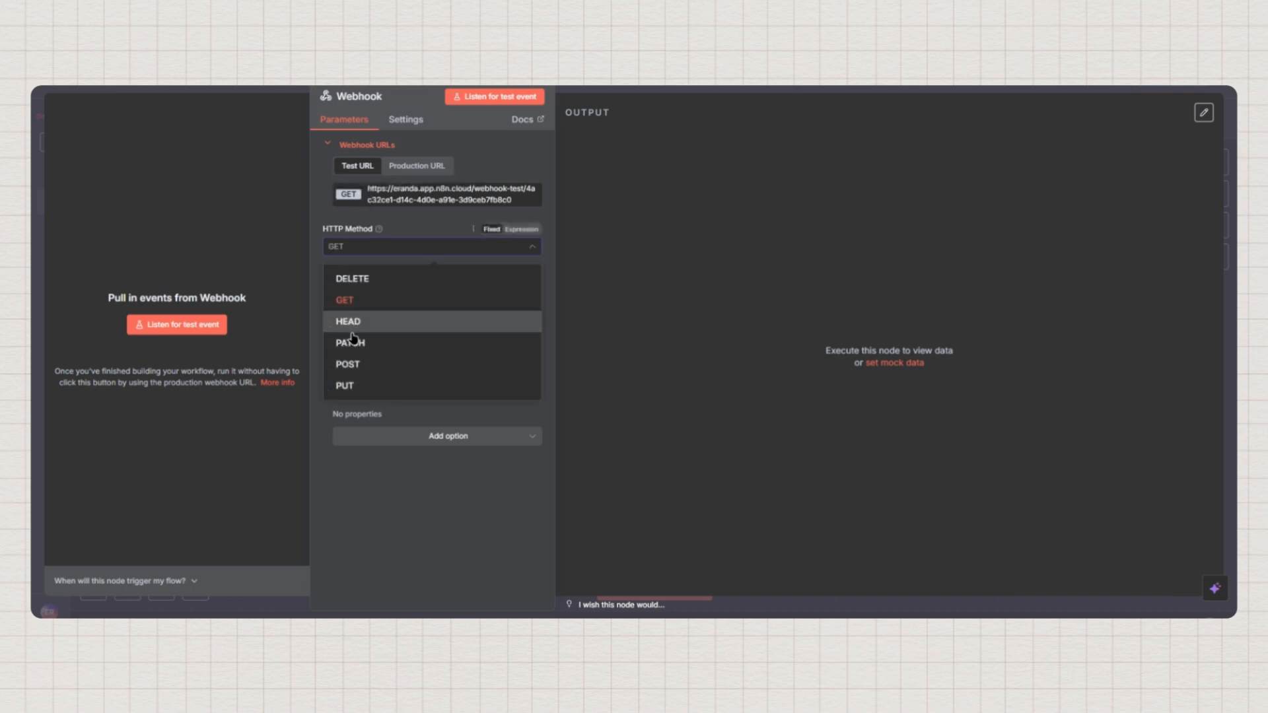
pyautogui.click(379, 217)
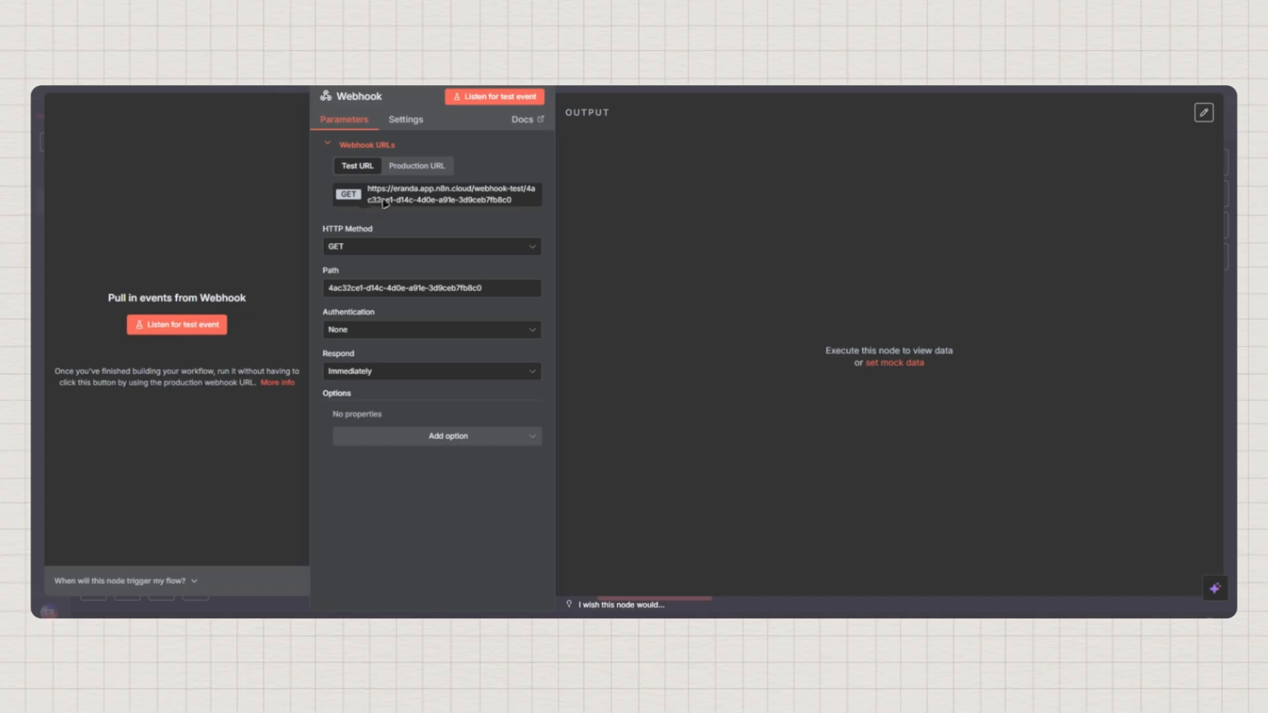
pyautogui.click(457, 196)
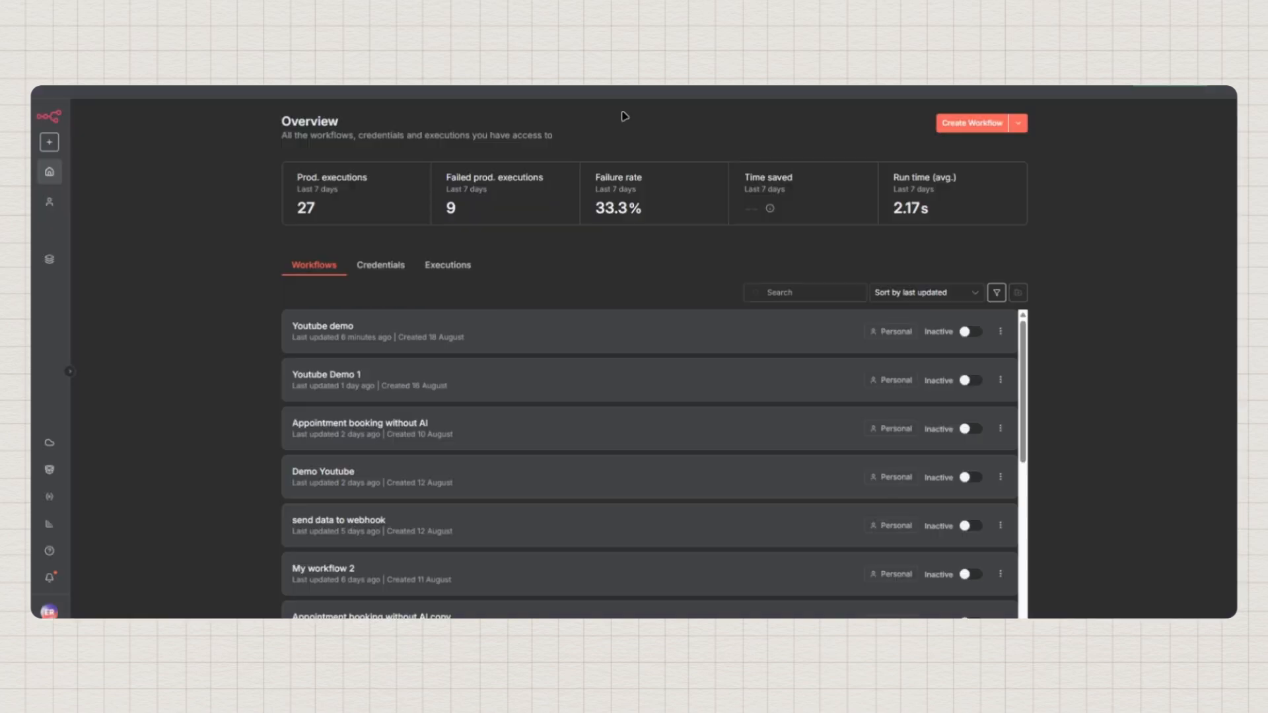
# Create a new blank workflow named 'send data'
pyautogui.click(976, 123)
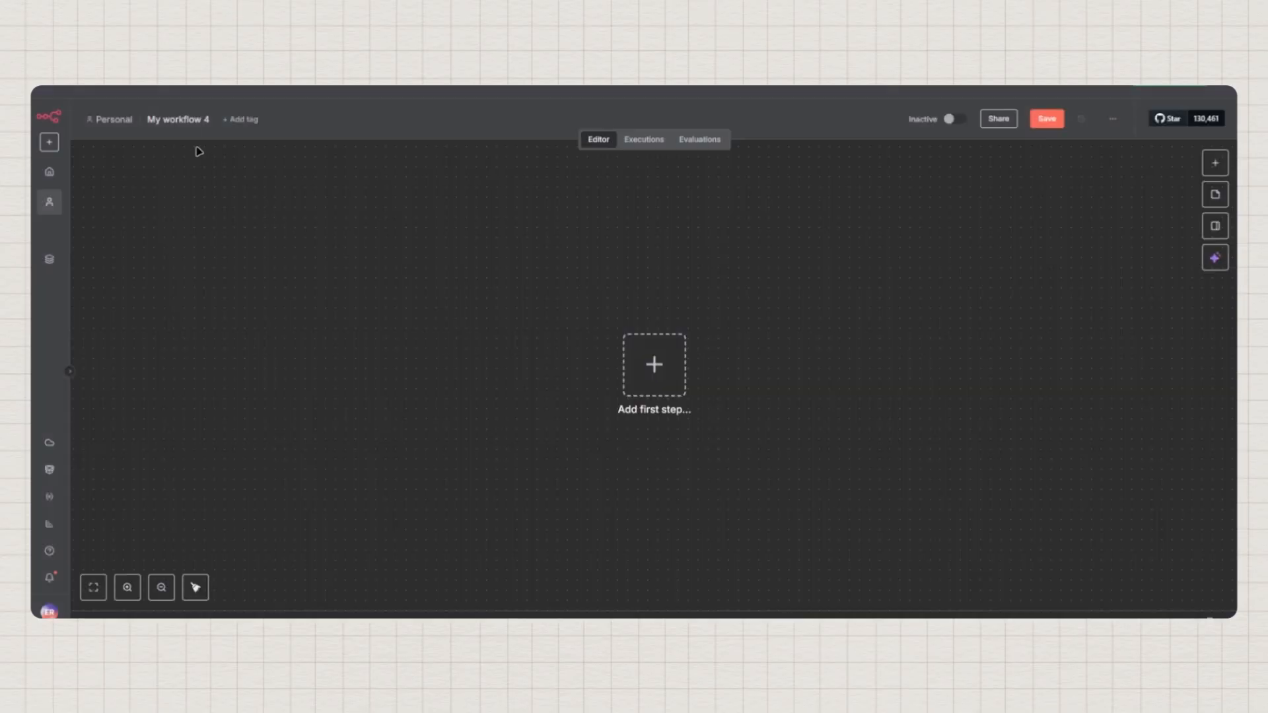
pyautogui.click(190, 119)
pyautogui.write('send data')
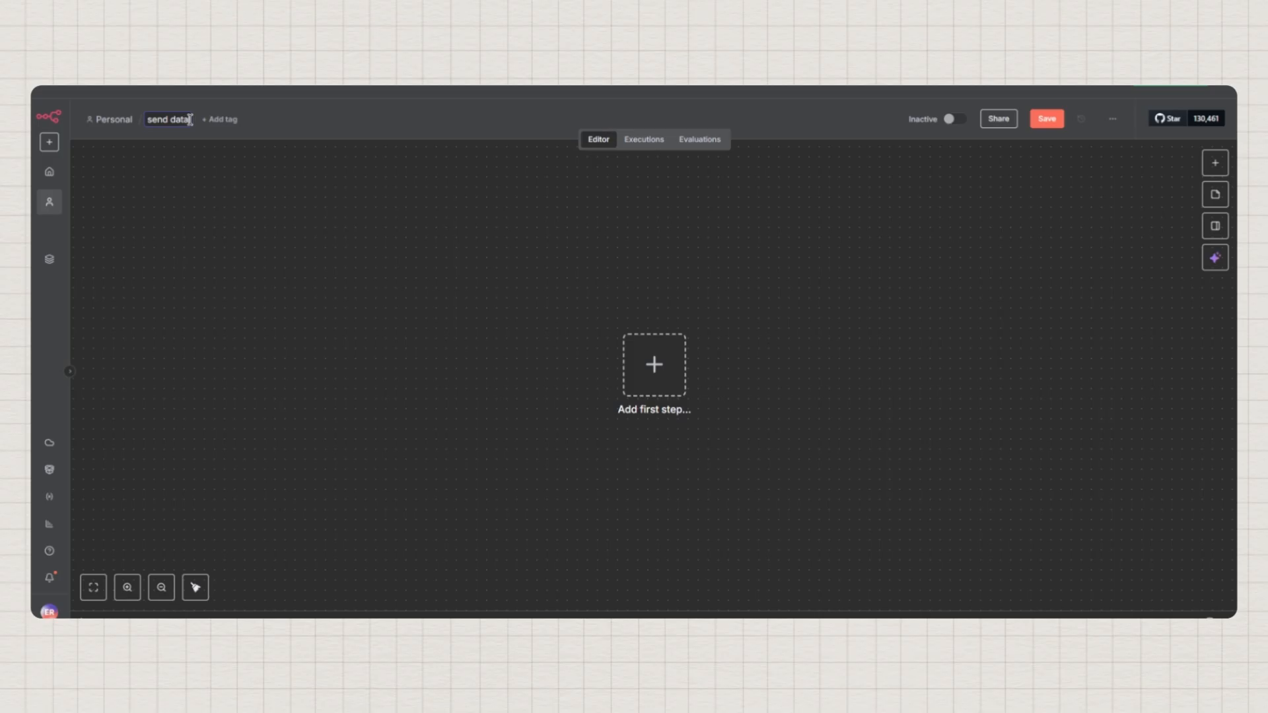
pyautogui.press('Return')
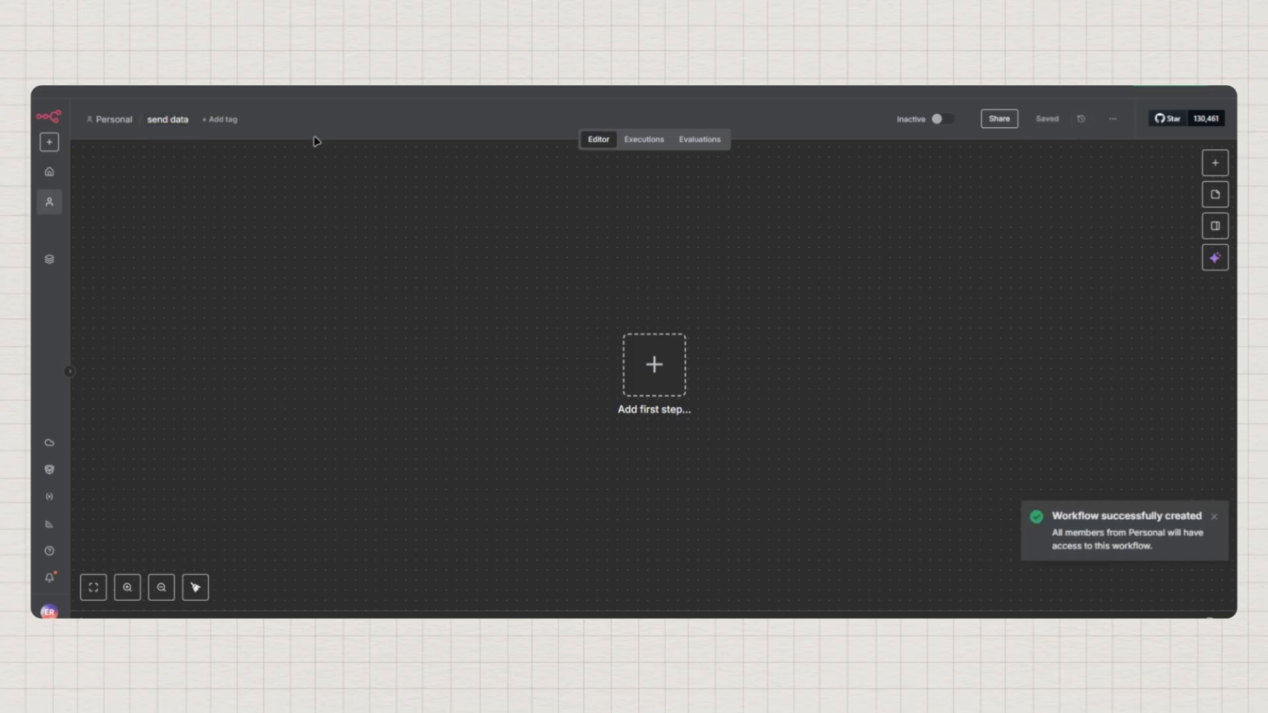
# Add an HTTP Request node as the workflow's first step
pyautogui.click(635, 368)
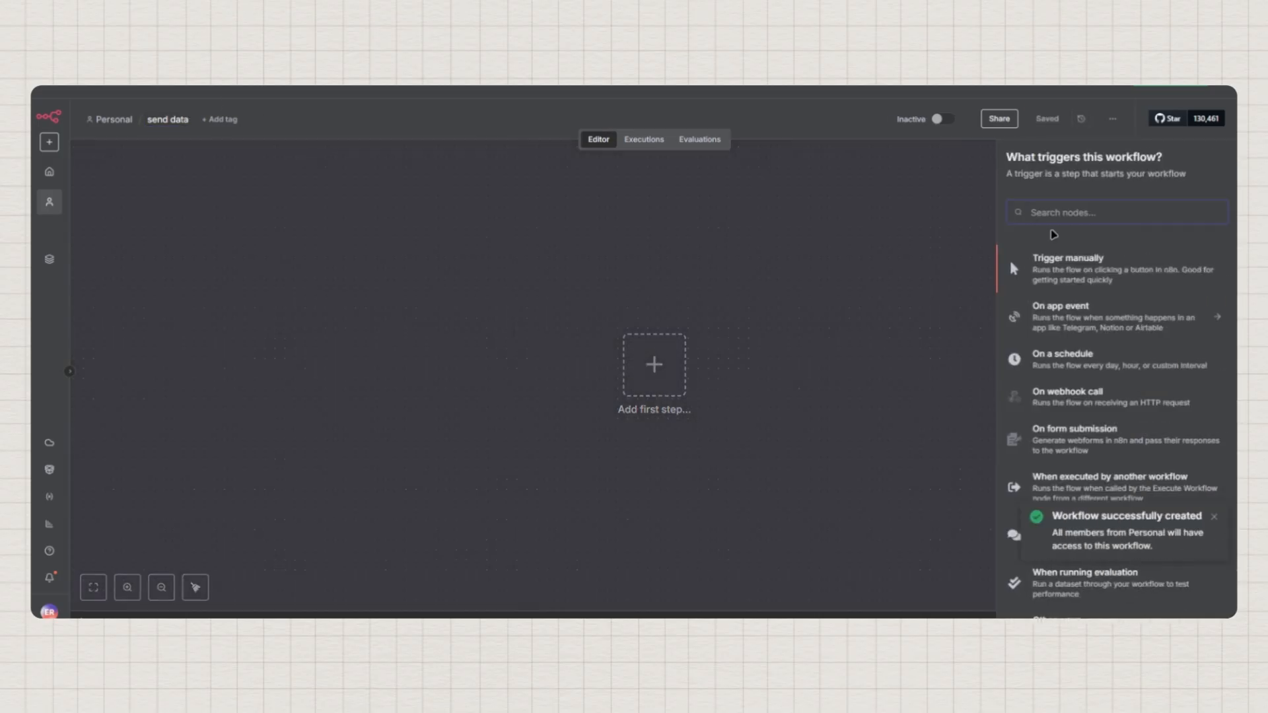
pyautogui.write('https')
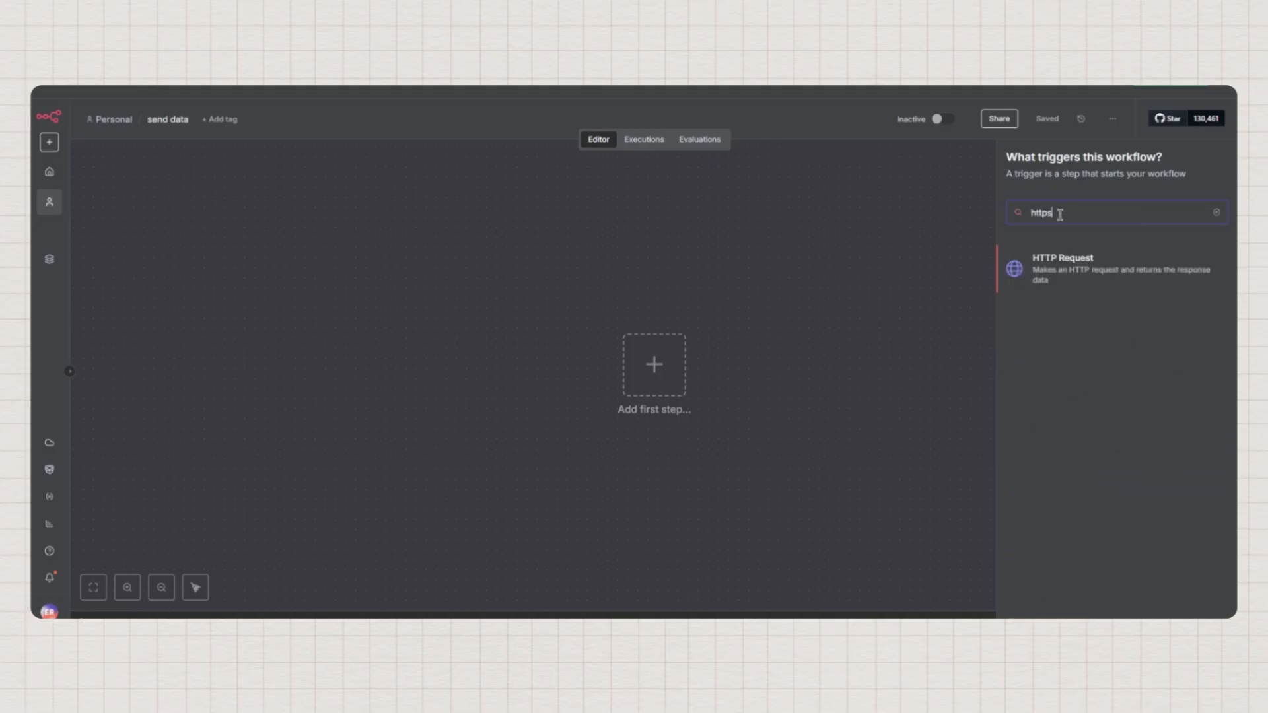
pyautogui.press('BackSpace')
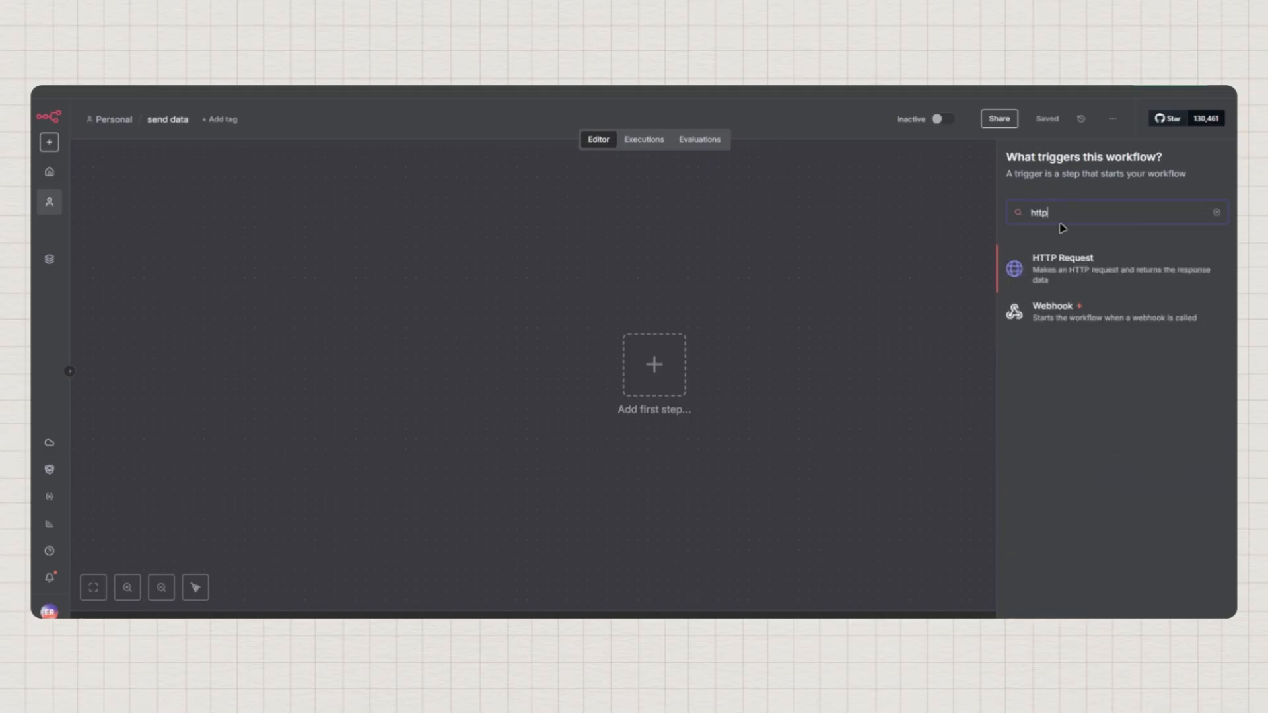
pyautogui.click(1071, 273)
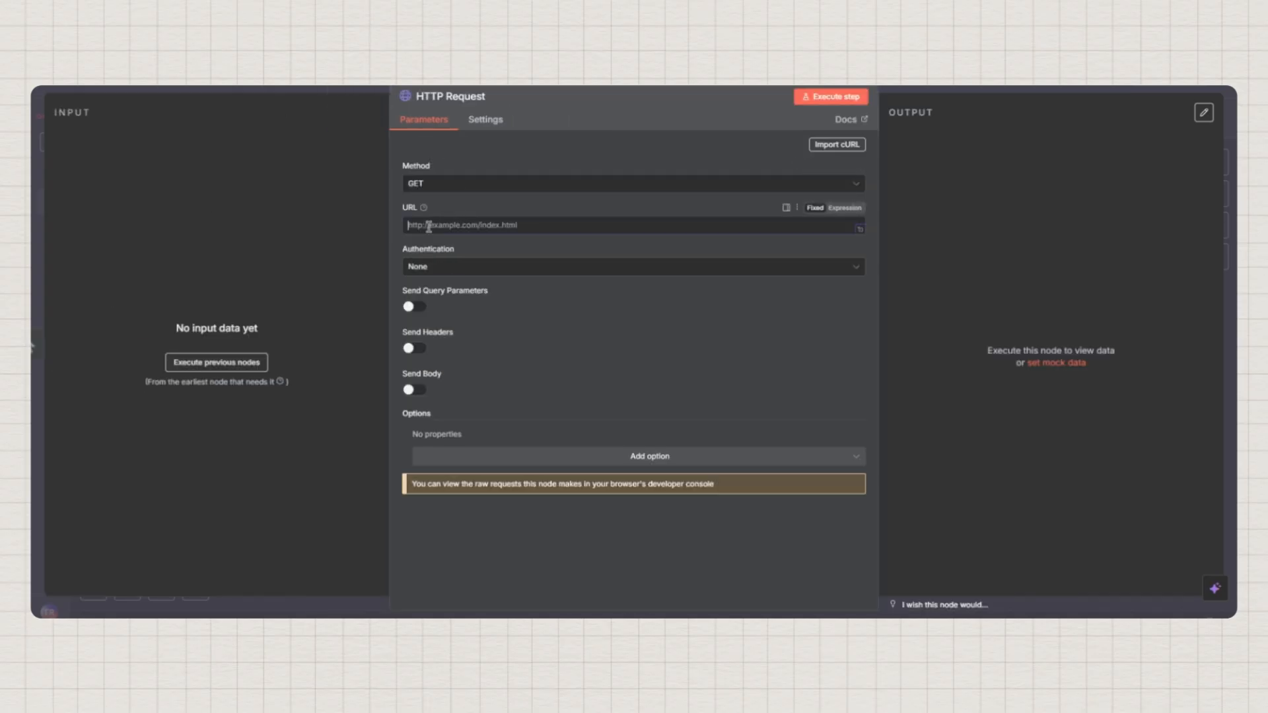
# Paste the copied webhook test URL into the HTTP Request node's URL field
pyautogui.hotkey('ctrl', 'v')
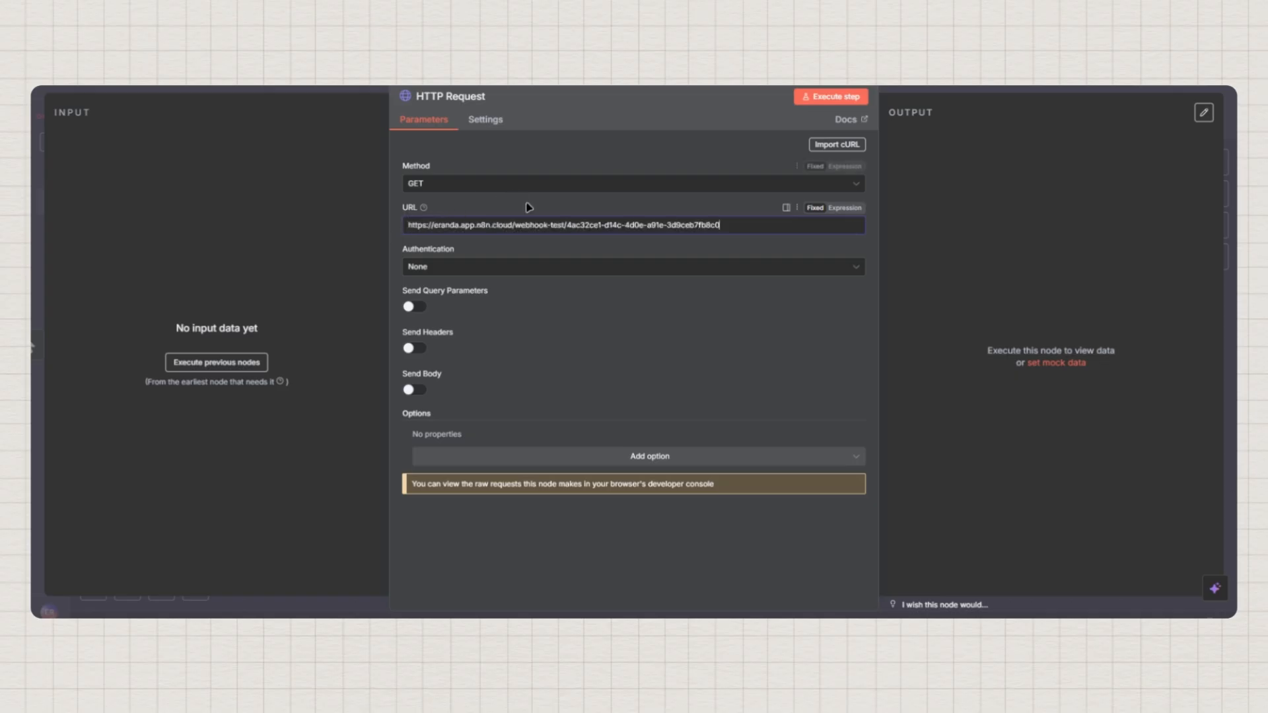
pyautogui.click(503, 204)
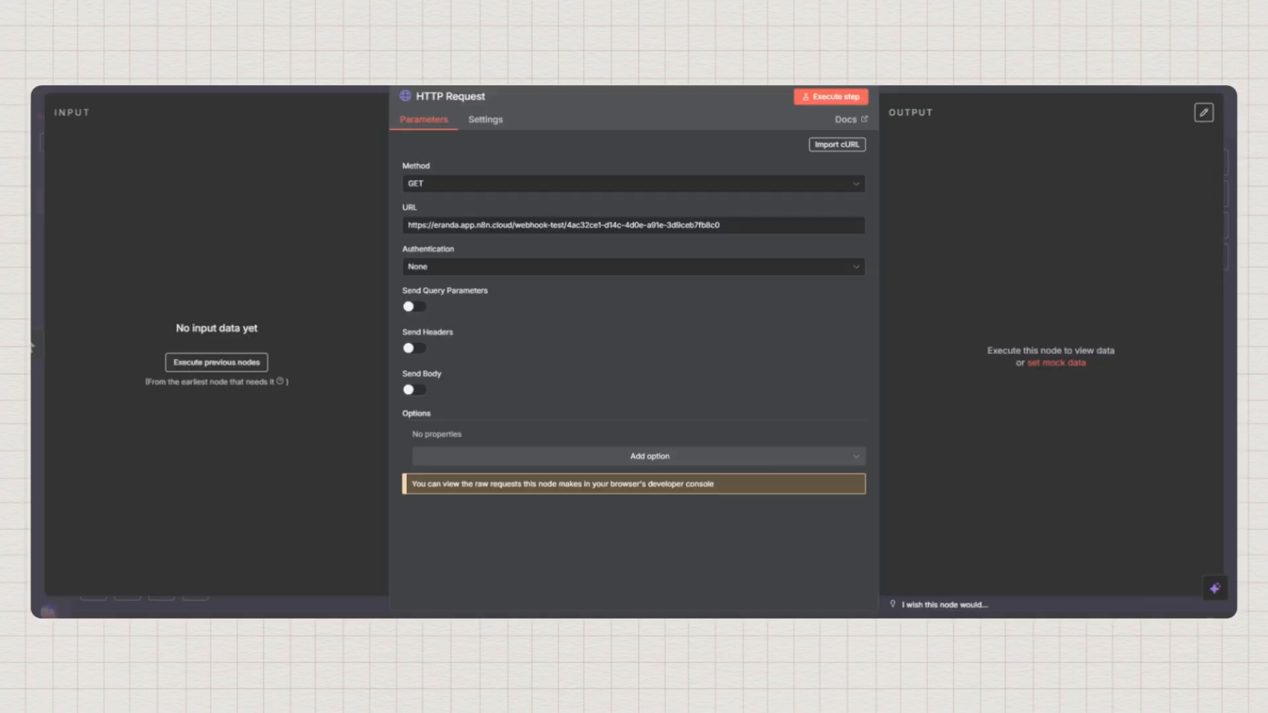
# Enable query parameters and add 'name' and 'email' fields holding the person's name and e-mail
pyautogui.click(420, 308)
pyautogui.click(448, 412)
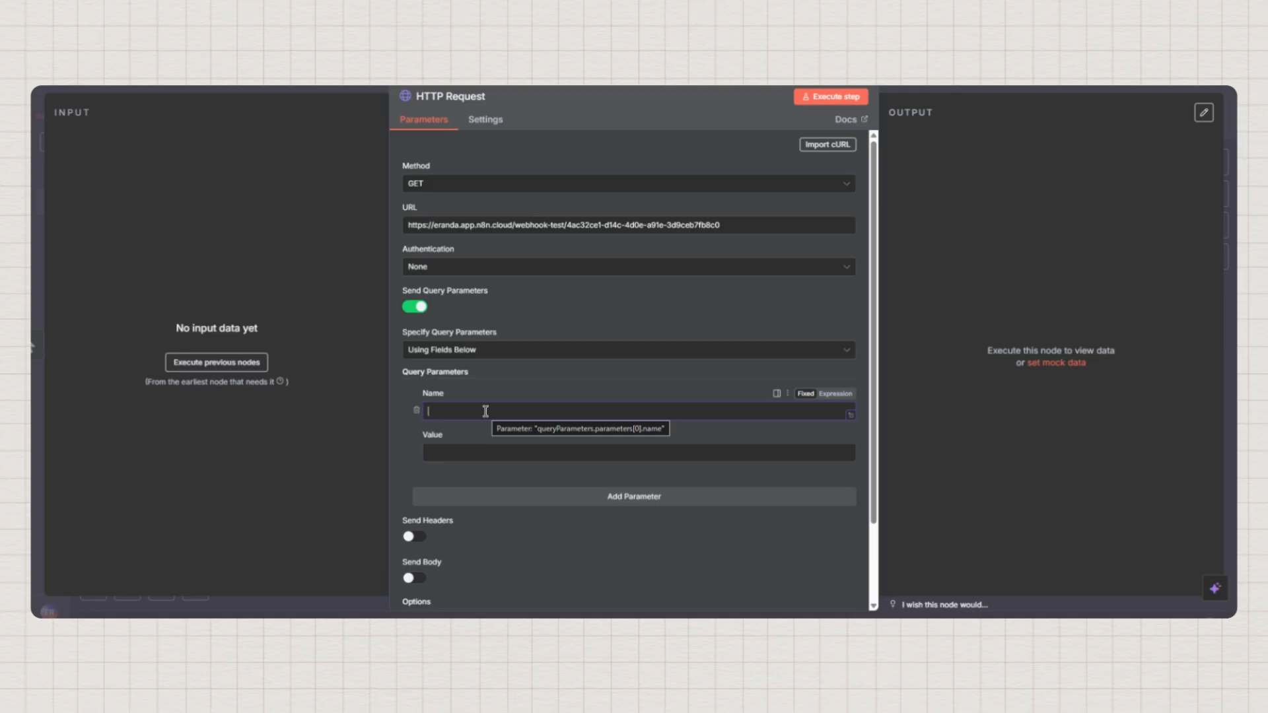
pyautogui.write('name')
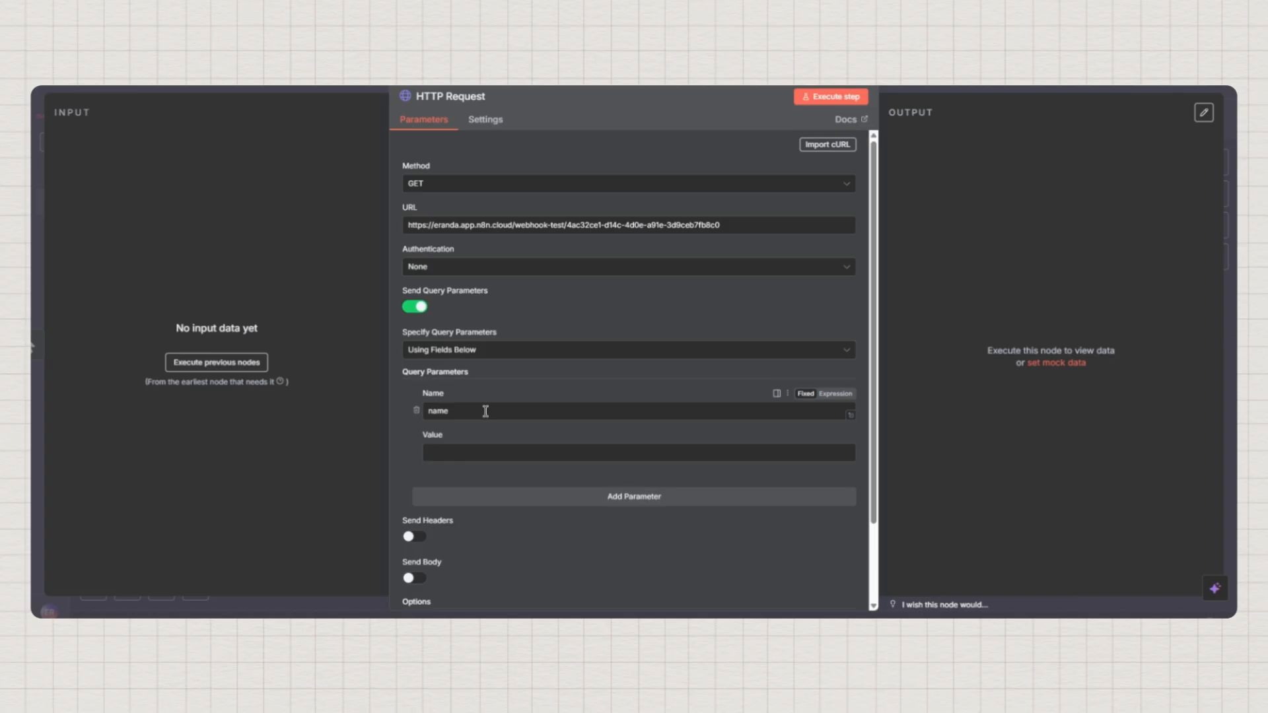
pyautogui.click(471, 453)
pyautogui.write('E')
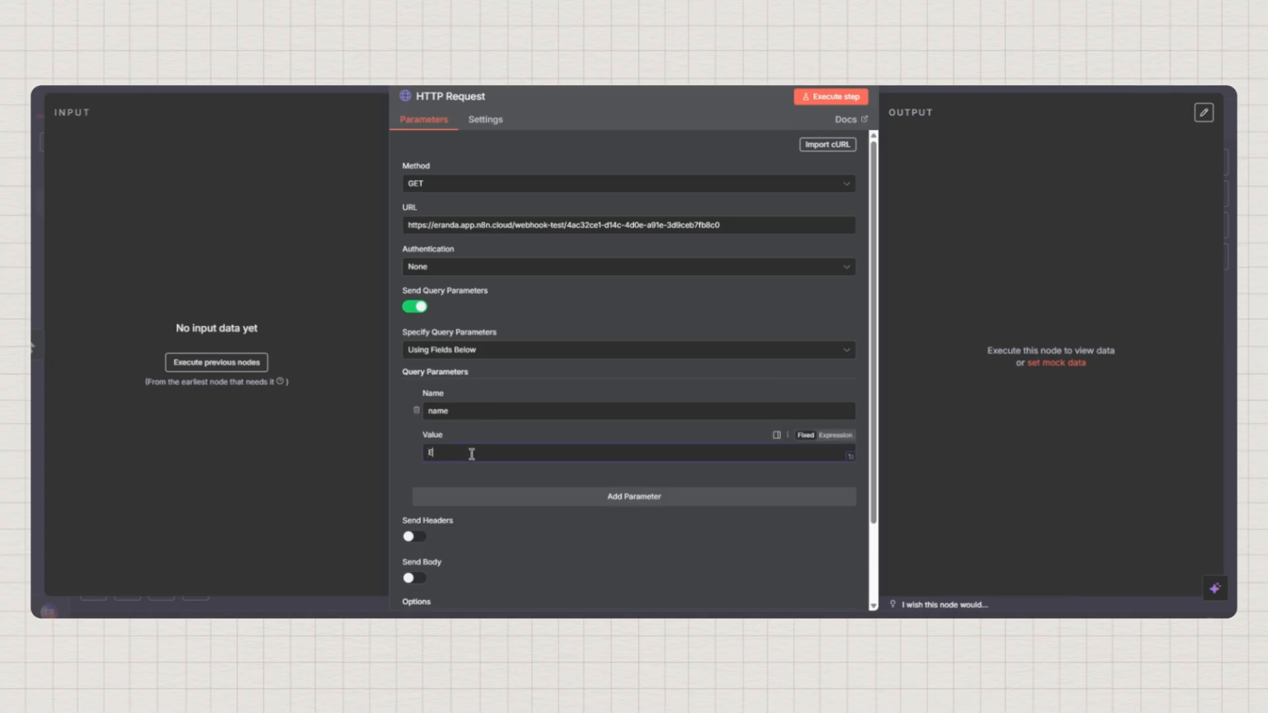
pyautogui.write('randa')
pyautogui.click(626, 496)
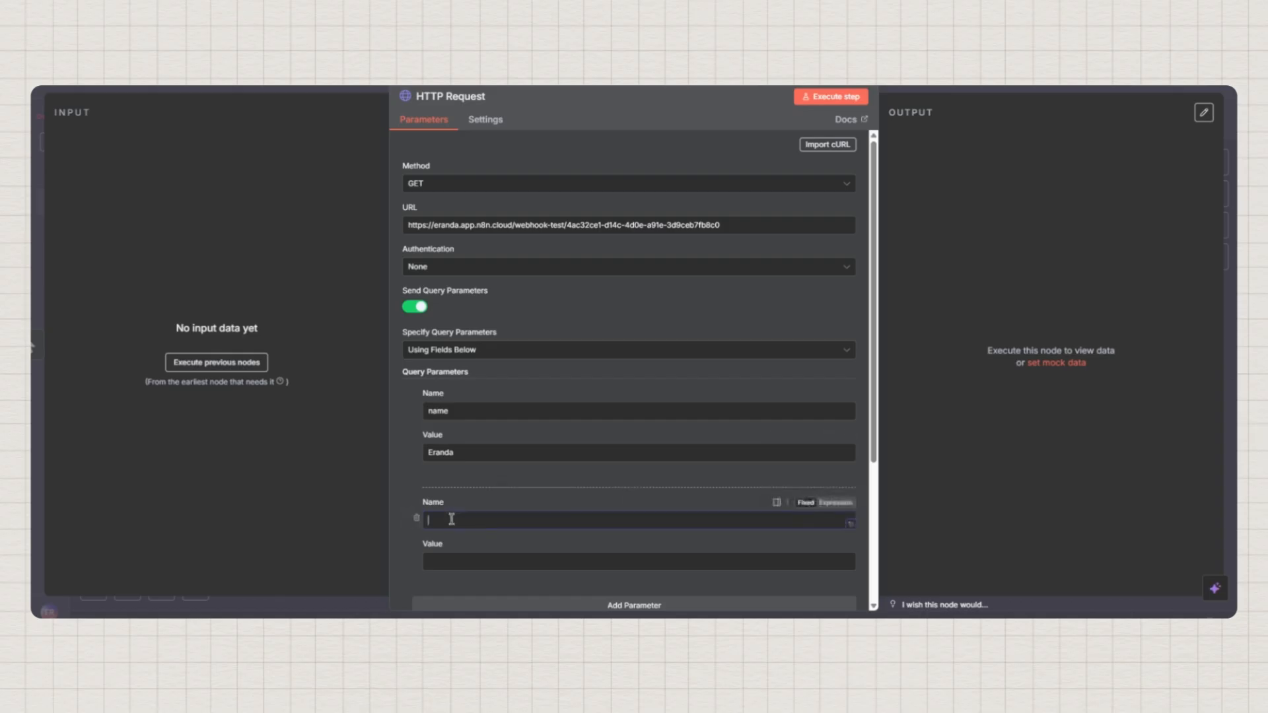
pyautogui.write('email')
pyautogui.click(441, 568)
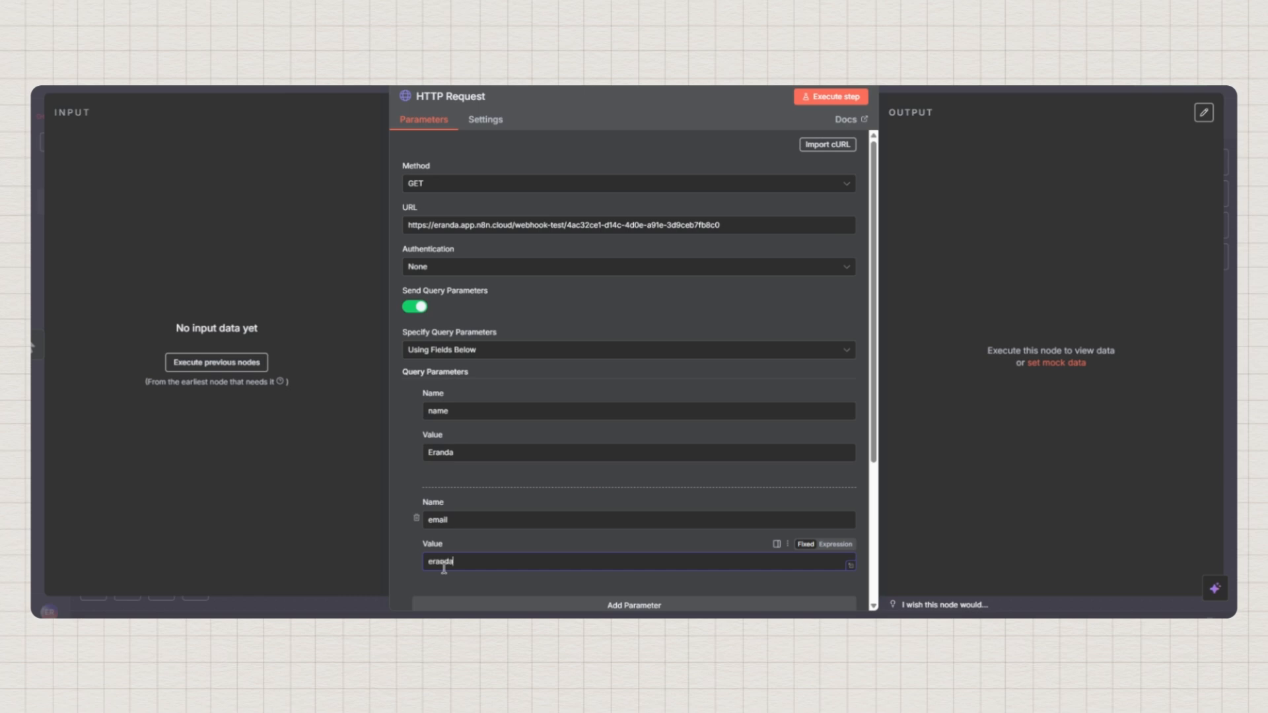
# Add a third query parameter 'date' with the value 'Tomorrow at 11am'
pyautogui.scroll(-3, 532, 532)
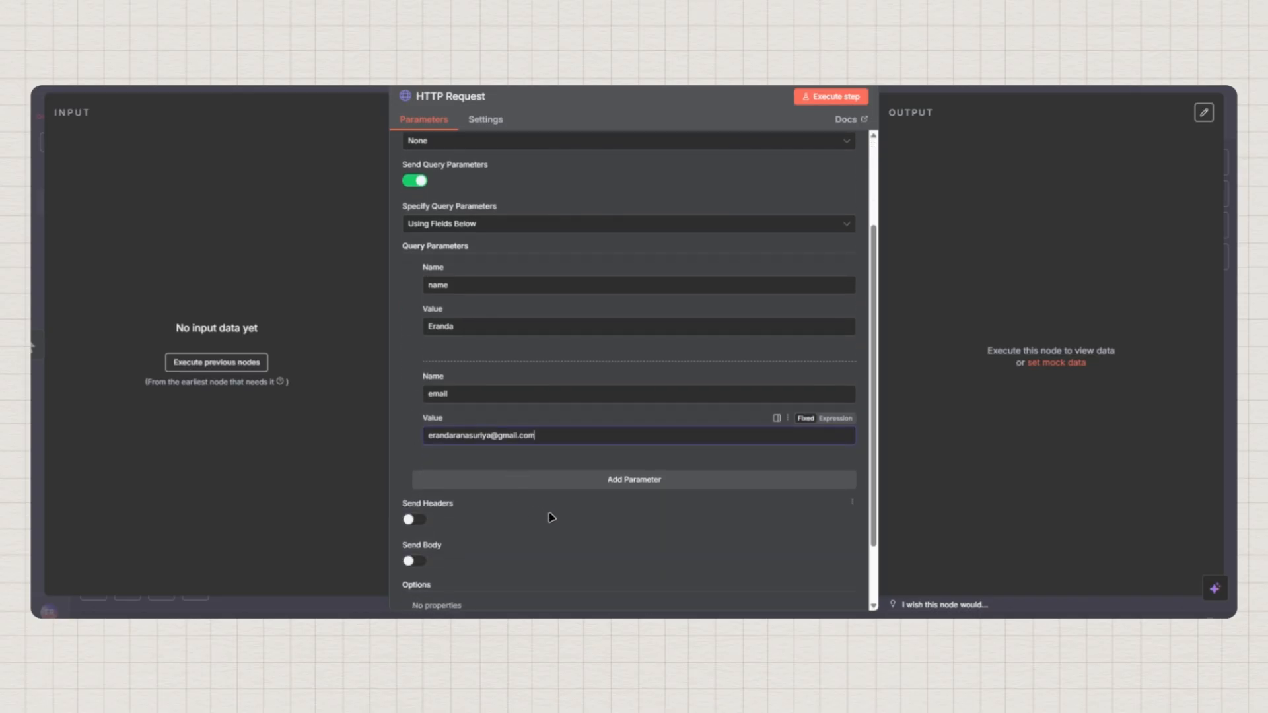
pyautogui.click(590, 481)
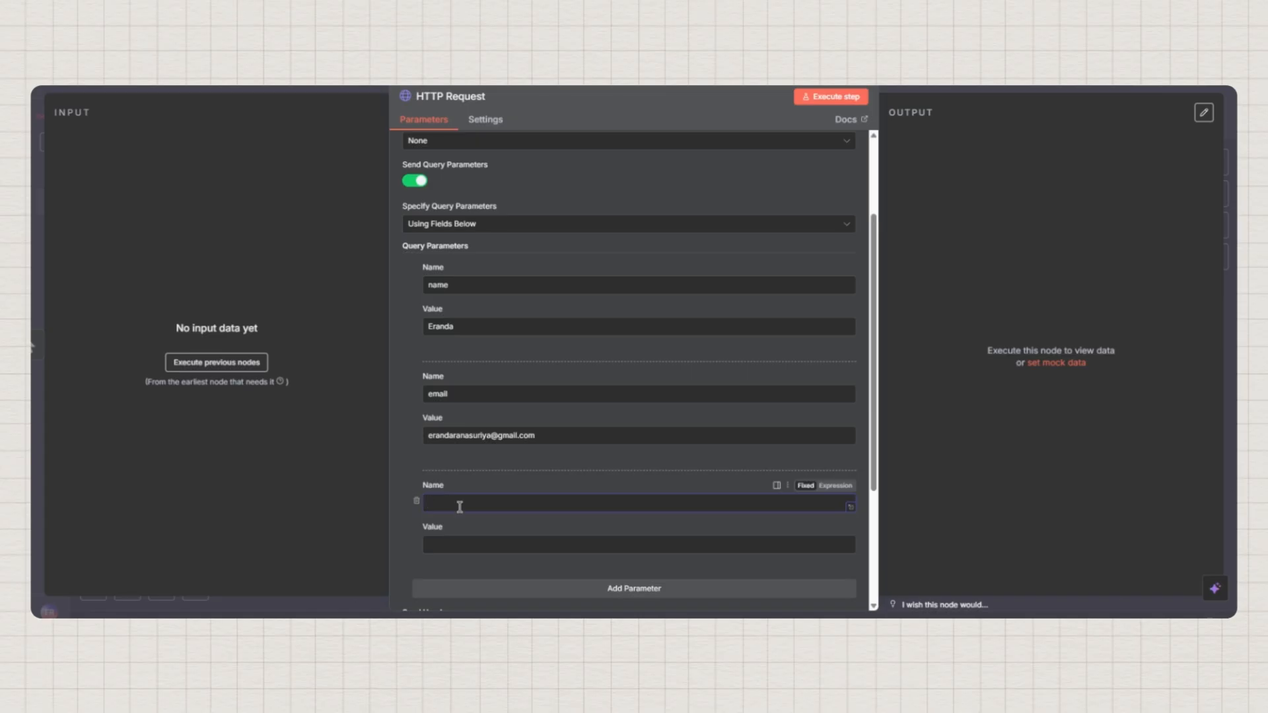
pyautogui.write('date')
pyautogui.click(445, 550)
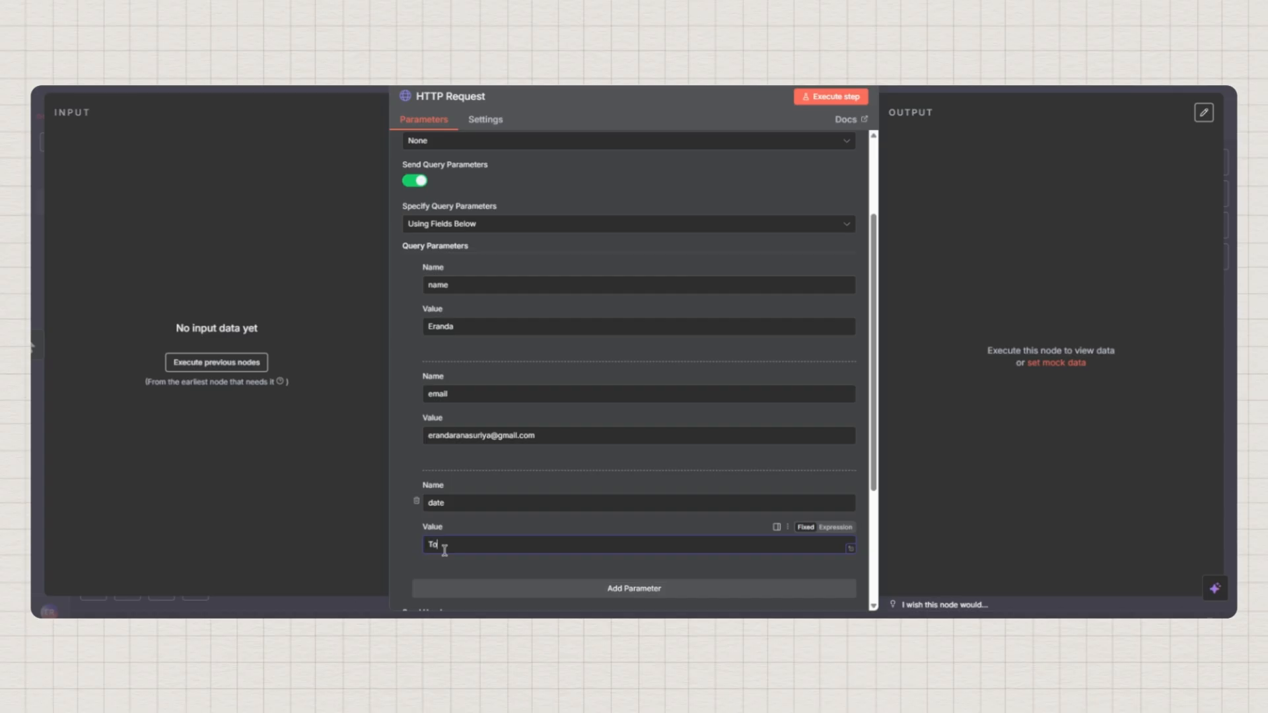
pyautogui.write('Tomorrow at 11am')
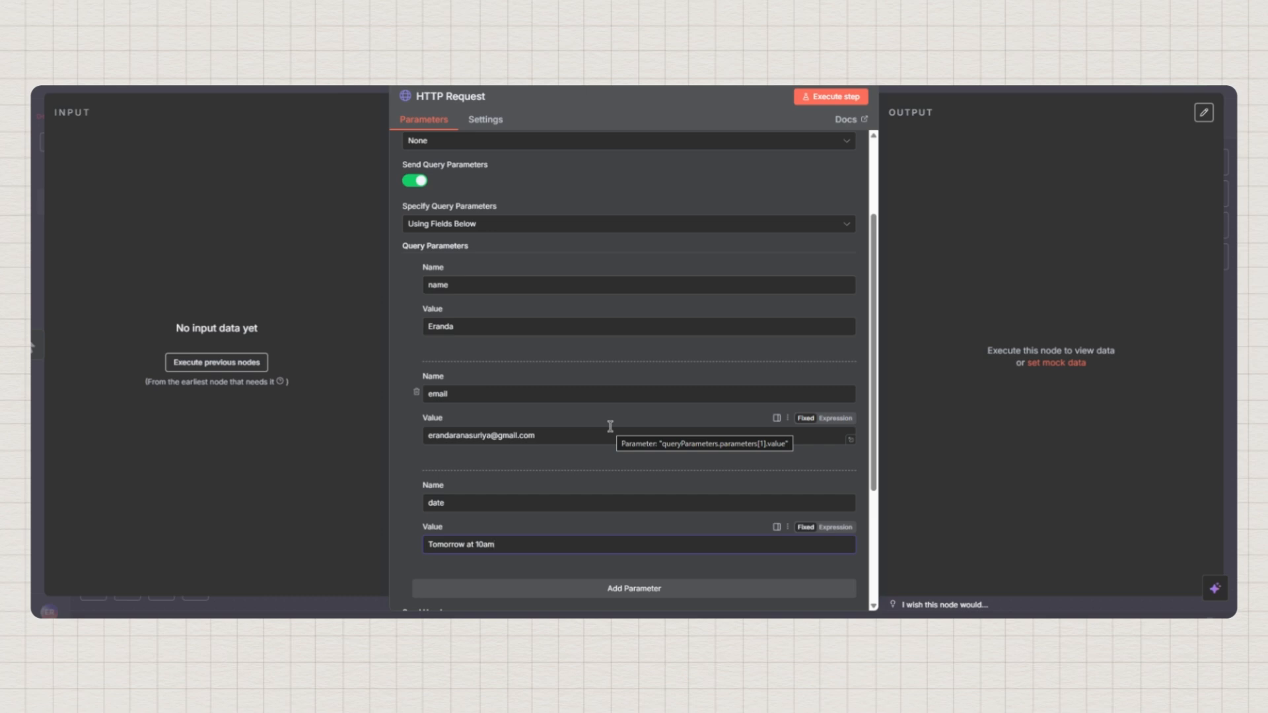
pyautogui.scroll(-2, 632, 439)
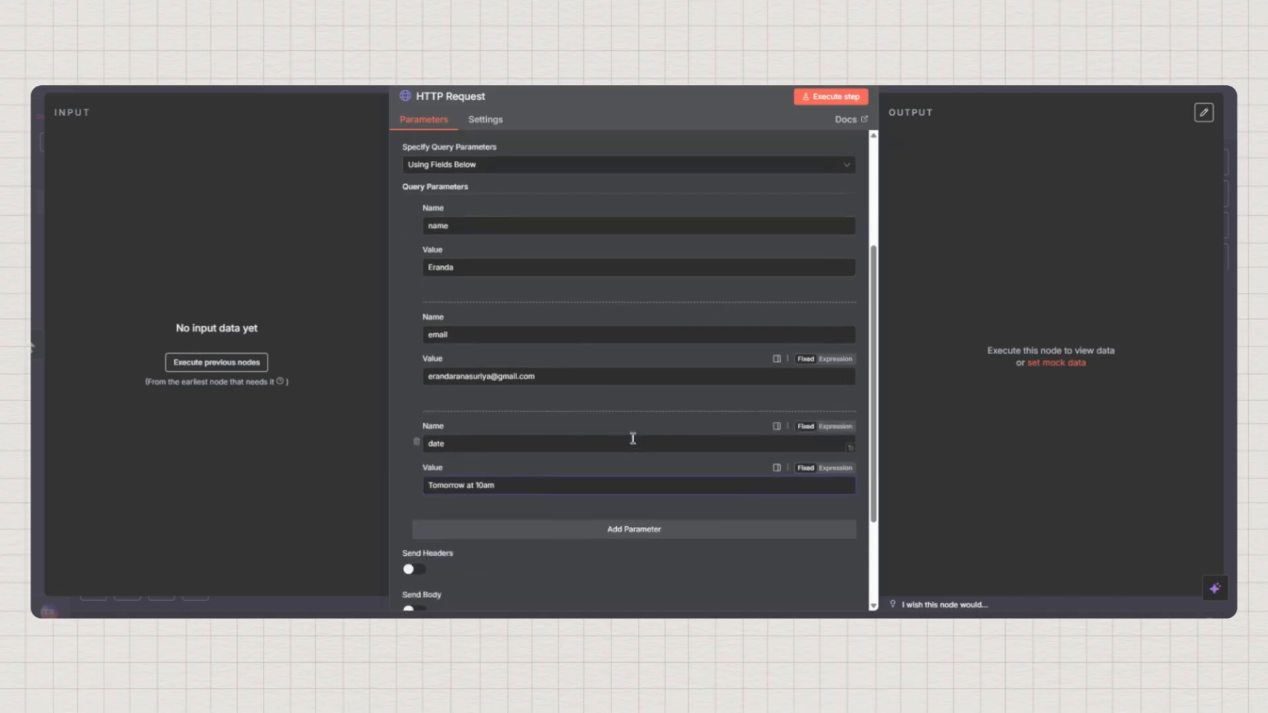
pyautogui.scroll(2, 456, 380)
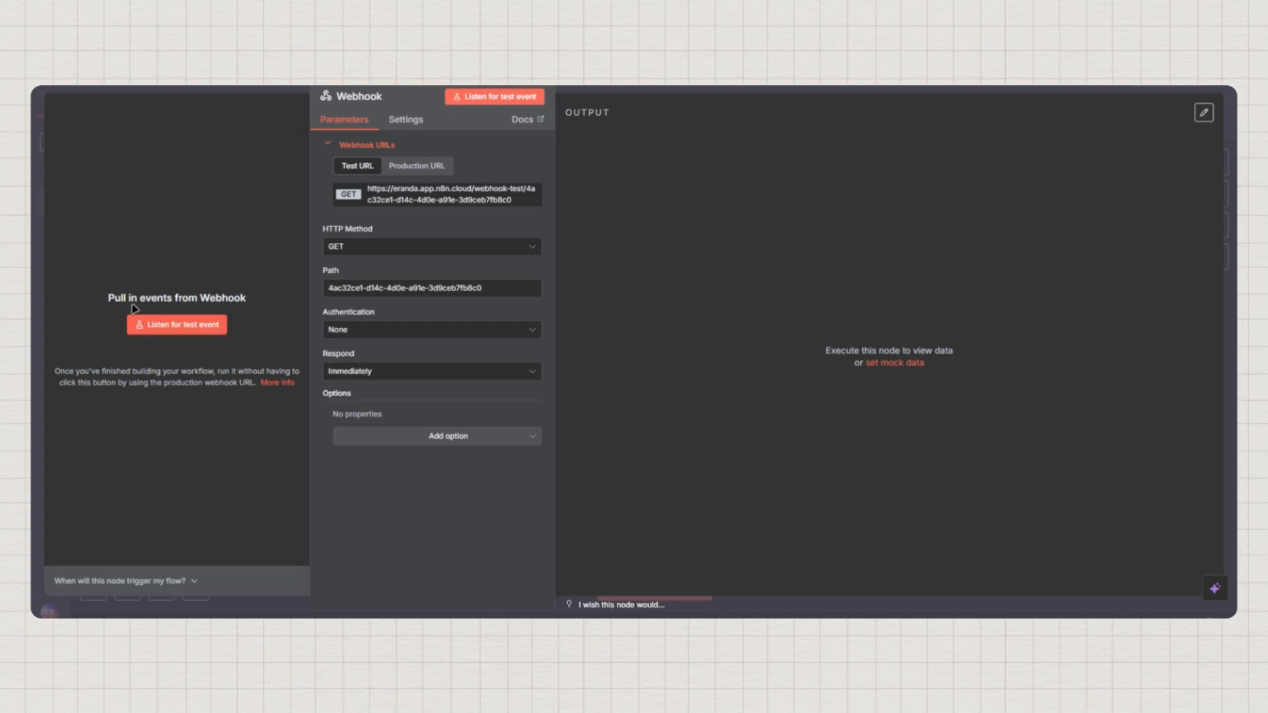
# Set the Webhook listening for a test event and execute the HTTP Request to trigger it
pyautogui.click(177, 325)
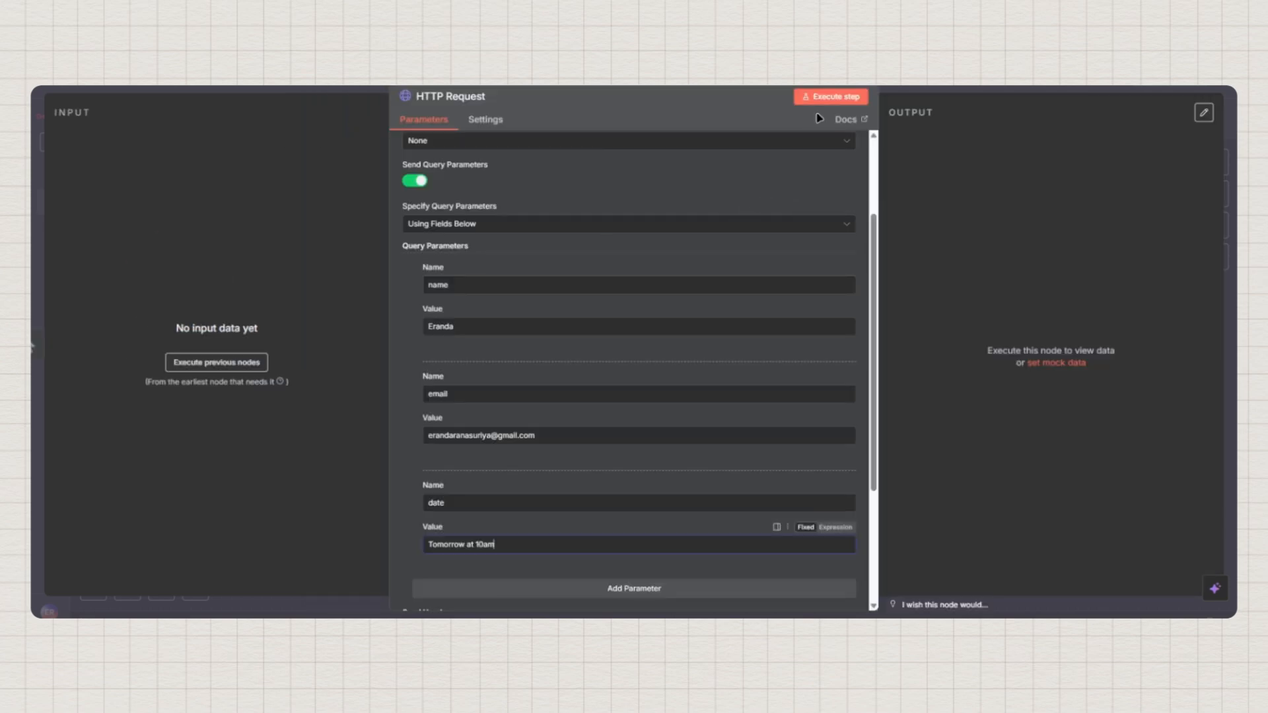
pyautogui.click(830, 98)
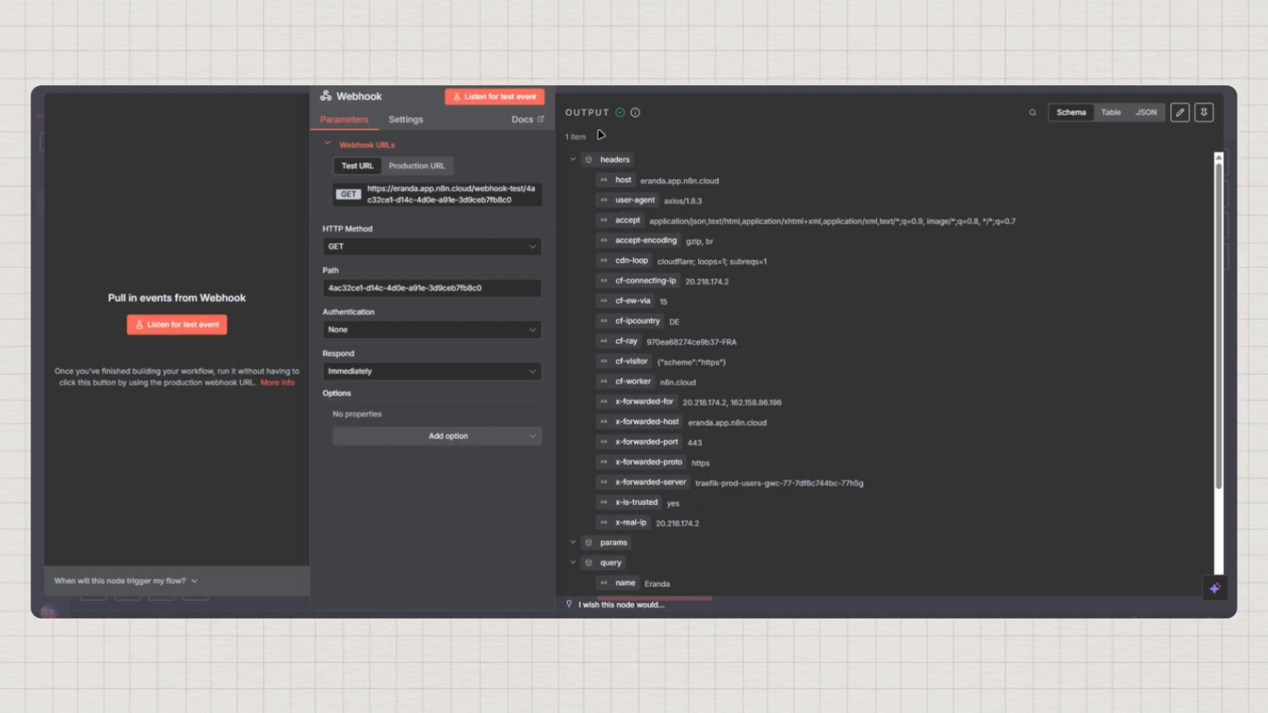
# Pin the Webhook's captured query output for test runs and verify it from the canvas
pyautogui.click(572, 161)
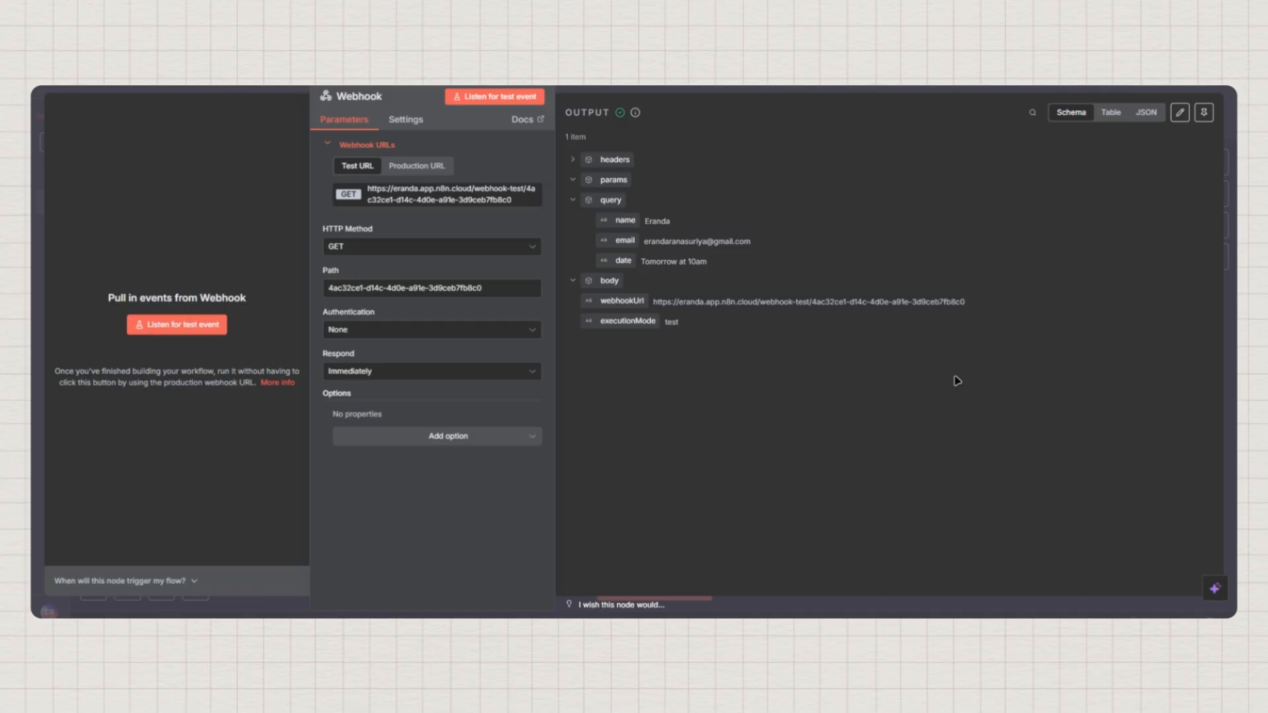
pyautogui.click(1204, 114)
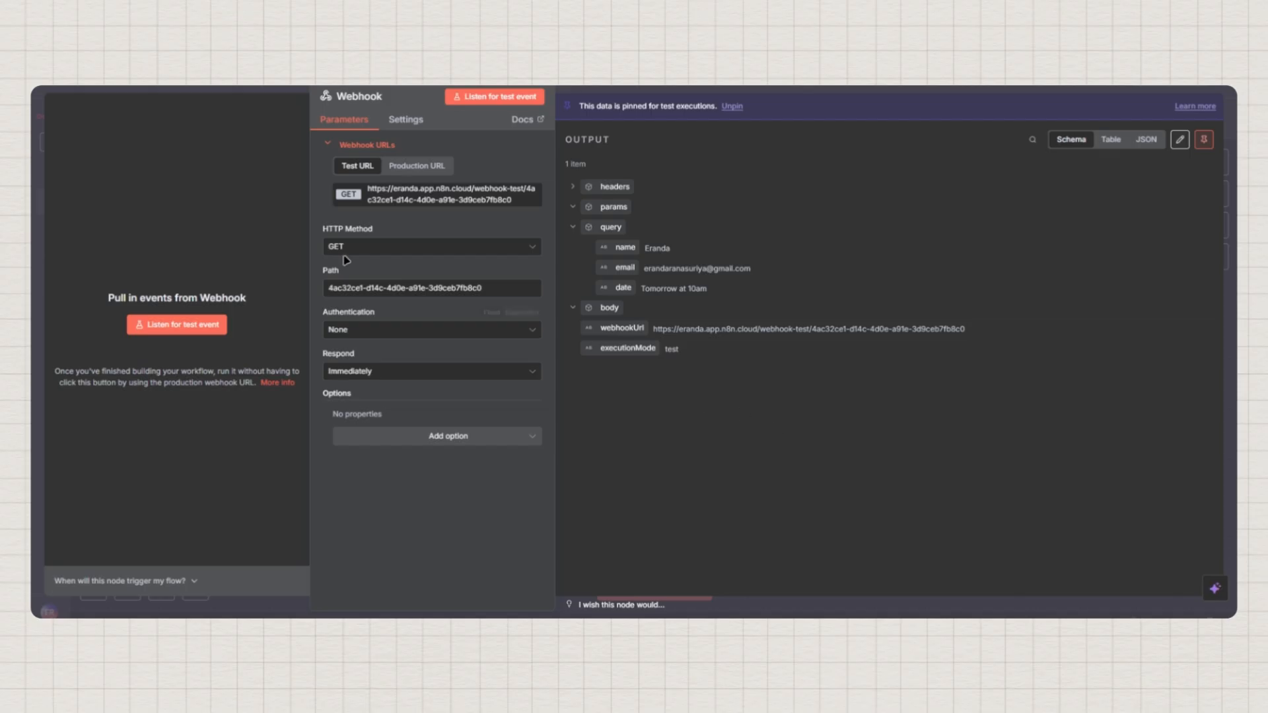
pyautogui.click(97, 84)
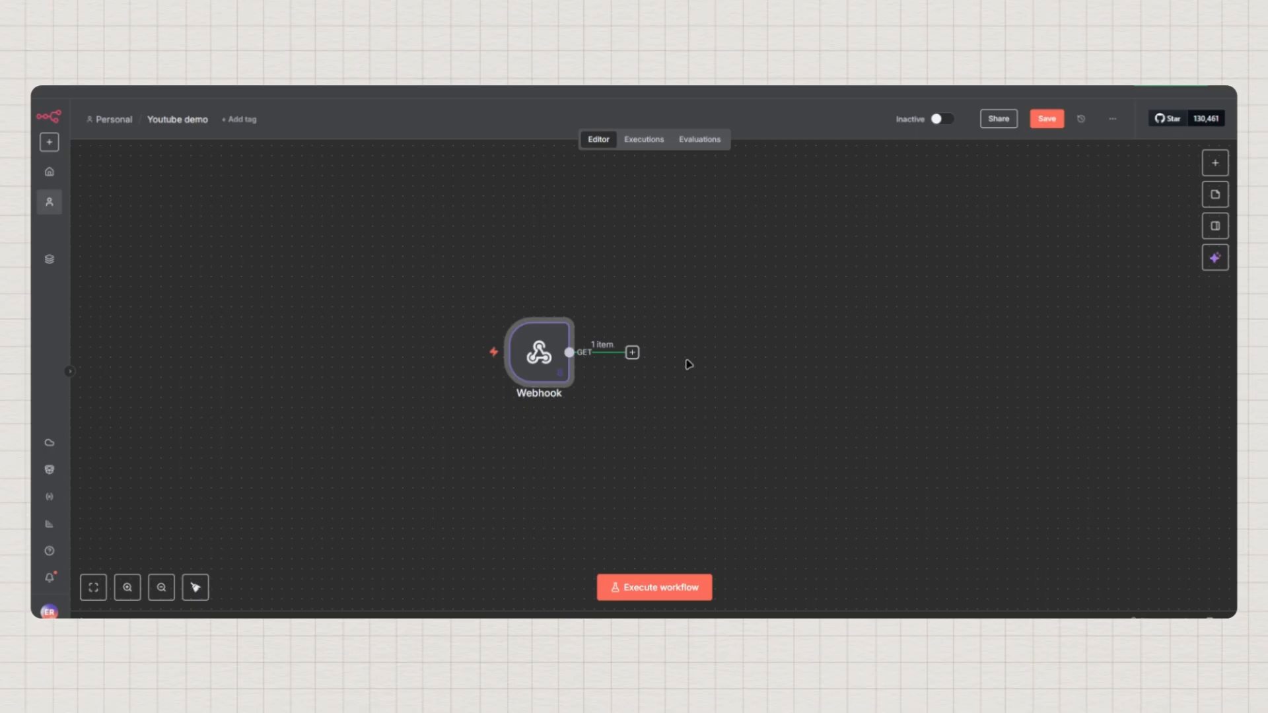
pyautogui.doubleClick(538, 357)
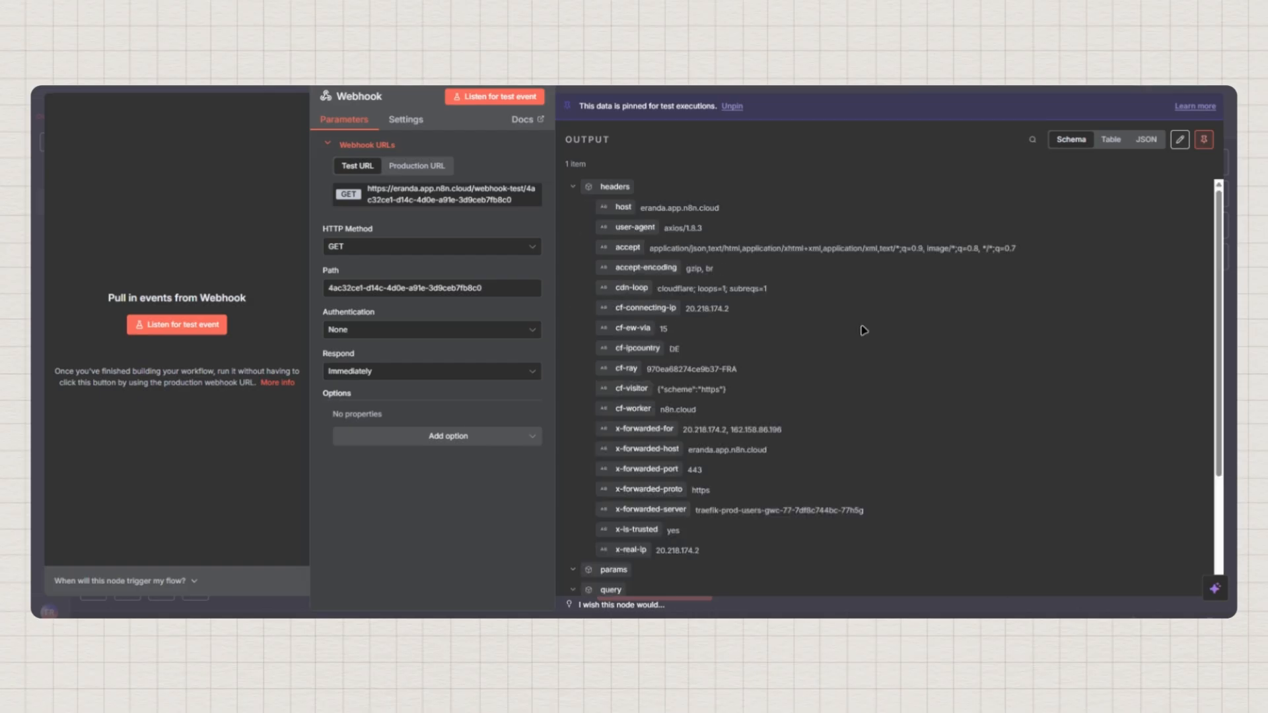
pyautogui.scroll(-3, 863, 329)
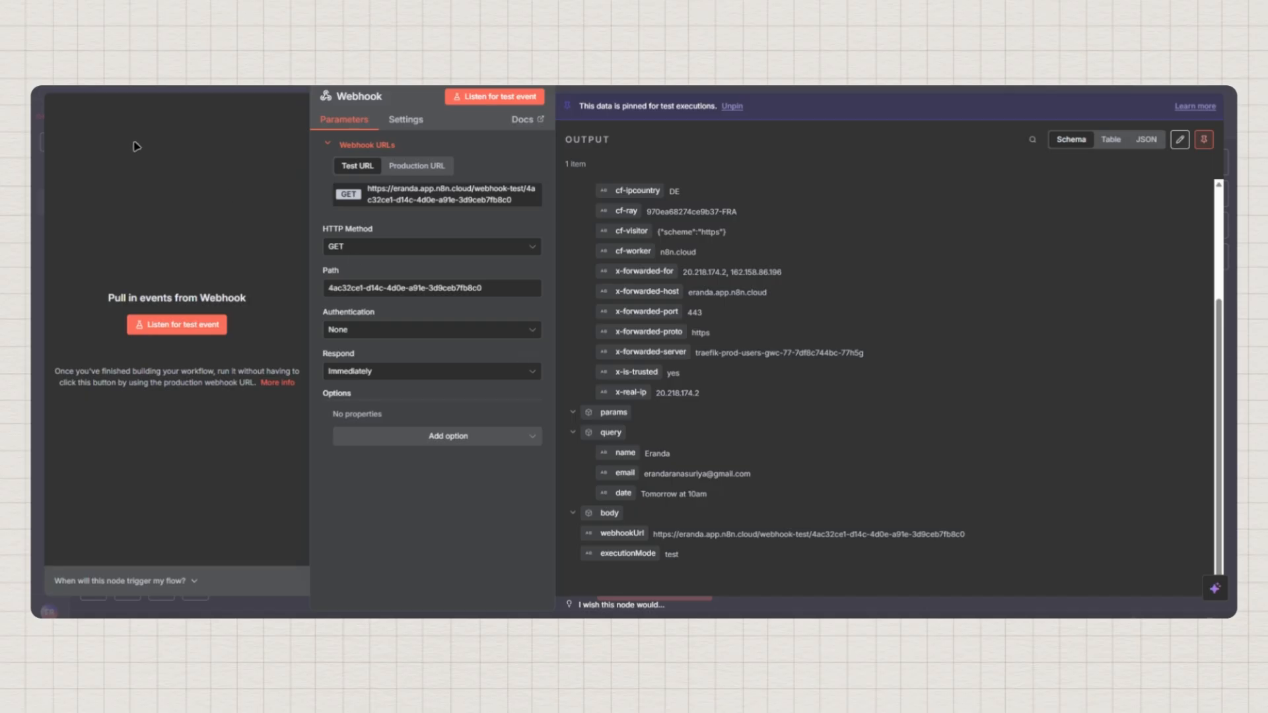
pyautogui.click(86, 87)
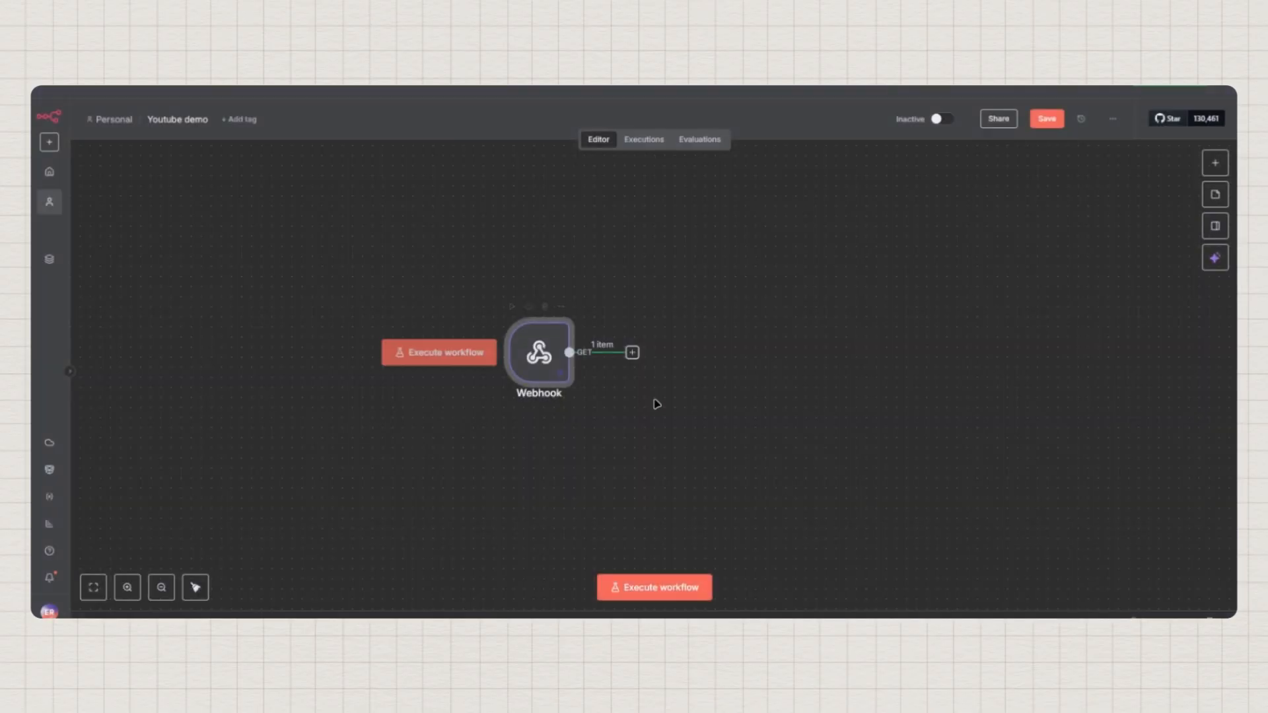
pyautogui.moveTo(710, 369); pyautogui.dragTo(665, 374)
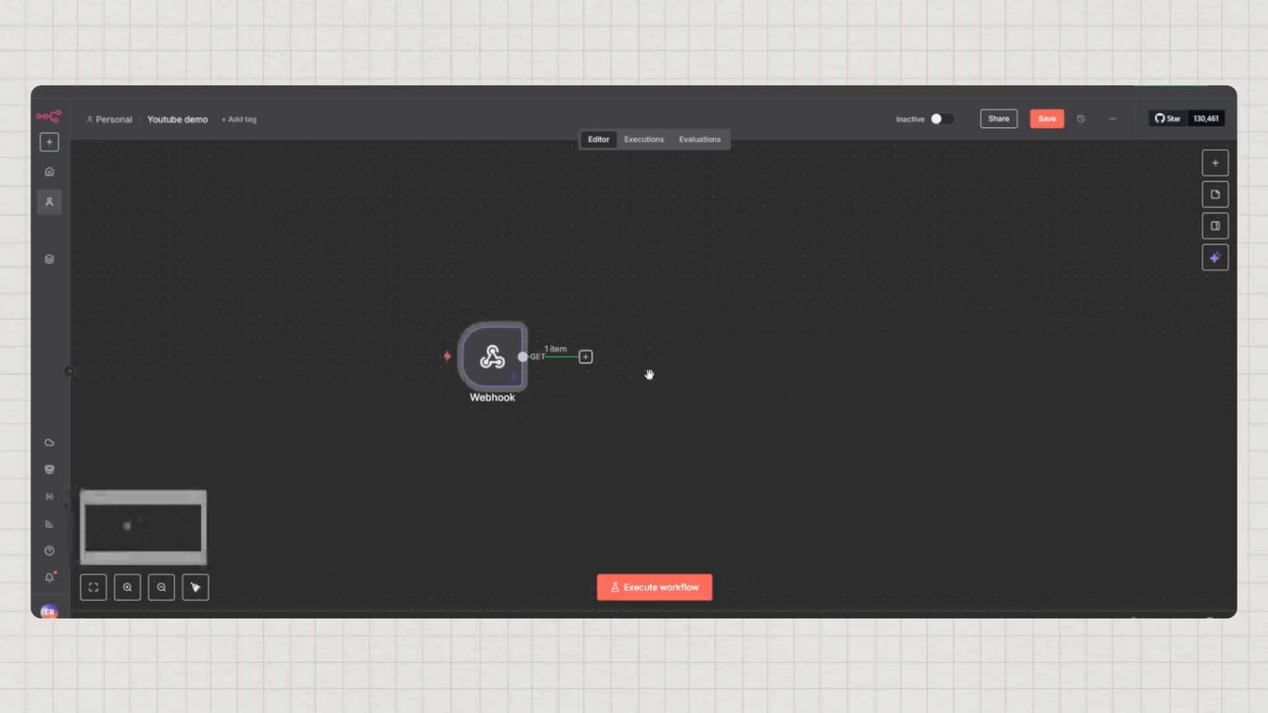
# From the Webhook's output, browse the AI nodes and list the OpenAI actions
pyautogui.click(585, 357)
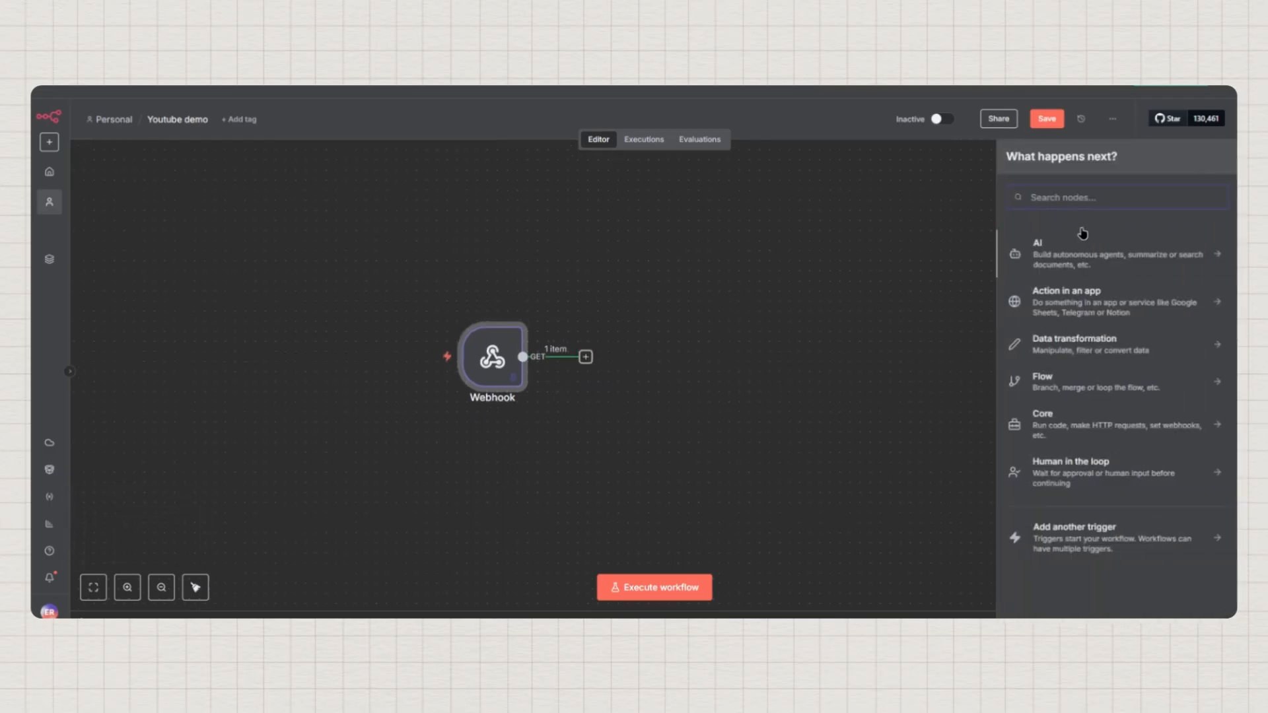
pyautogui.click(1063, 262)
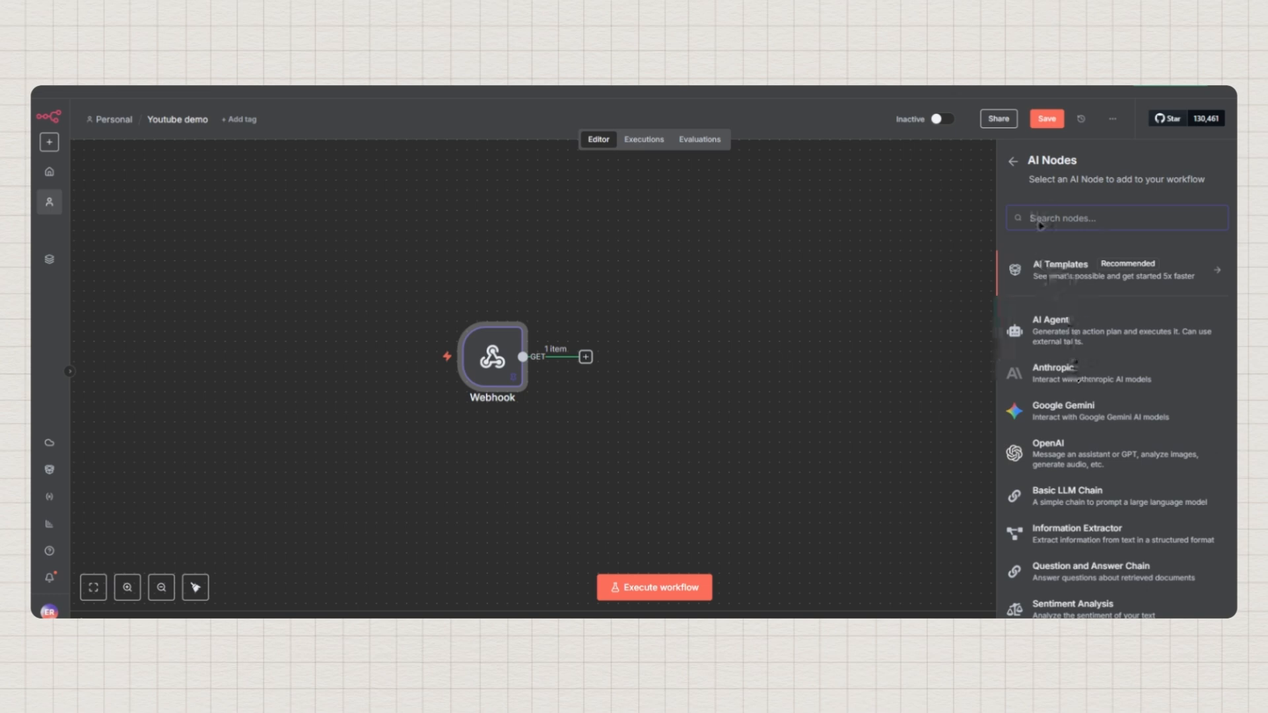
pyautogui.click(1012, 161)
pyautogui.click(1071, 257)
pyautogui.click(1064, 462)
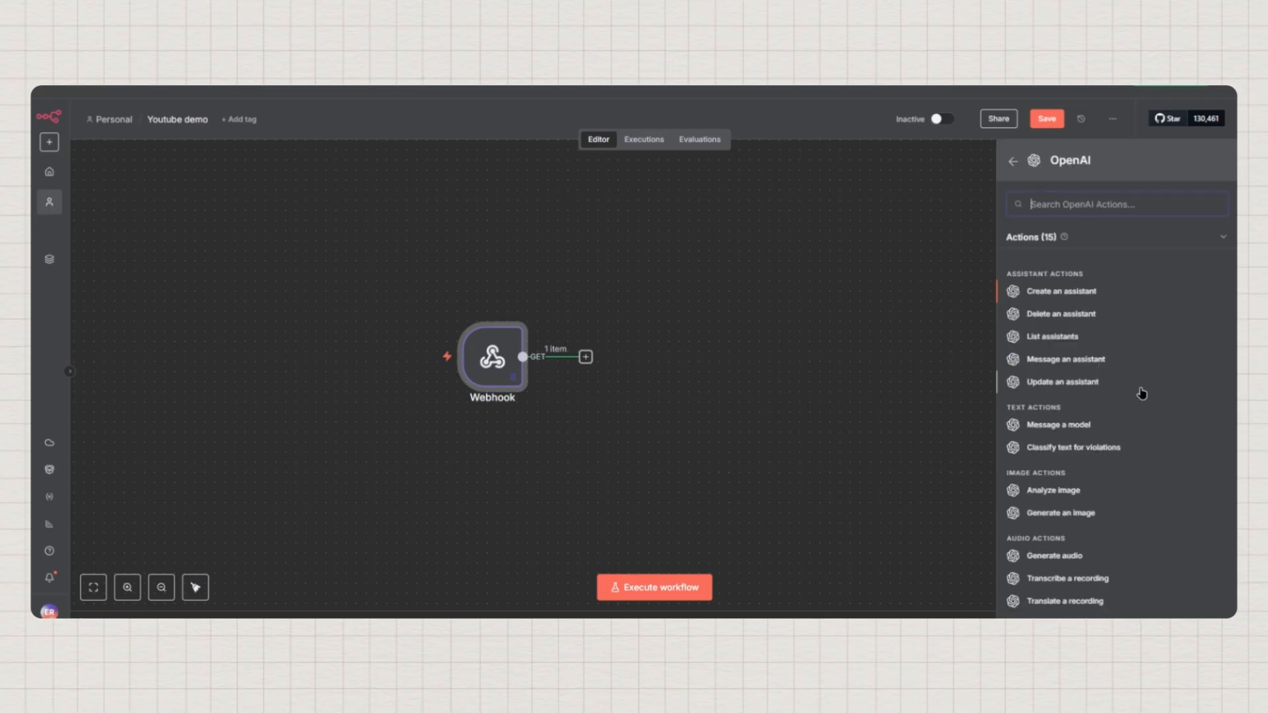
# Add the OpenAI 'Message a model' action and open its credential selector
pyautogui.click(1055, 431)
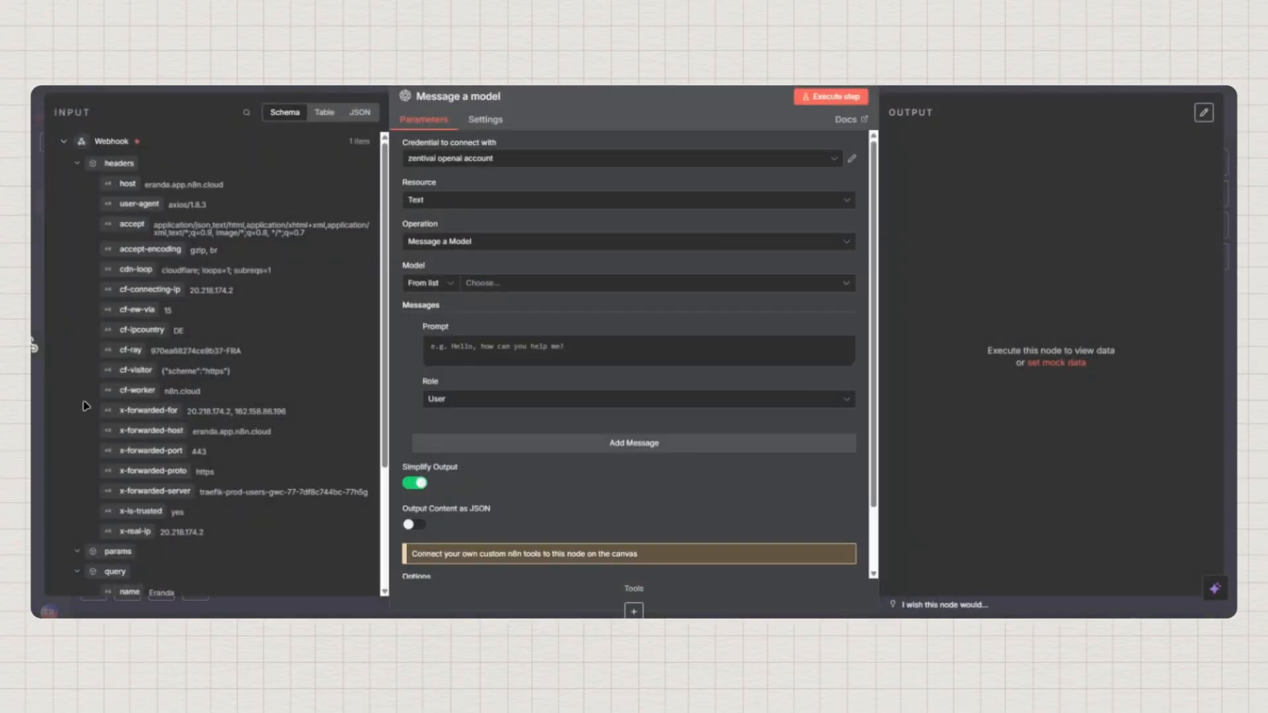
pyautogui.click(63, 145)
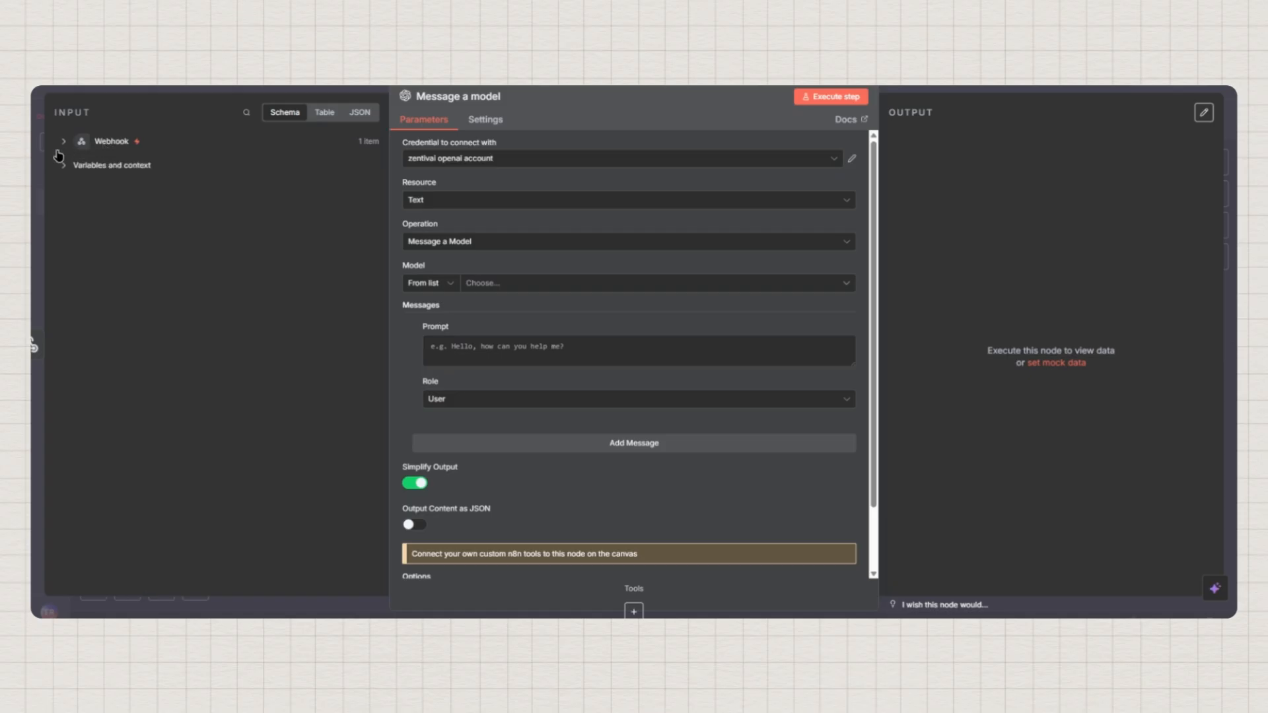
pyautogui.click(63, 144)
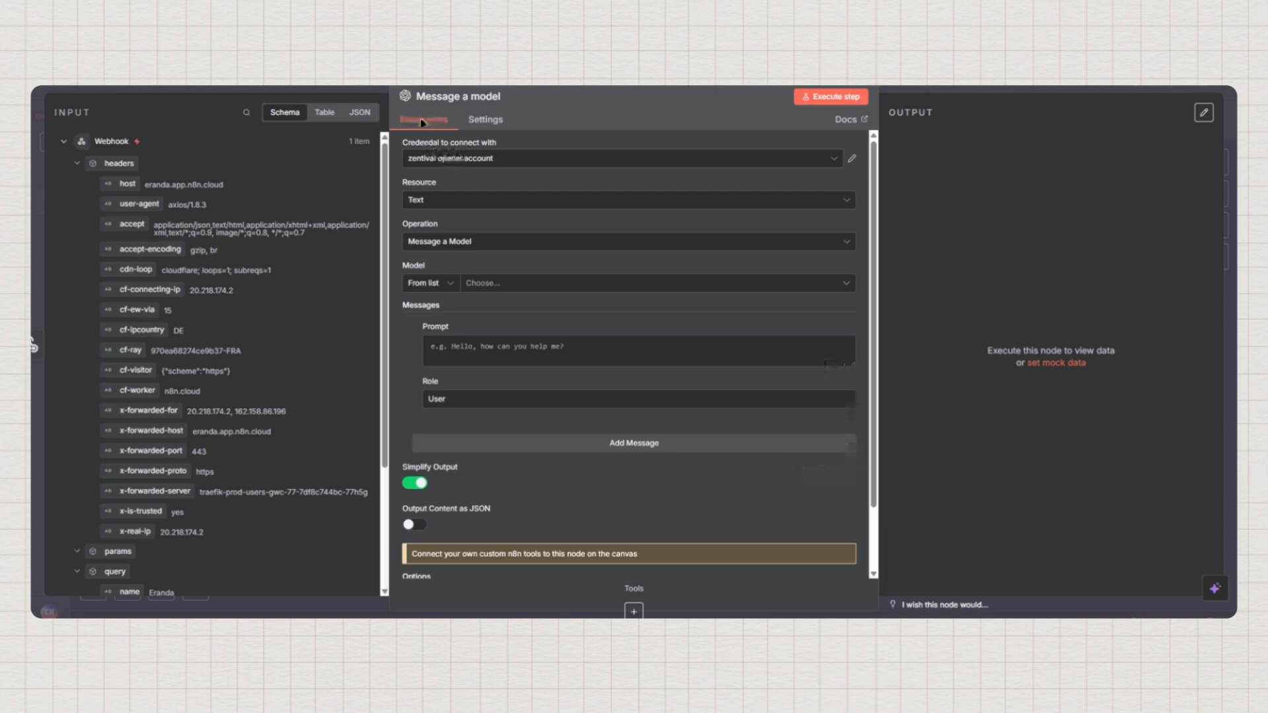
pyautogui.click(474, 162)
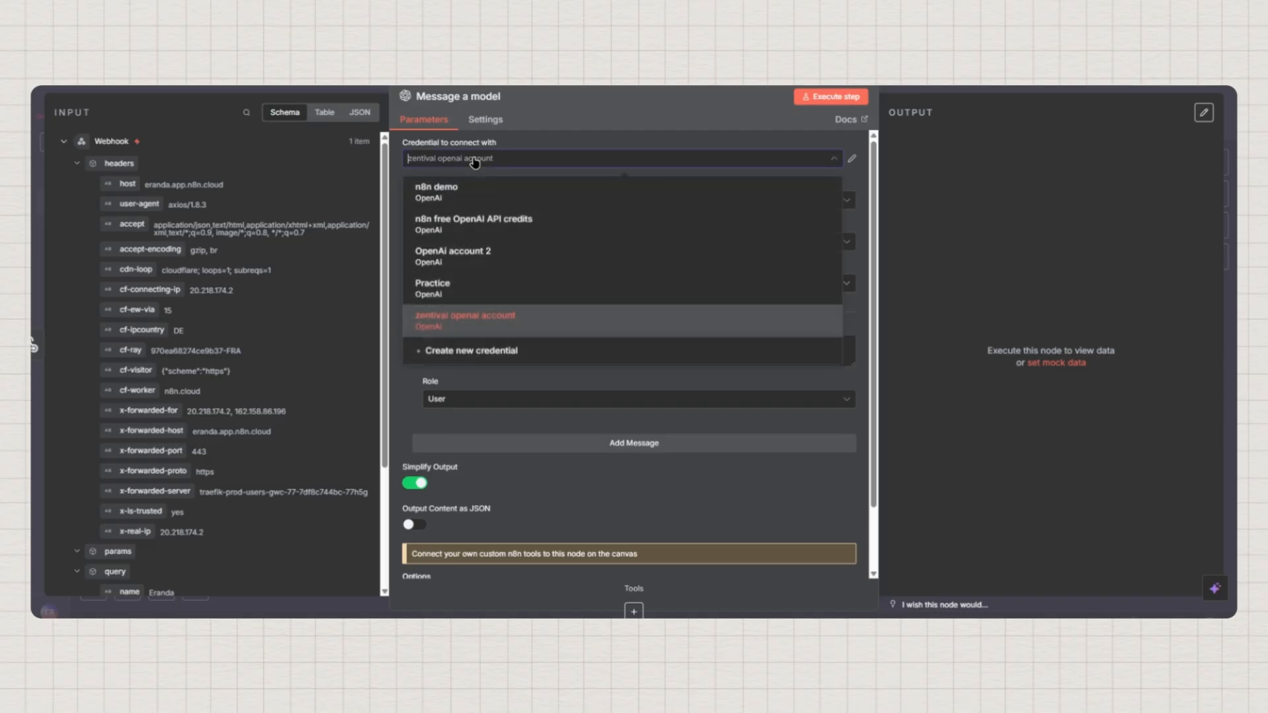
# Create a new OpenAI credential with the pasted API key, then open a new browser tab
pyautogui.click(467, 357)
pyautogui.hotkey('ctrl', 'v')
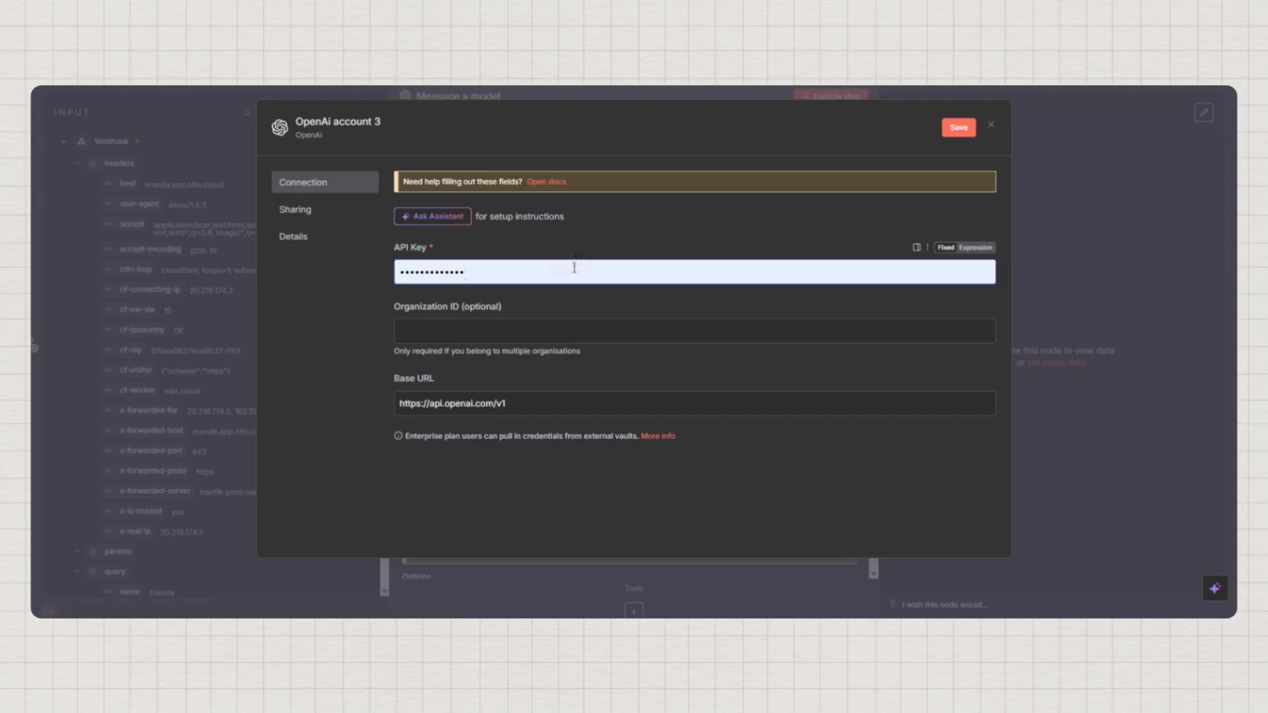
pyautogui.hotkey('ctrl', 't')
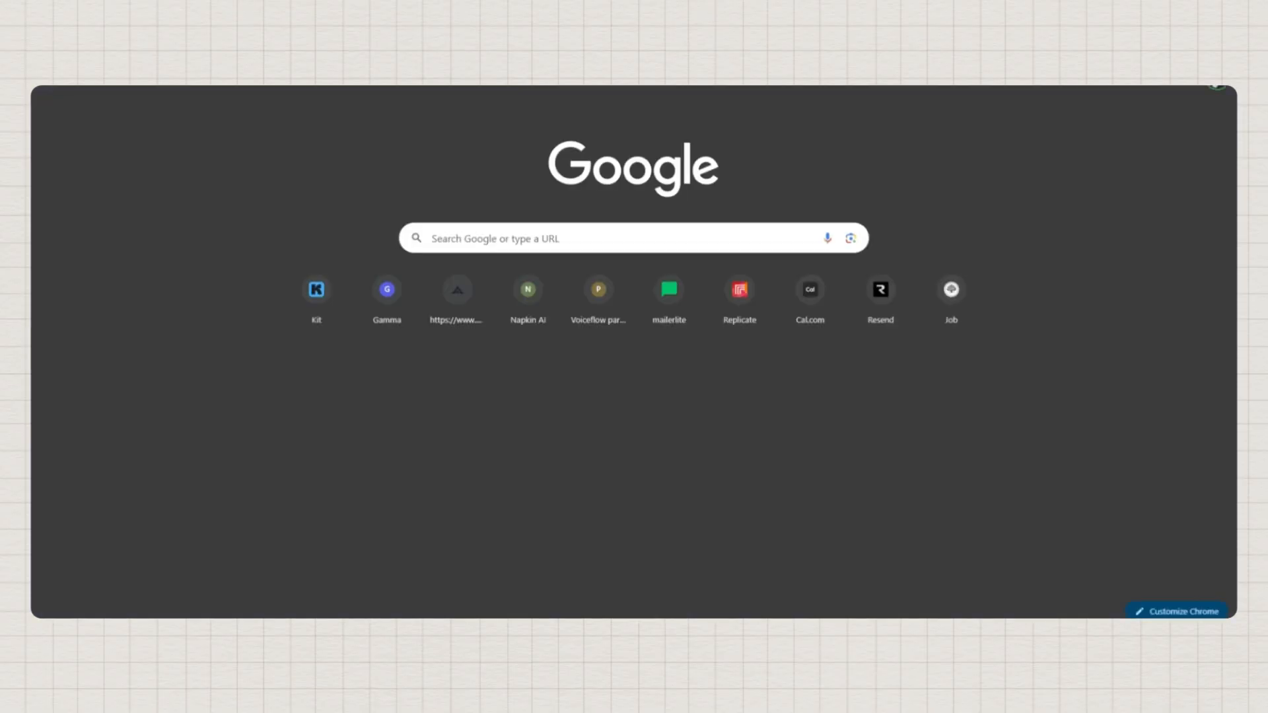
# Google 'open ai', open OpenAI's API Platform page and go to its login
pyautogui.write('open ai')
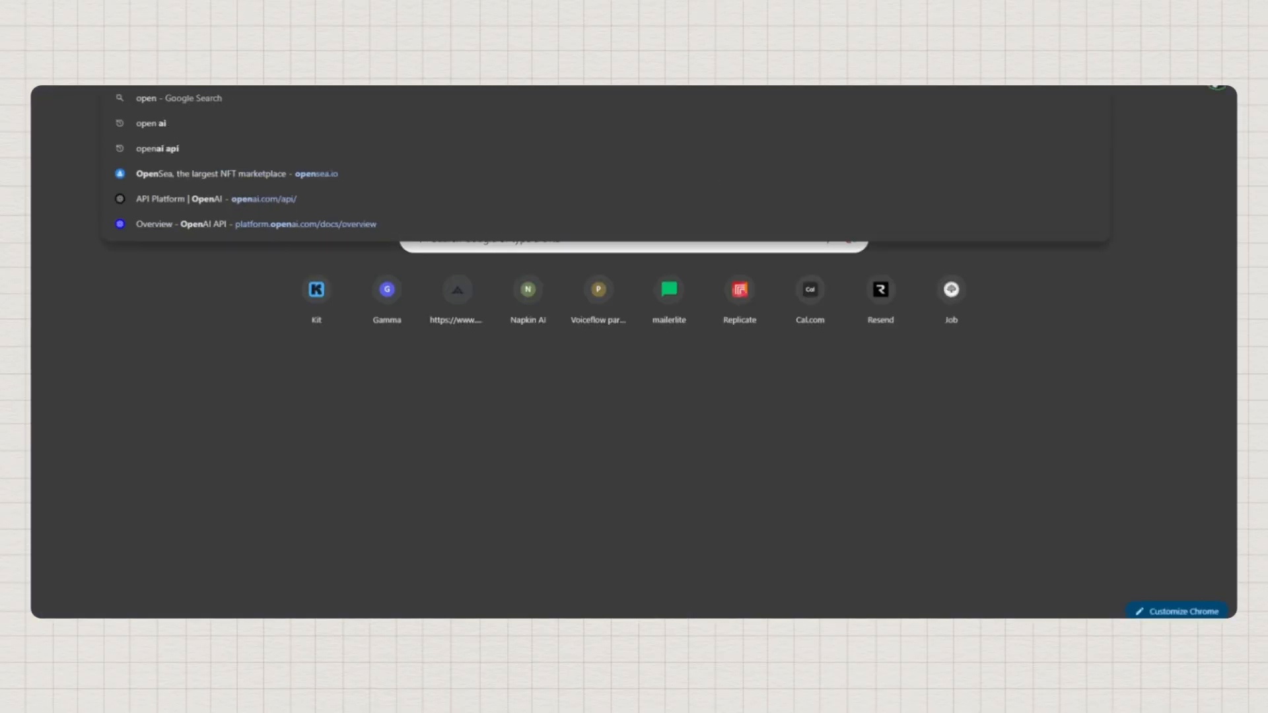
pyautogui.press('Return')
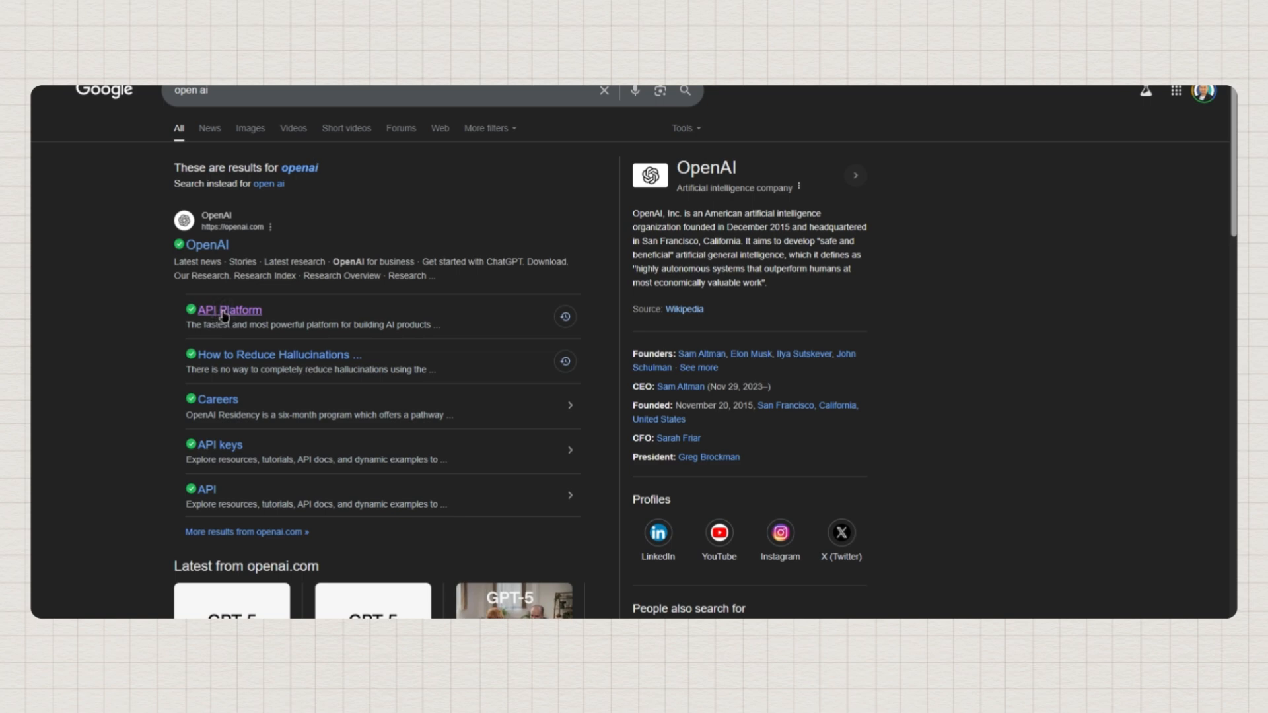
pyautogui.click(224, 316)
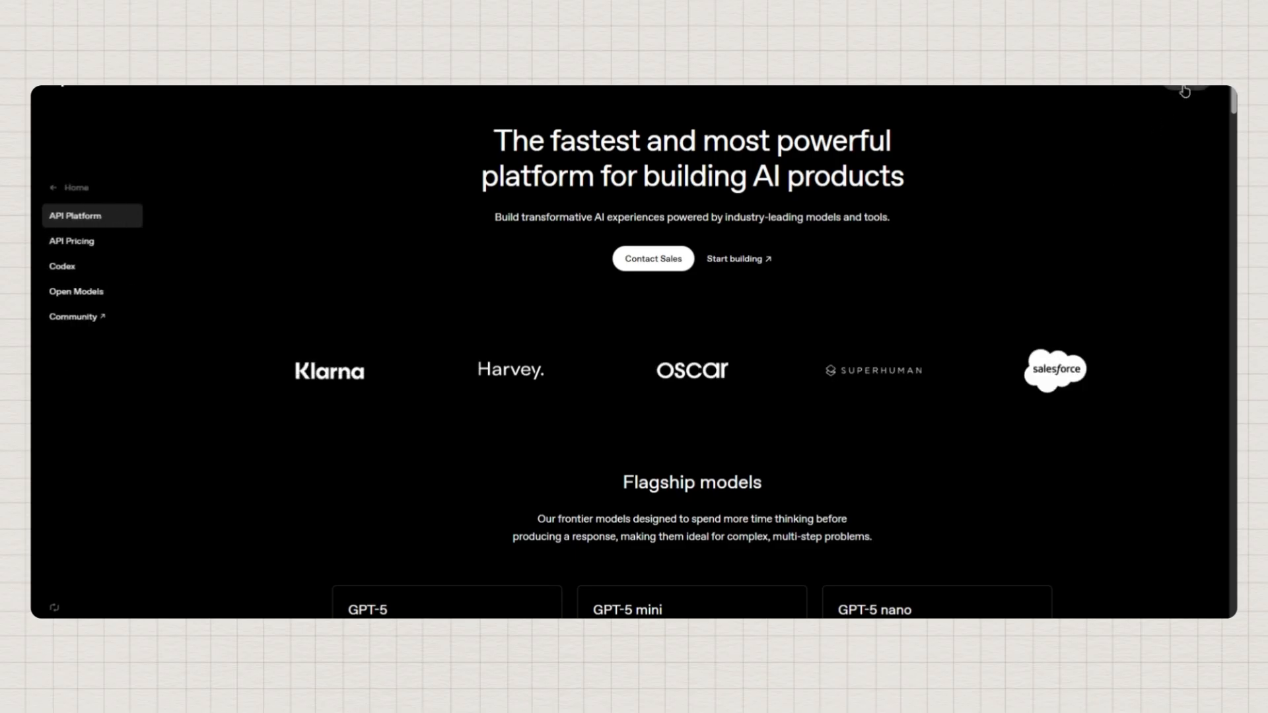
pyautogui.click(1195, 87)
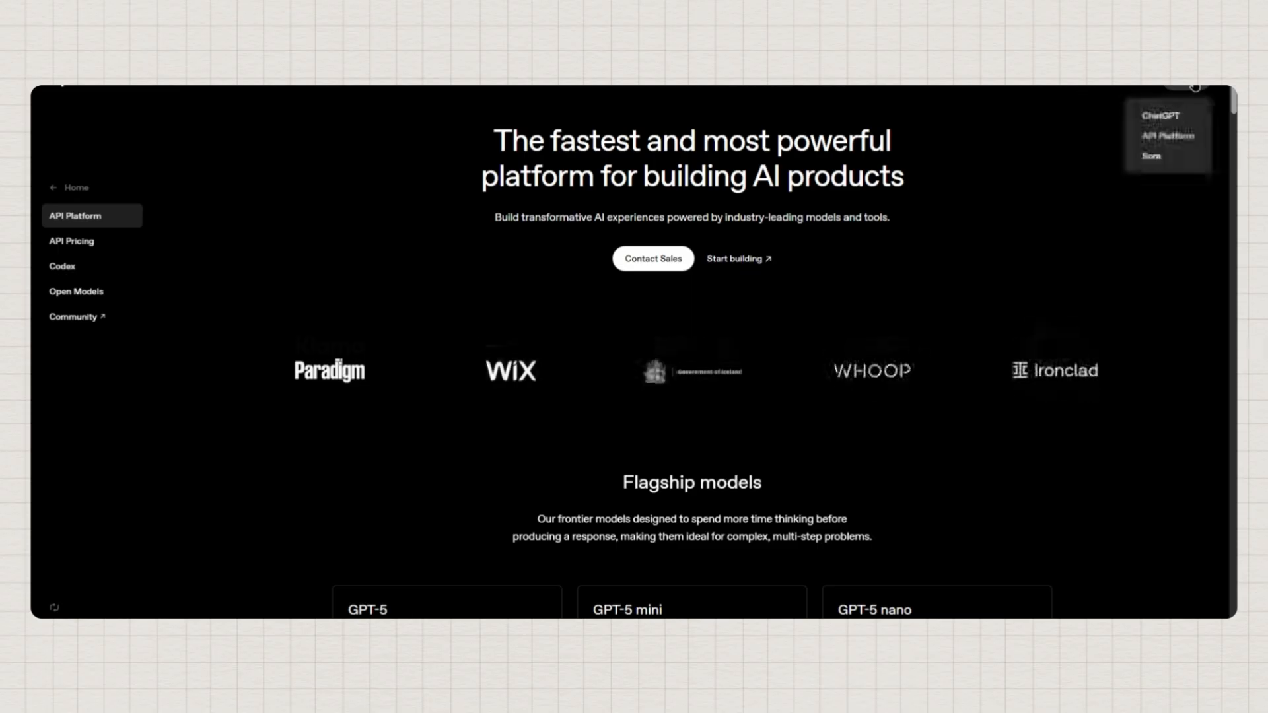
pyautogui.click(1164, 138)
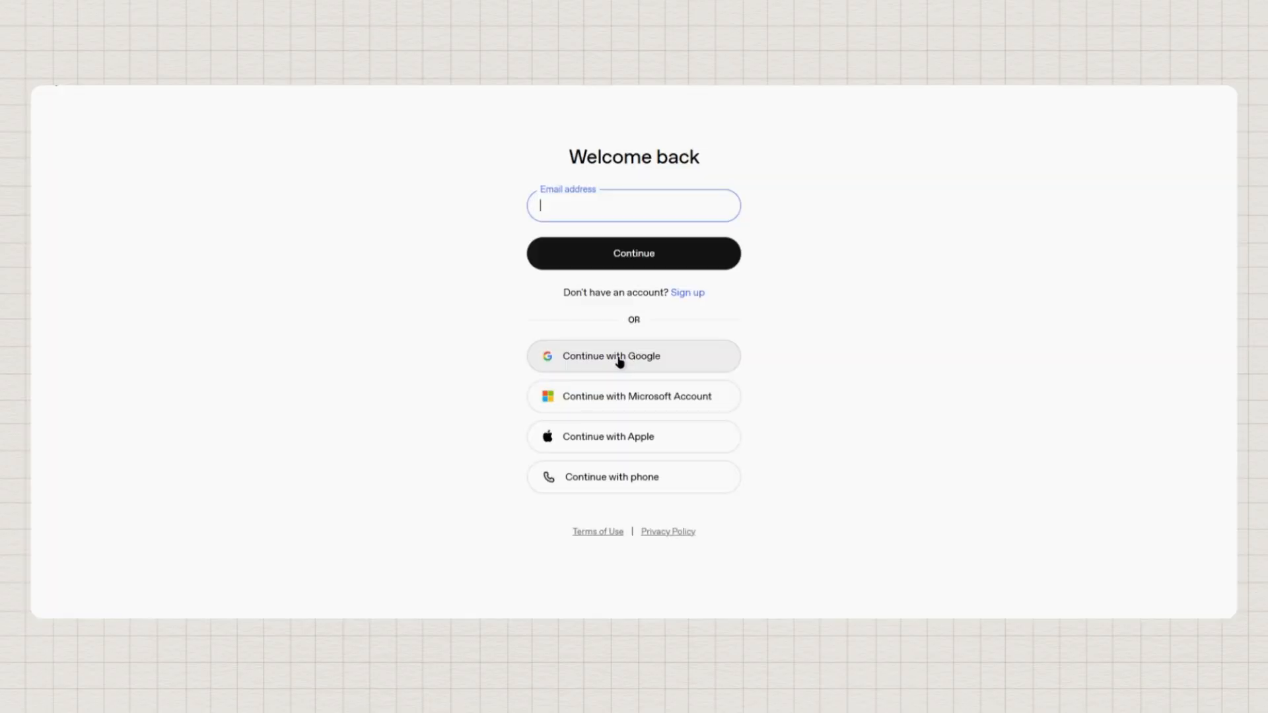
# Sign up for OpenAI with a Google account and submit your full name and birthday
pyautogui.click(688, 294)
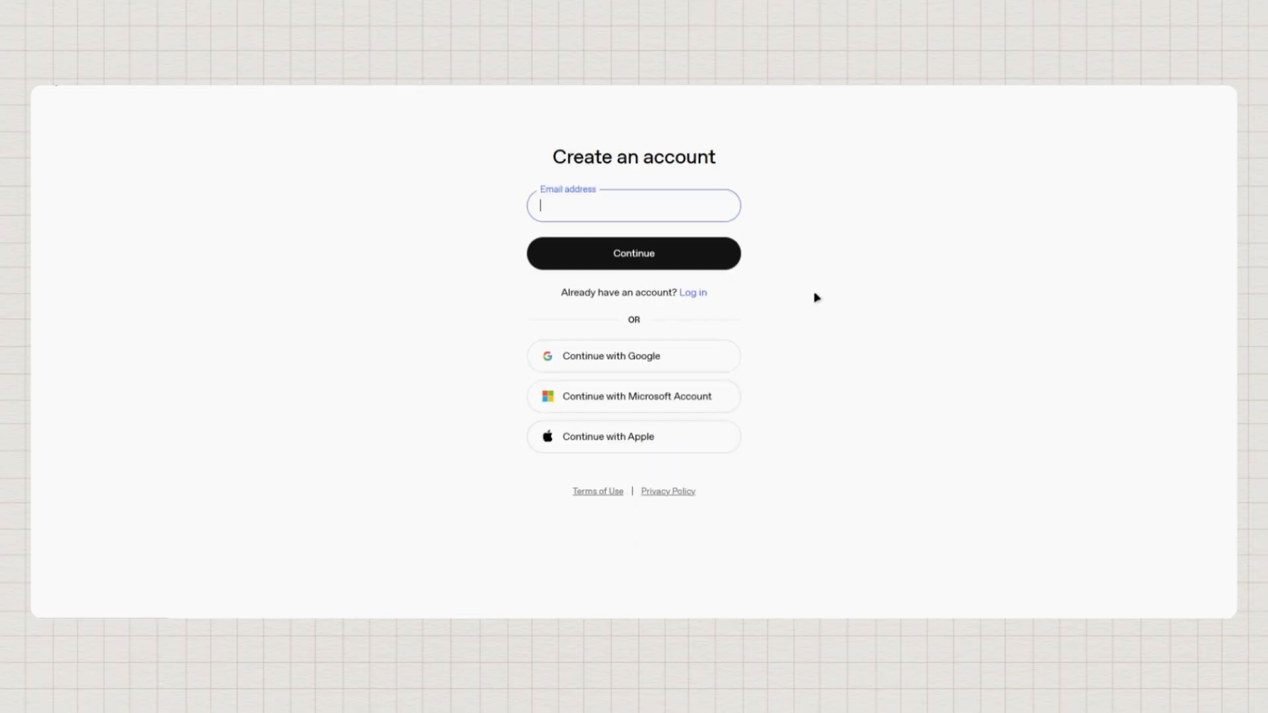
pyautogui.click(598, 357)
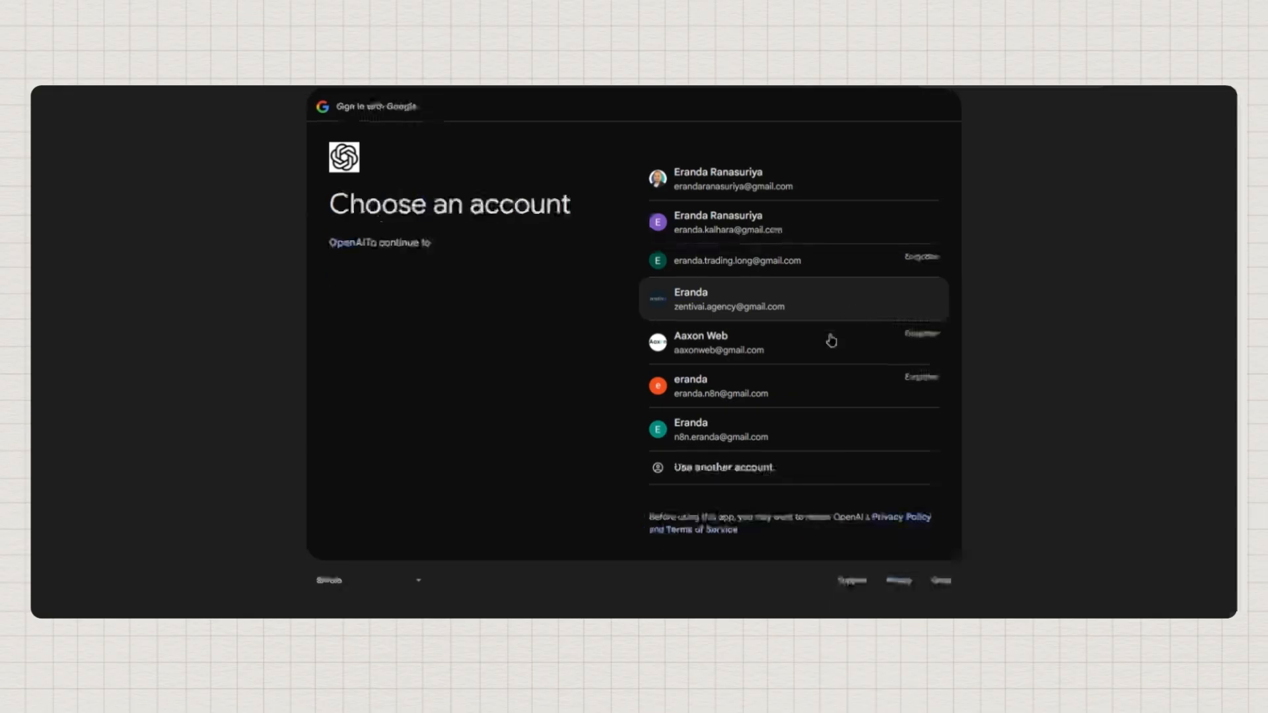
pyautogui.click(725, 430)
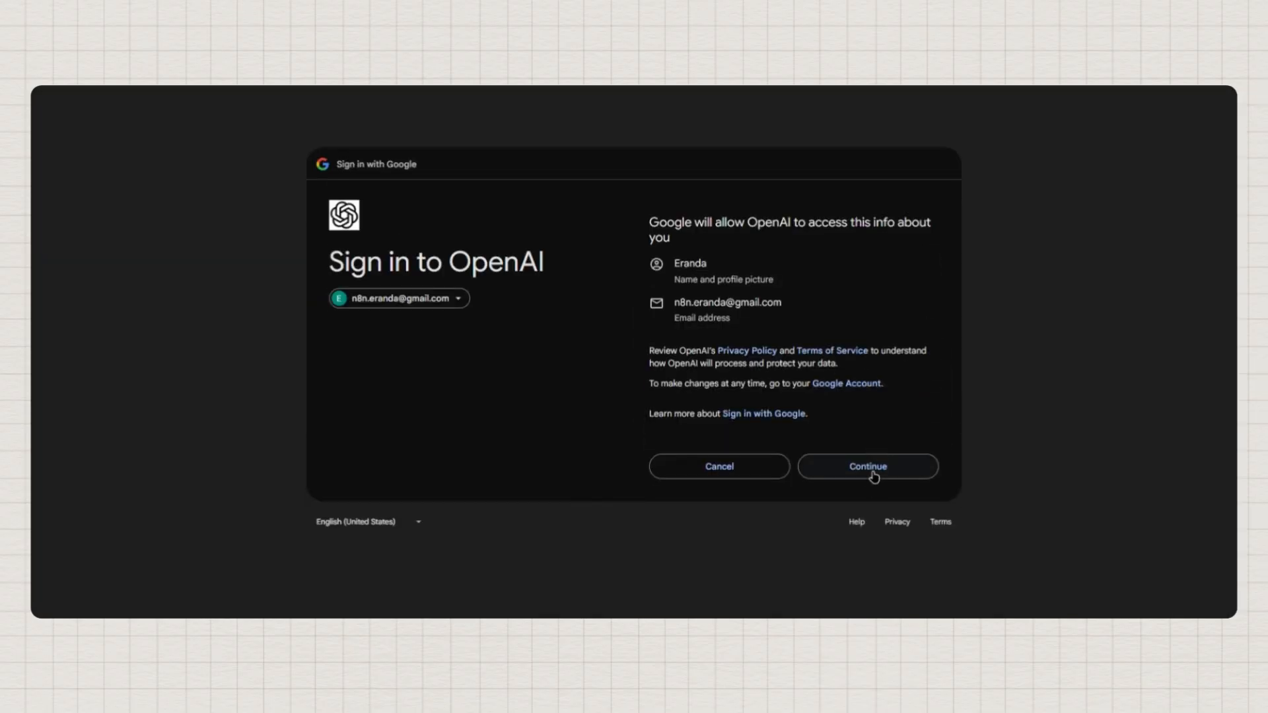
pyautogui.click(872, 469)
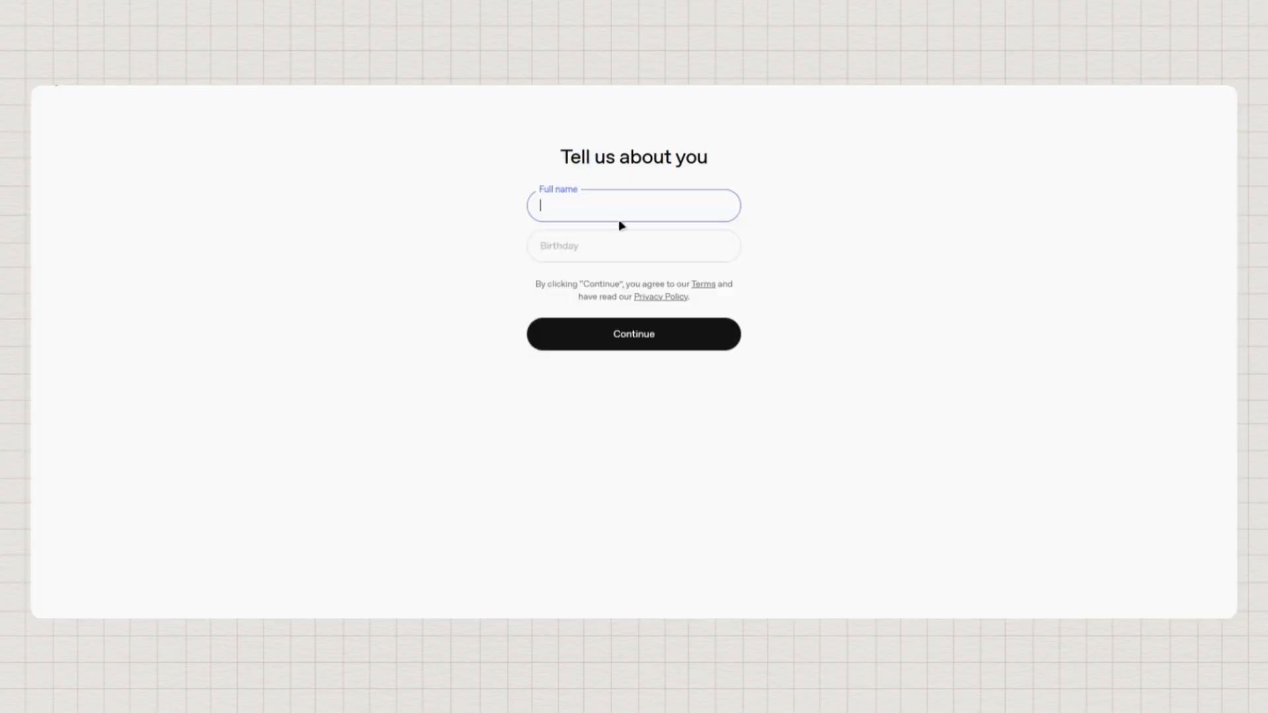
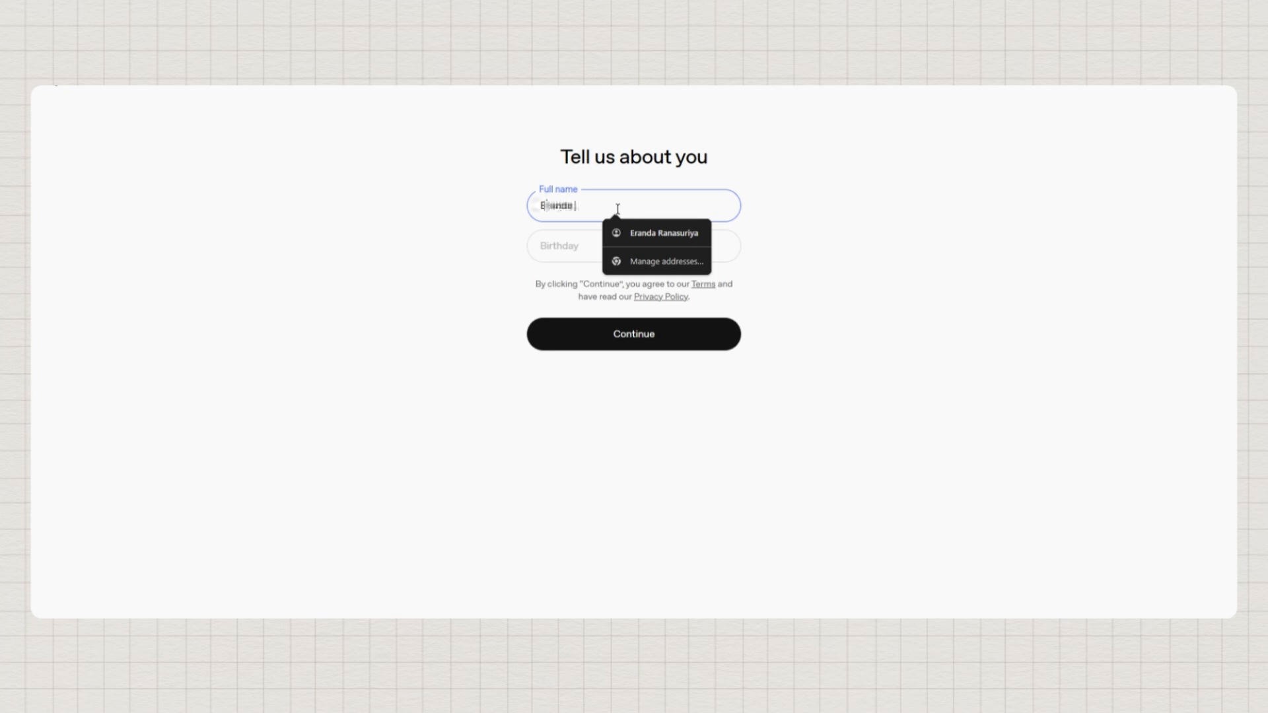
pyautogui.click(559, 252)
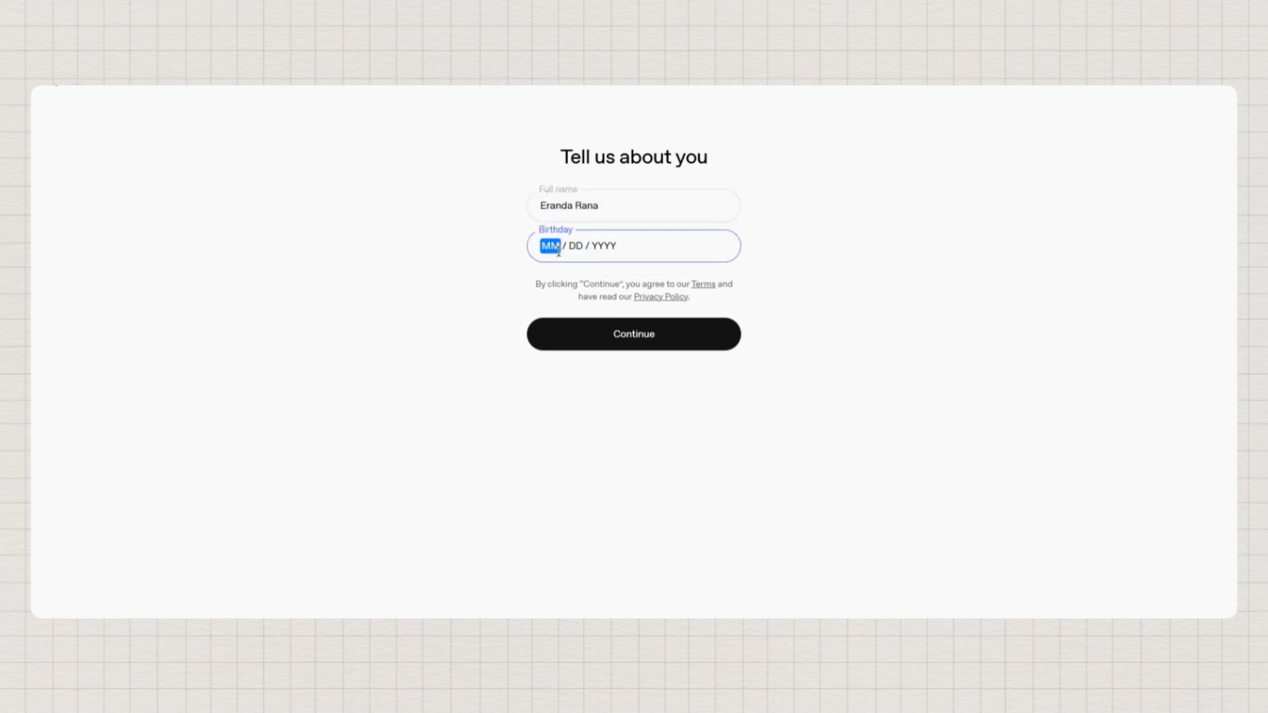
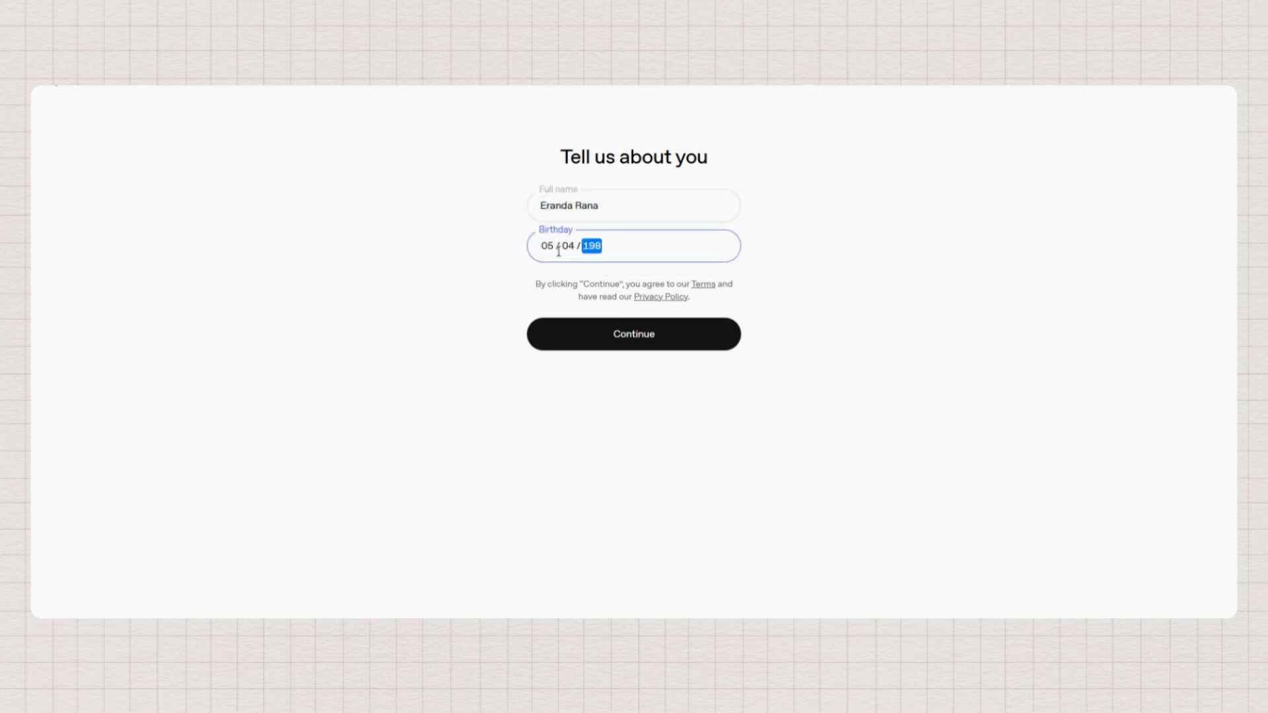
pyautogui.click(646, 328)
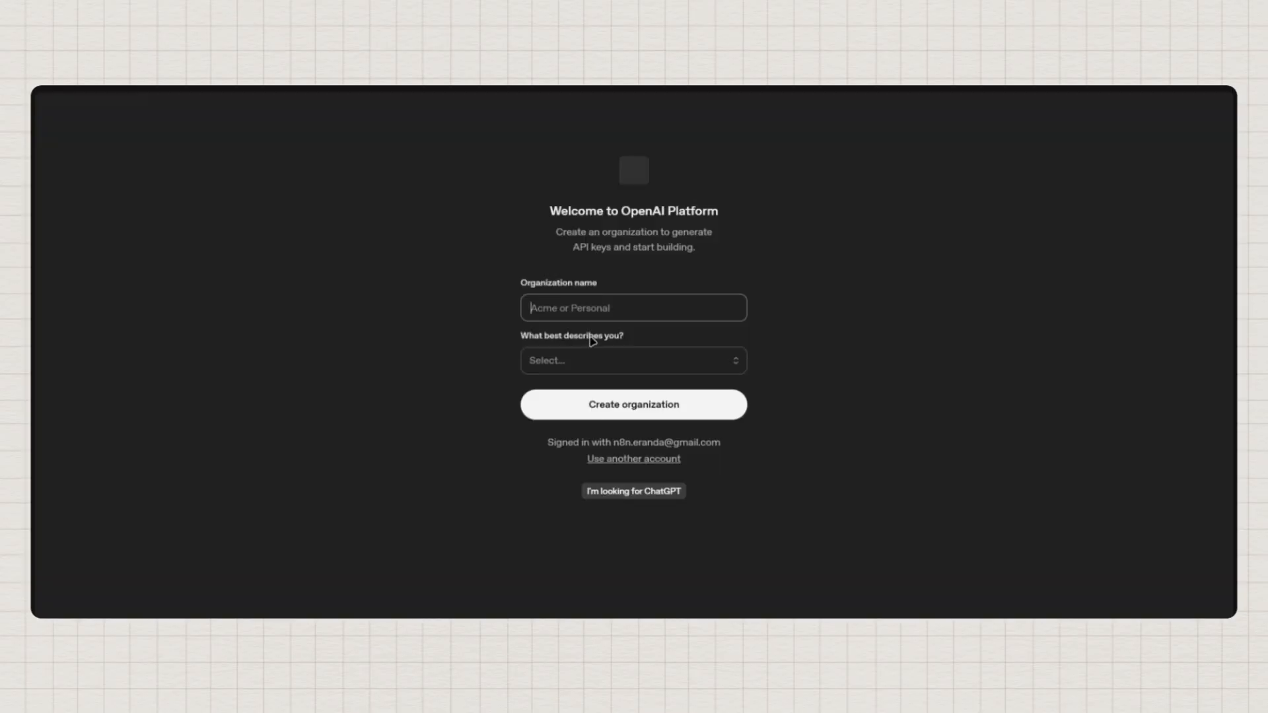
# Create the organization with a hyphen-free name, described as Very technical
pyautogui.click(577, 312)
pyautogui.write('n')
pyautogui.click(597, 390)
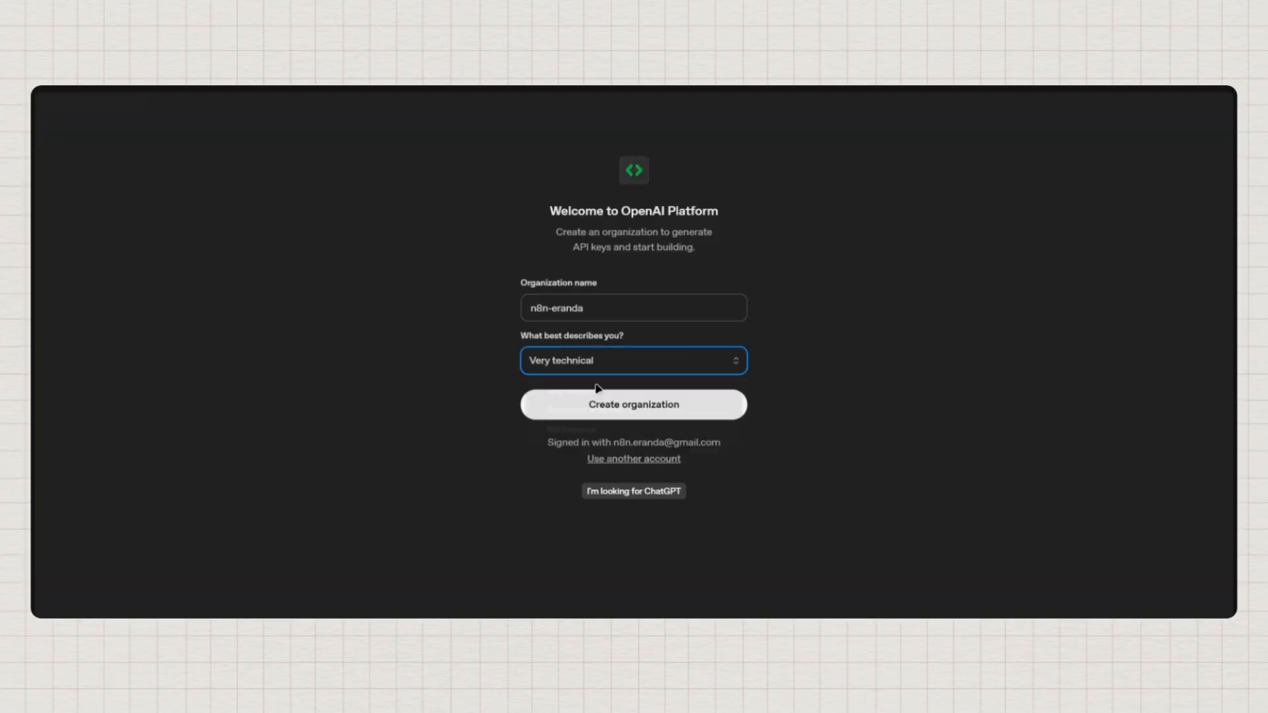
pyautogui.click(606, 305)
pyautogui.click(553, 312)
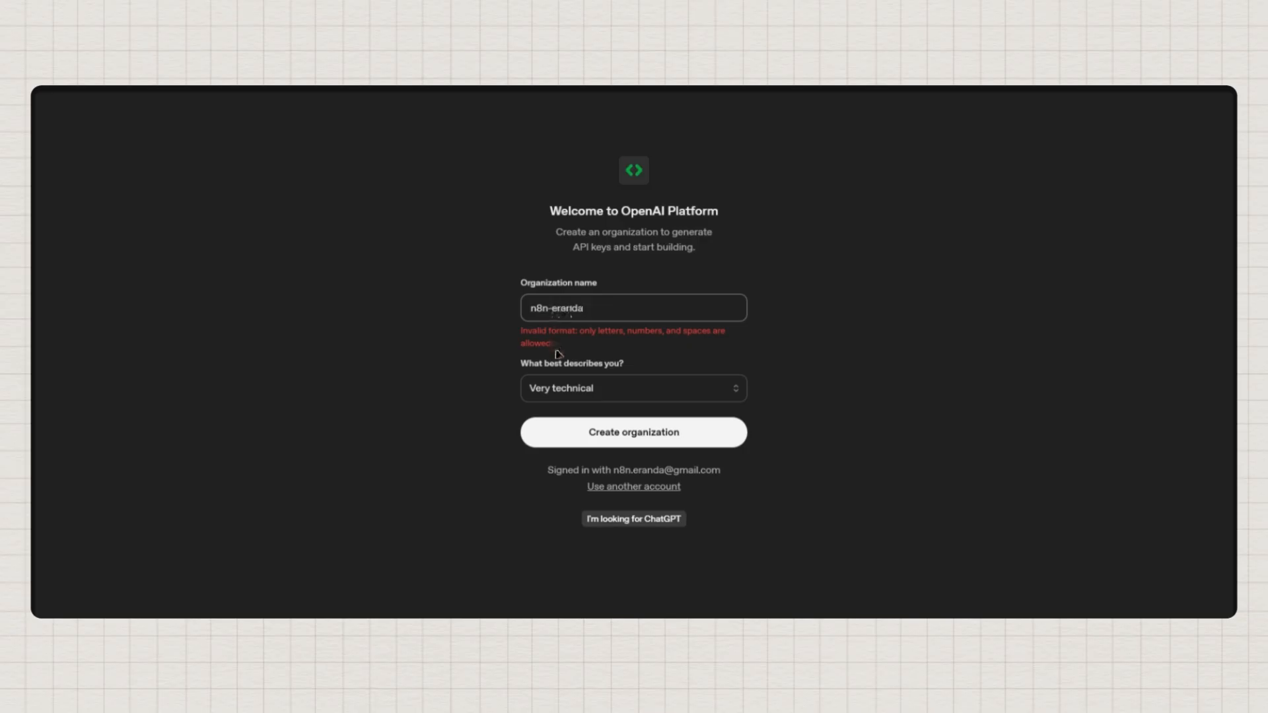
pyautogui.press('BackSpace')
pyautogui.click(667, 416)
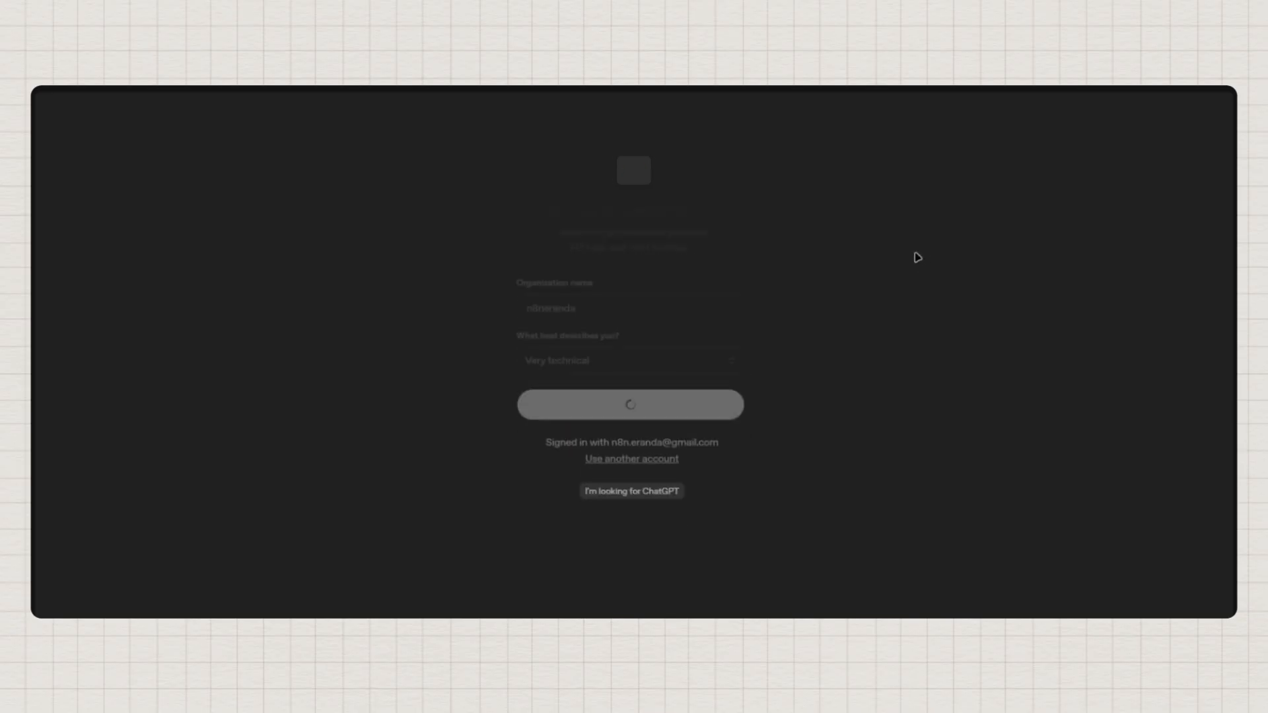
# Skip inviting team members, the first API call and buying API credits
pyautogui.click(640, 440)
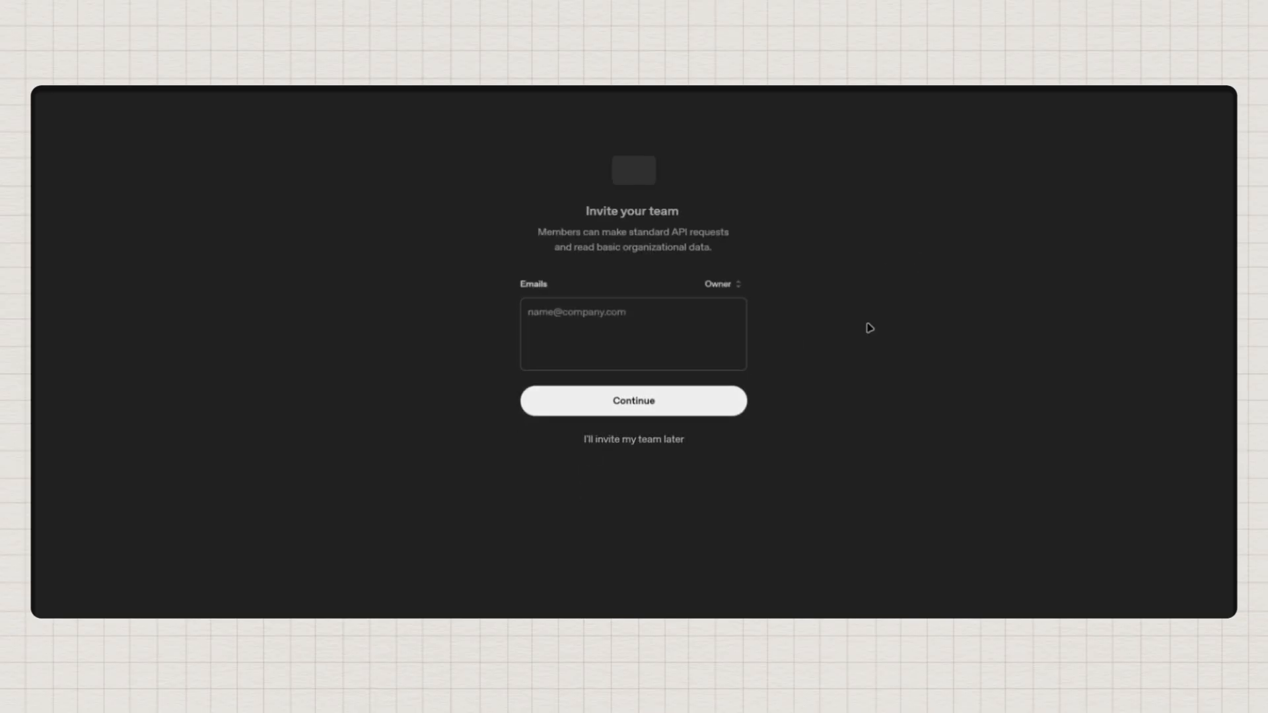
pyautogui.click(660, 471)
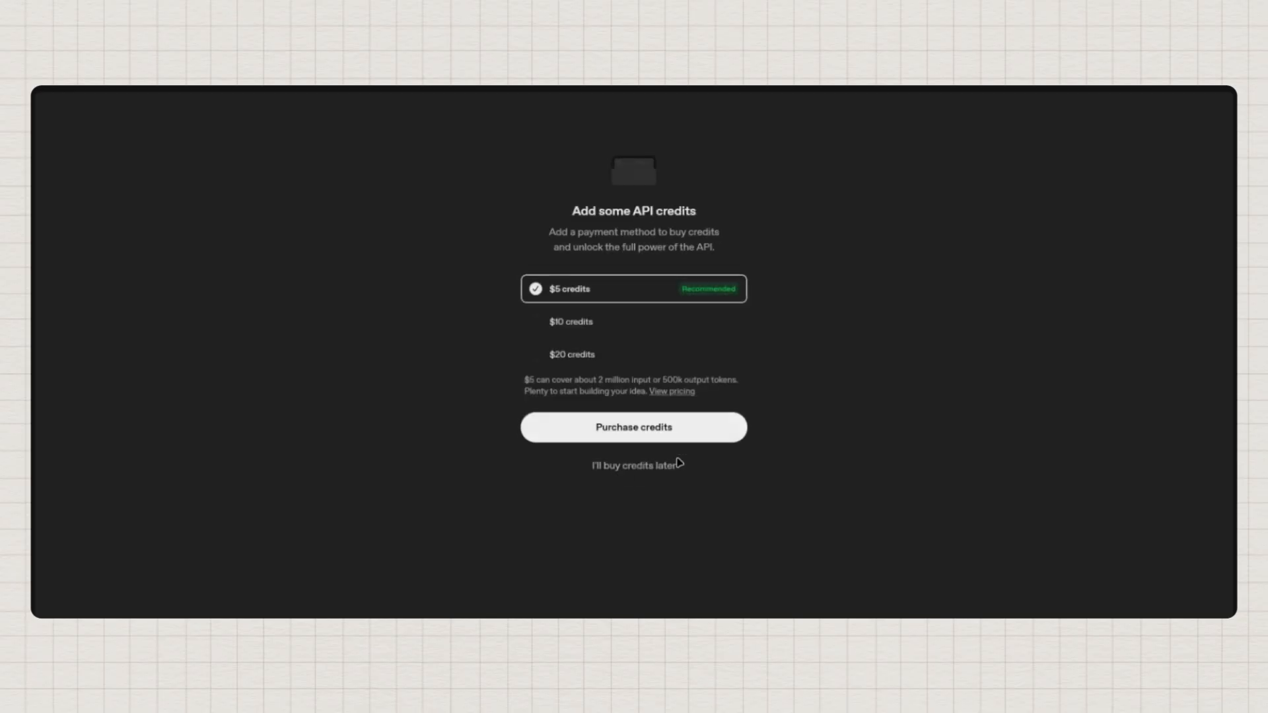
pyautogui.click(622, 471)
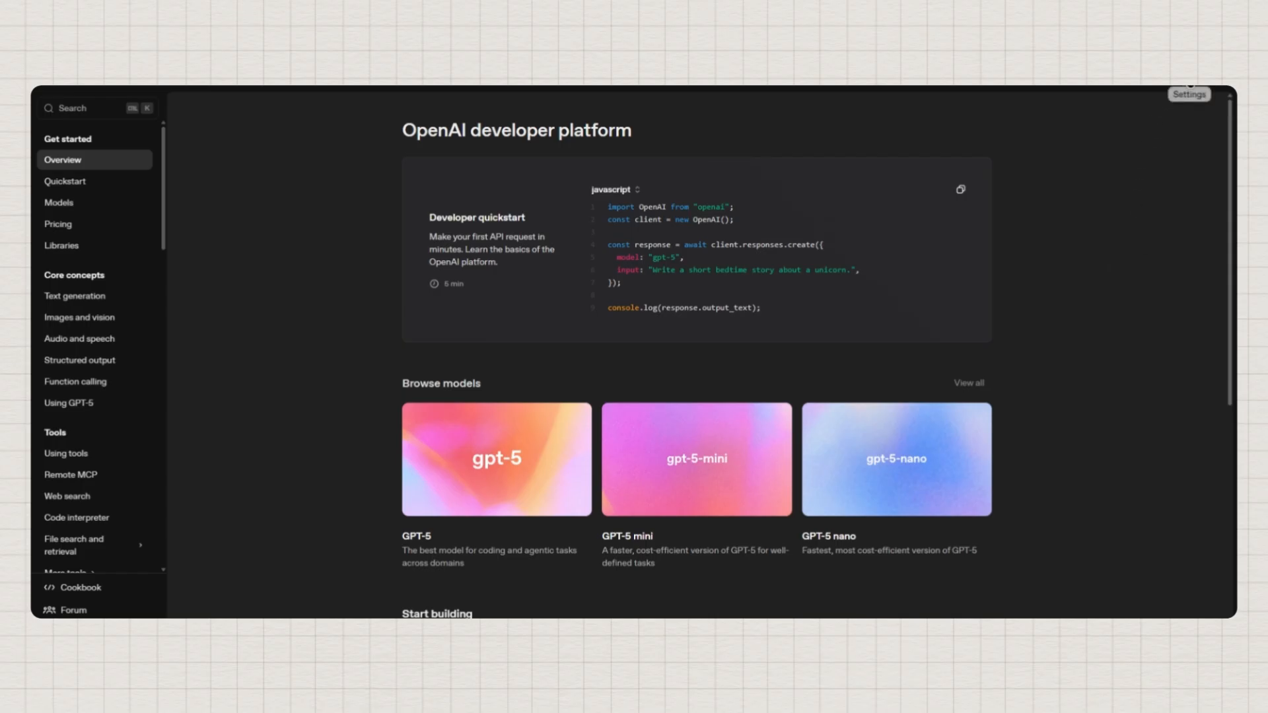
# Go to Settings and open the project's API keys page
pyautogui.click(1191, 85)
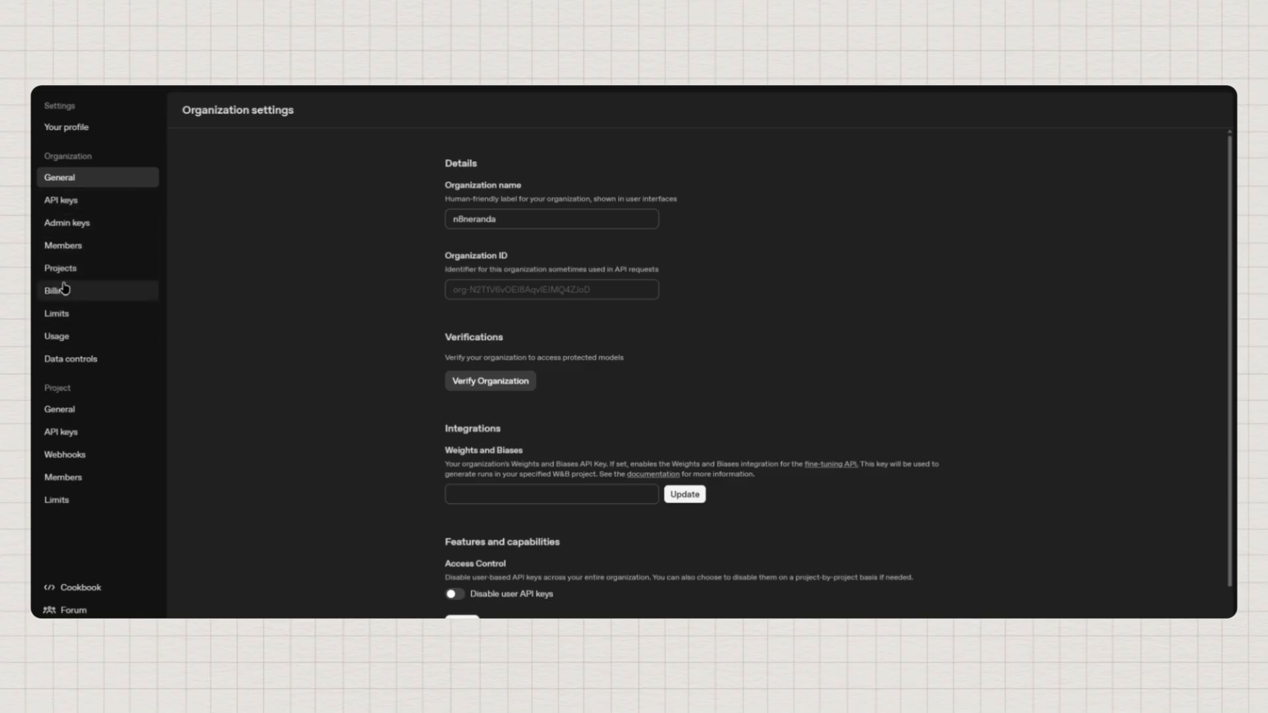
pyautogui.click(66, 437)
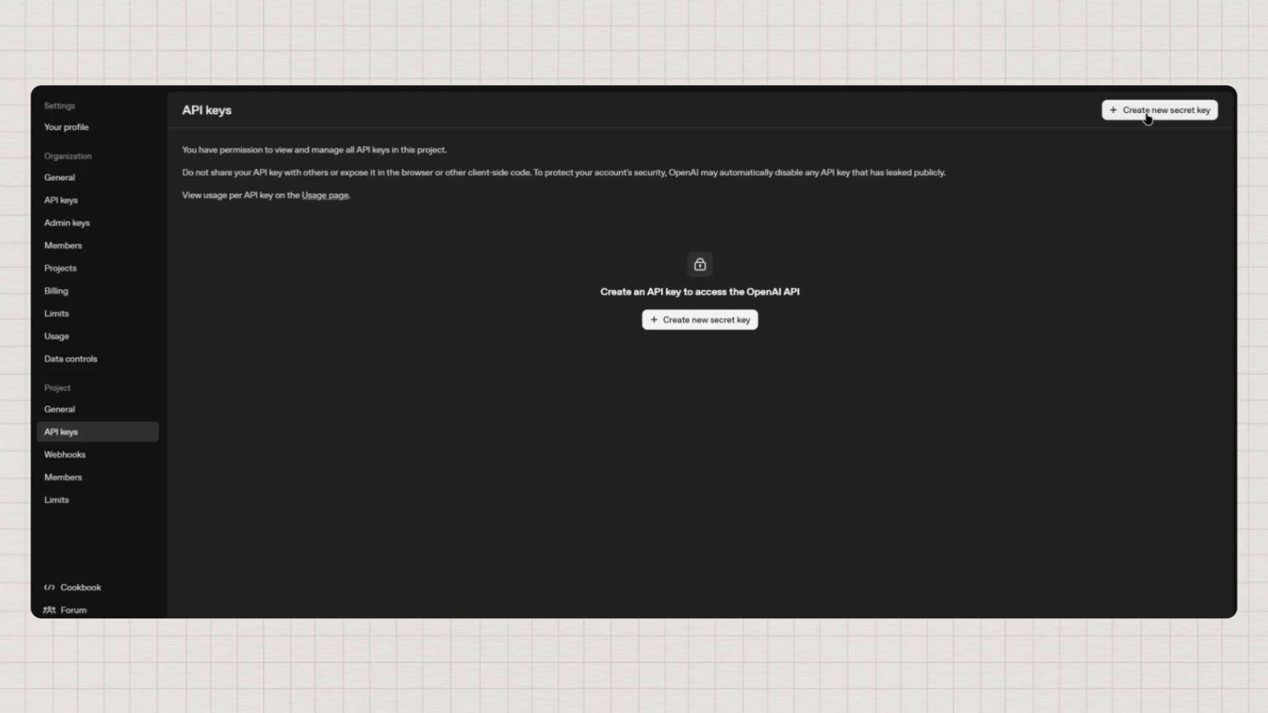
# Create a secret key named n8n-yt-demo and copy its value
pyautogui.click(1148, 113)
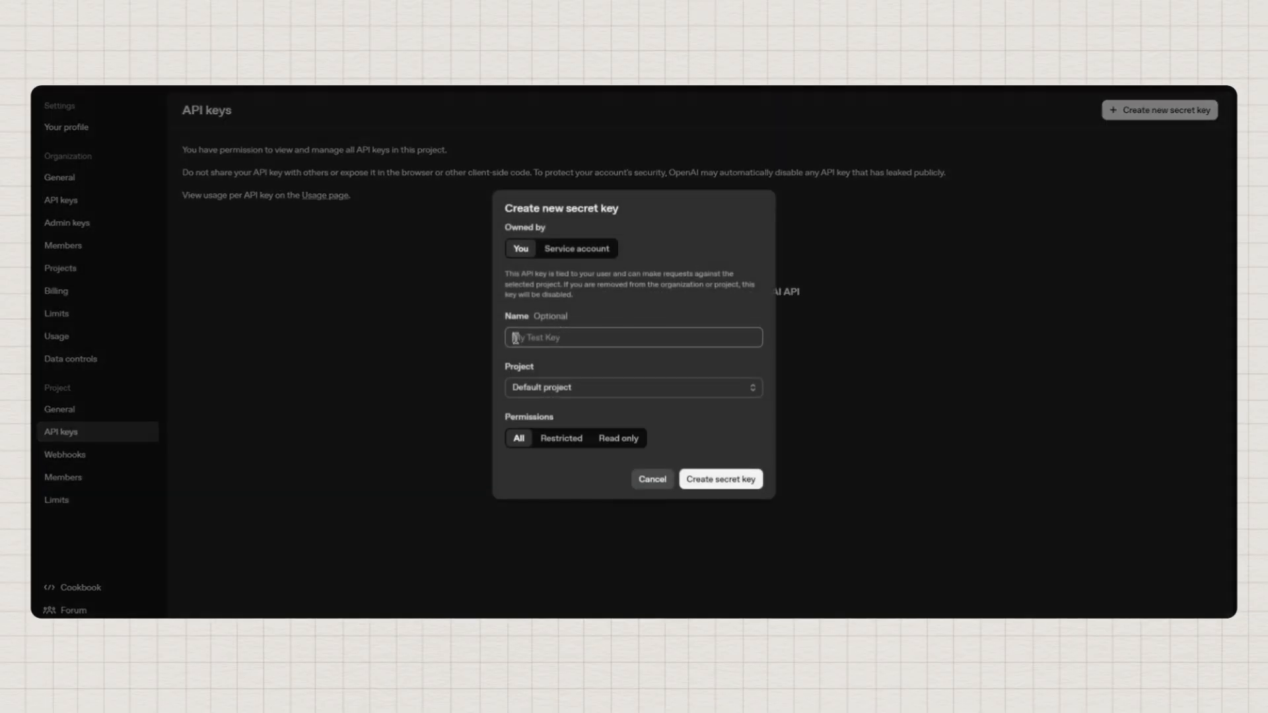
pyautogui.write('n8n-yt-demo')
pyautogui.click(719, 480)
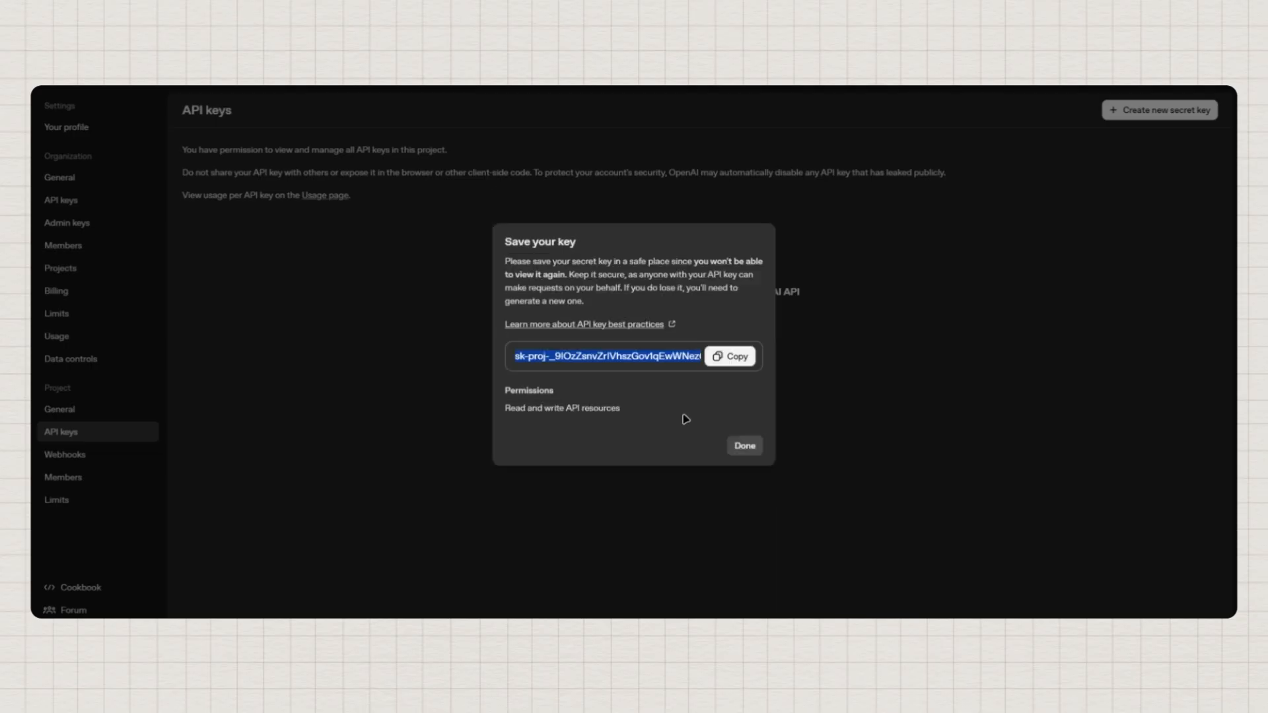
pyautogui.click(732, 358)
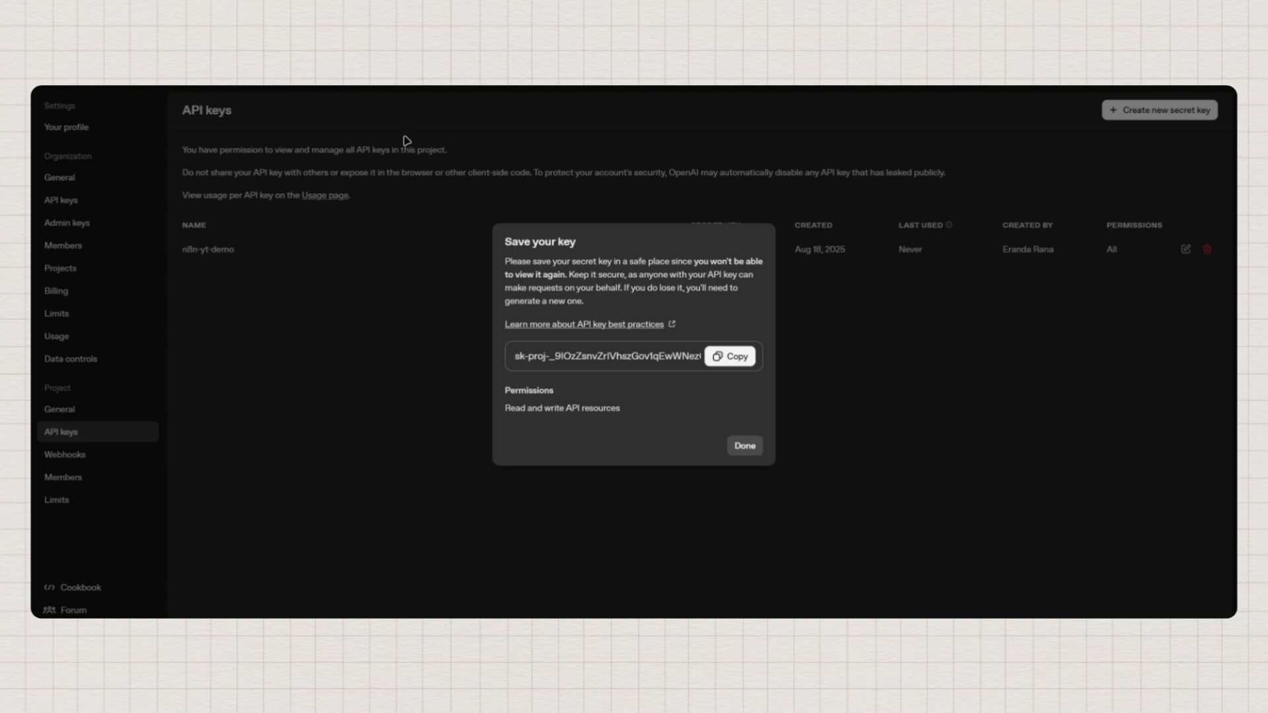
pyautogui.click(742, 451)
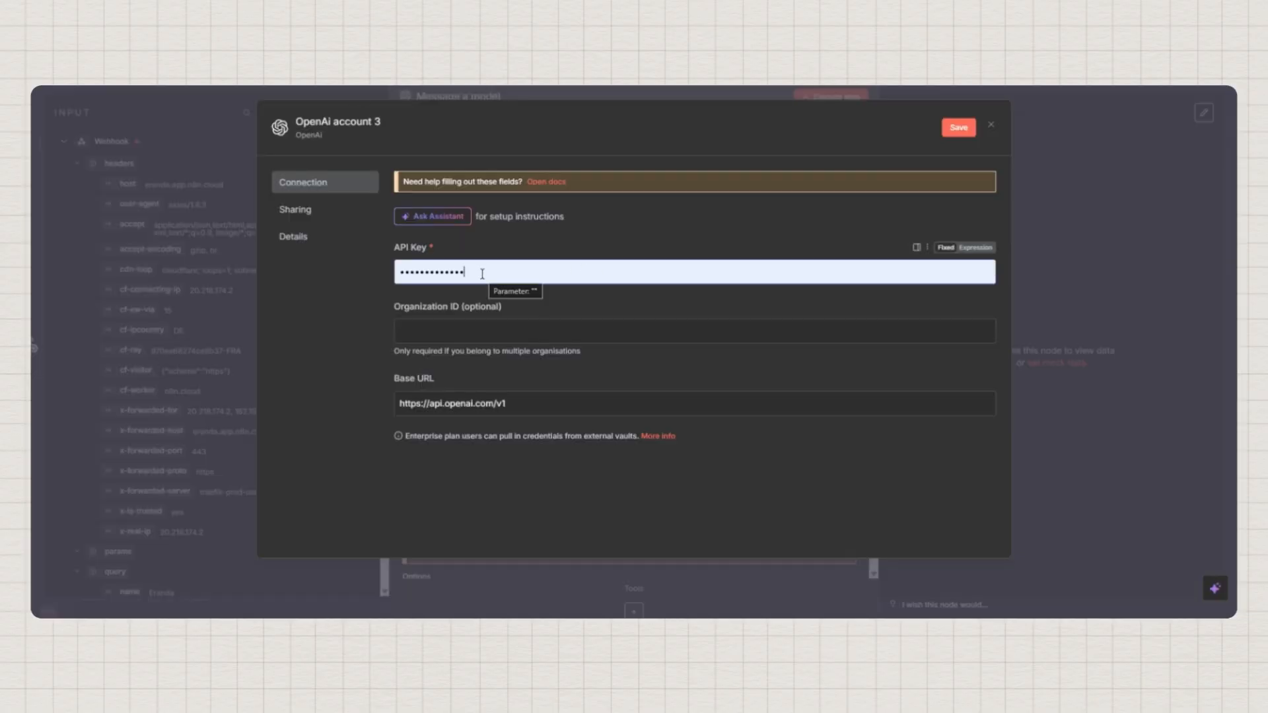
# Replace the API Key in OpenAi account 3 with the copied key, then save and close
pyautogui.doubleClick(482, 274)
pyautogui.hotkey('ctrl', 'v')
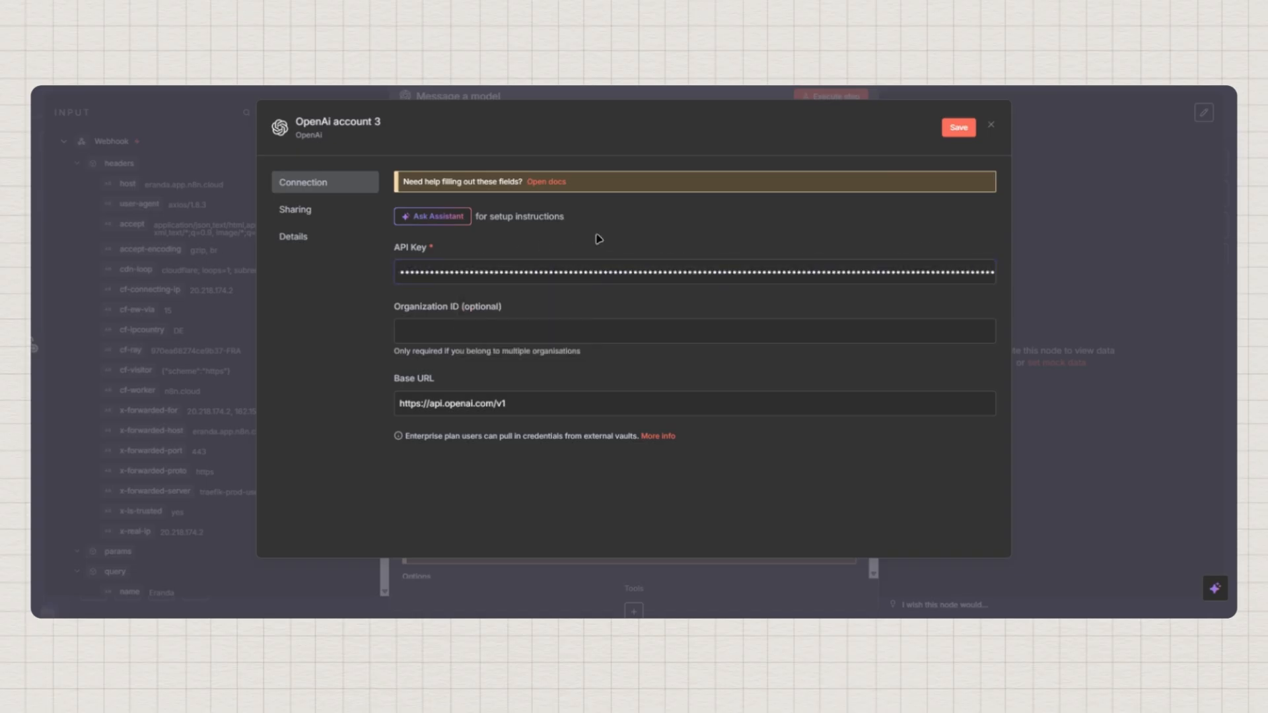
pyautogui.click(961, 129)
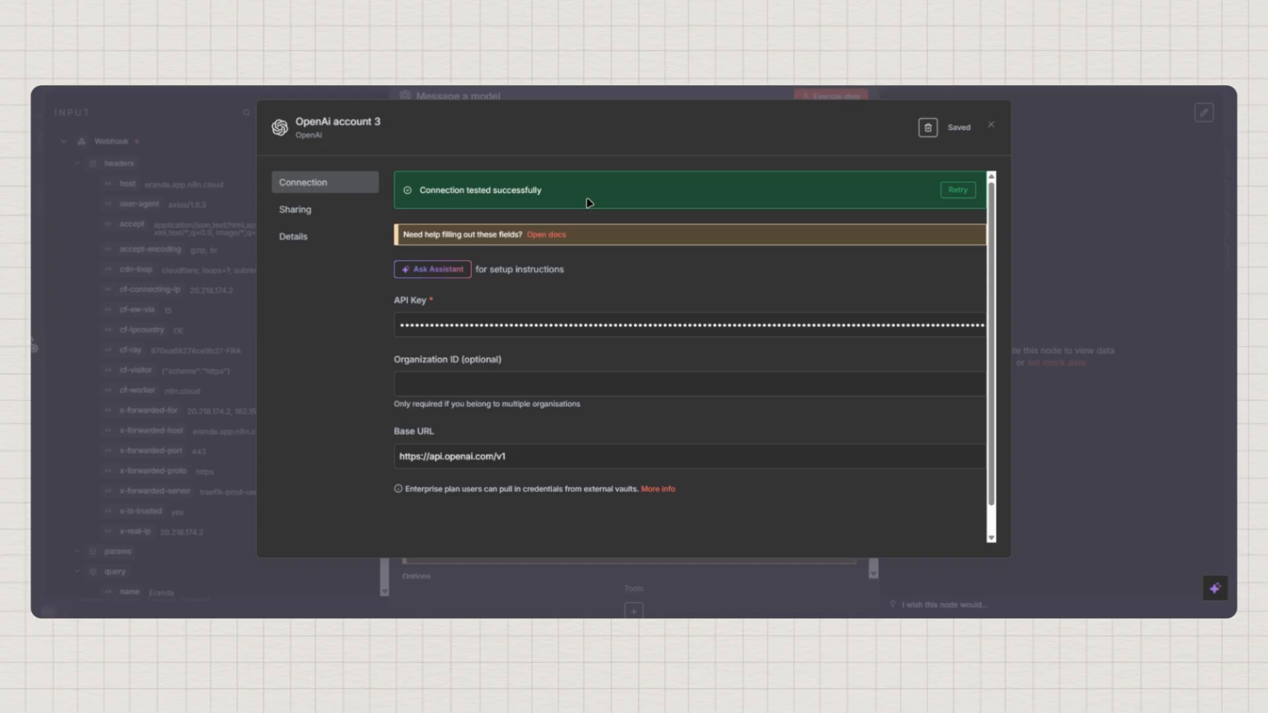
pyautogui.click(993, 127)
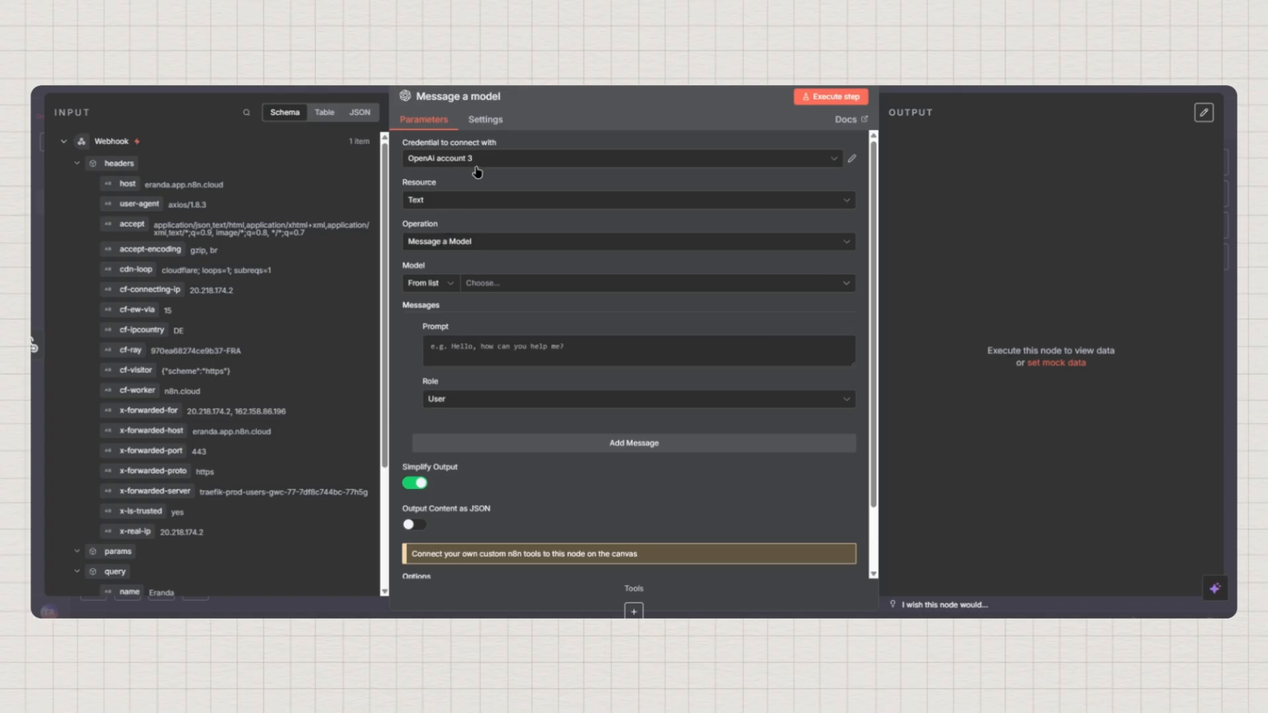
# Search the Model list for gpt- and select GPT-4.1-MINI
pyautogui.click(481, 287)
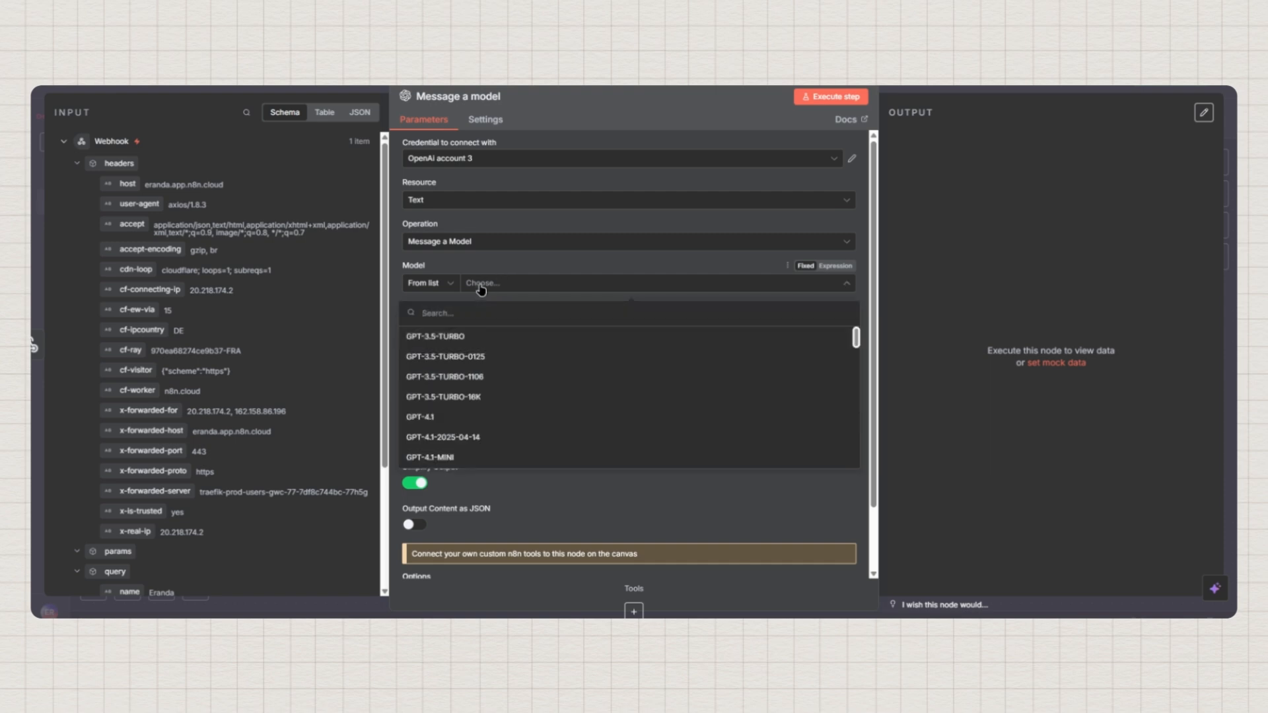
pyautogui.write('gpt')
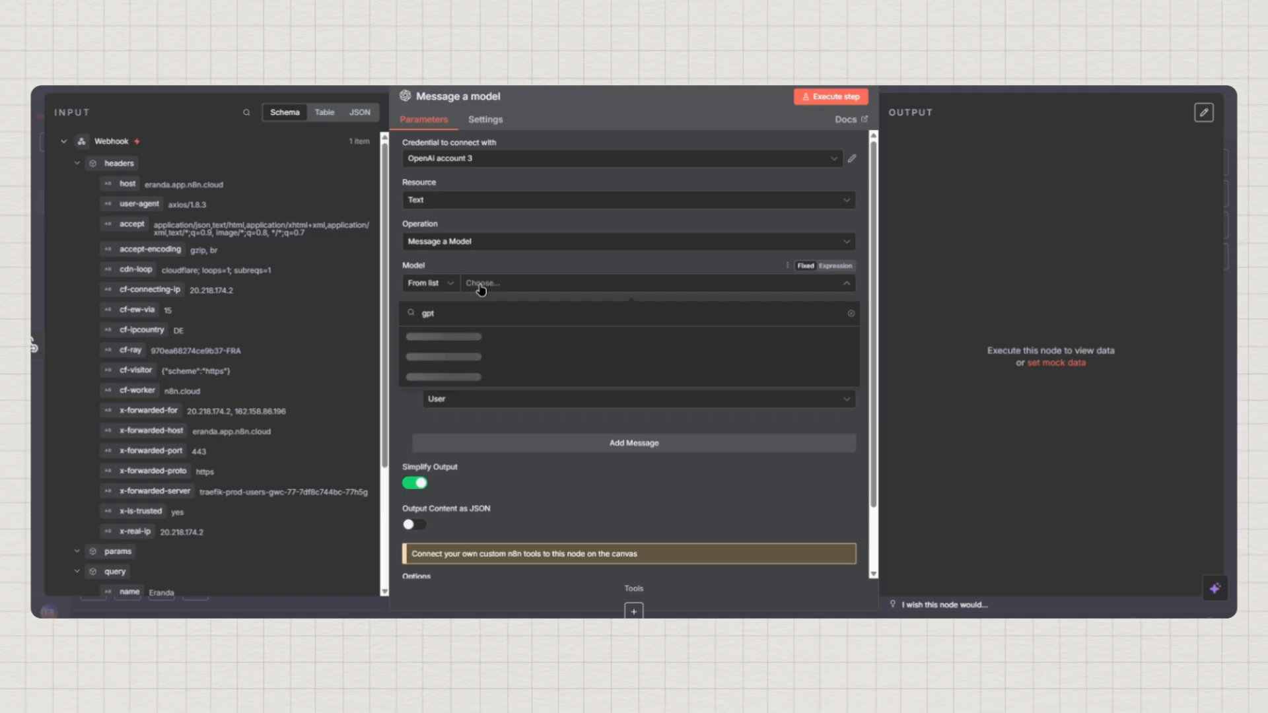
pyautogui.write('-')
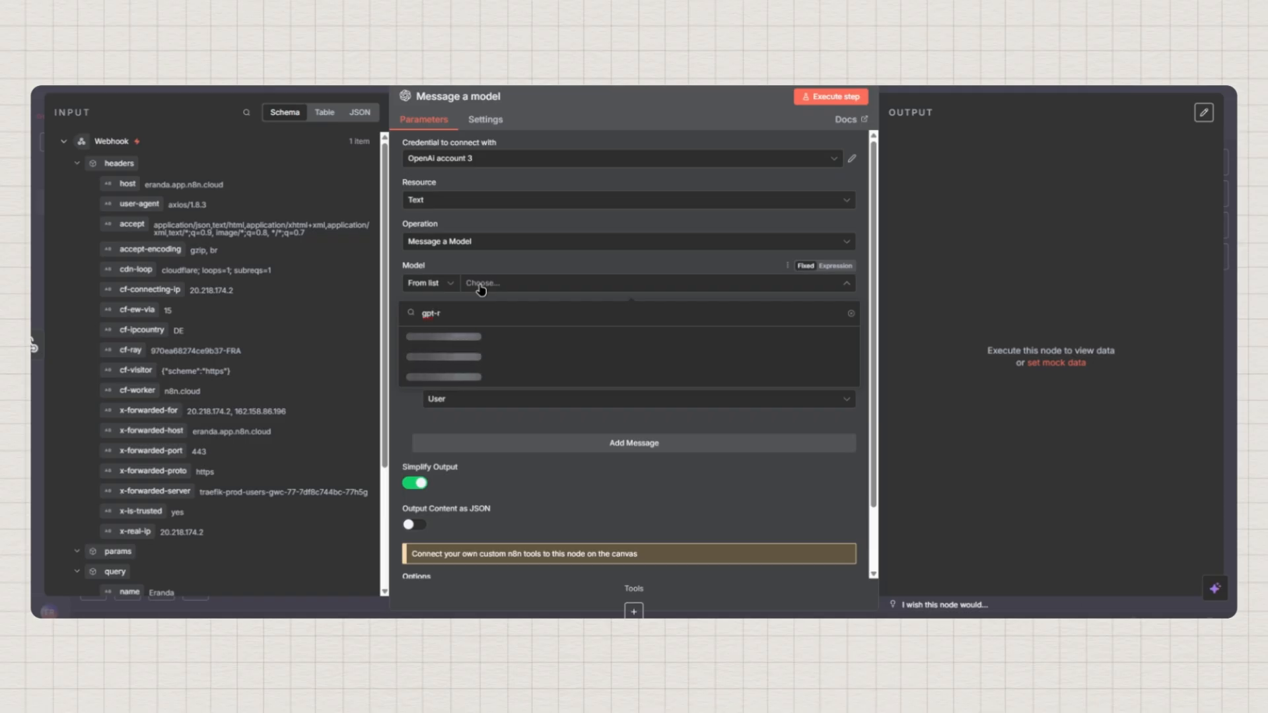
pyautogui.write('4')
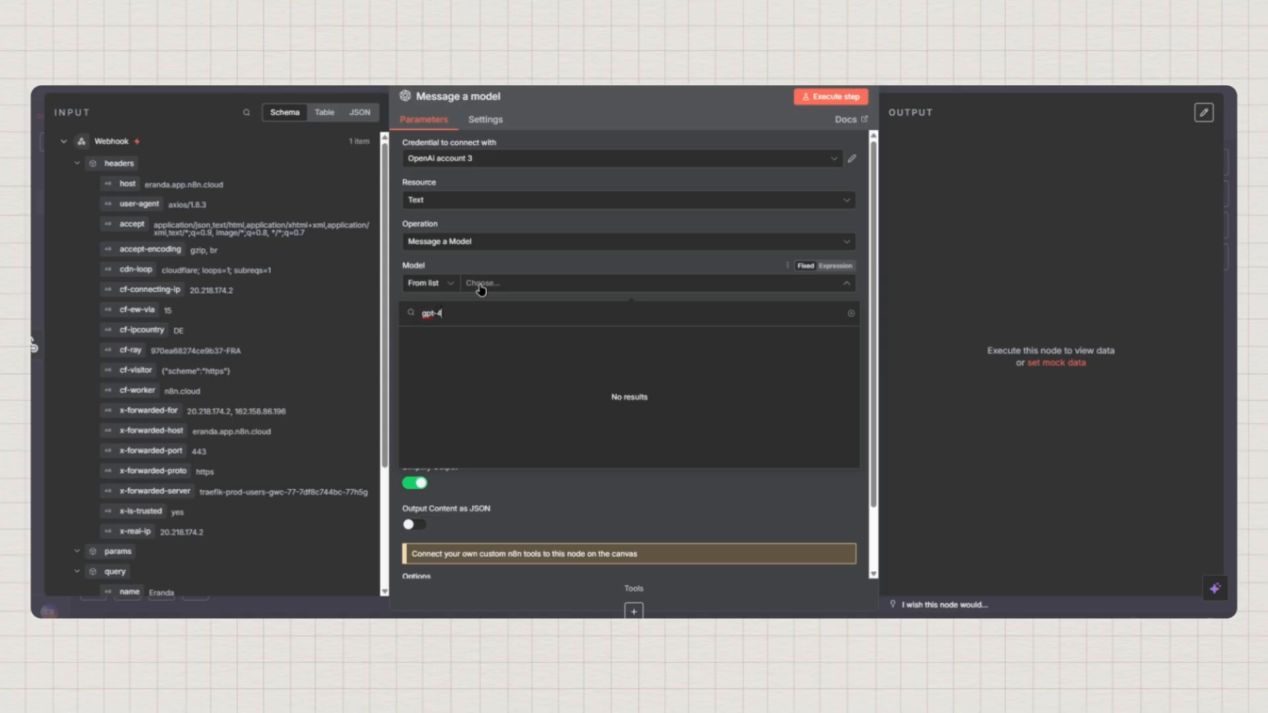
pyautogui.press('BackSpace')
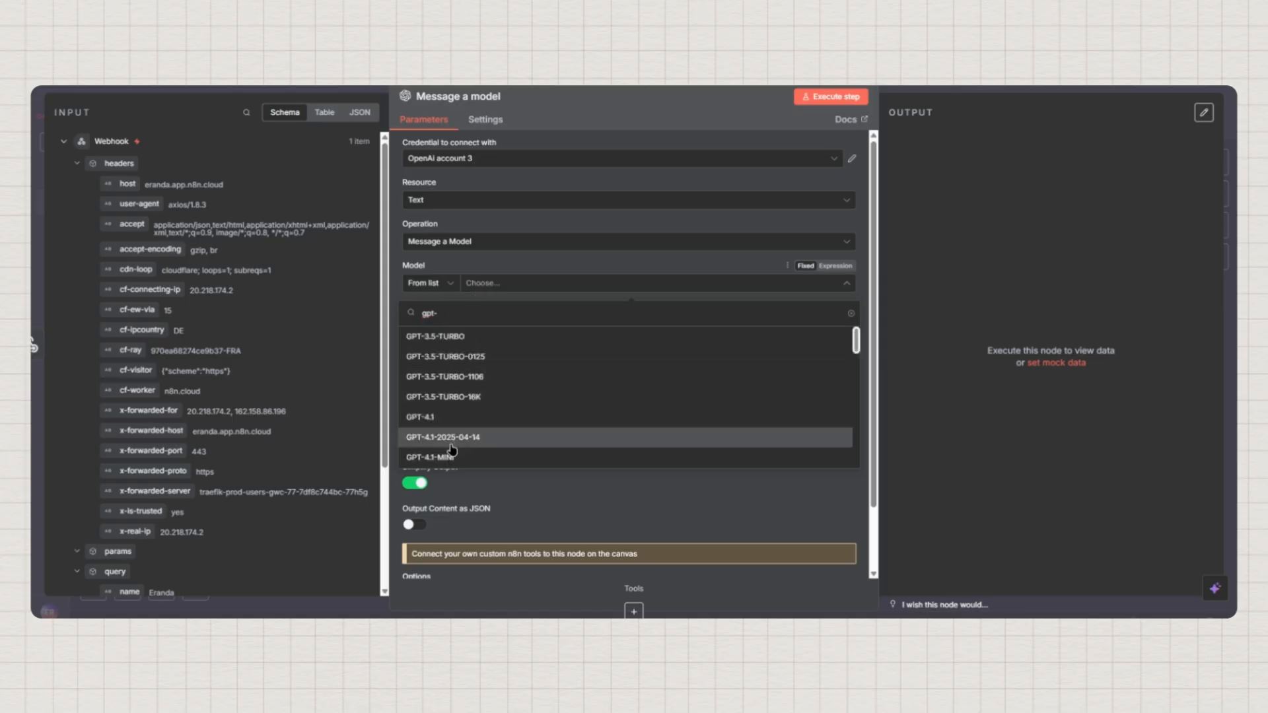
pyautogui.click(569, 435)
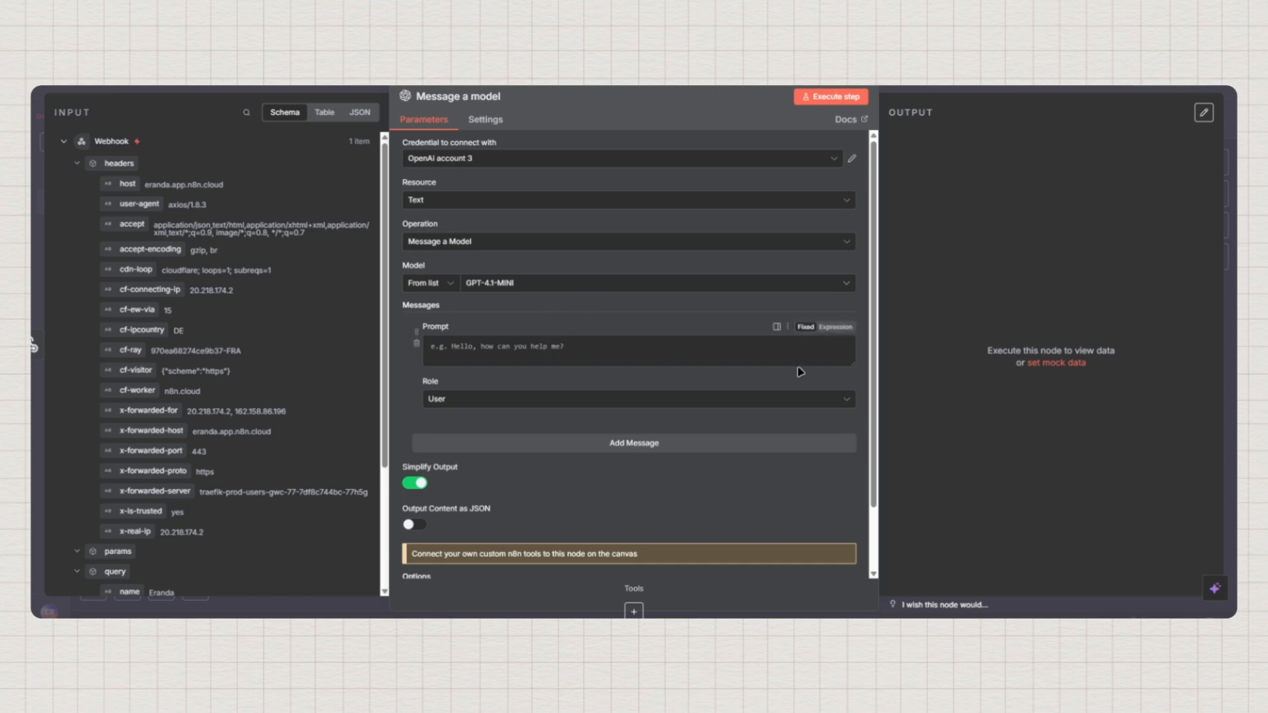
# Drag the Prompt box's corner down to enlarge it, then place the cursor inside
pyautogui.moveTo(851, 362); pyautogui.dragTo(840, 523)
pyautogui.scroll(-2, 802, 343)
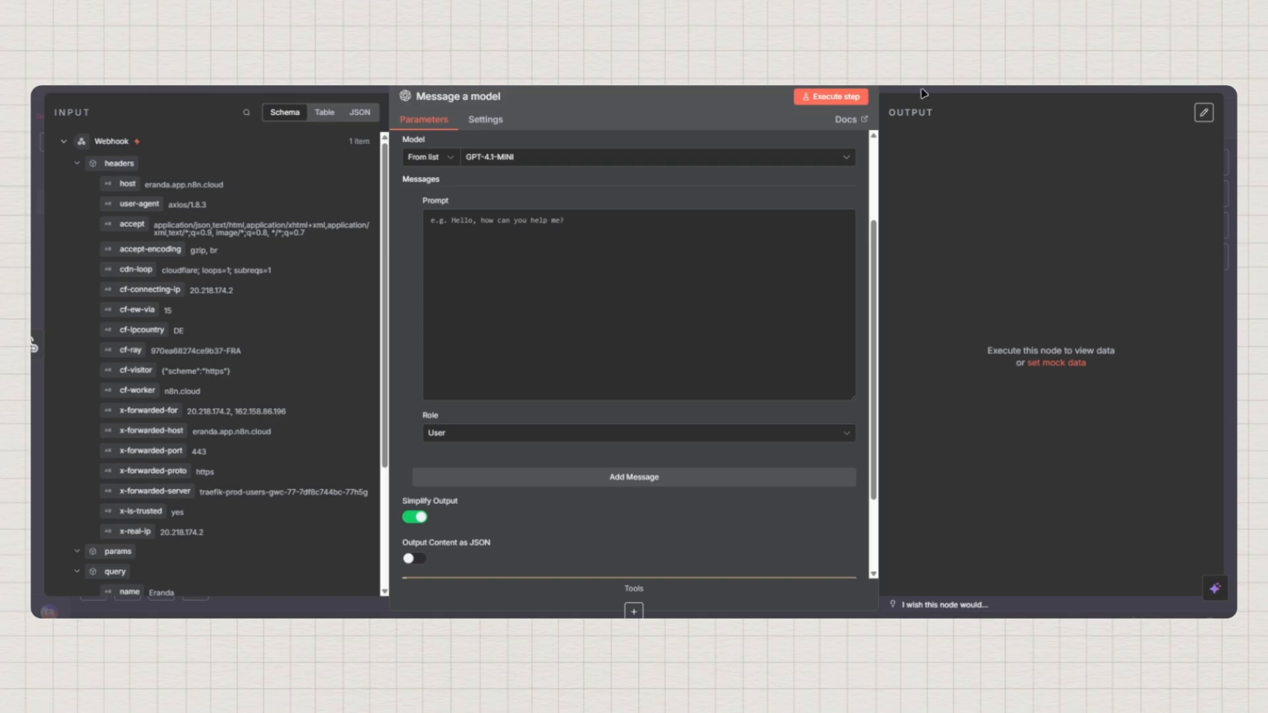
pyautogui.click(482, 227)
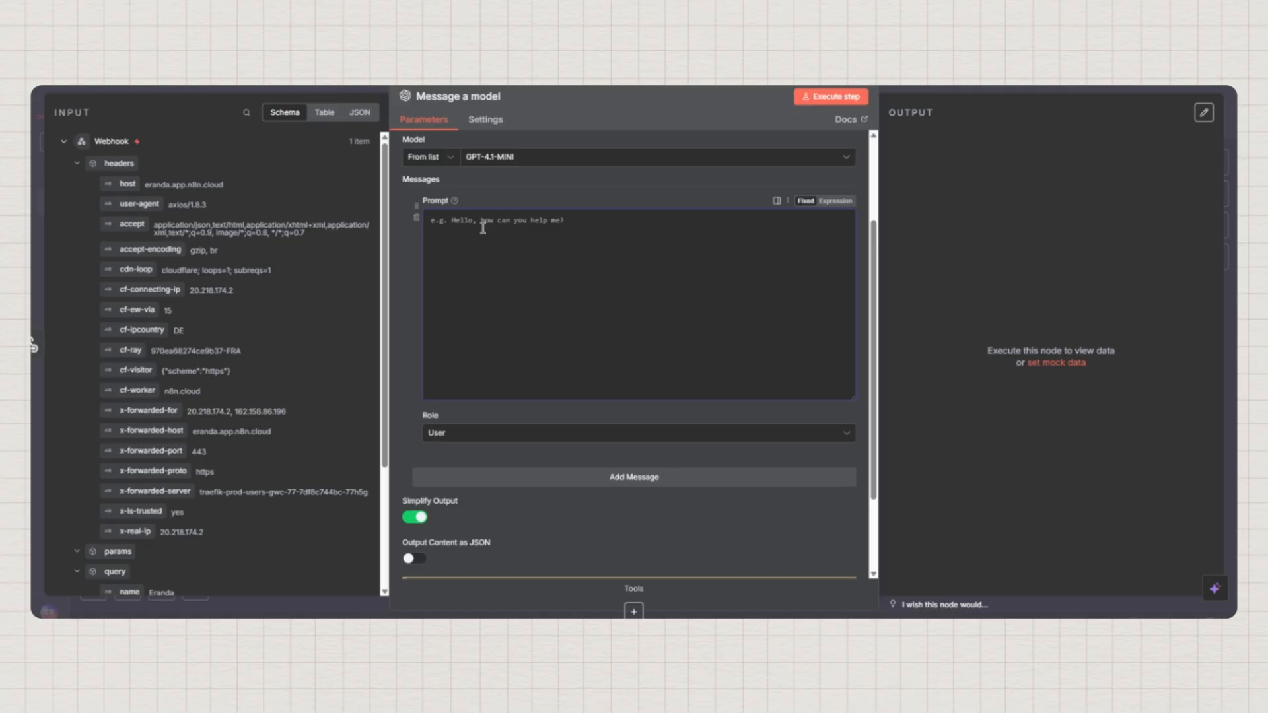
# Type the headings #Task, ##Inputs and ##Output on separate lines in the prompt
pyautogui.write('#')
pyautogui.write('#')
pyautogui.press('Return')
pyautogui.write('###')
pyautogui.press('BackSpace')
pyautogui.press('BackSpace')
pyautogui.press('BackSpace')
pyautogui.press('BackSpace')
pyautogui.press('BackSpace')
pyautogui.press('BackSpace')
pyautogui.write('Ta')
pyautogui.write('sk  ')
pyautogui.write('##')
pyautogui.write('Input')
pyautogui.write('s')
pyautogui.press('Return')
pyautogui.press('Return')
pyautogui.press('Return')
pyautogui.write('##Output')
pyautogui.click(503, 220)
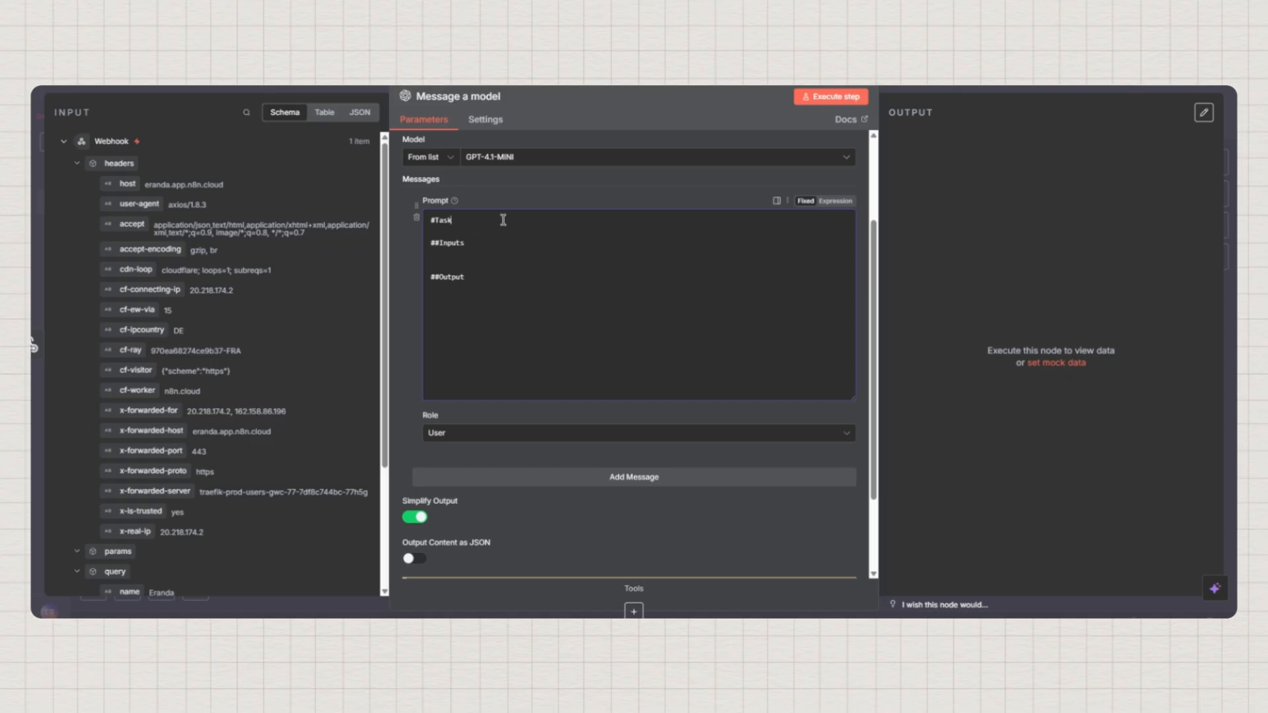
# Under #Task, describe converting a natural-language date to ISO date and time for a calendar event
pyautogui.press('Return')
pyautogui.write('Your tas')
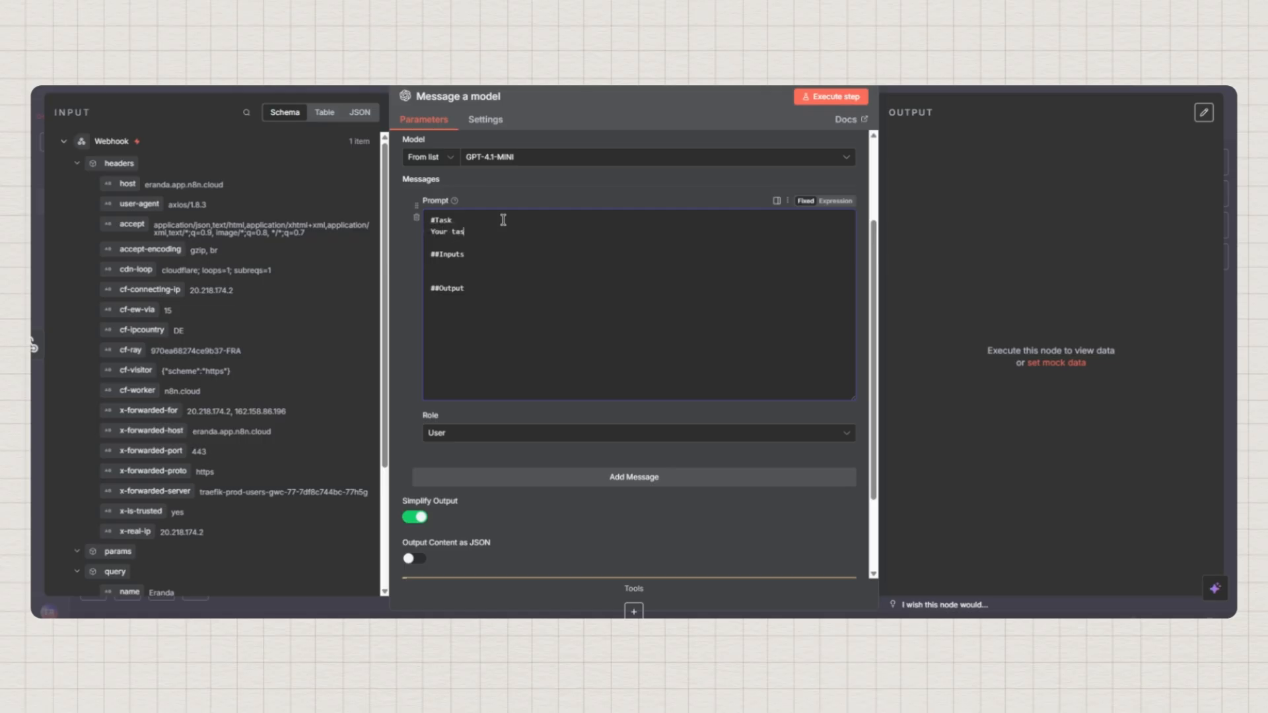
pyautogui.write('k is to convert a natural language date into standard ISO ')
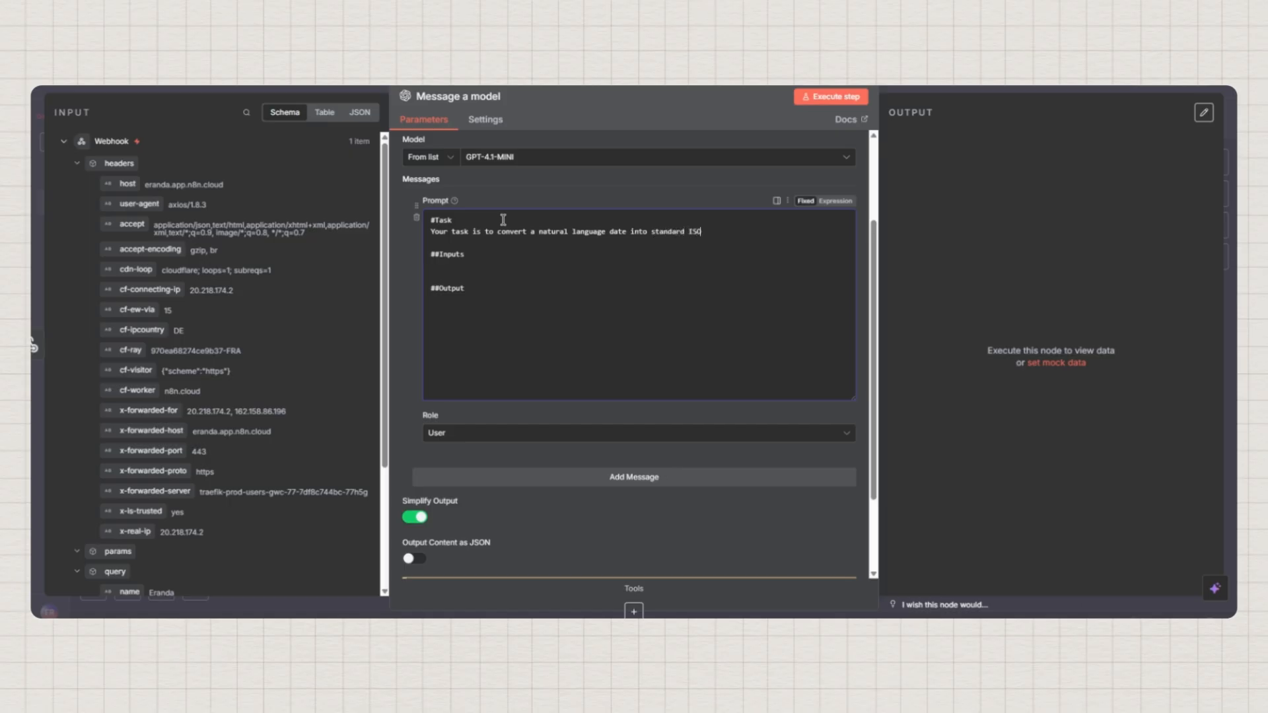
pyautogui.write('date and time format to be used in G')
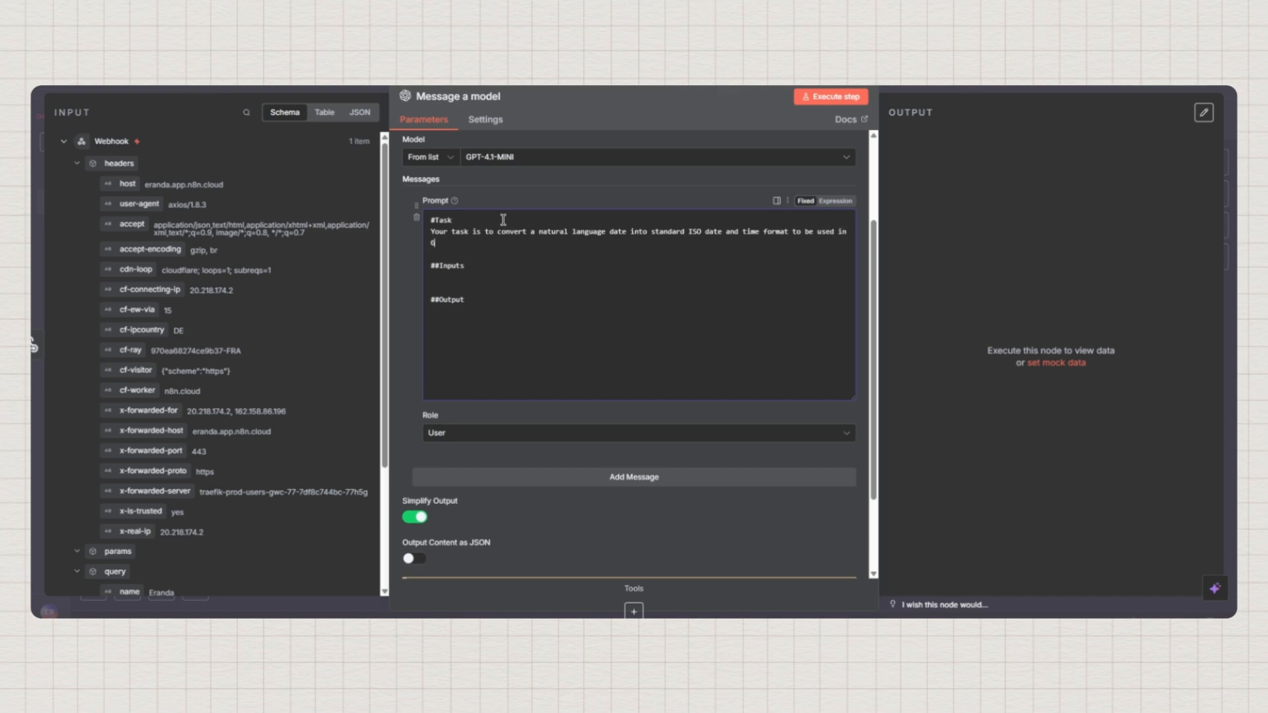
pyautogui.write('oogle Calendar ev')
pyautogui.write('ent to create')
pyautogui.write(' a new ')
pyautogui.write('google ca')
pyautogui.press('BackSpace')
pyautogui.press('BackSpace')
pyautogui.press('BackSpace')
pyautogui.press('BackSpace')
pyautogui.press('BackSpace')
pyautogui.press('BackSpace')
pyautogui.press('BackSpace')
pyautogui.press('BackSpace')
pyautogui.press('BackSpace')
pyautogui.write('event')
pyautogui.write('a')
pyautogui.press('BackSpace')
pyautogui.press('BackSpace')
pyautogui.press('BackSpace')
pyautogui.write('based on the i')
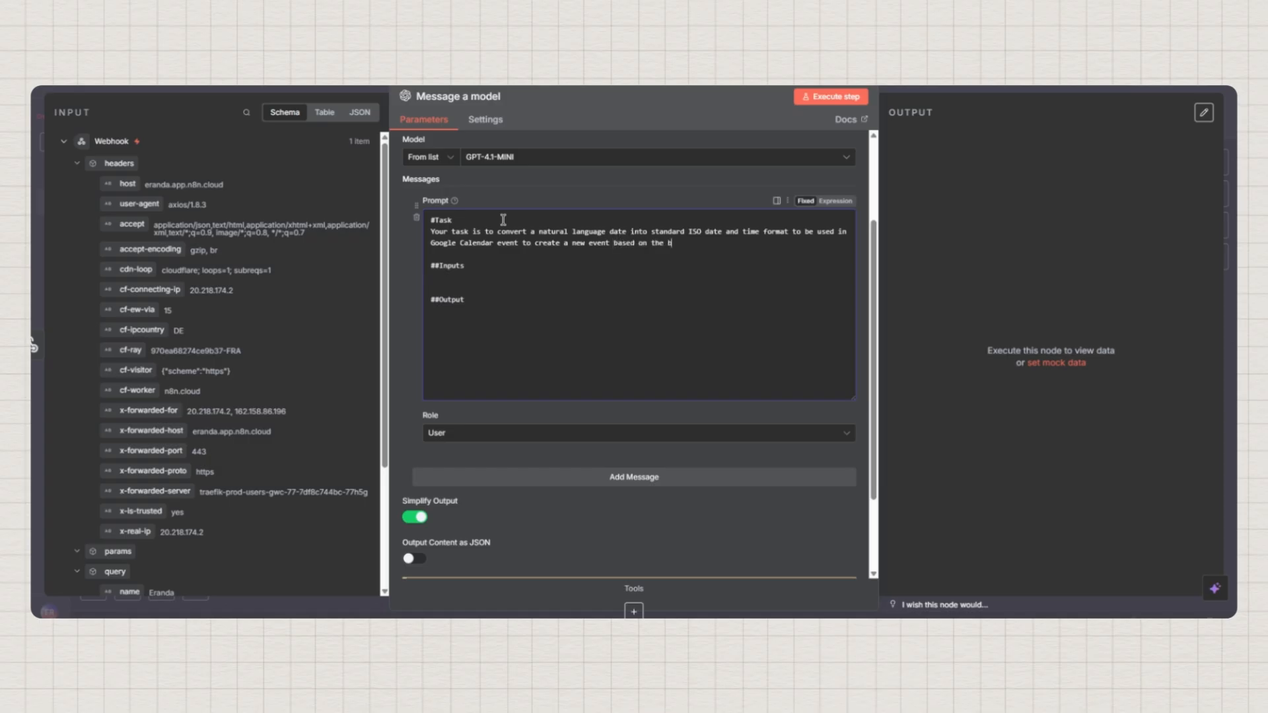
pyautogui.write('nputs below:')
pyautogui.click(445, 275)
# After '1.' under ##Inputs, type 'The date that you have to convert is:'
pyautogui.write('The date that you have to convert is')
pyautogui.press('BackSpace')
pyautogui.write(':')
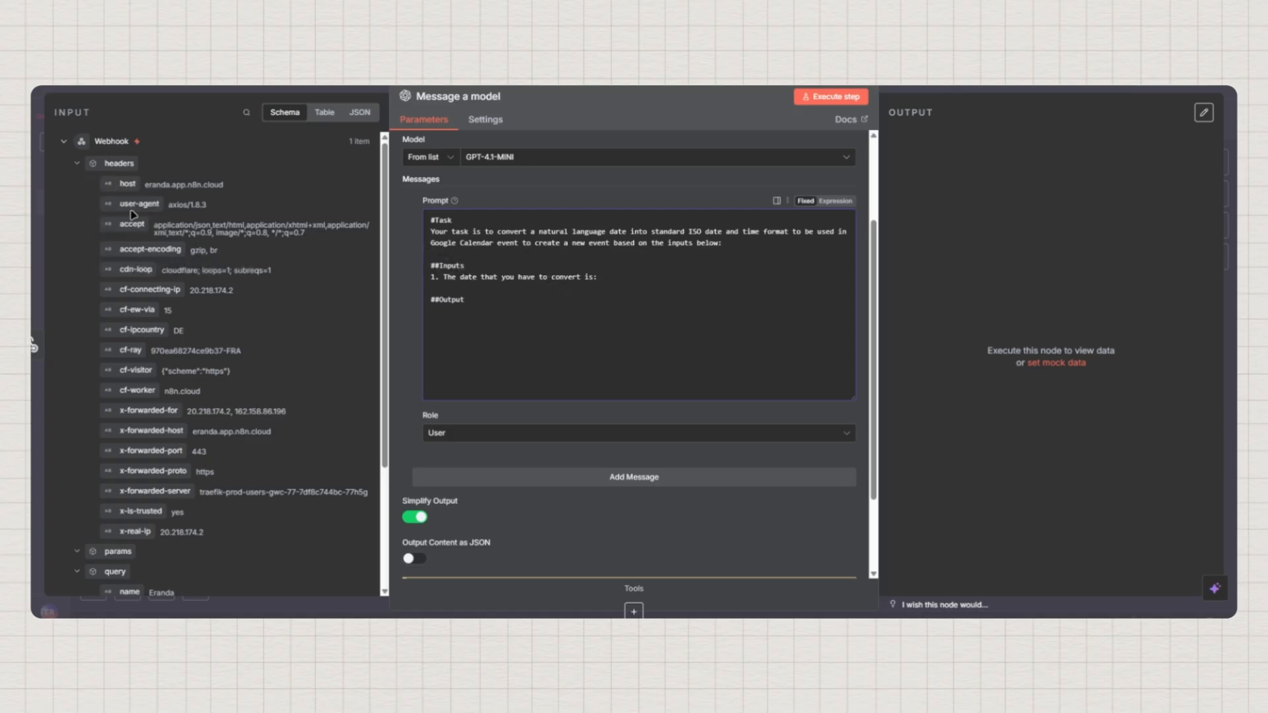
pyautogui.scroll(-3, 145, 297)
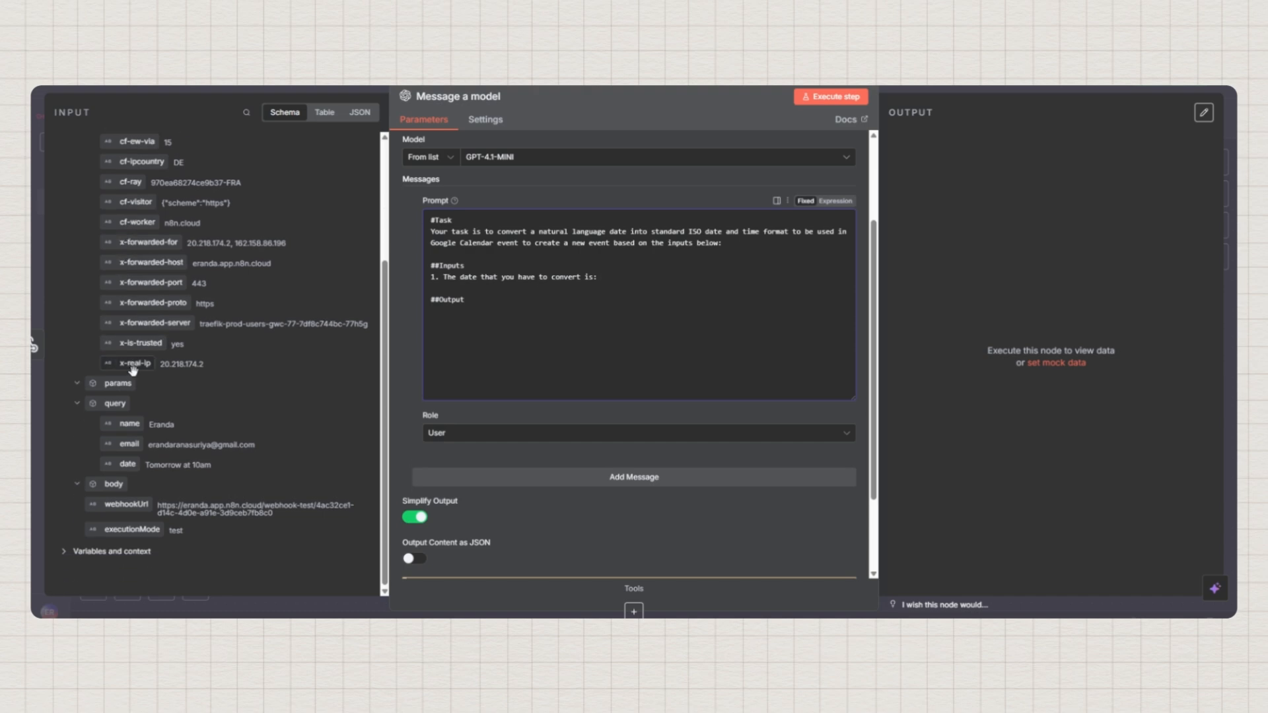
pyautogui.scroll(3, 165, 372)
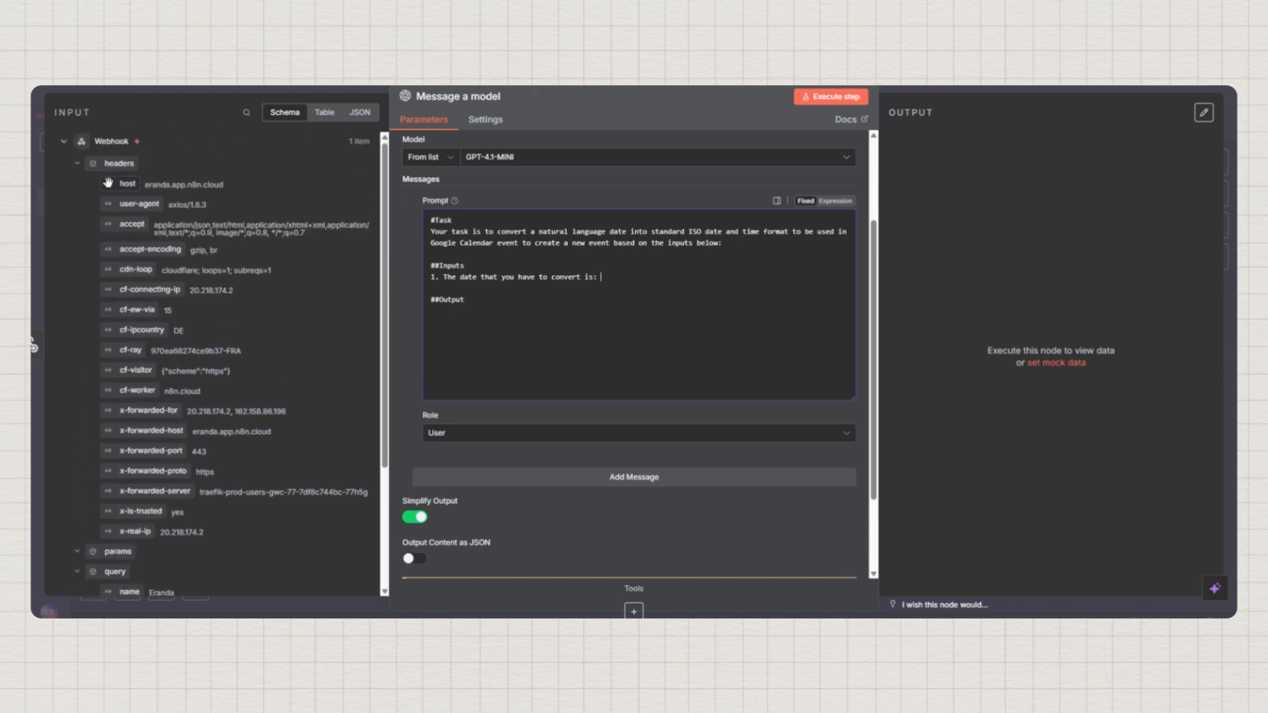
pyautogui.scroll(-2, 104, 430)
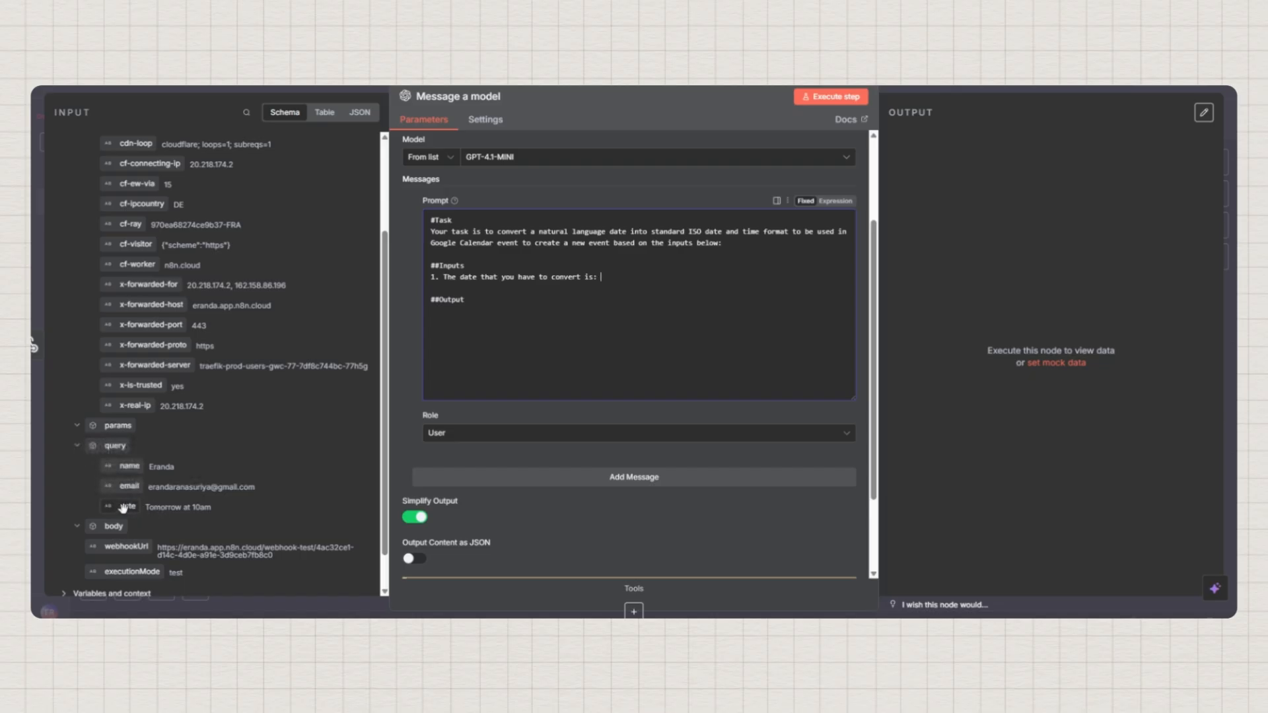
# Drag the webhook's query date field into the prompt and make the prompt an expression
pyautogui.moveTo(122, 508); pyautogui.dragTo(608, 279)
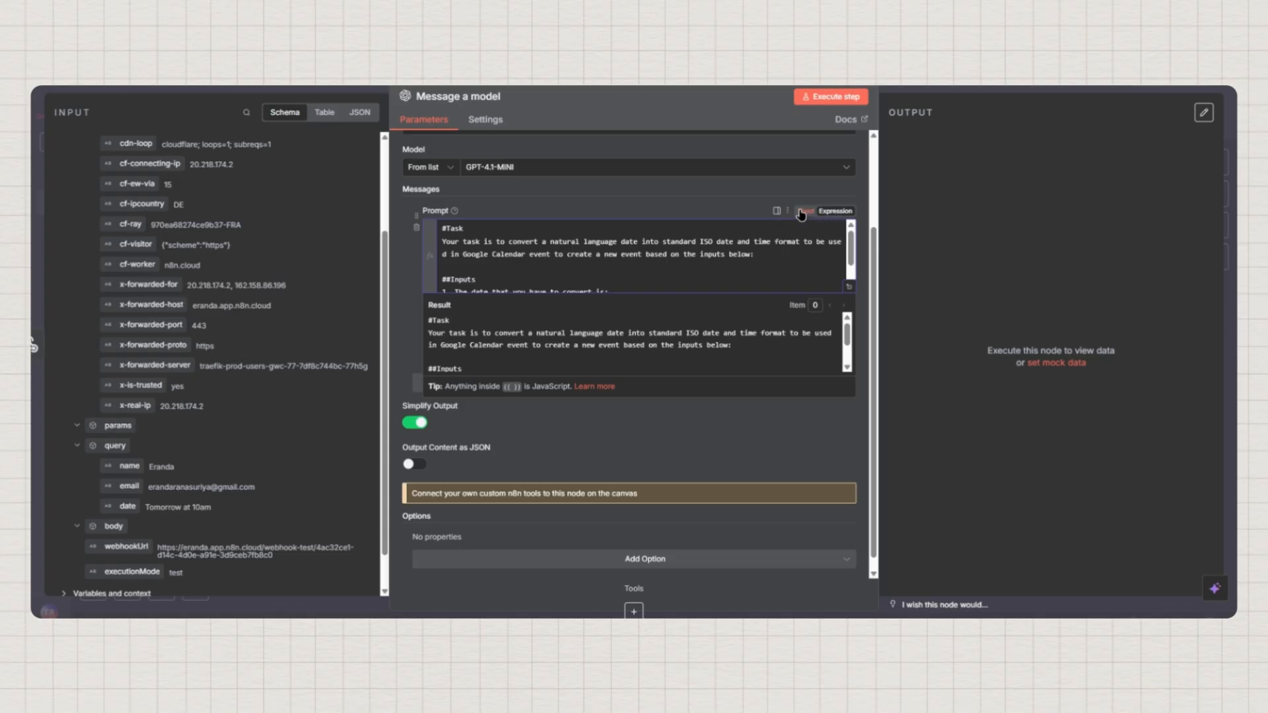
pyautogui.click(807, 213)
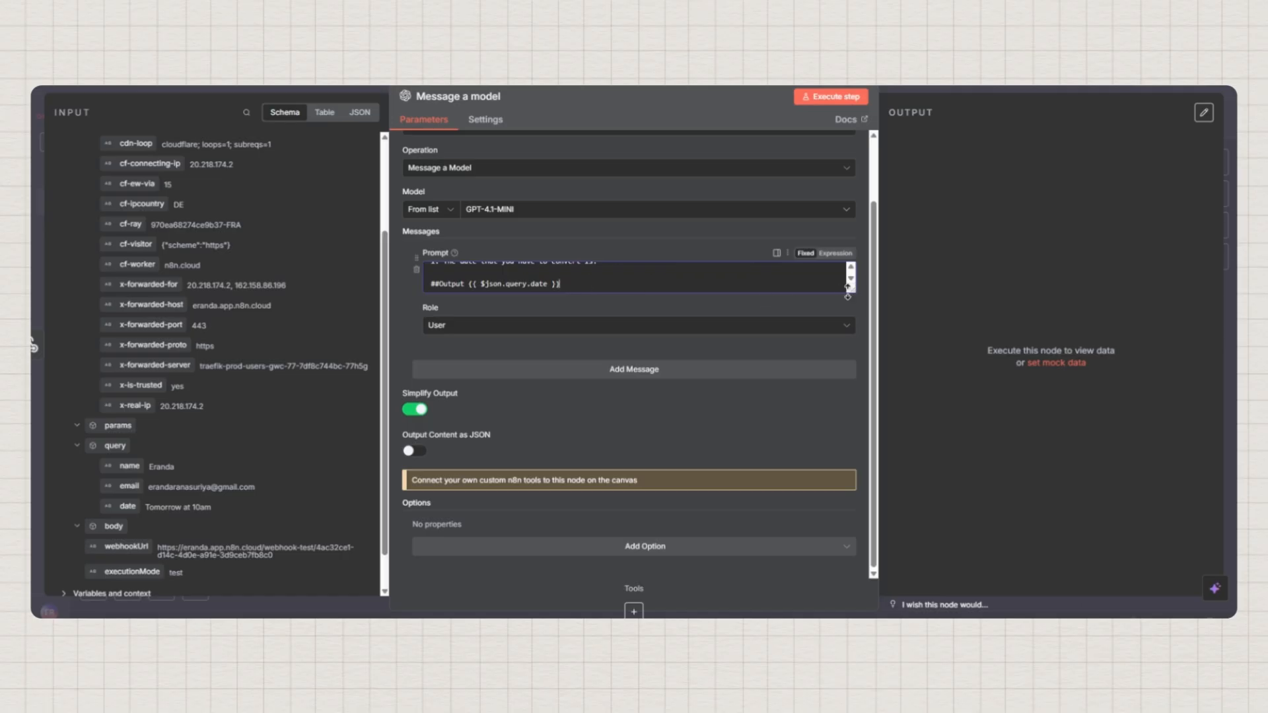
pyautogui.moveTo(851, 288); pyautogui.dragTo(834, 417)
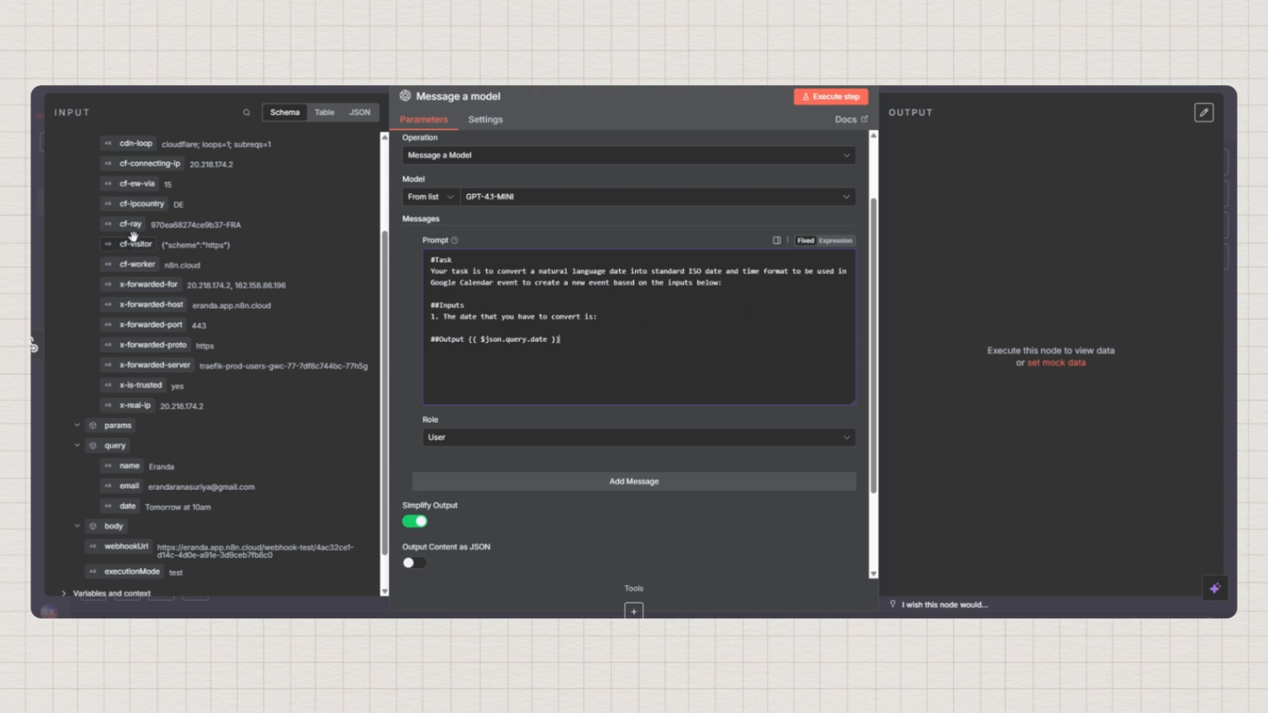
pyautogui.click(836, 242)
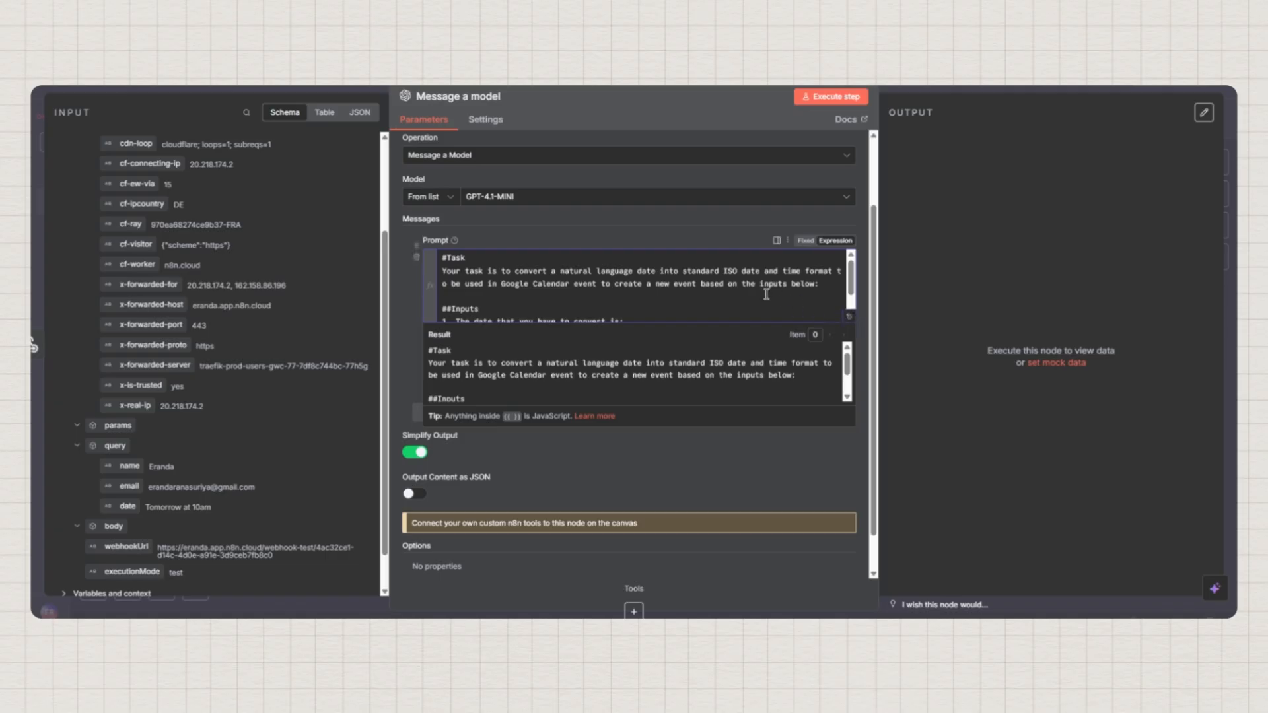
# Move {{ $json.query.date }} from the ##Output line to right after 'convert is:'
pyautogui.scroll(-2, 672, 301)
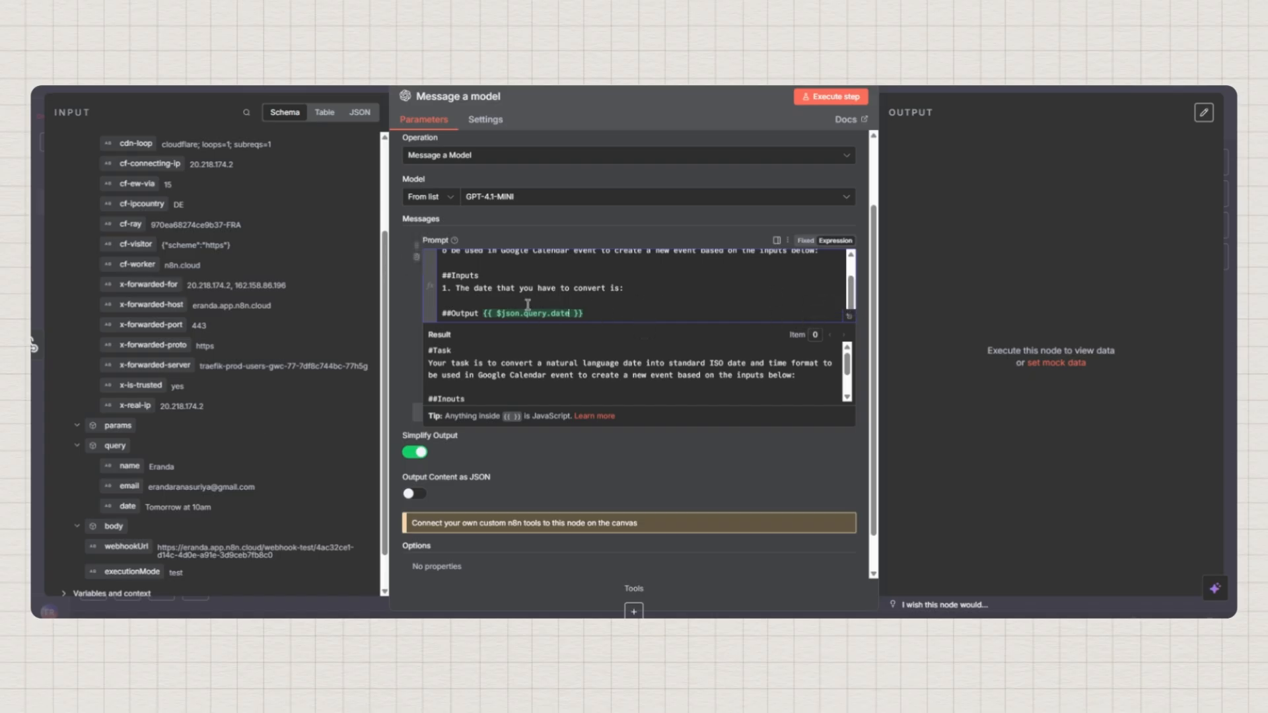
pyautogui.moveTo(480, 313); pyautogui.dragTo(588, 312)
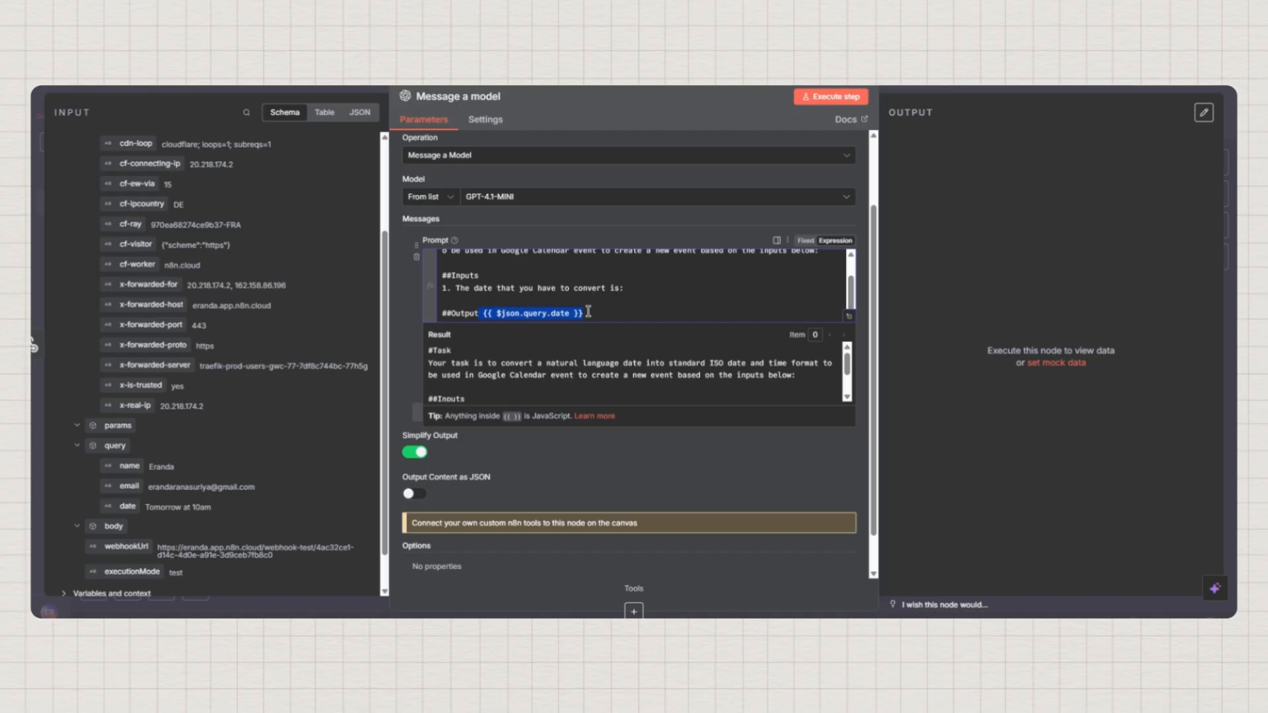
pyautogui.hotkey('ctrl', 'x')
pyautogui.click(637, 289)
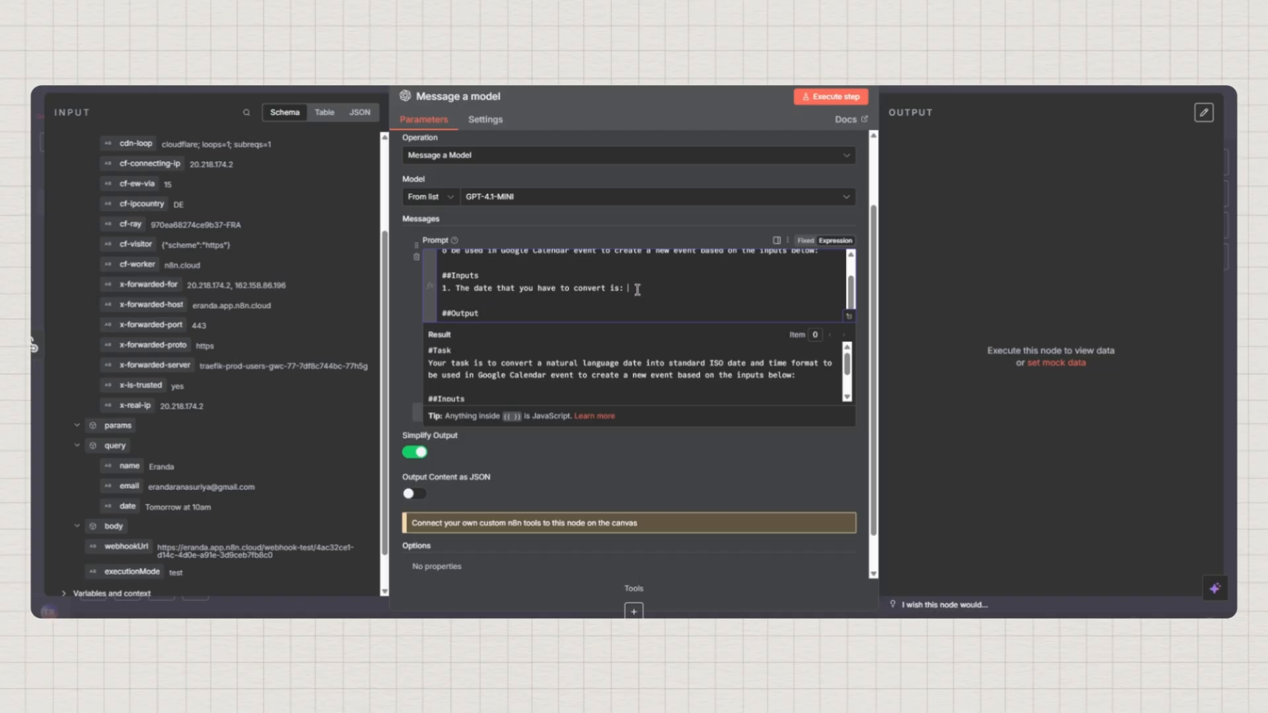
pyautogui.hotkey('ctrl', 'v')
pyautogui.press('BackSpace')
# Add a second prompt line '2. Take the current date as: {{ $now }}'
pyautogui.click(733, 289)
pyautogui.press('Return')
pyautogui.write('2.')
pyautogui.write('Take the cur')
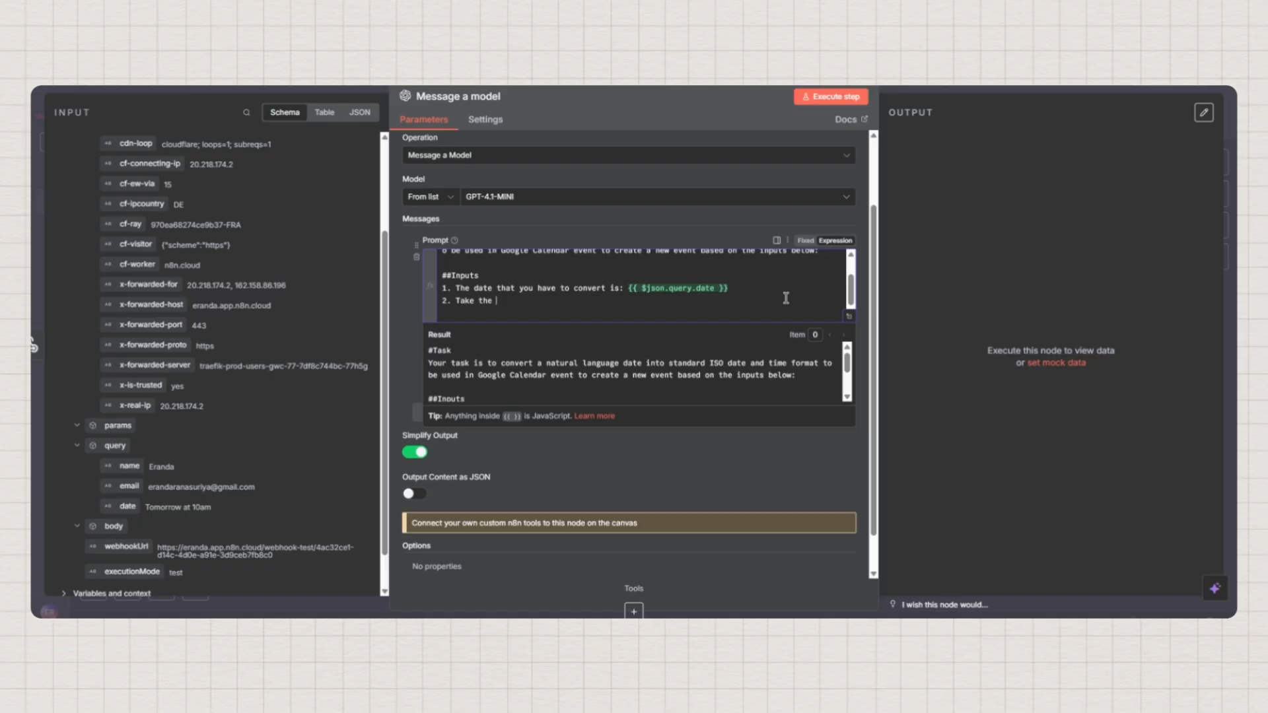
pyautogui.write('rent date as:')
pyautogui.write('{{')
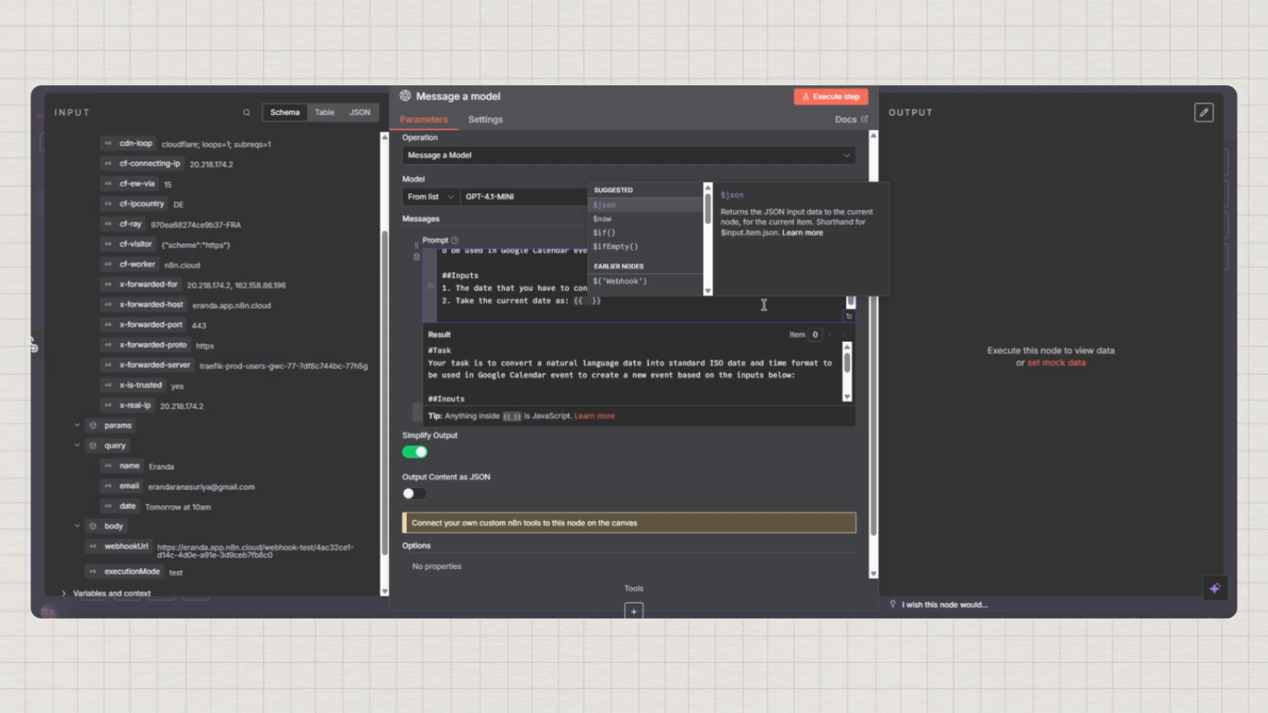
pyautogui.click(603, 220)
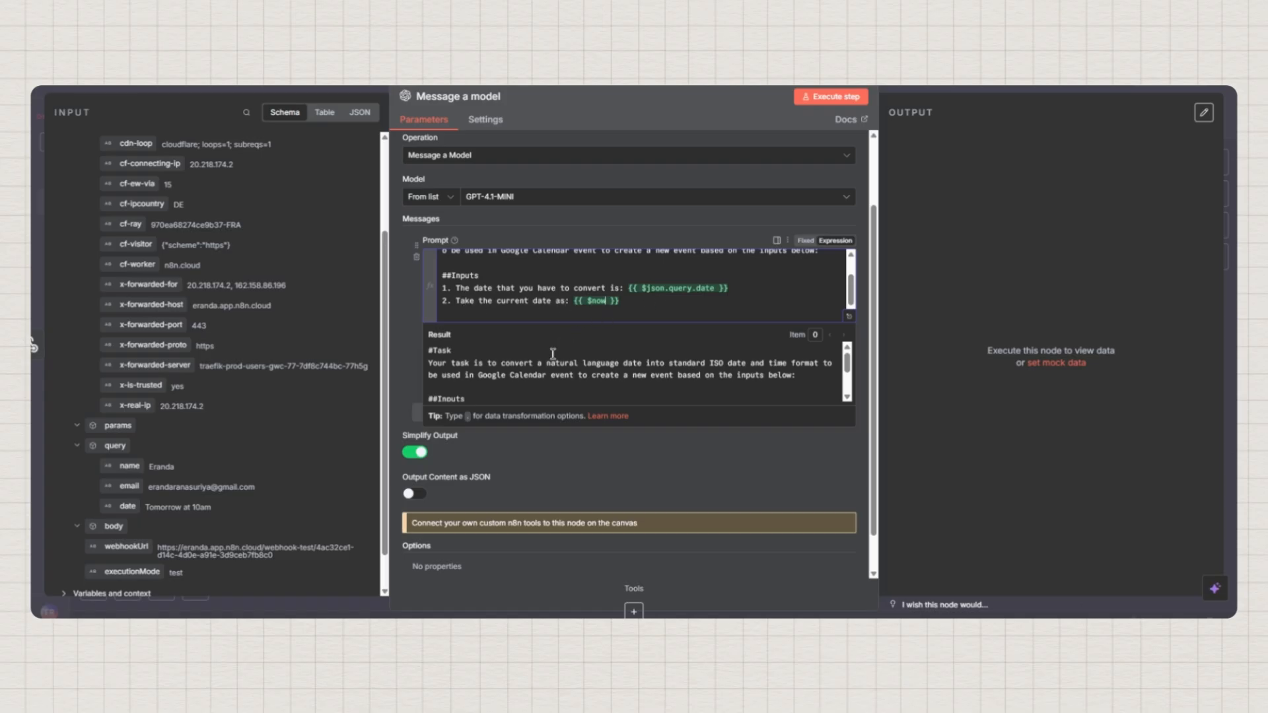
pyautogui.scroll(-2, 553, 353)
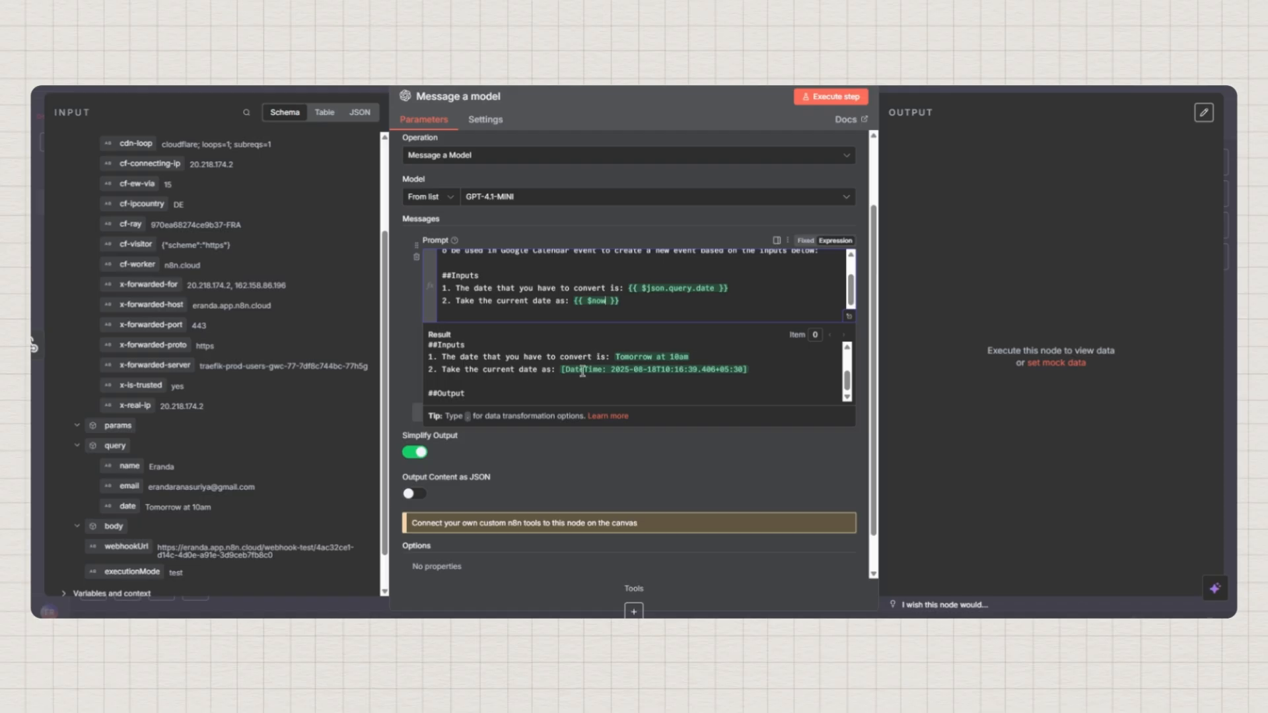
# Add '3. The time zone is: Colombo/ Sri Lanka' as the third prompt input
pyautogui.click(650, 307)
pyautogui.write('3')
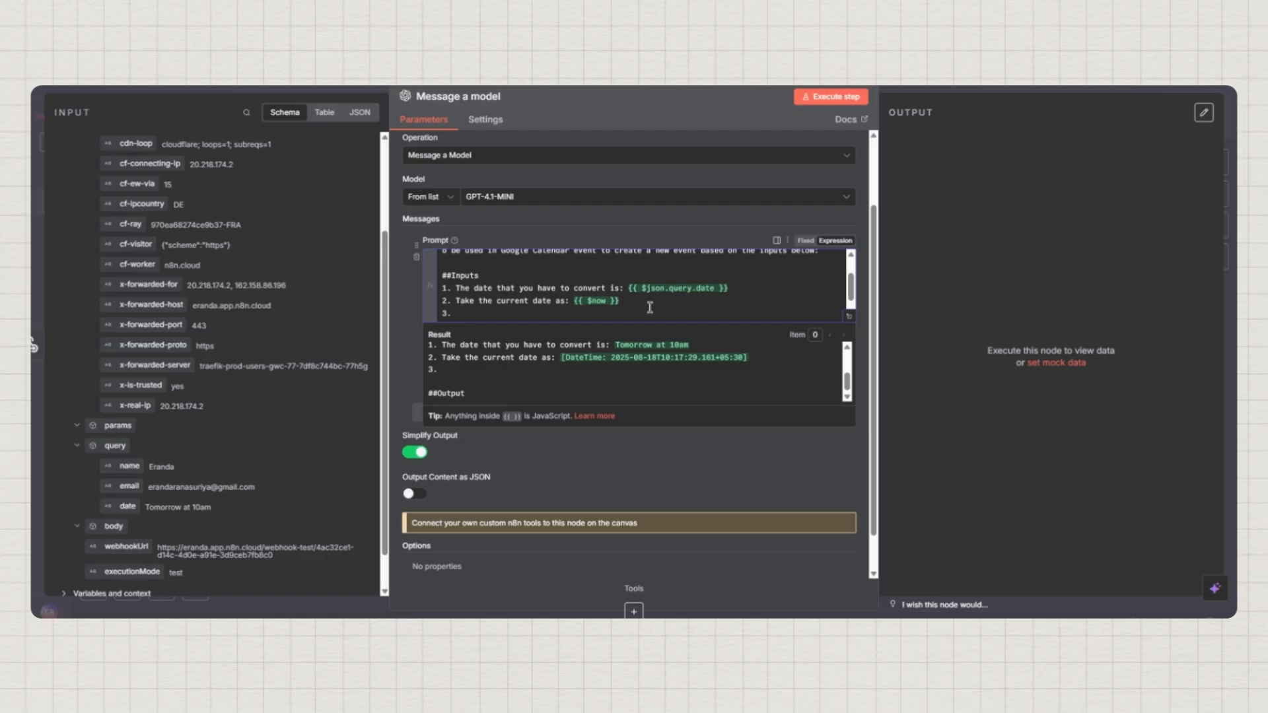
pyautogui.write('. The time zone is: Colombo')
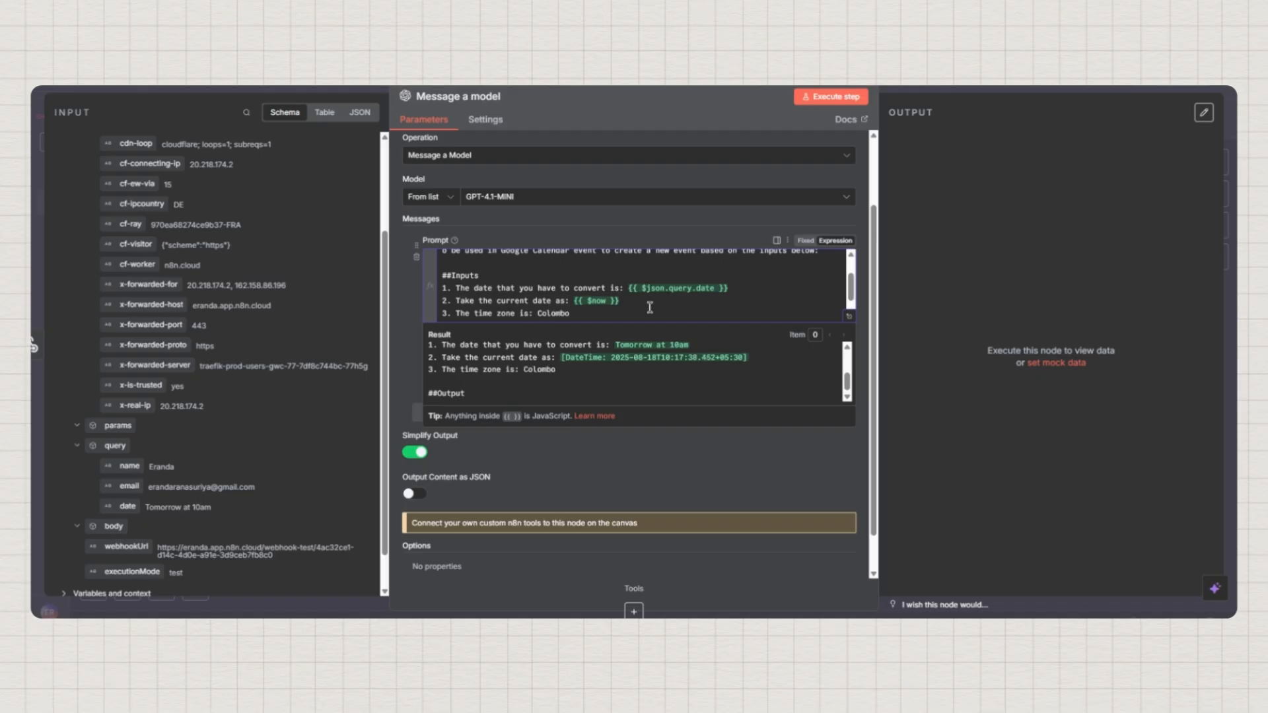
pyautogui.write('/ Sri Lanka')
pyautogui.scroll(-3, 699, 297)
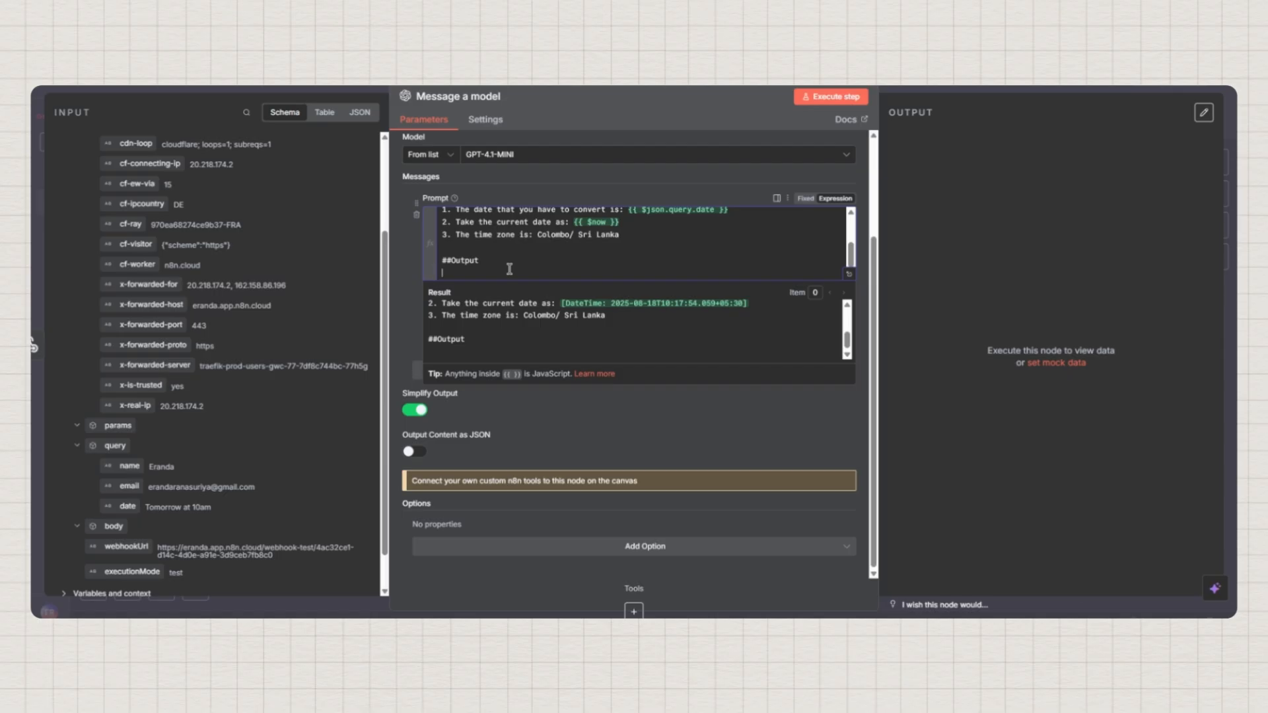
# Under ##Output, write 'Output the converted date in JSON format as below:' plus a startDateFormatted template
pyautogui.write('O')
pyautogui.press('BackSpace')
pyautogui.write('Output the converted date i')
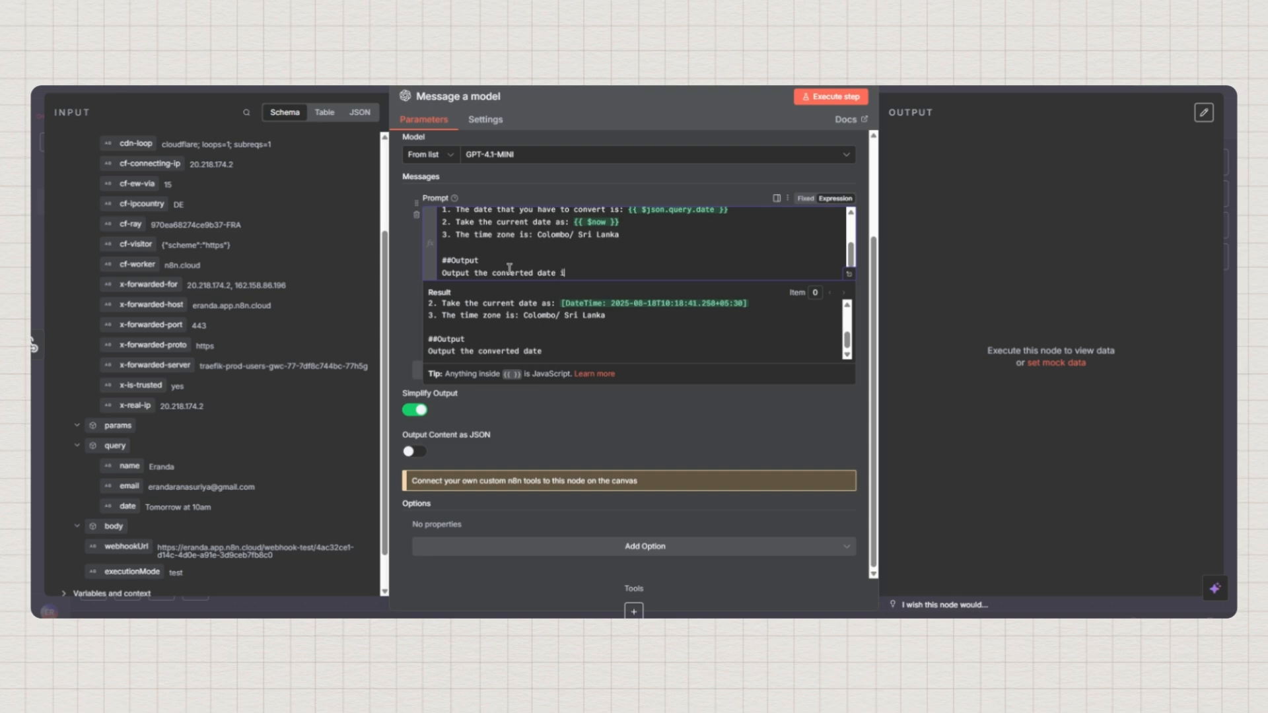
pyautogui.write('n JSON format as below')
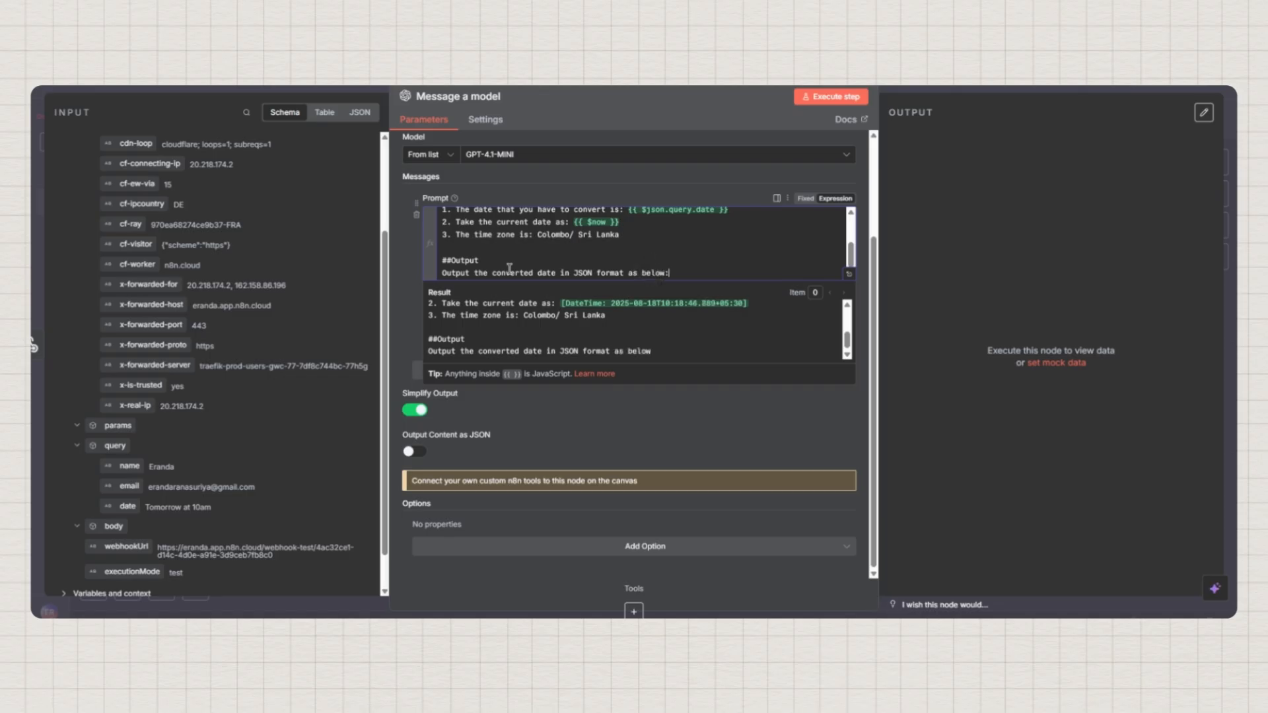
pyautogui.write(':')
pyautogui.press('Return')
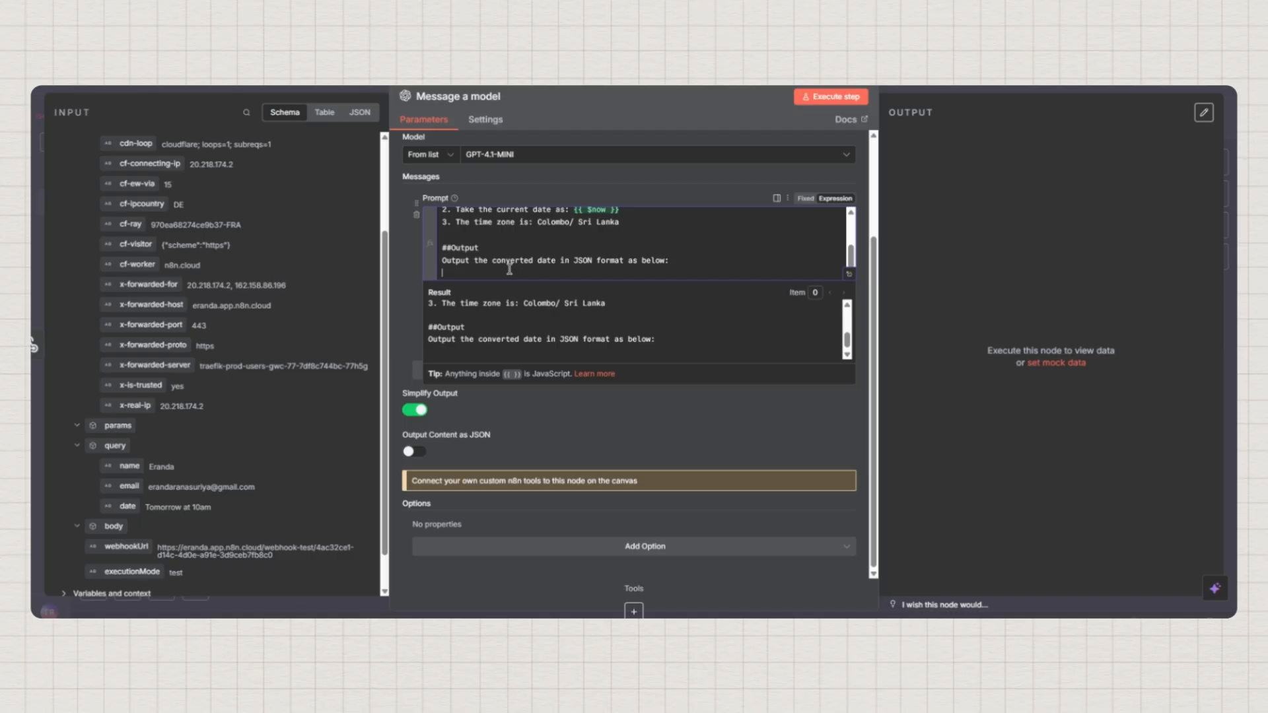
pyautogui.write('[]')
pyautogui.write('[')
pyautogui.write('"')
pyautogui.write('stat')
pyautogui.write('tDate')
pyautogui.write('Formatted')
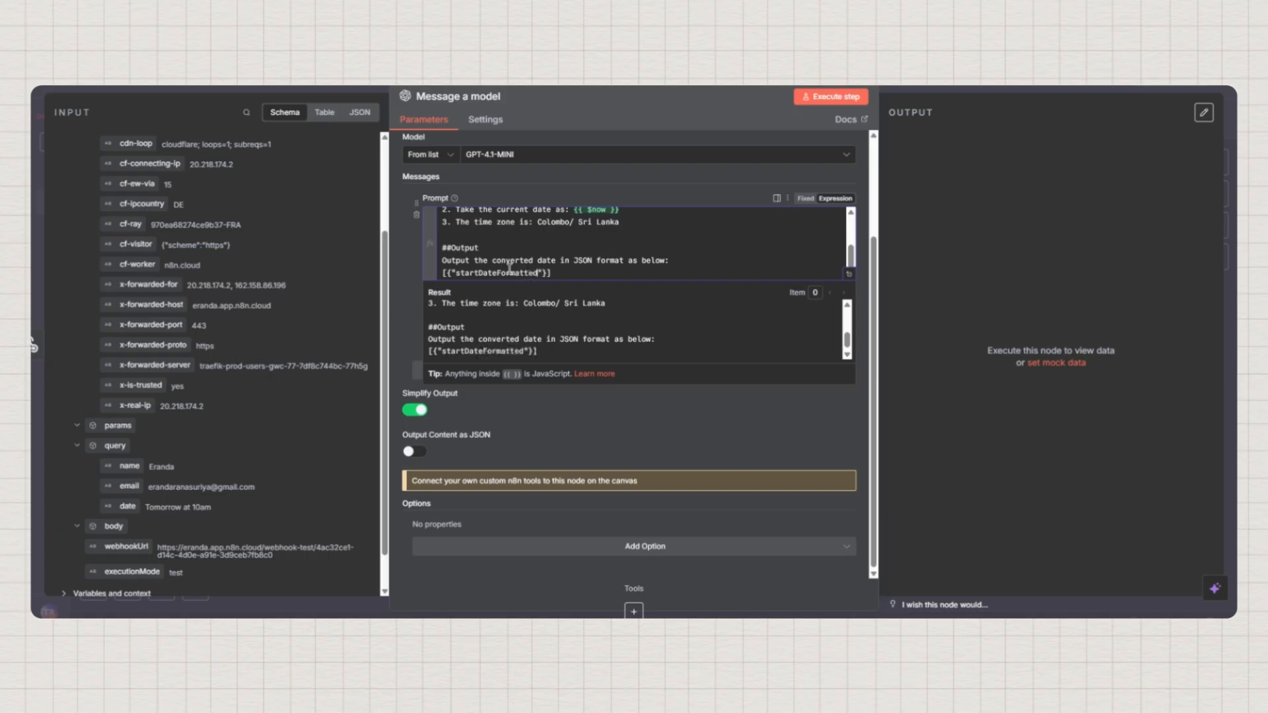
pyautogui.write(':')
pyautogui.click(572, 273)
pyautogui.click(850, 277)
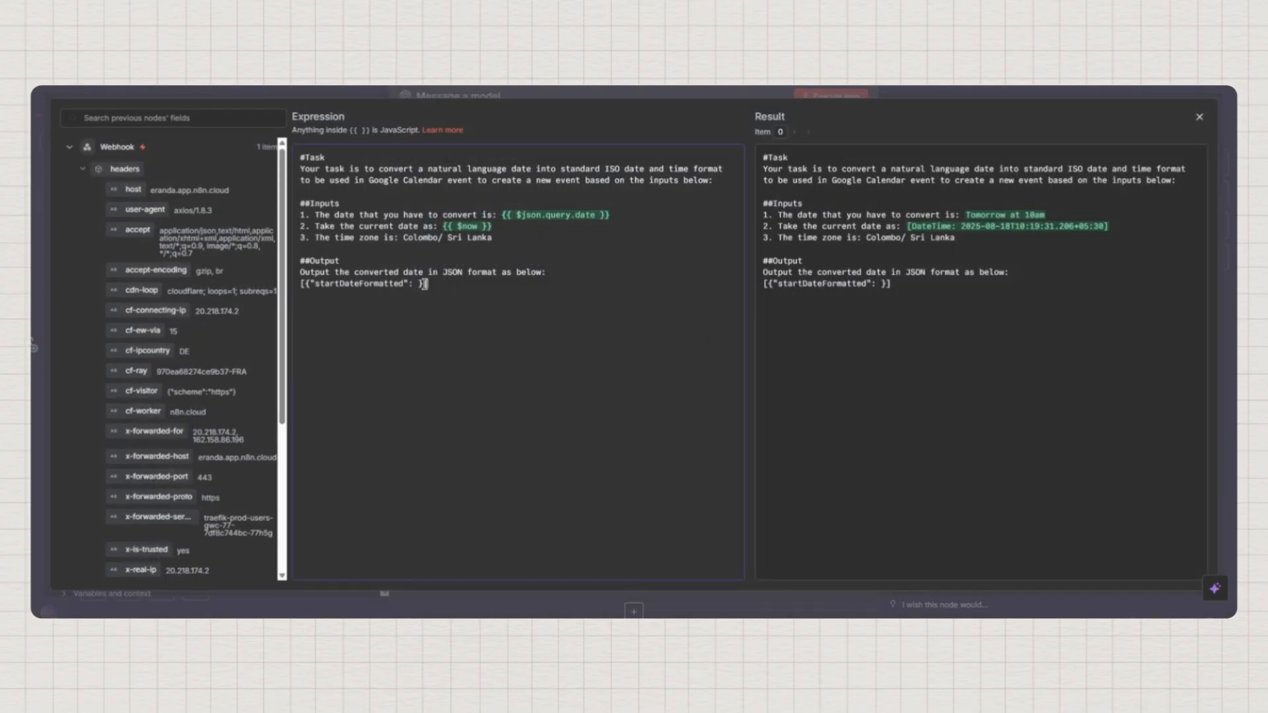
pyautogui.moveTo(428, 284); pyautogui.dragTo(297, 168)
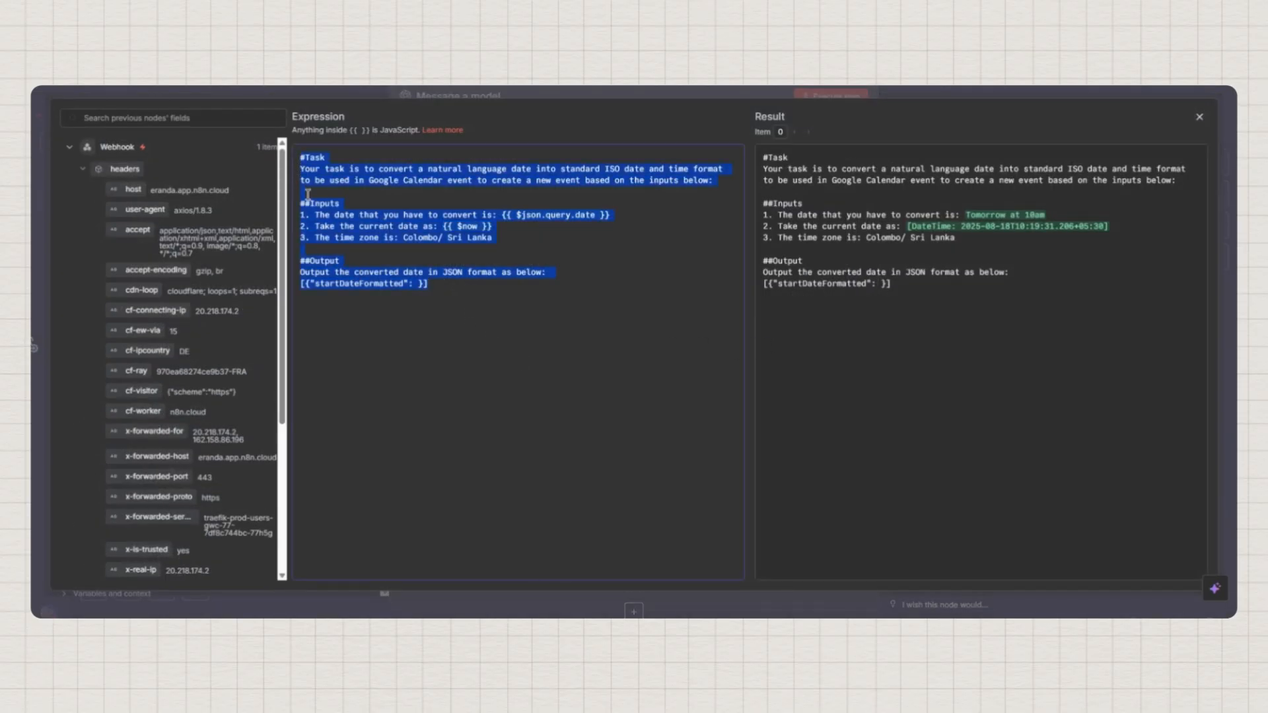
pyautogui.click(393, 333)
pyautogui.click(1199, 120)
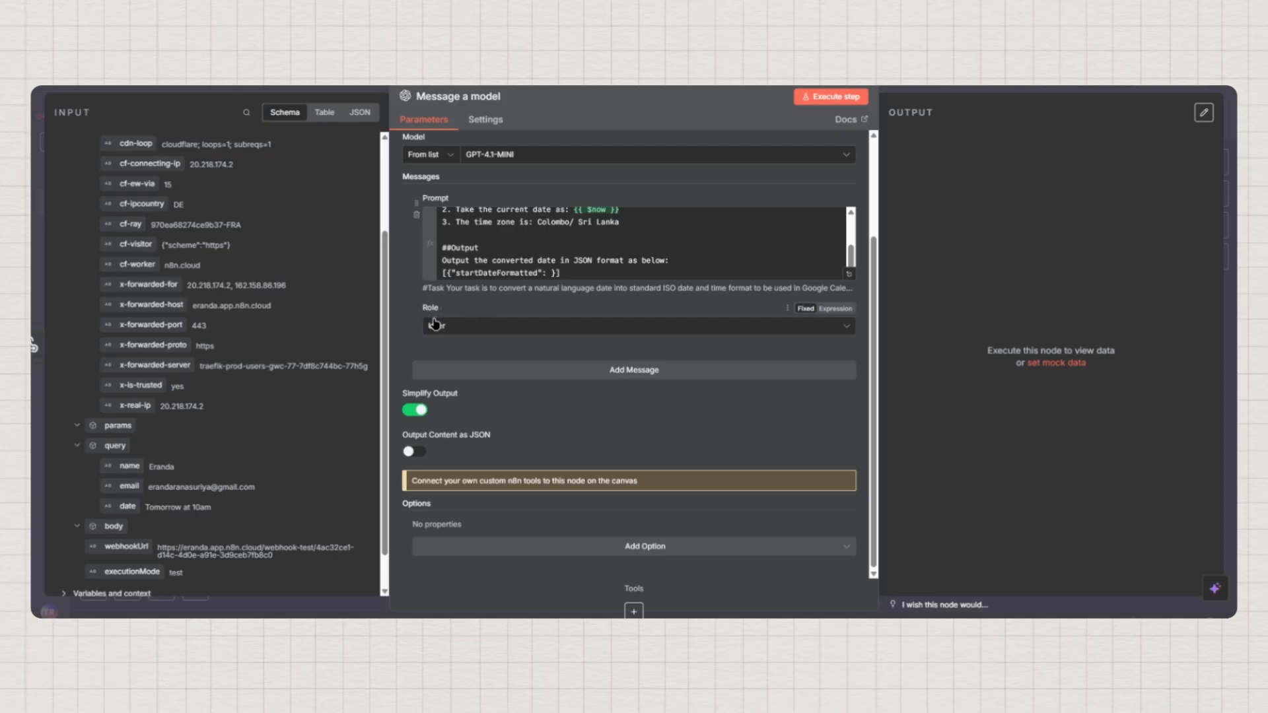
# Keep the message role as User and switch on Output Content as JSON
pyautogui.click(469, 329)
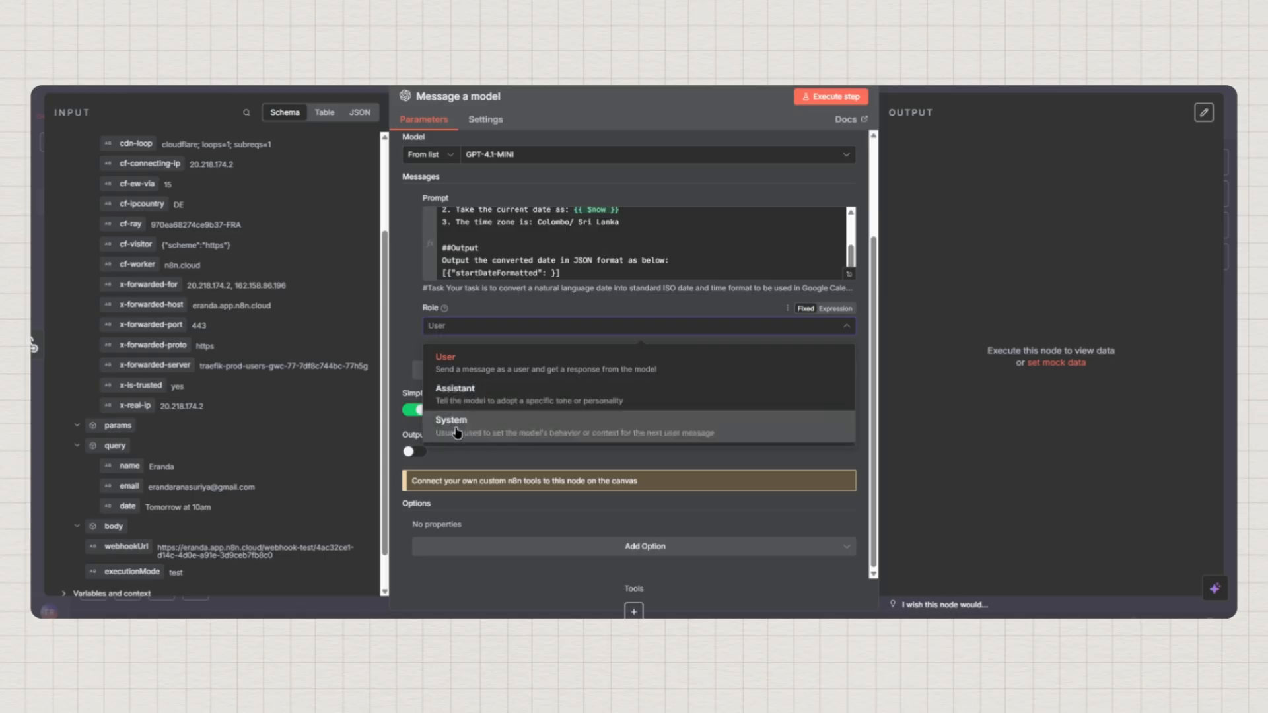
pyautogui.click(462, 367)
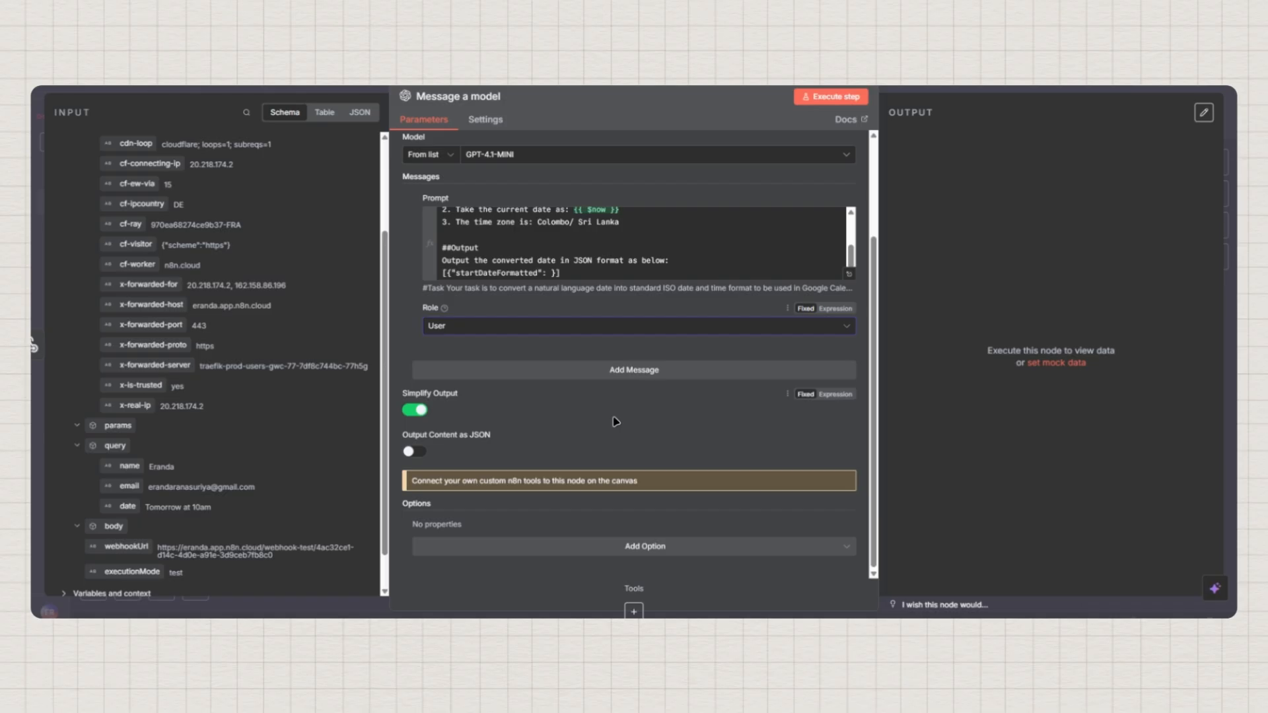
pyautogui.click(521, 327)
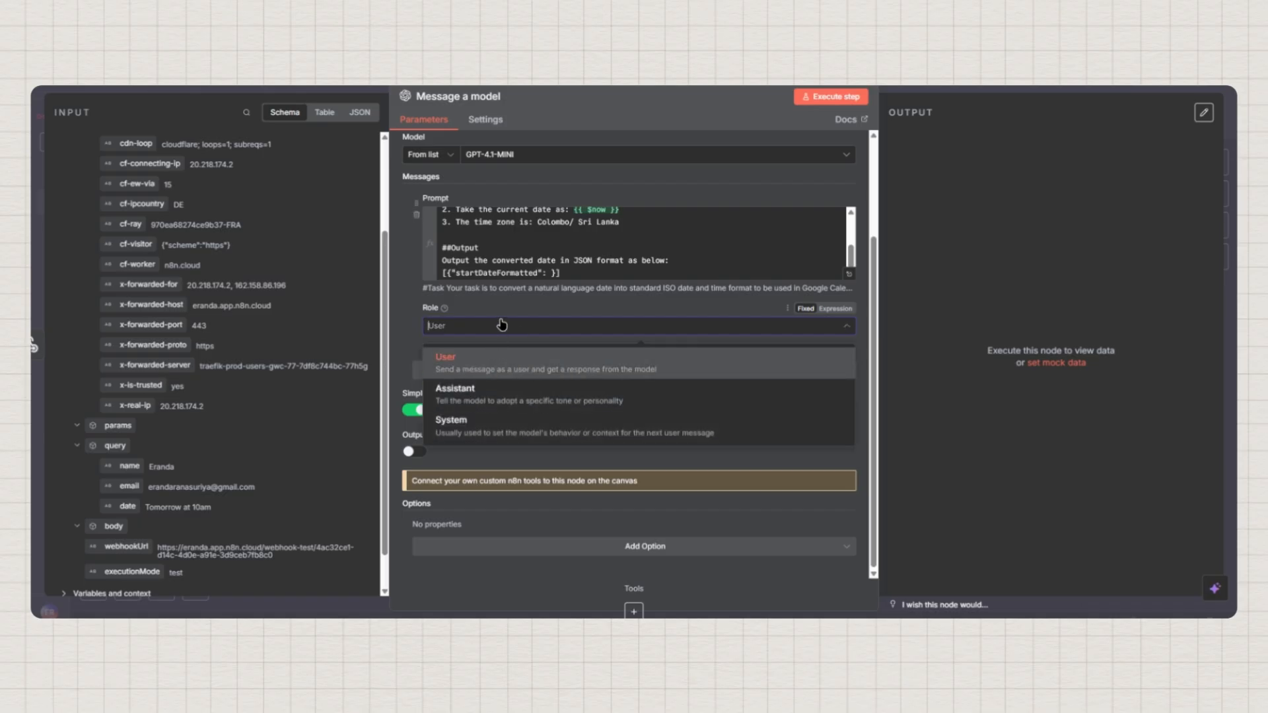
pyautogui.click(495, 328)
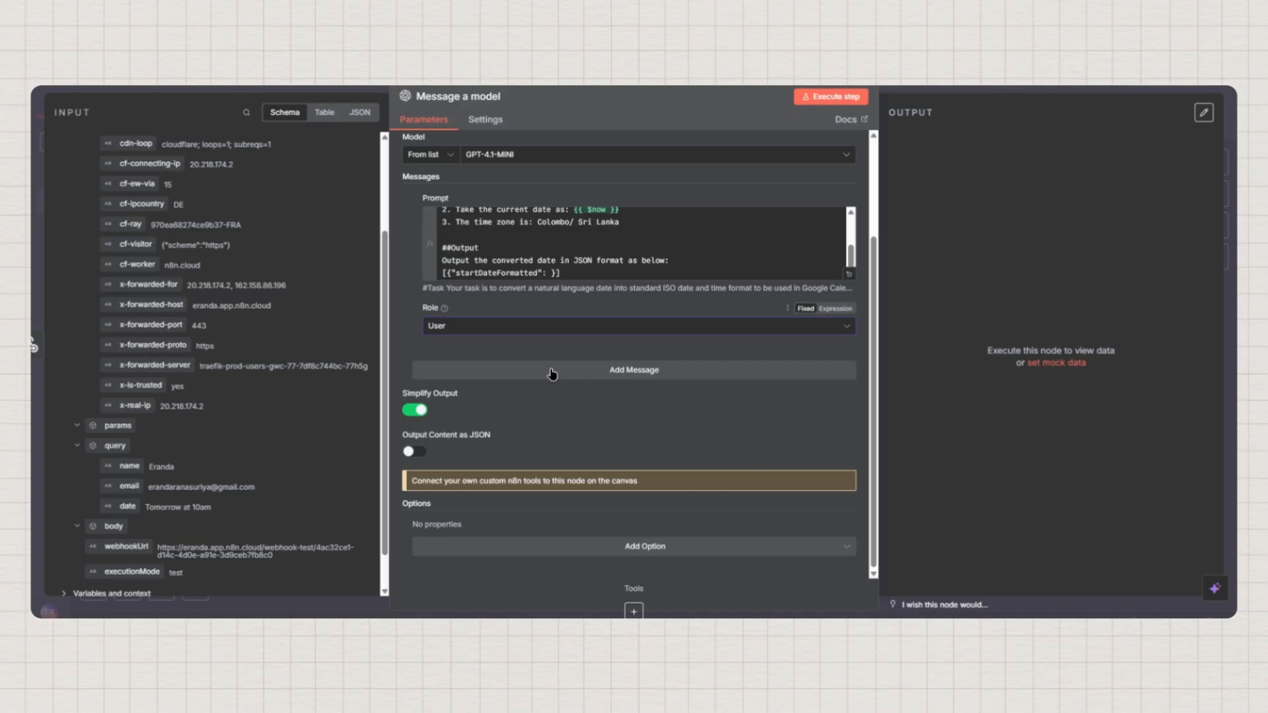
pyautogui.click(415, 452)
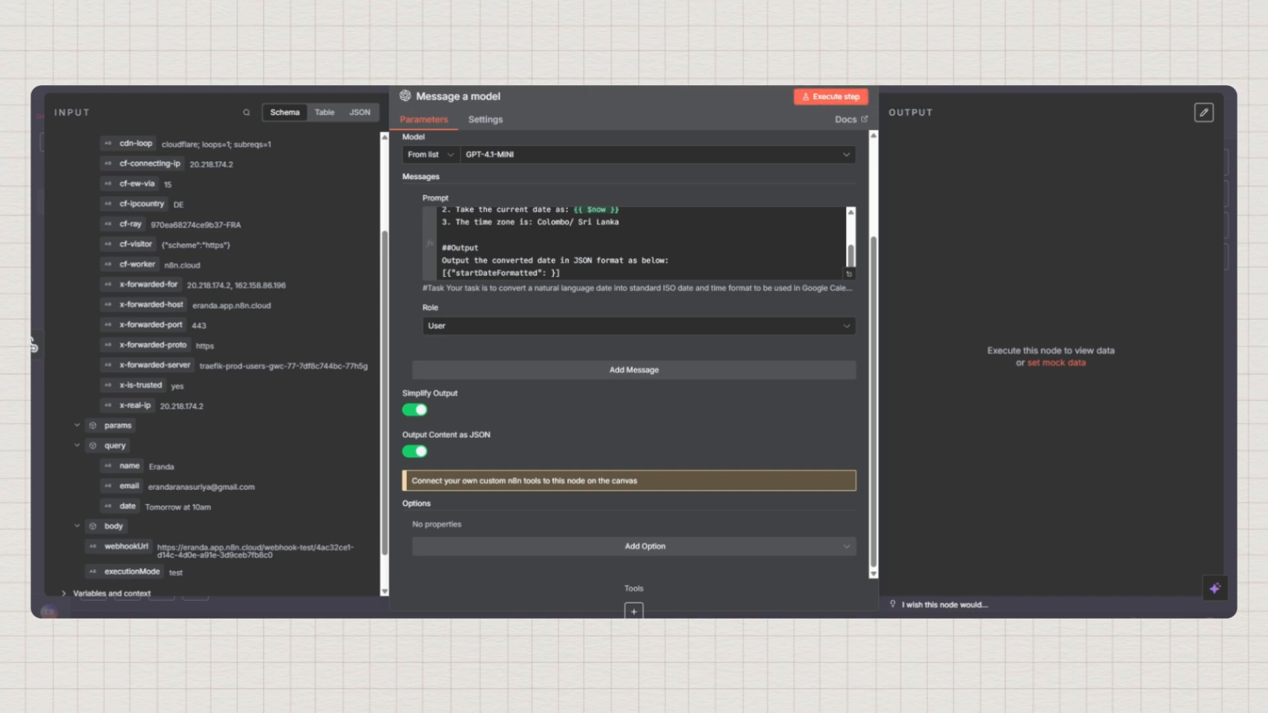
# Reopen the Message a model node and execute the step
pyautogui.press('Escape')
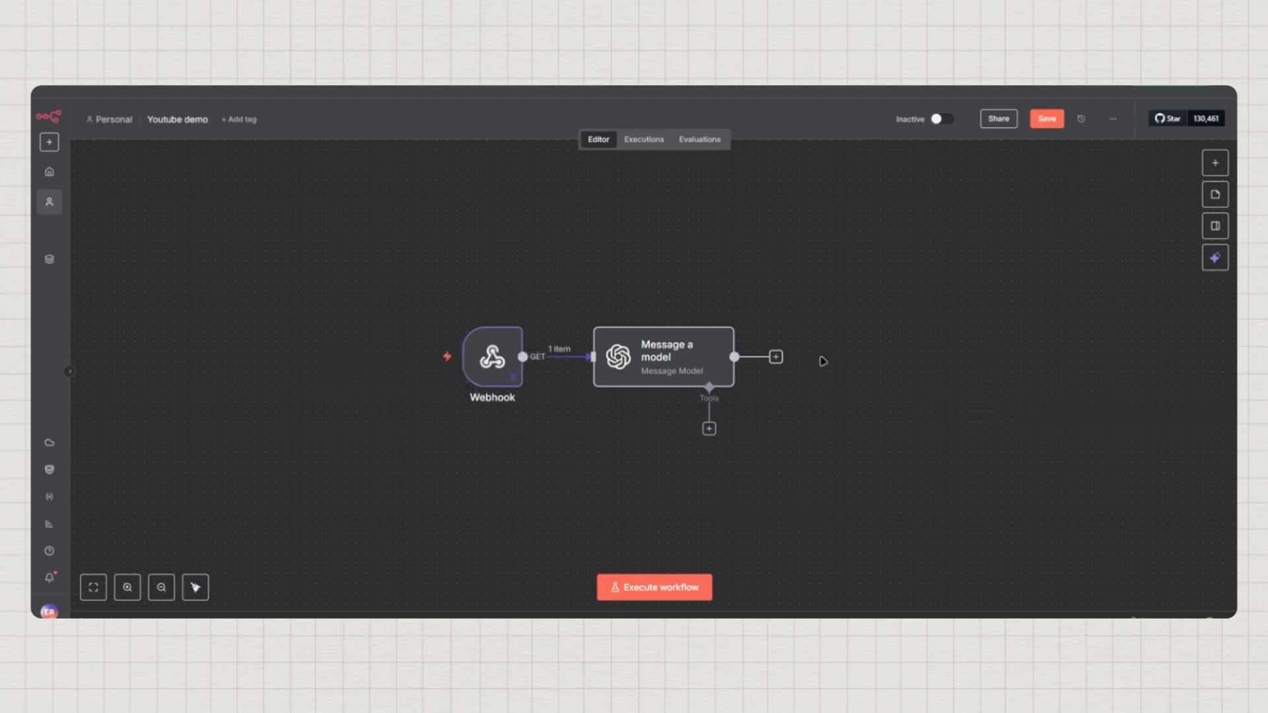
pyautogui.moveTo(472, 375)
pyautogui.click(696, 357)
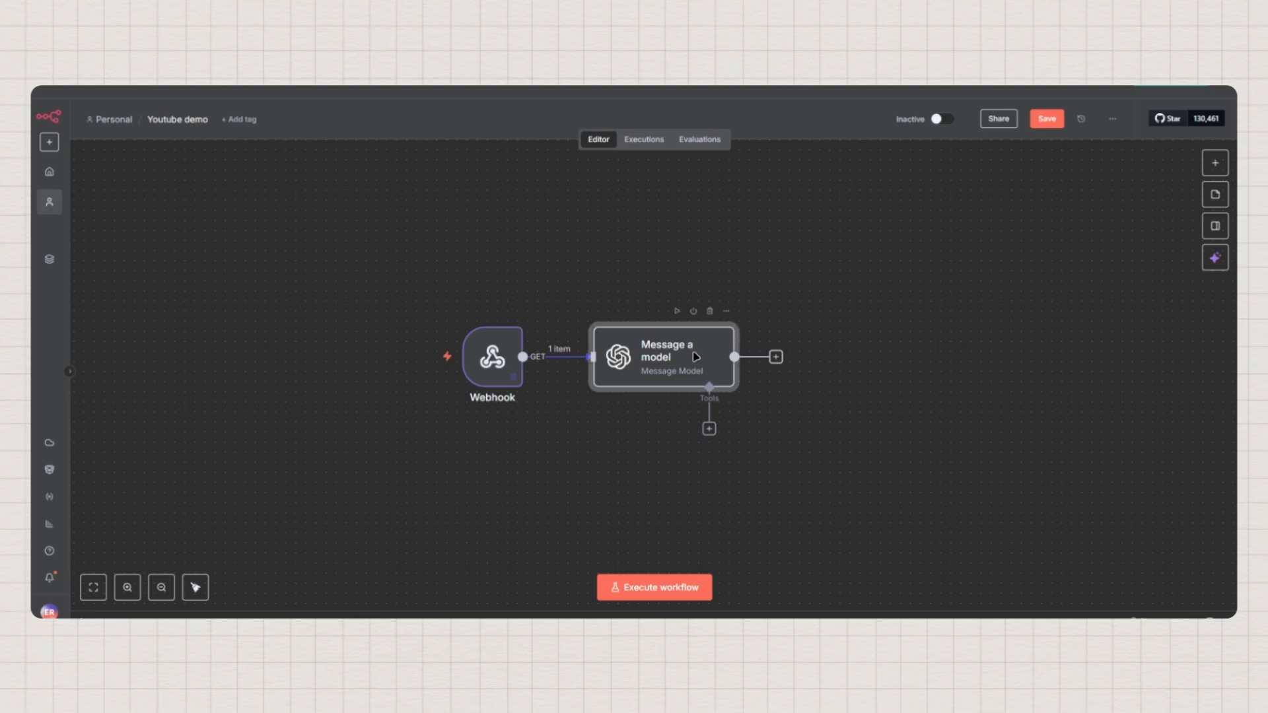
pyautogui.doubleClick(696, 357)
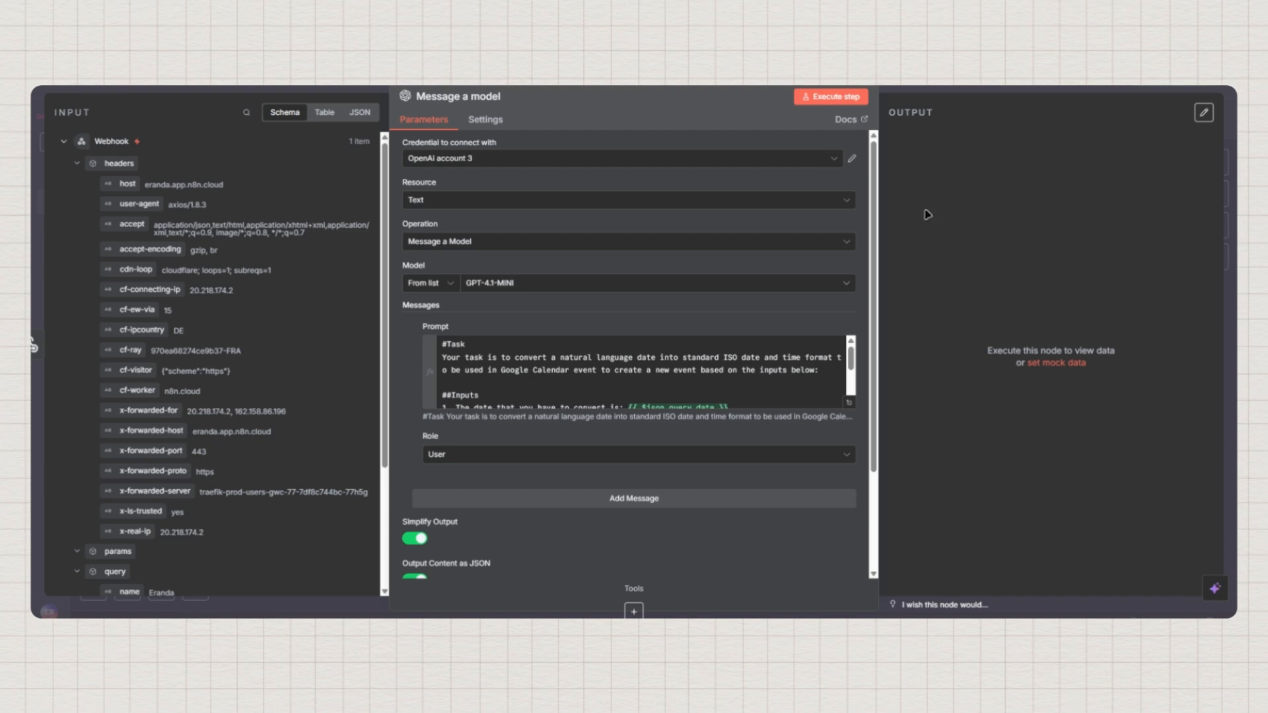
pyautogui.click(809, 93)
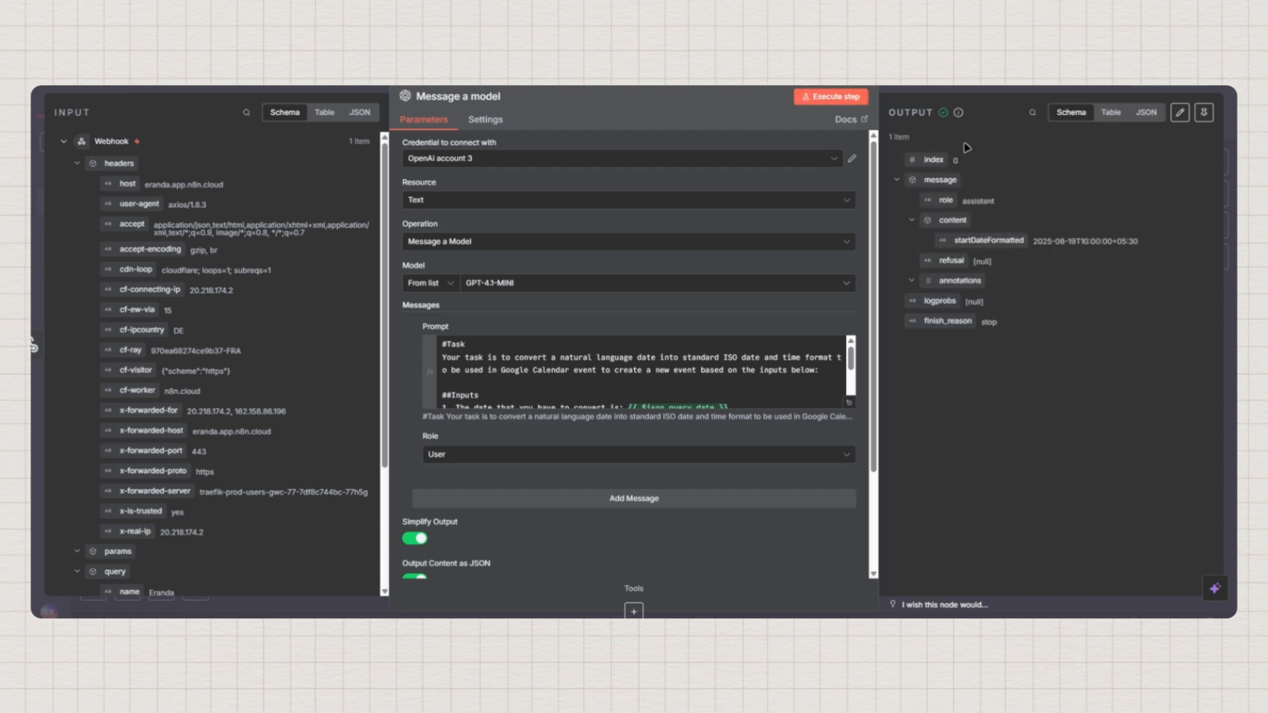
# Check the JSON and Schema output shows startDateFormatted as 2025-08-19T10:00:00+05:30
pyautogui.click(1146, 114)
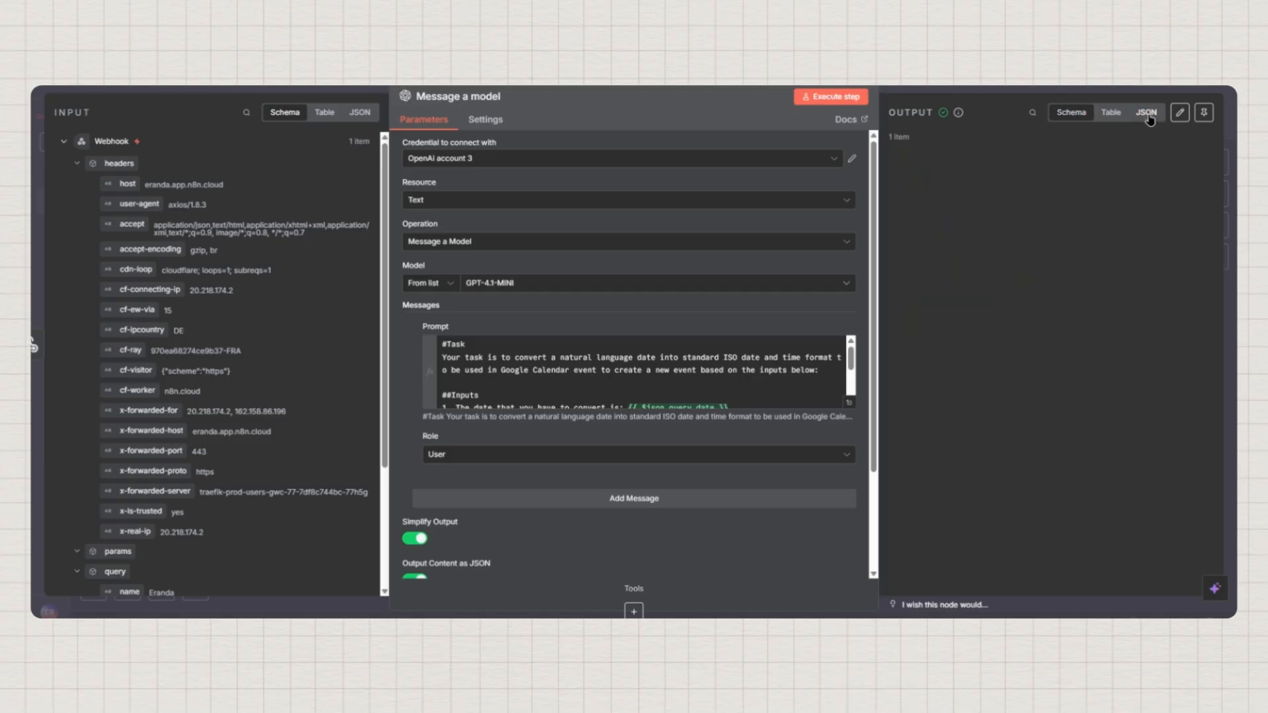
pyautogui.click(1071, 114)
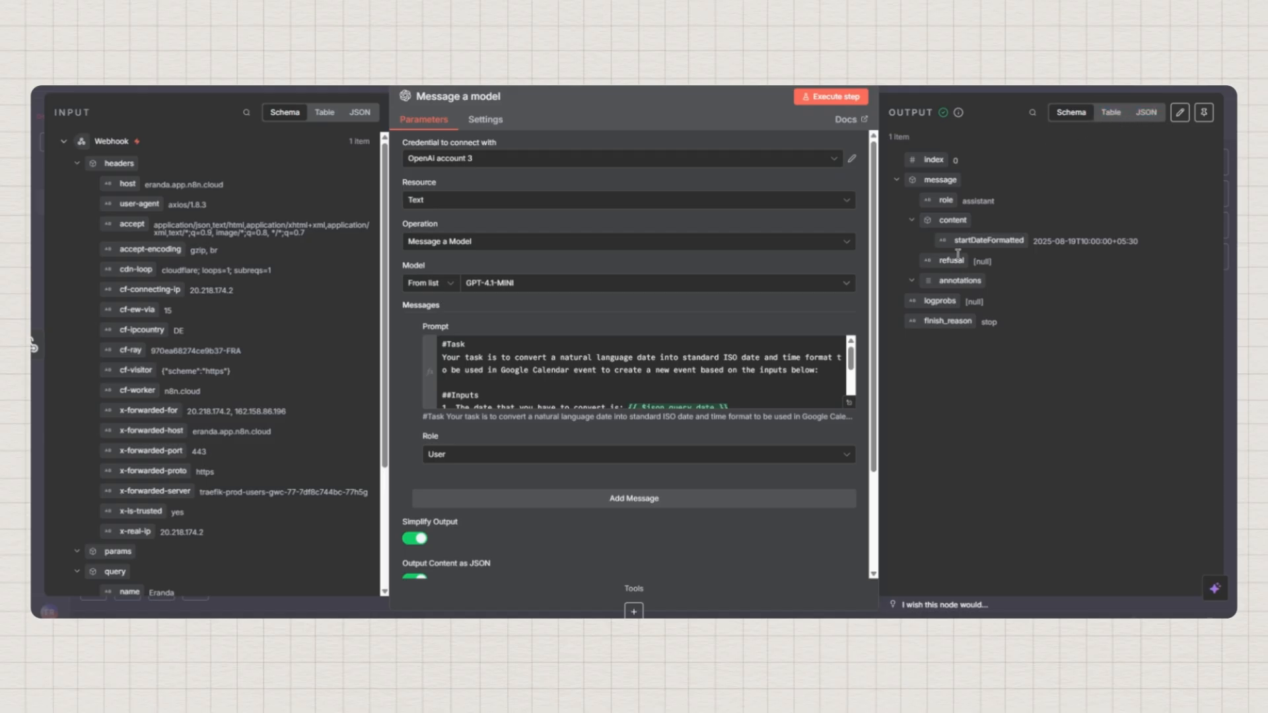
pyautogui.moveTo(954, 241); pyautogui.dragTo(1029, 243)
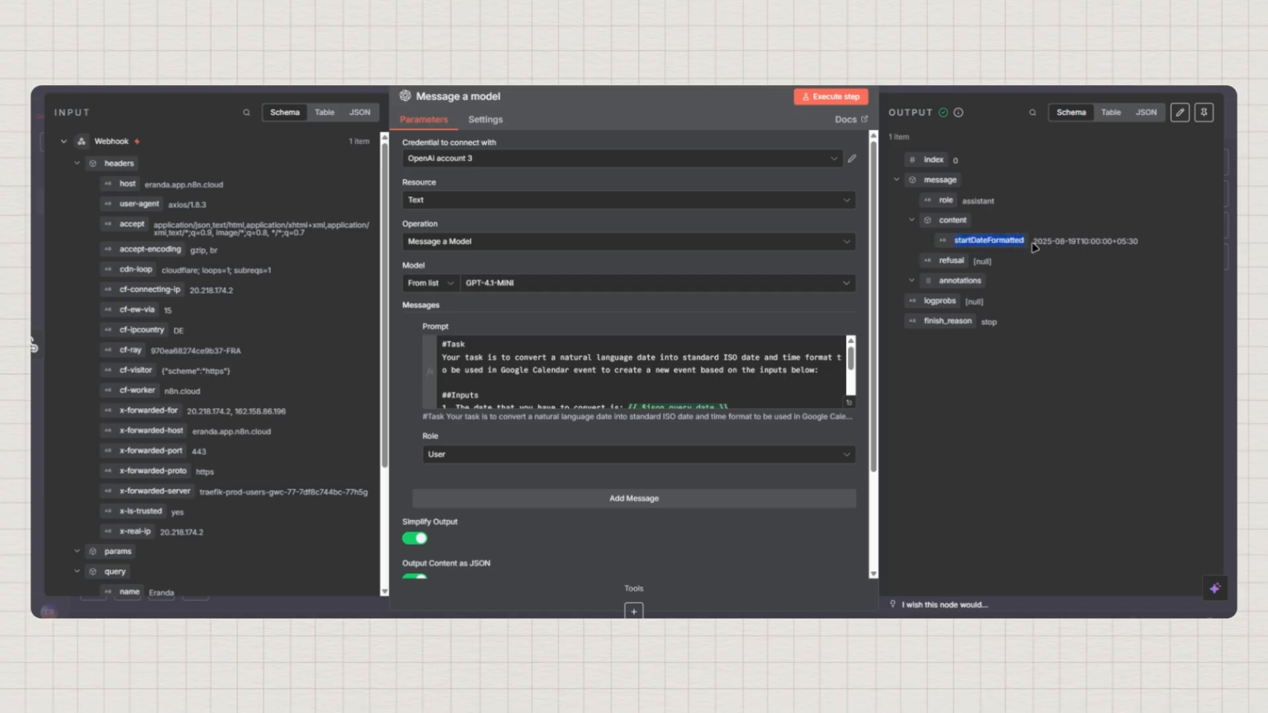
pyautogui.moveTo(1035, 248); pyautogui.dragTo(1141, 247)
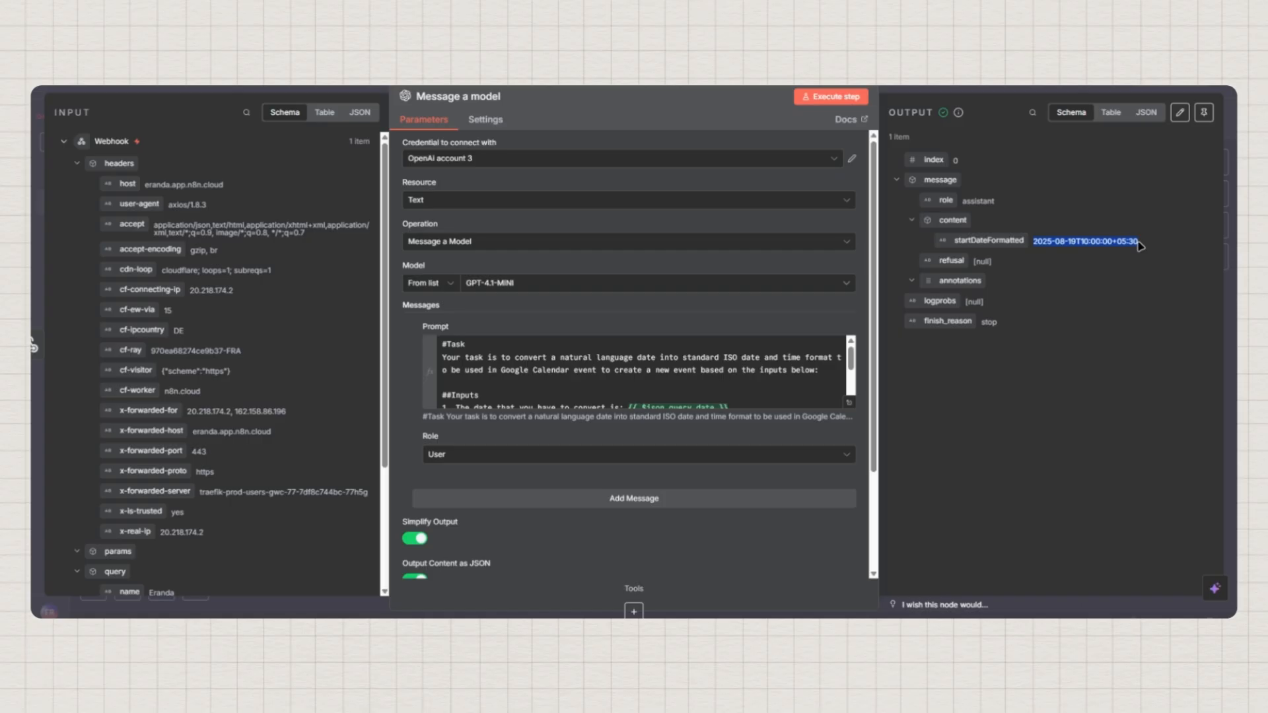
pyautogui.doubleClick(967, 241)
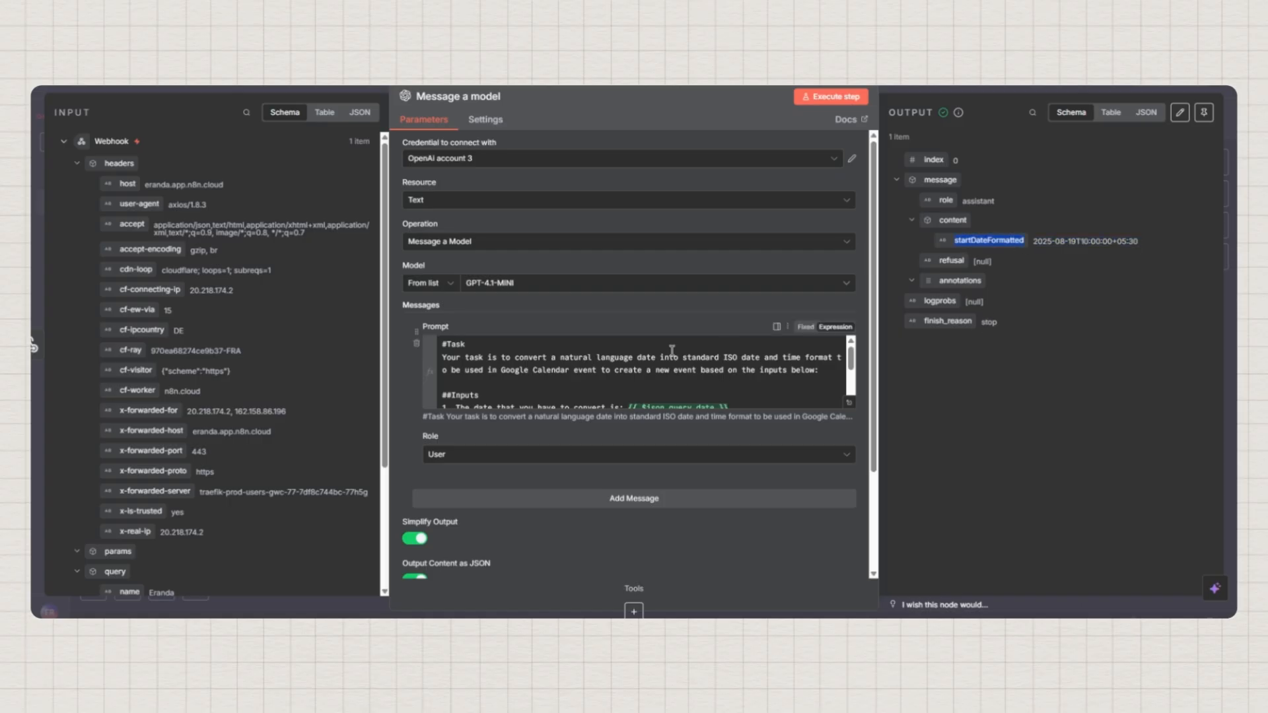
pyautogui.scroll(-6, 672, 350)
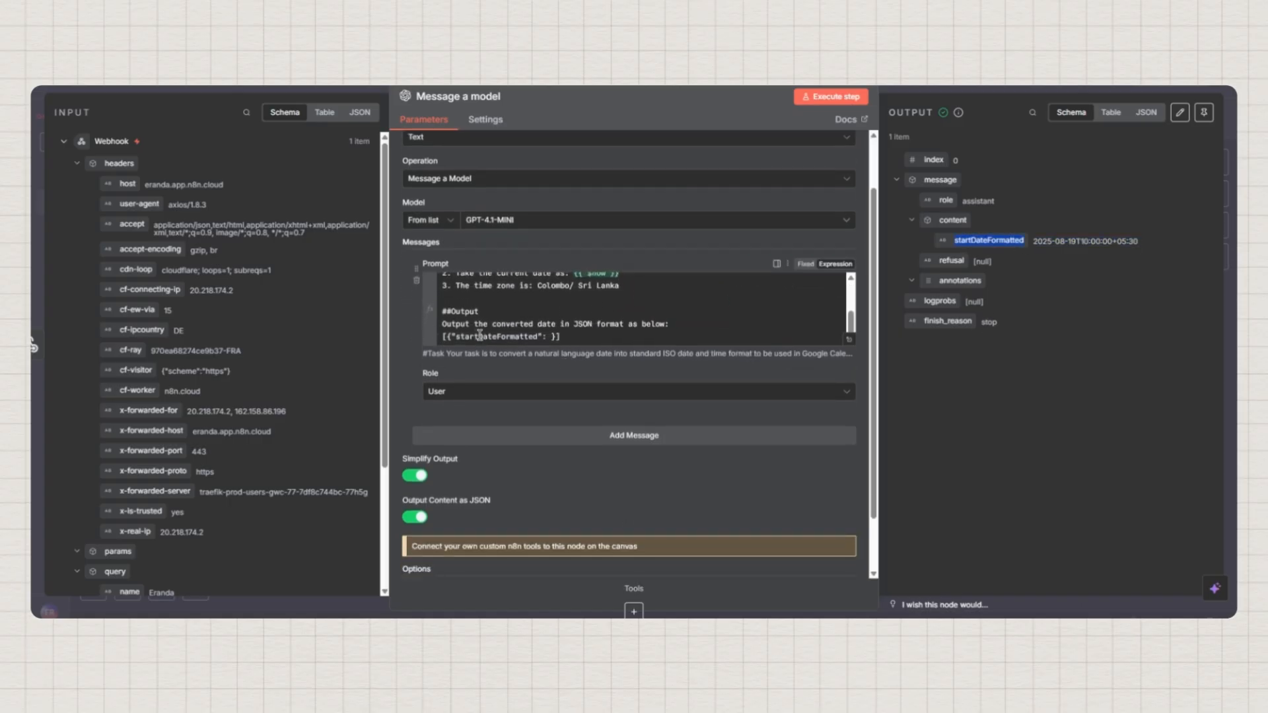
# Review the output in Schema and JSON views, pin it, and close the node panel
pyautogui.click(1110, 283)
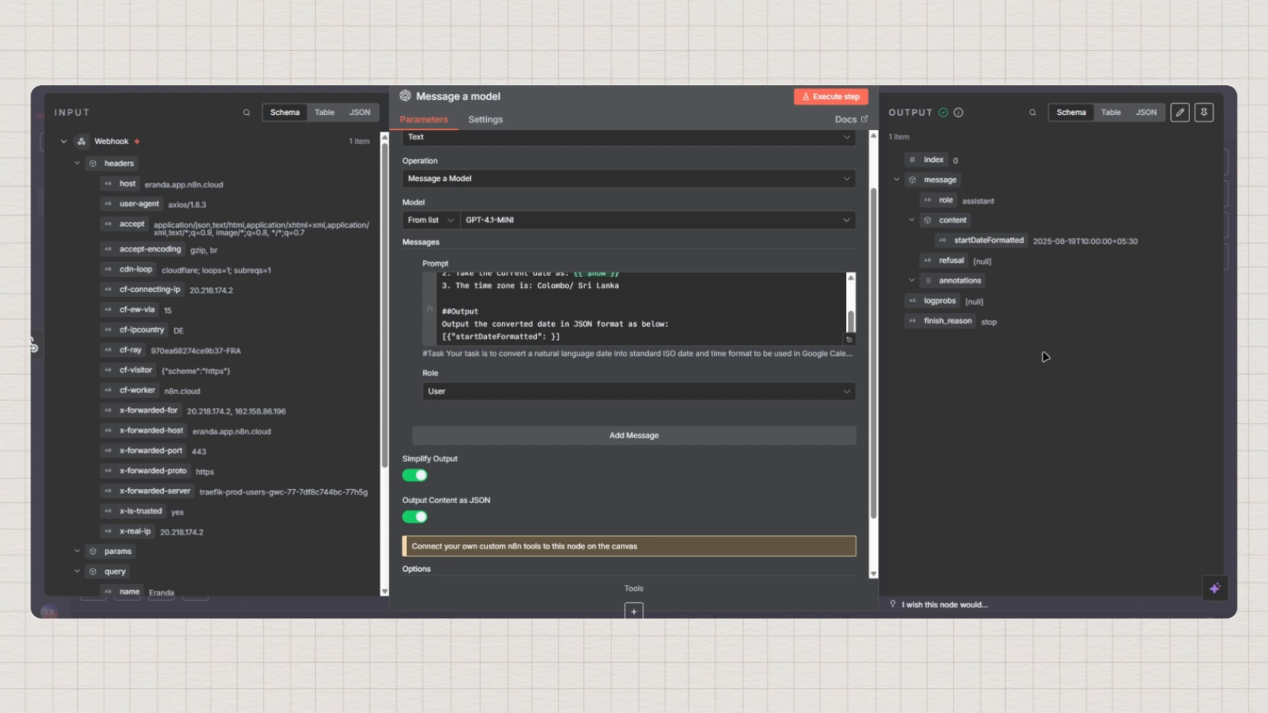
pyautogui.click(1150, 115)
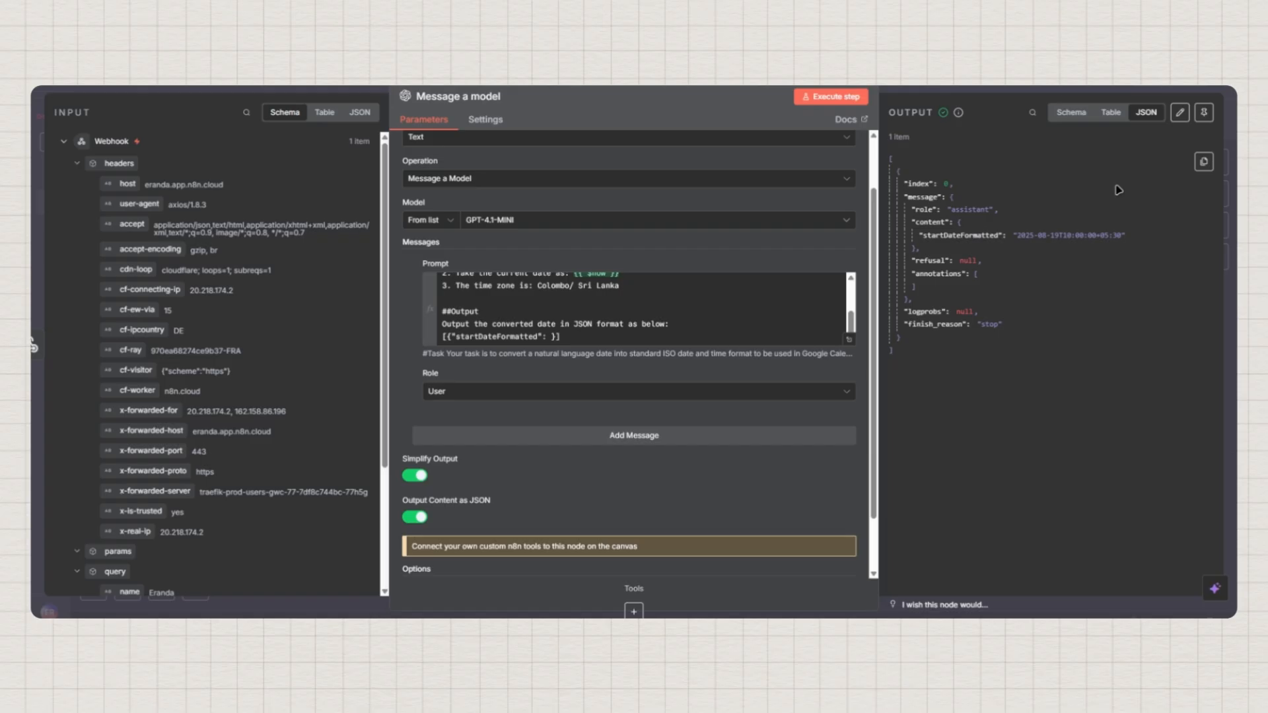
pyautogui.click(1074, 114)
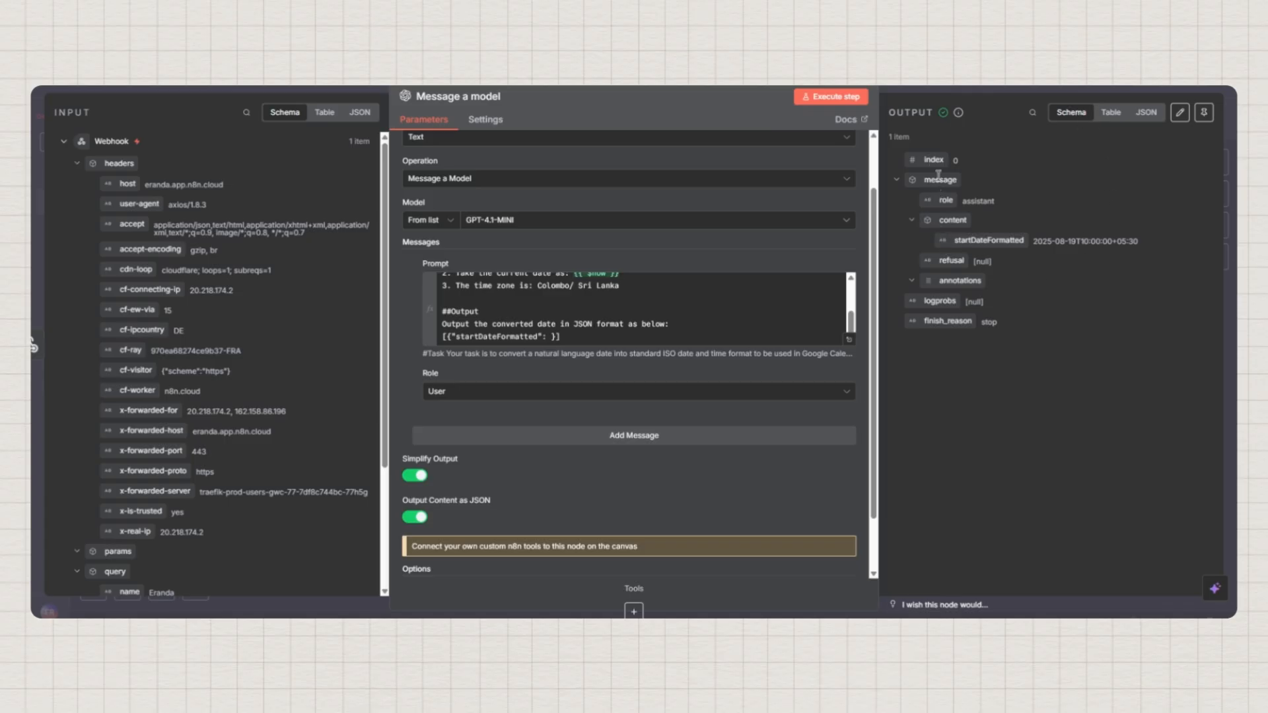
pyautogui.click(1148, 114)
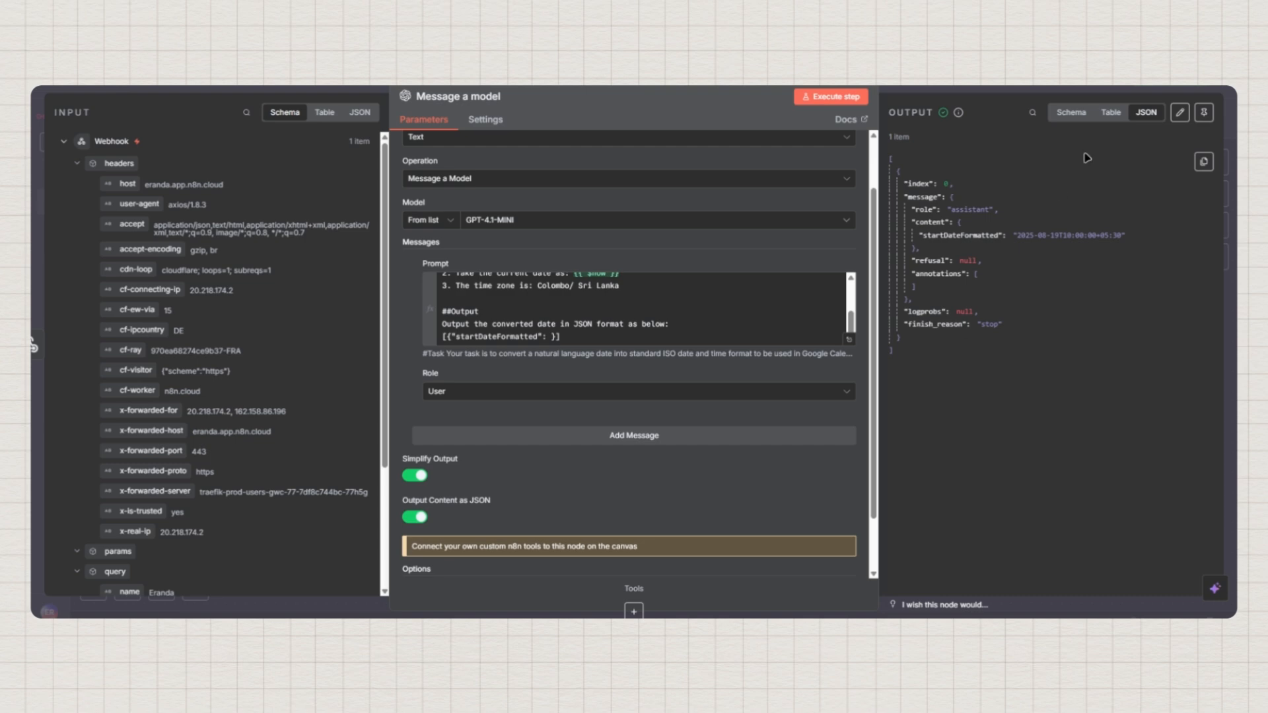
pyautogui.click(1074, 114)
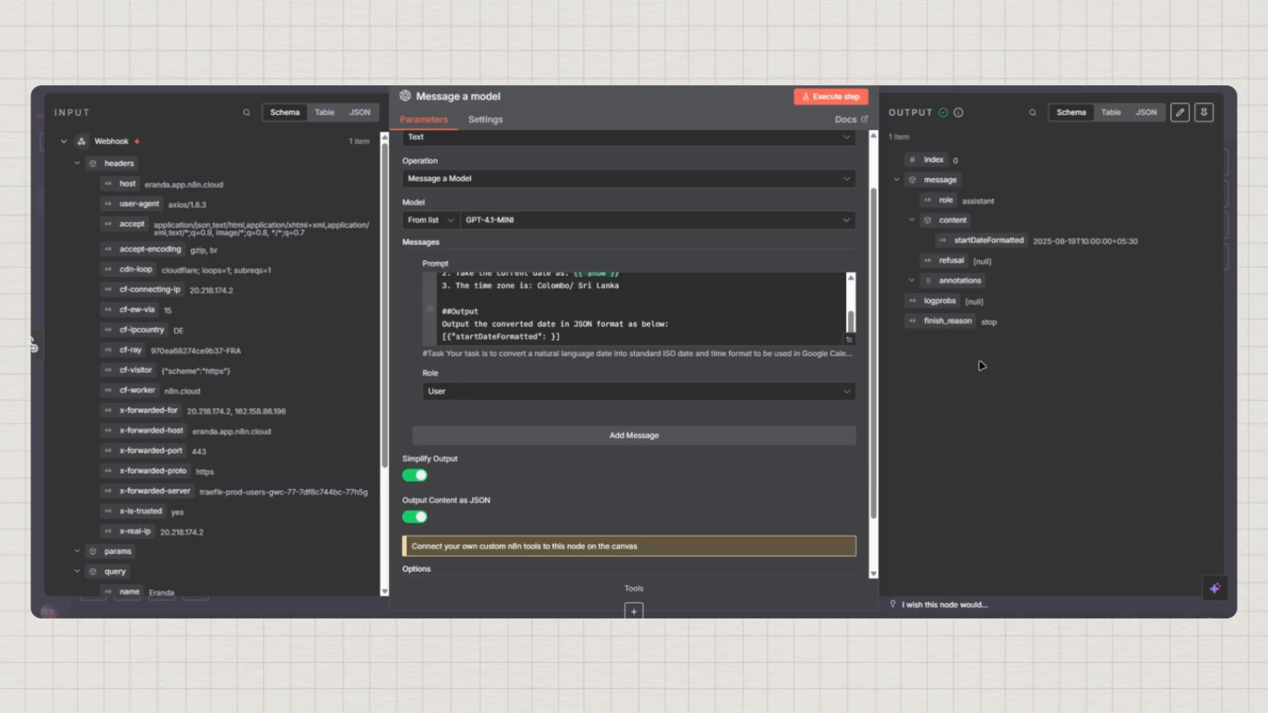
pyautogui.click(1206, 113)
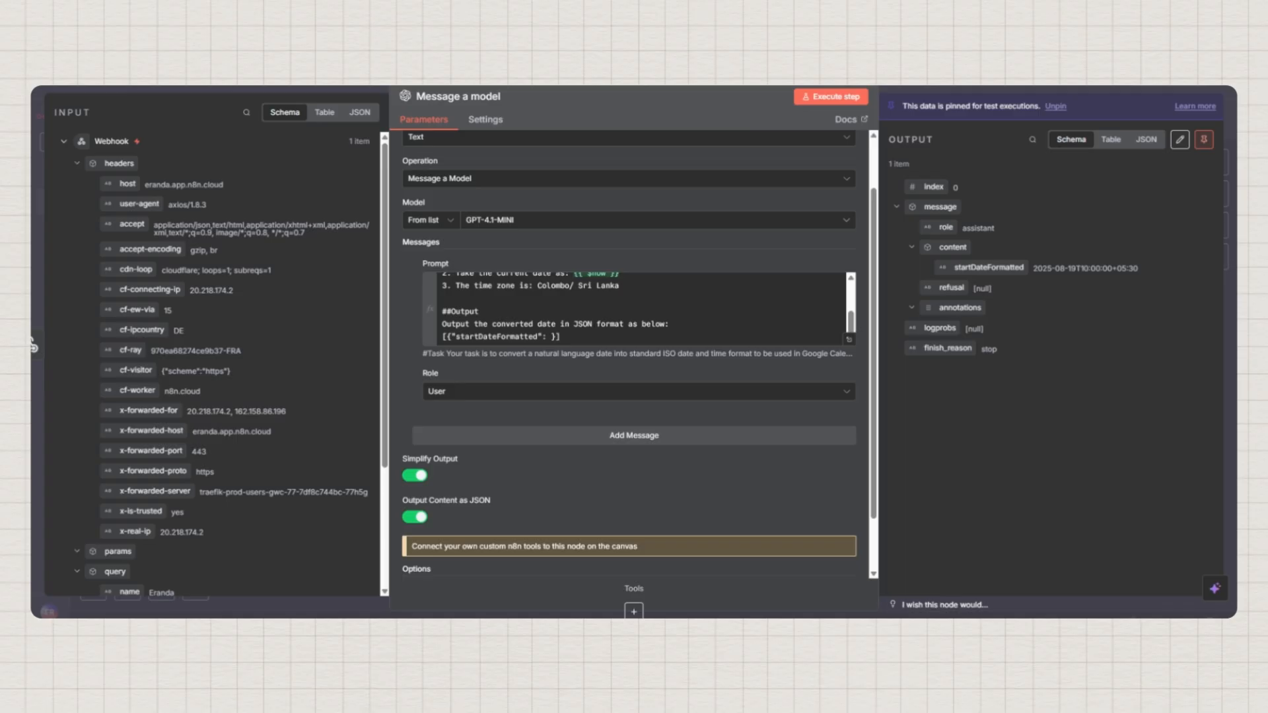
pyautogui.click(33, 346)
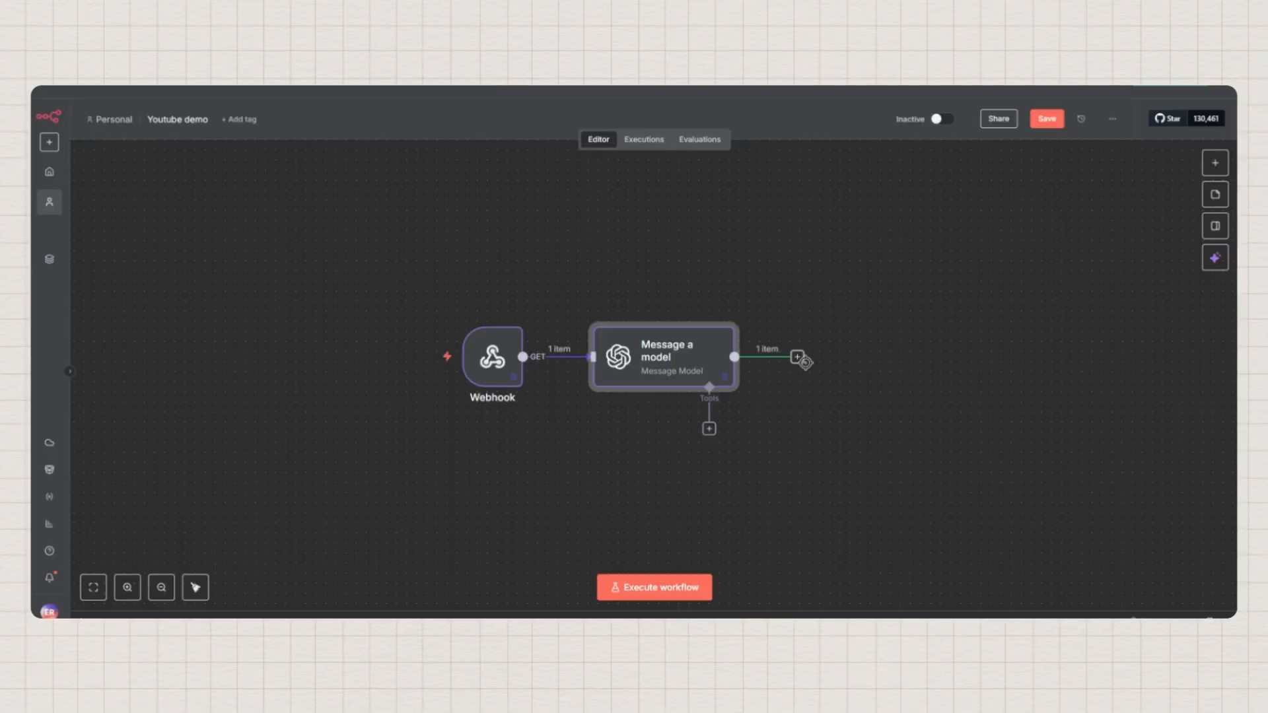
# Add a step after Message a model and choose Google Calendar from a 'google ca' search
pyautogui.click(797, 358)
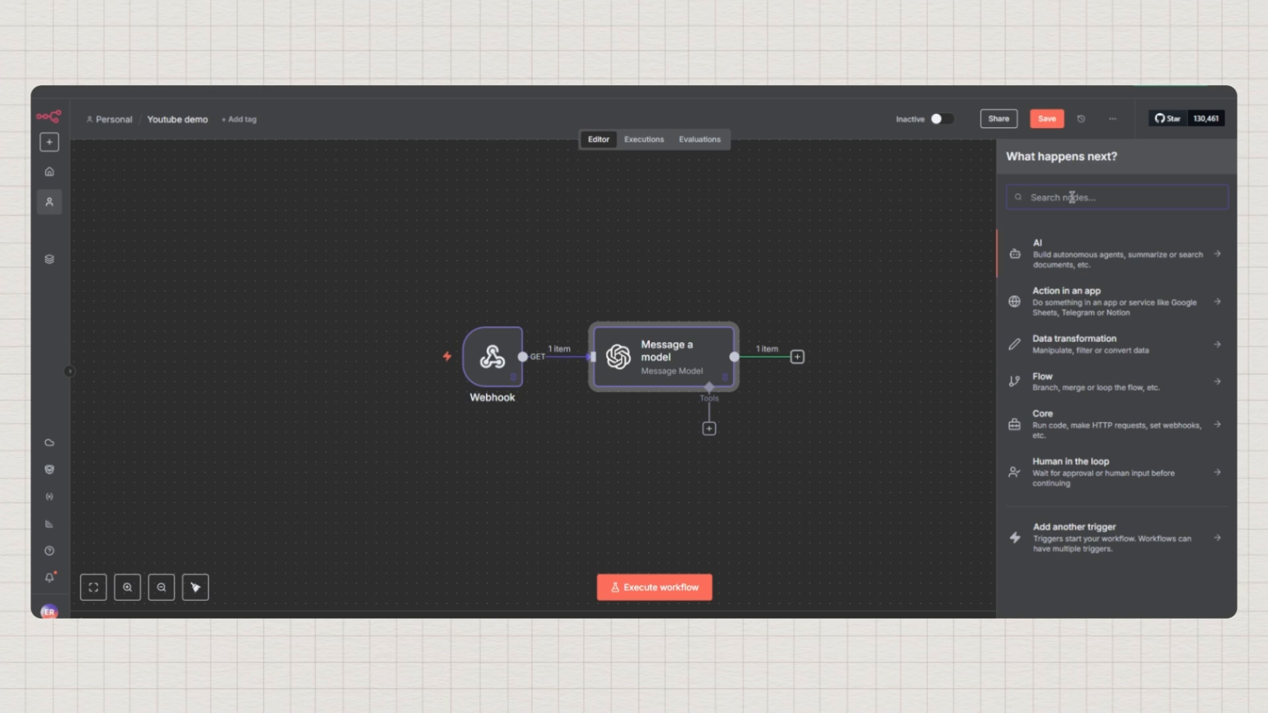
pyautogui.write('google cag')
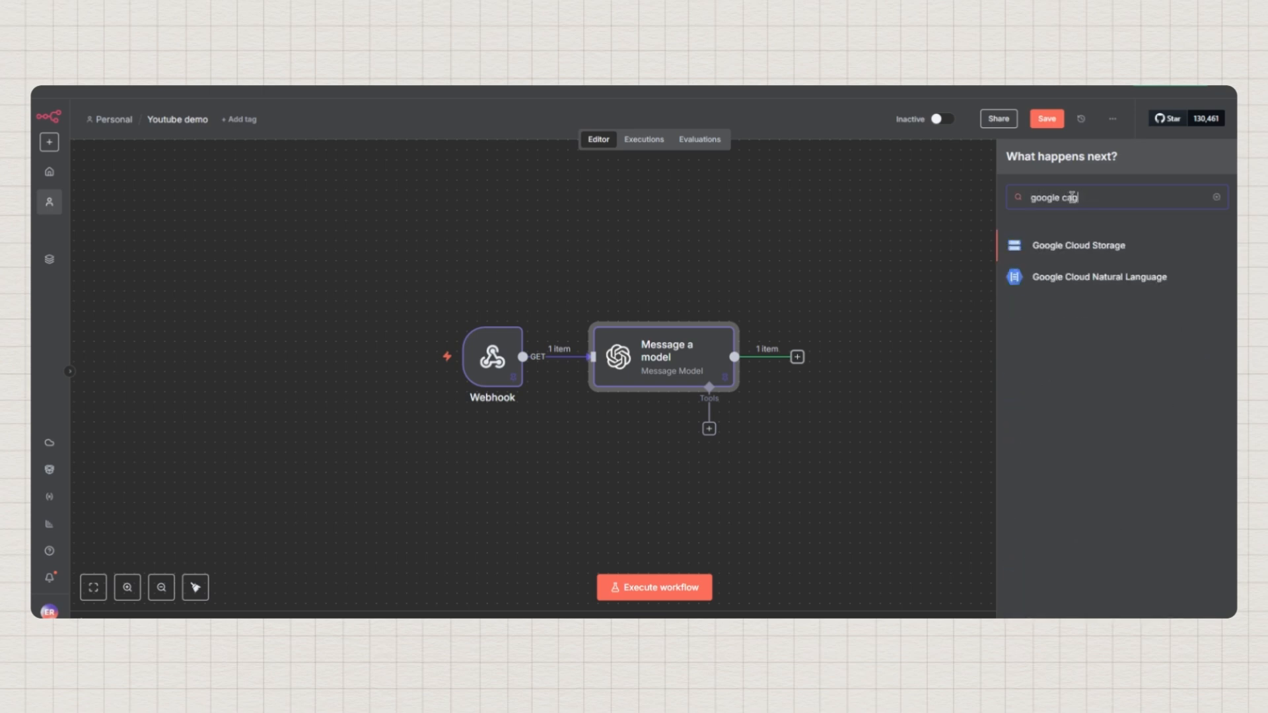
pyautogui.press('BackSpace')
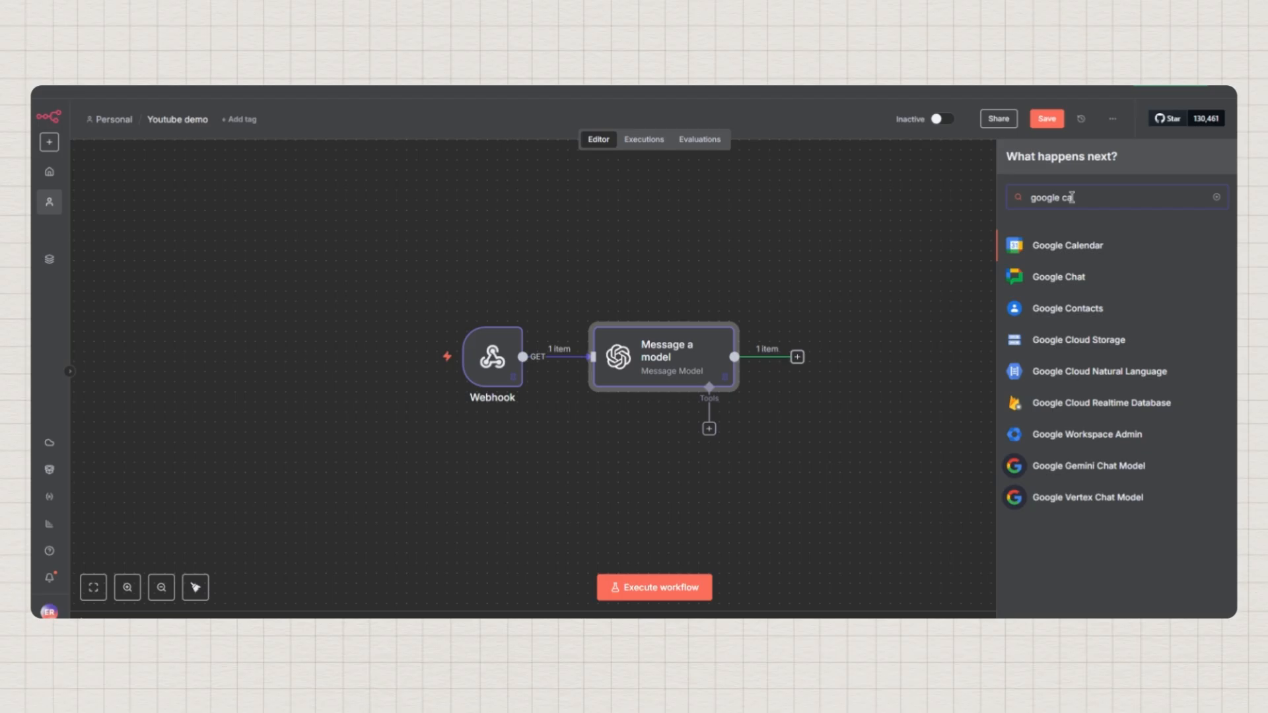
pyautogui.click(1049, 247)
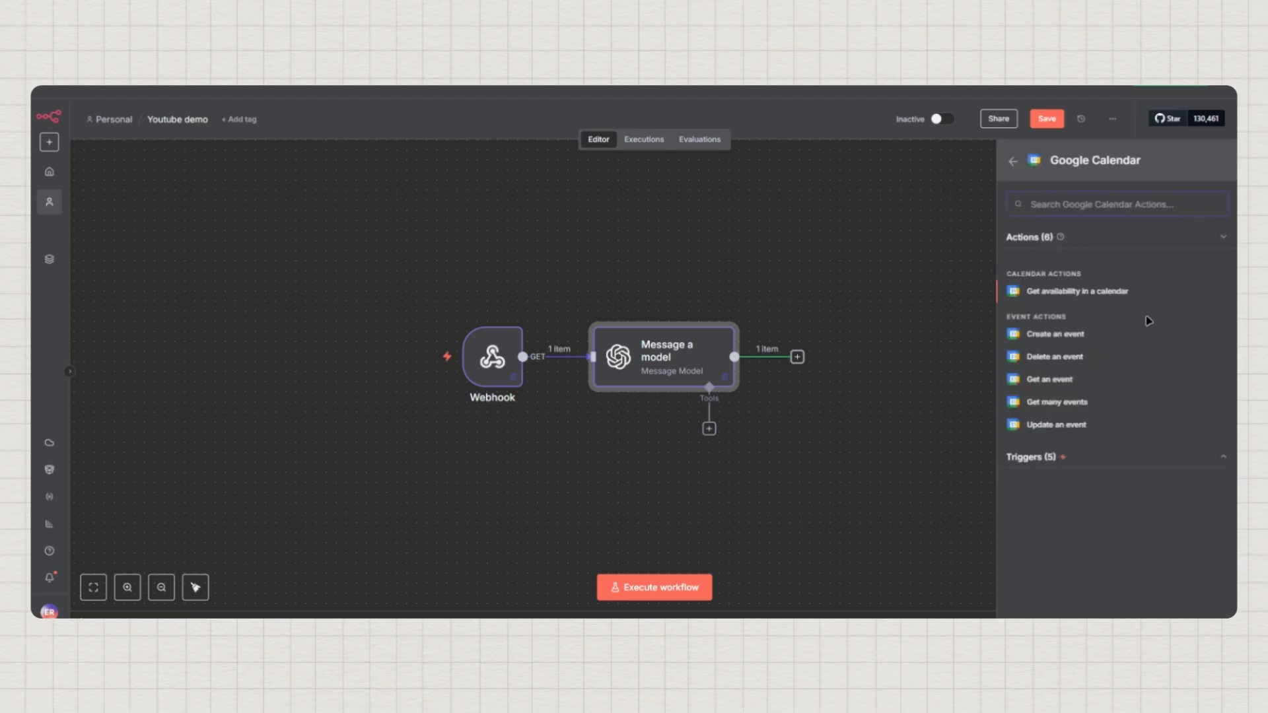
# Add a Get availability in a calendar node using the existing Google Calendar account credential
pyautogui.click(1077, 294)
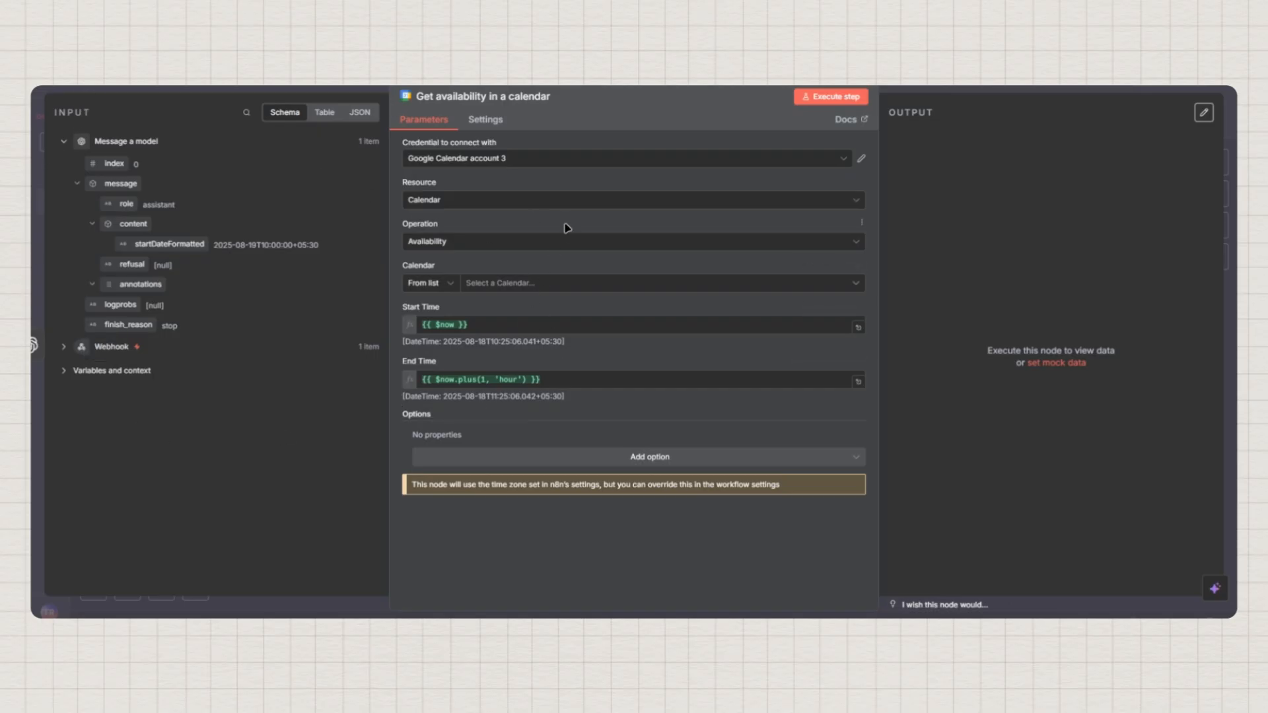
pyautogui.click(517, 164)
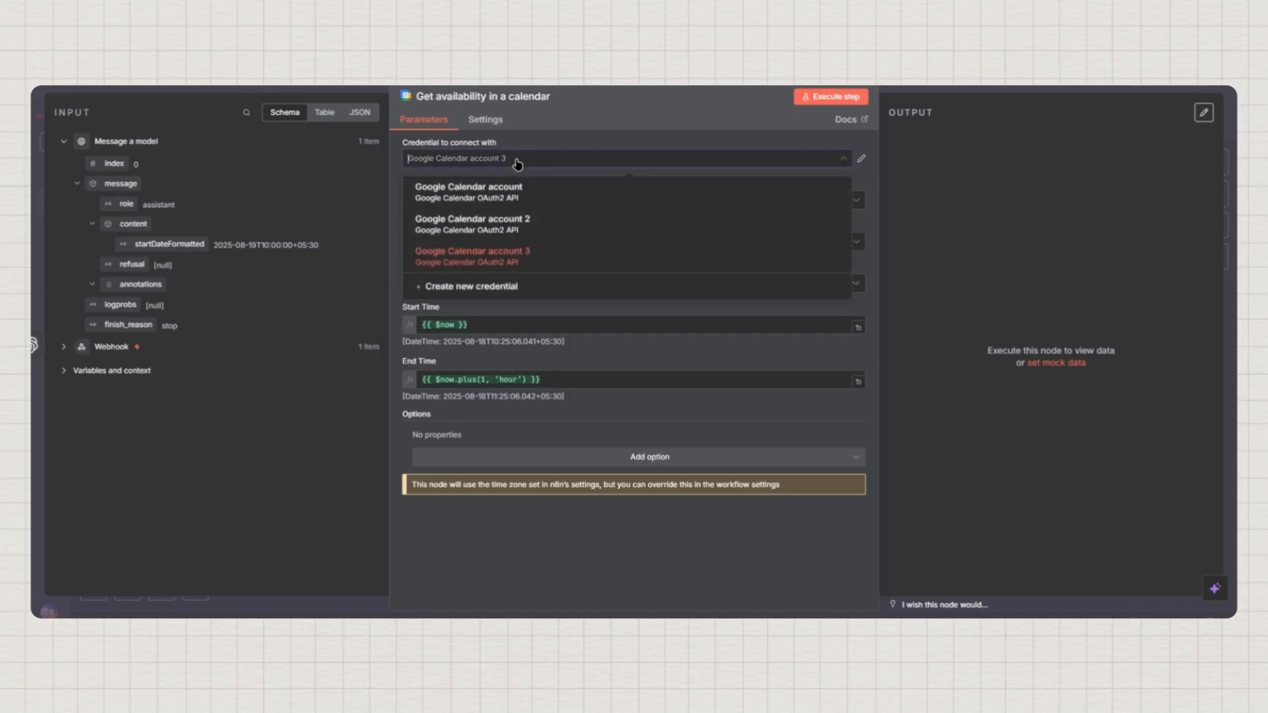
pyautogui.click(536, 166)
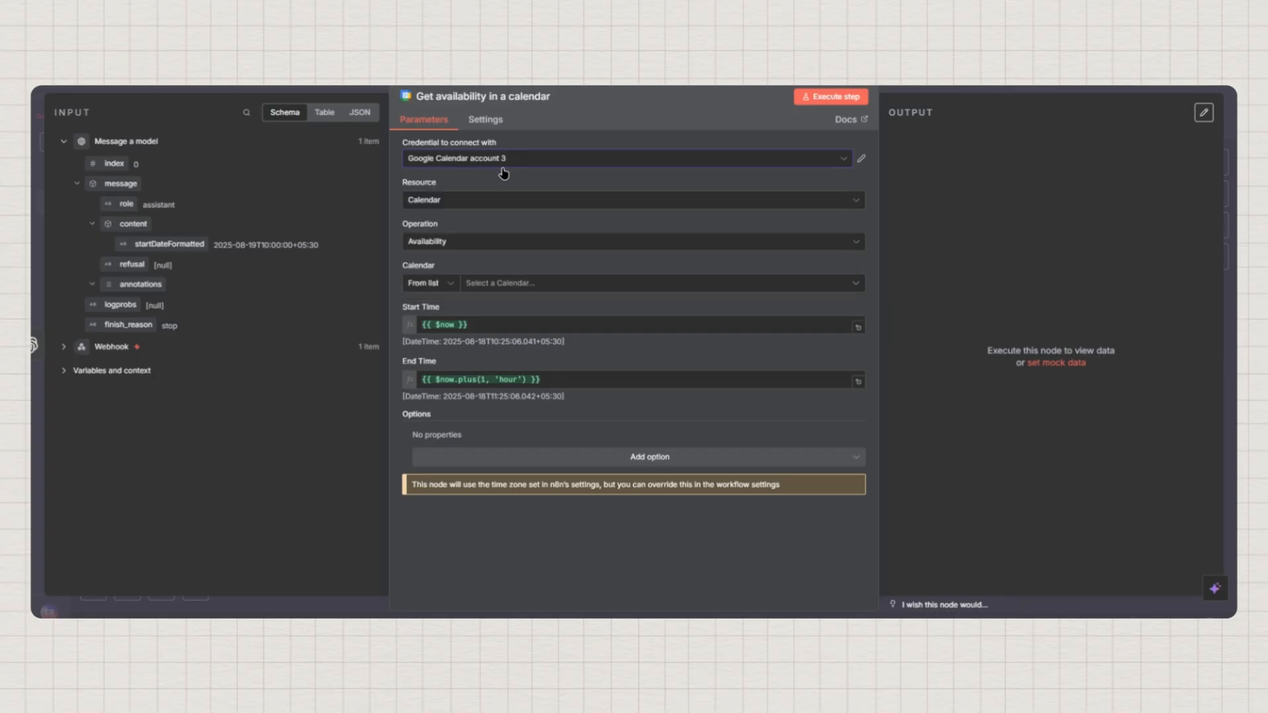
pyautogui.click(637, 162)
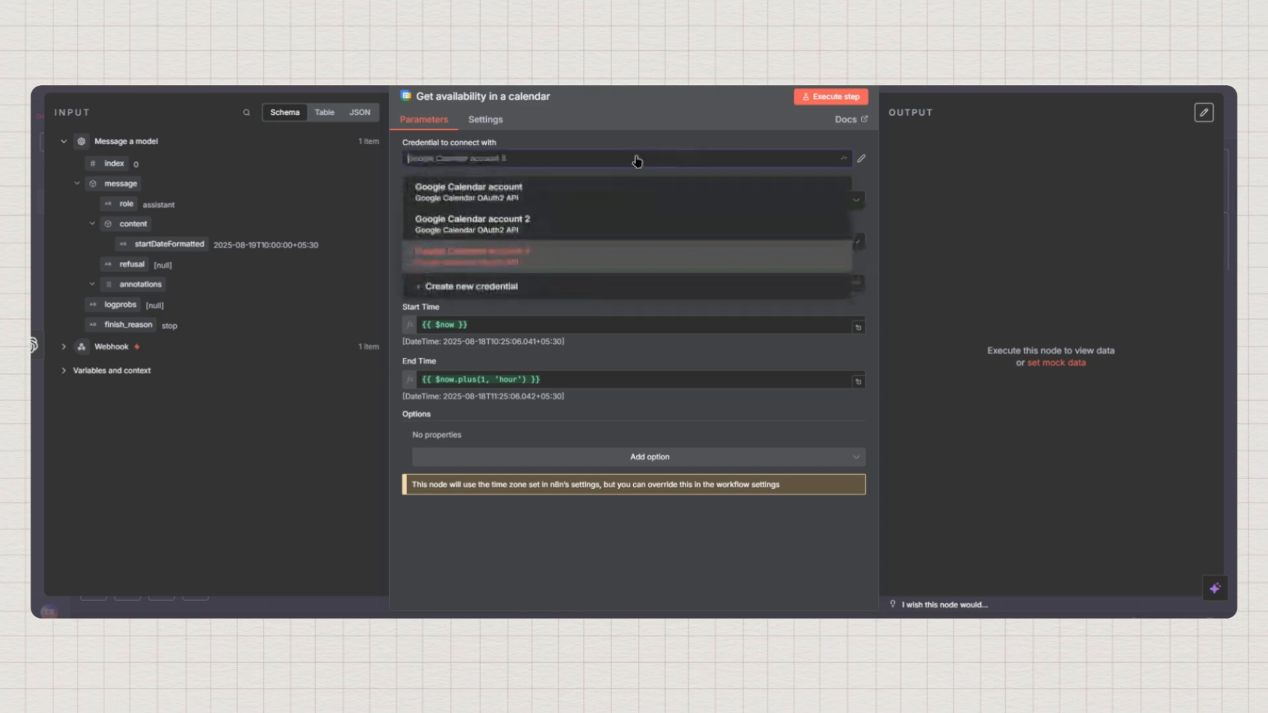
pyautogui.click(461, 289)
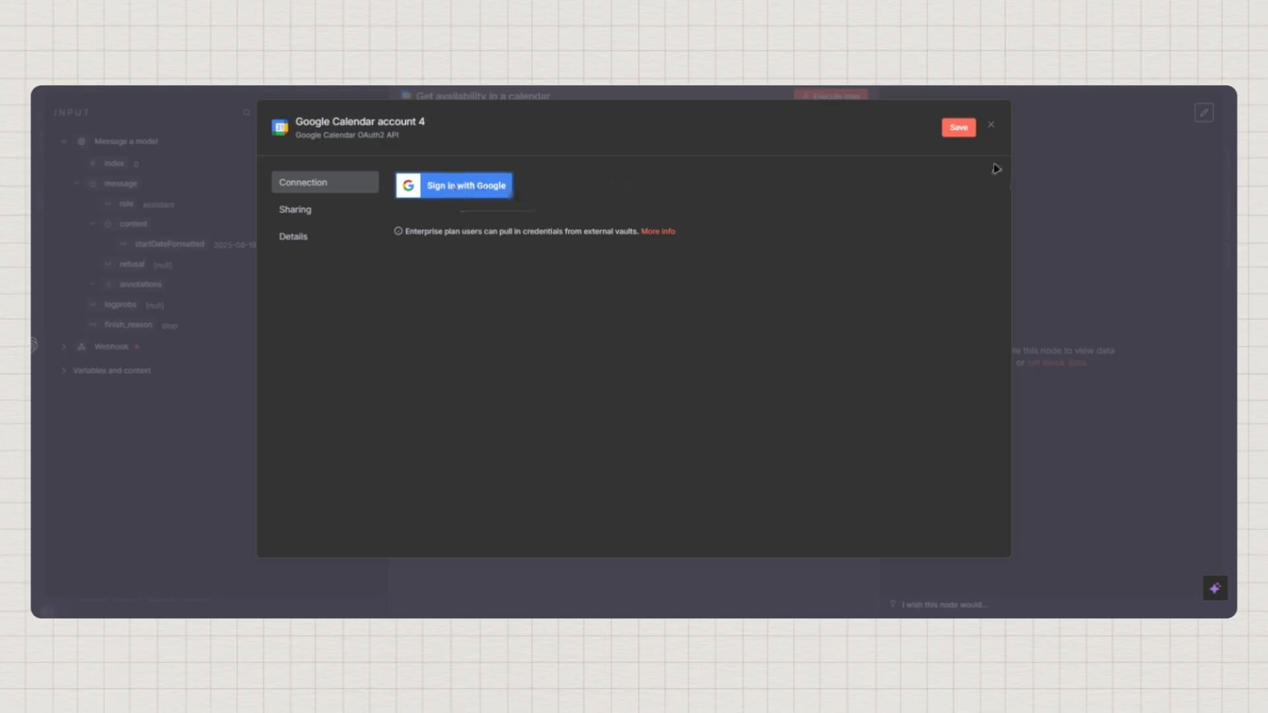
pyautogui.click(991, 125)
pyautogui.click(527, 161)
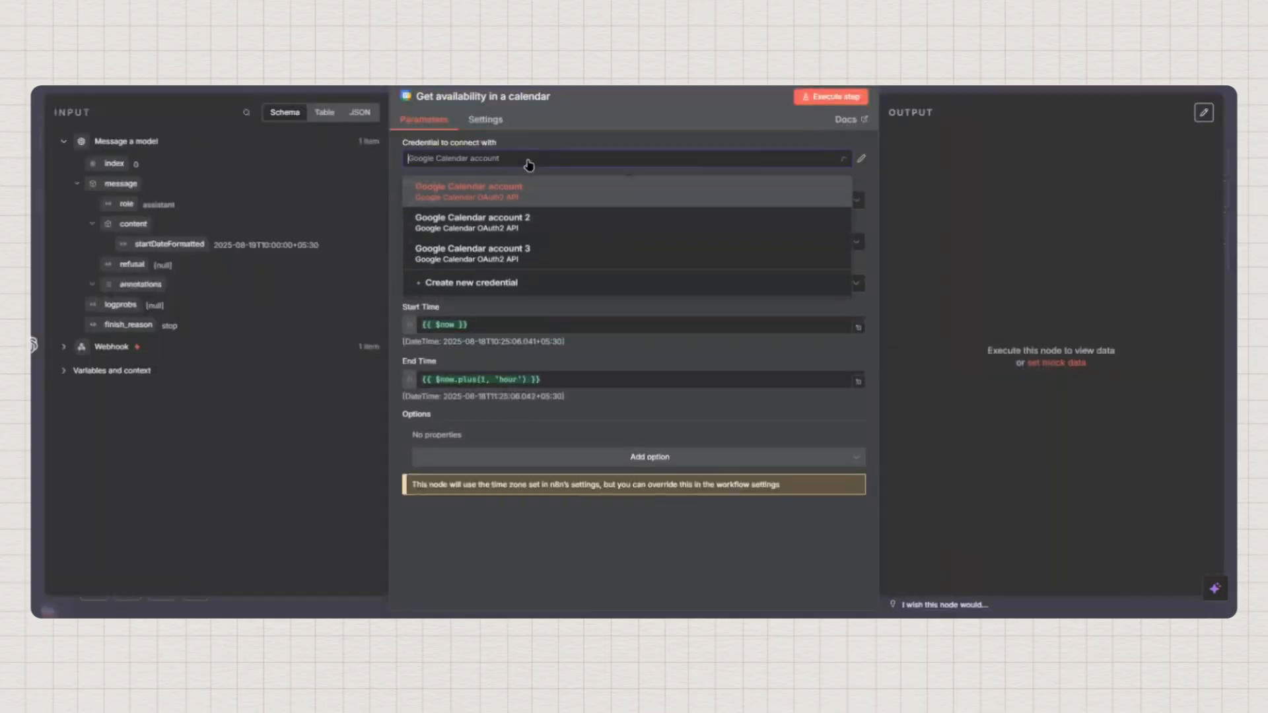
pyautogui.click(446, 198)
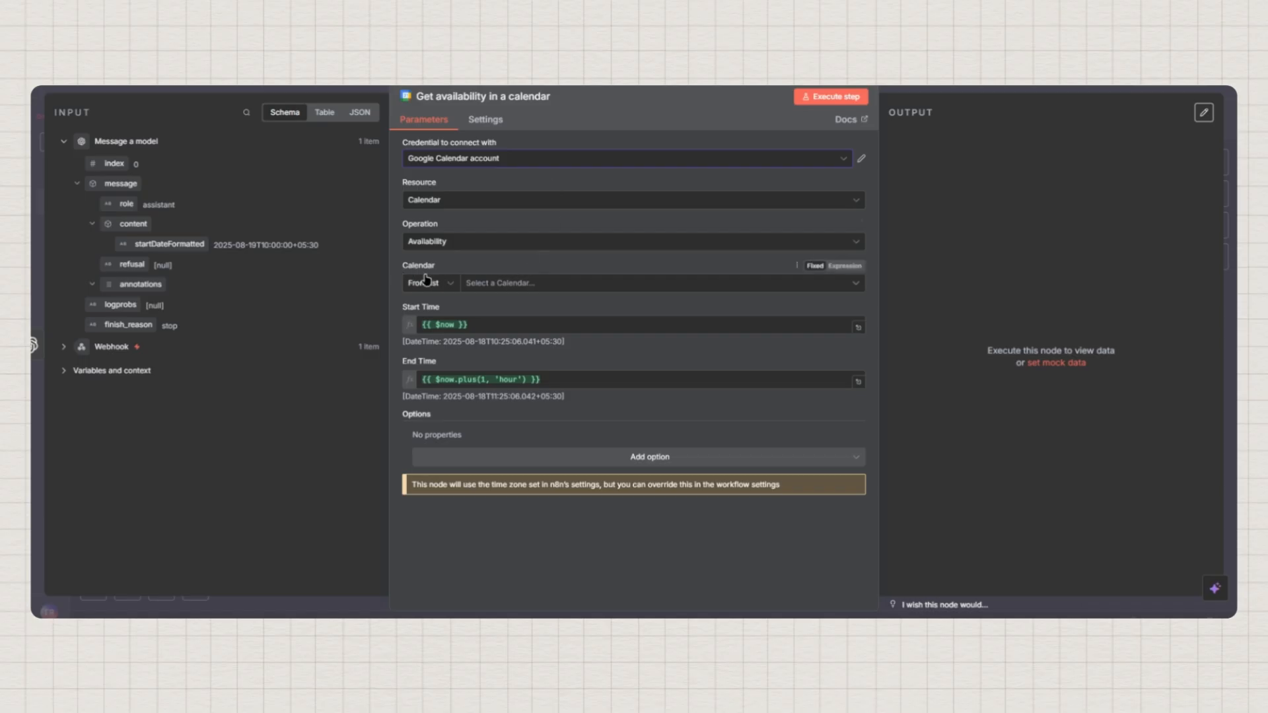
# Select the agency's Gmail calendar and set Start Time to {{ $json.message.content.startDateFormatted }}
pyautogui.click(491, 284)
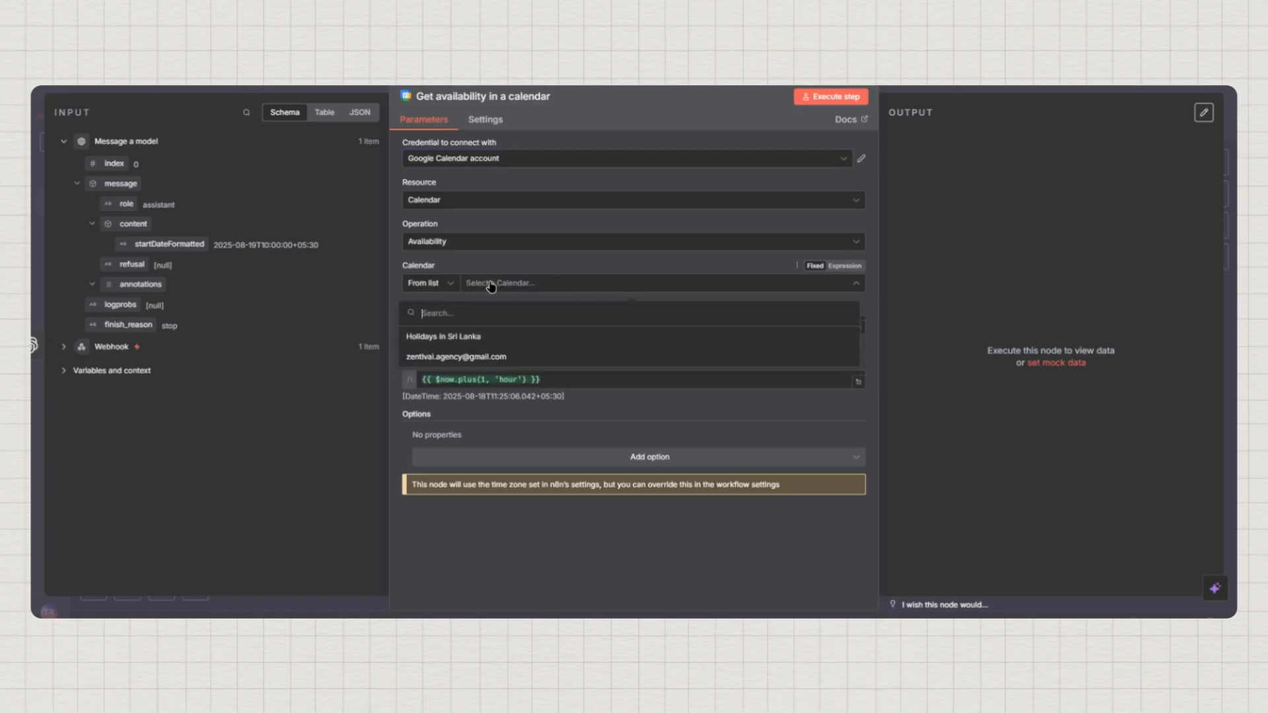
pyautogui.click(436, 357)
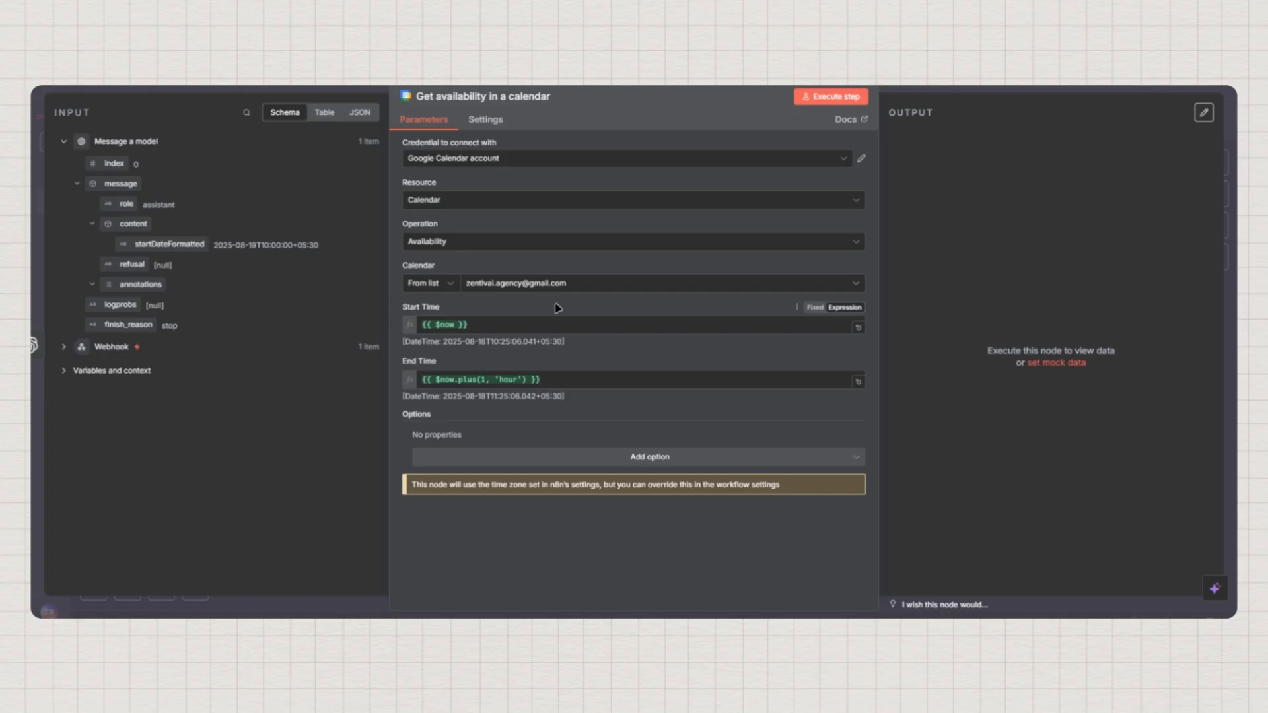
pyautogui.click(506, 323)
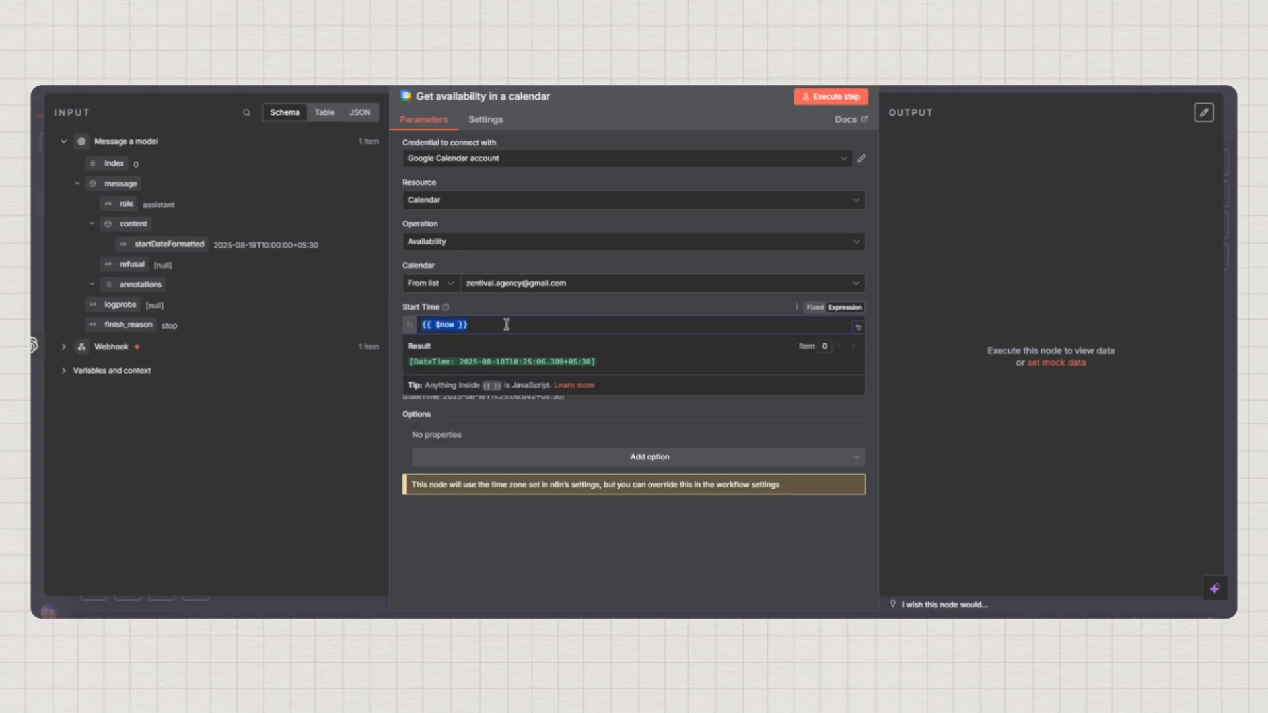
pyautogui.press('BackSpace')
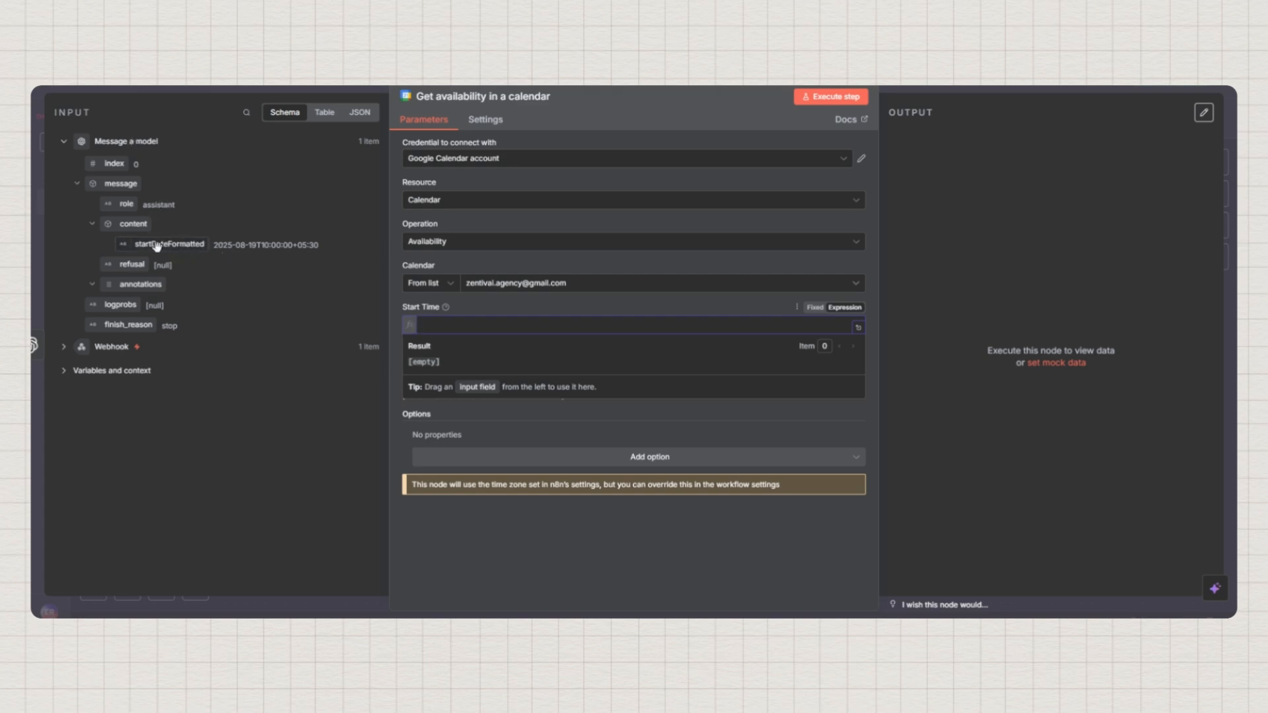
pyautogui.moveTo(160, 247); pyautogui.dragTo(436, 323)
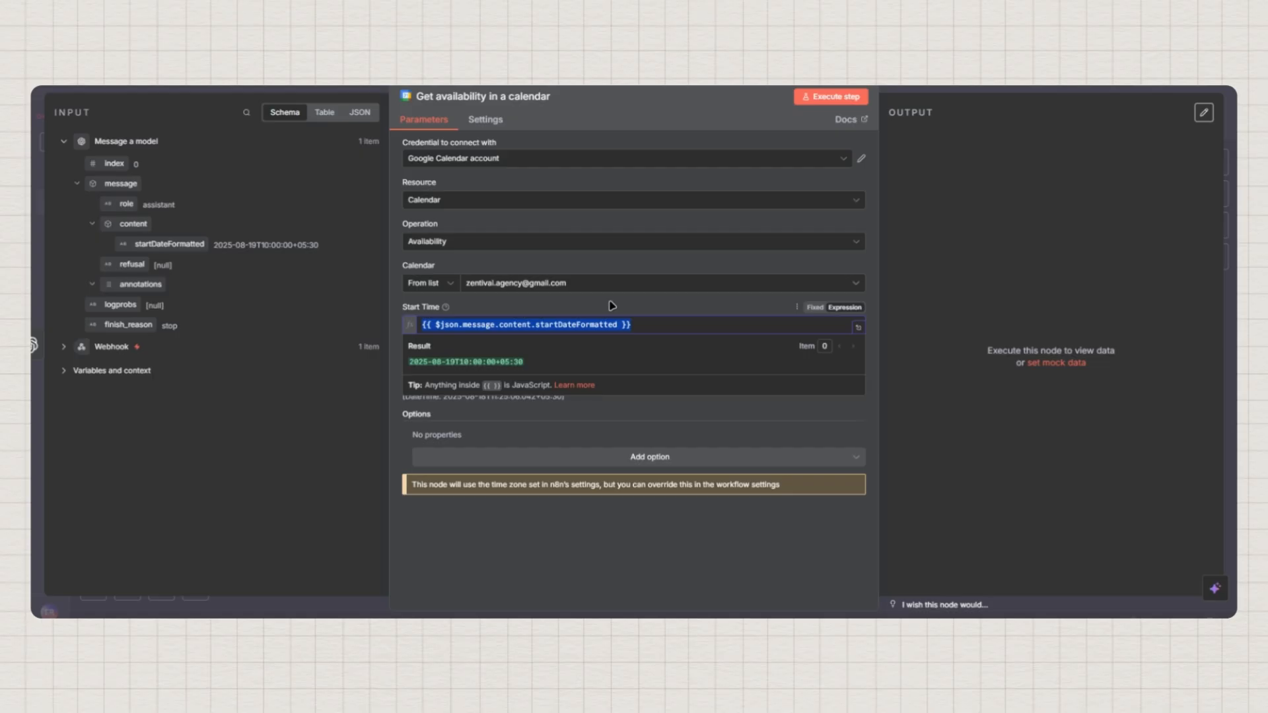
pyautogui.click(612, 305)
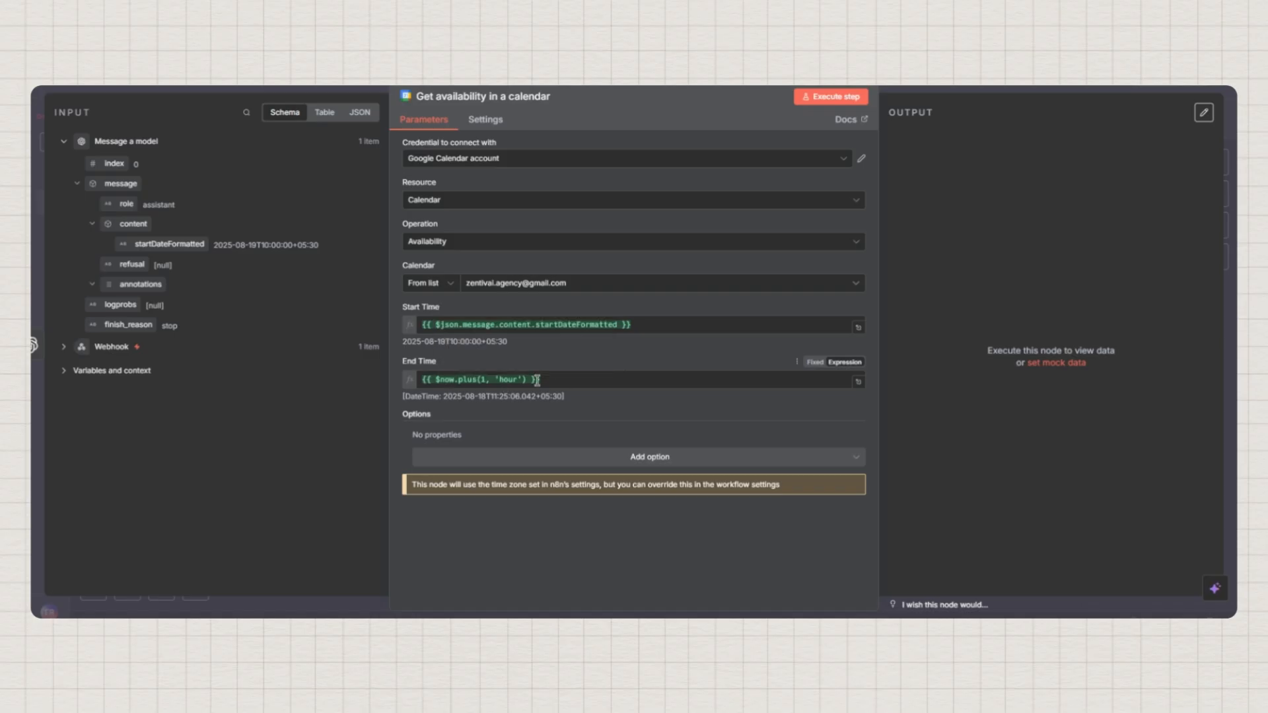
# Replace the End Time expression's $now with the model's startDateFormatted field
pyautogui.click(448, 380)
pyautogui.doubleClick(448, 380)
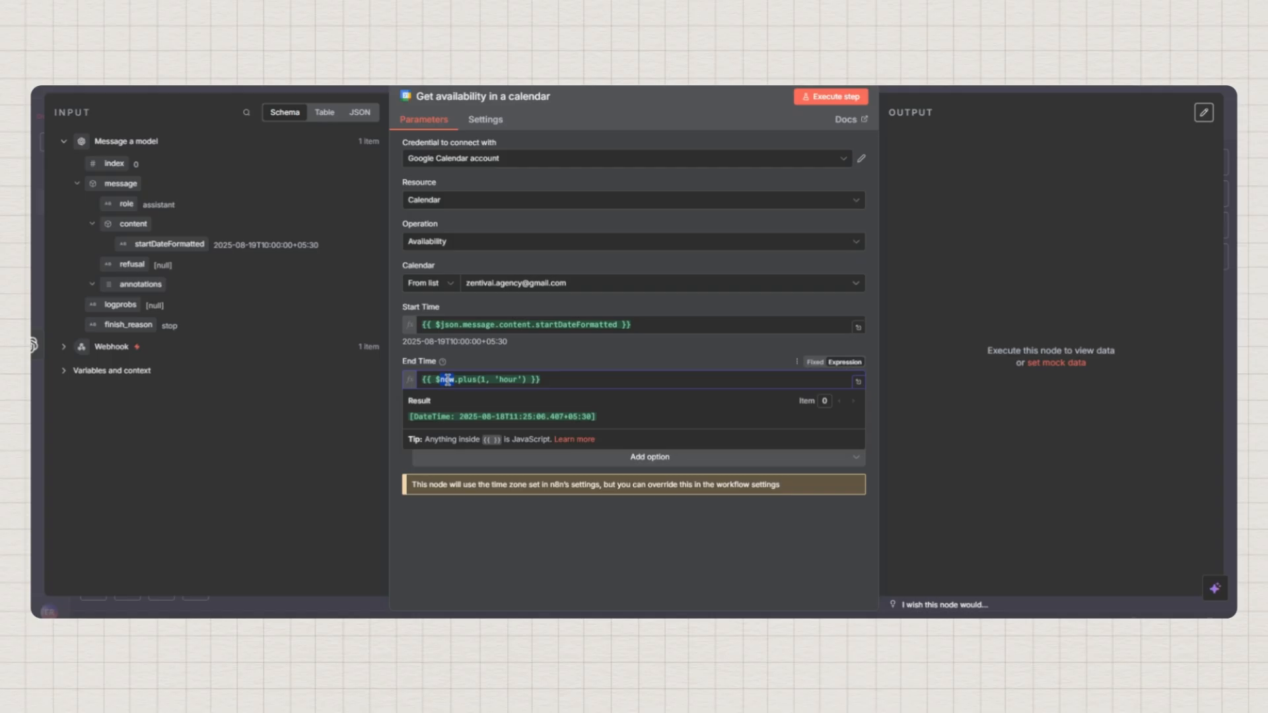
pyautogui.tripleClick(571, 380)
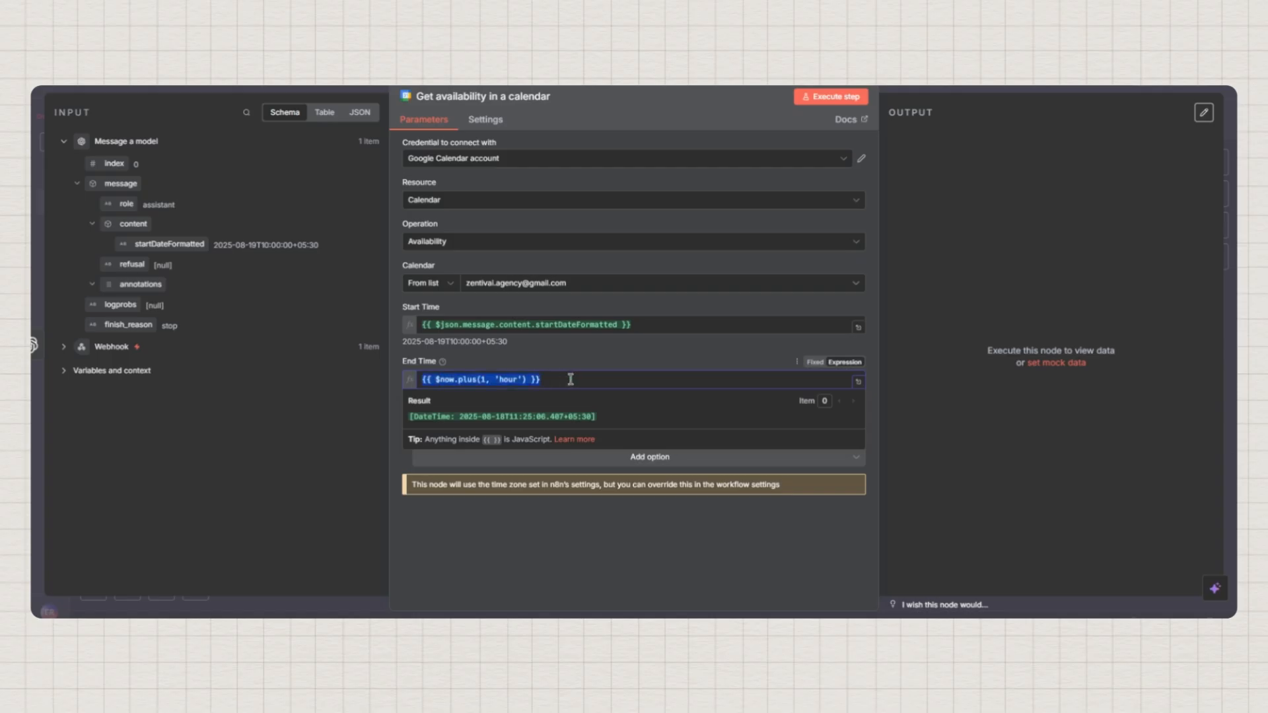
pyautogui.press('BackSpace')
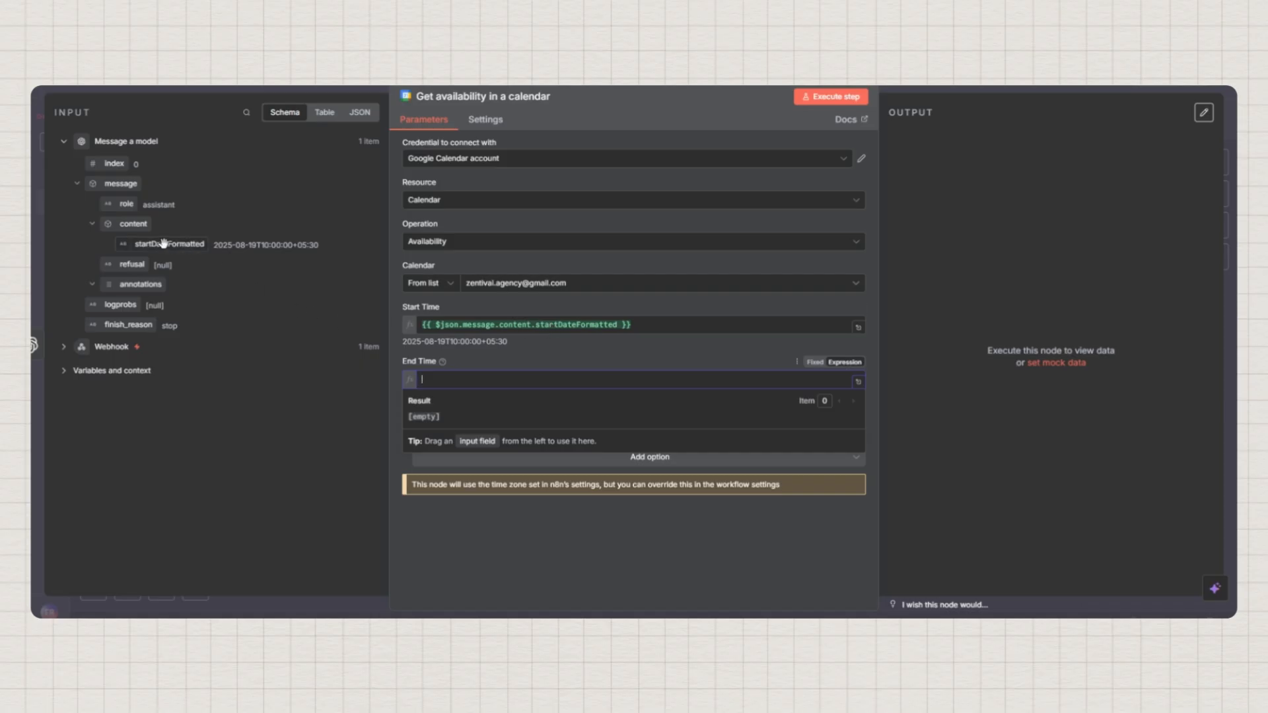
pyautogui.moveTo(166, 244); pyautogui.dragTo(519, 379)
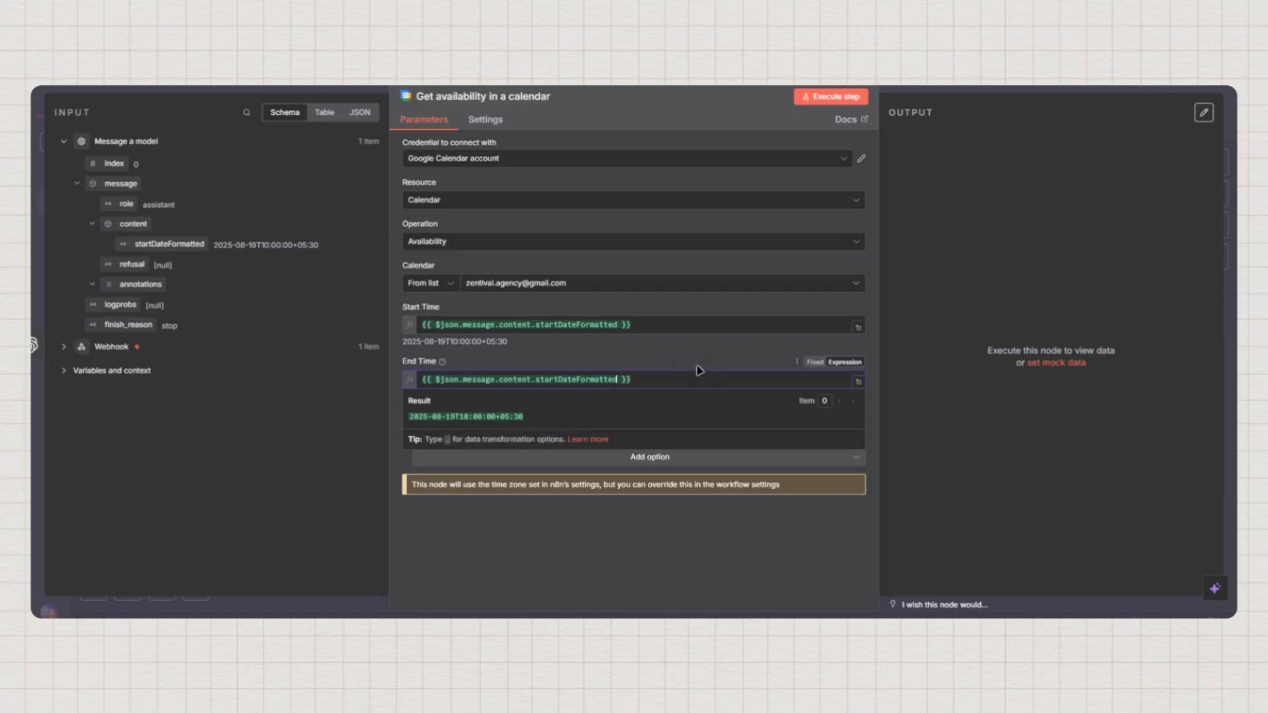
# Append .toDateTime().plus(1, 'hours') so End Time resolves to 2025-08-19T11:00:00
pyautogui.write('.')
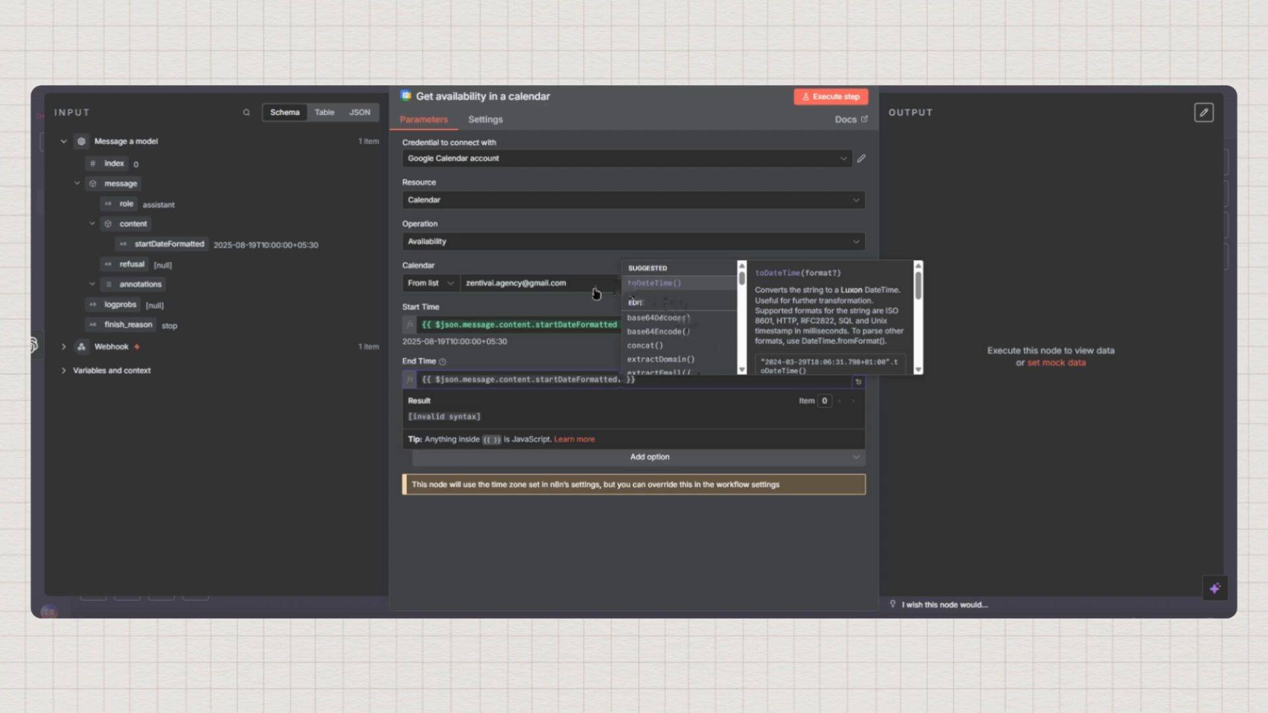
pyautogui.click(658, 289)
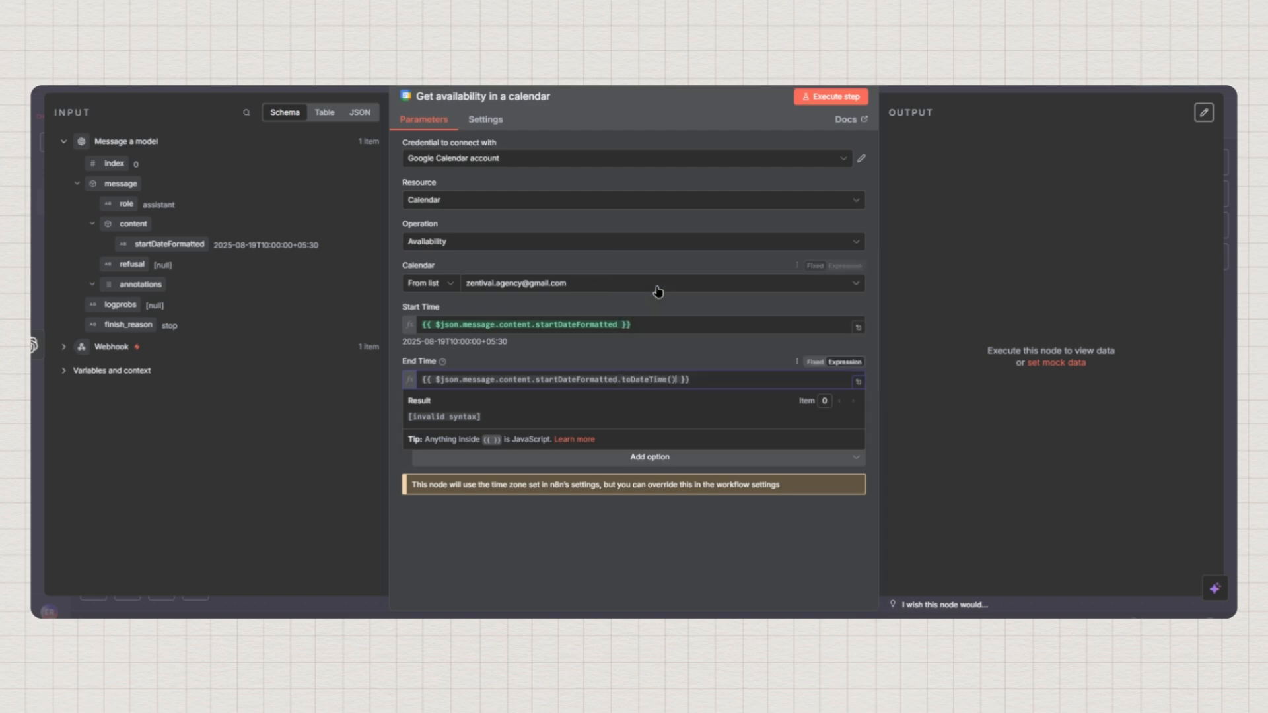
pyautogui.write('.')
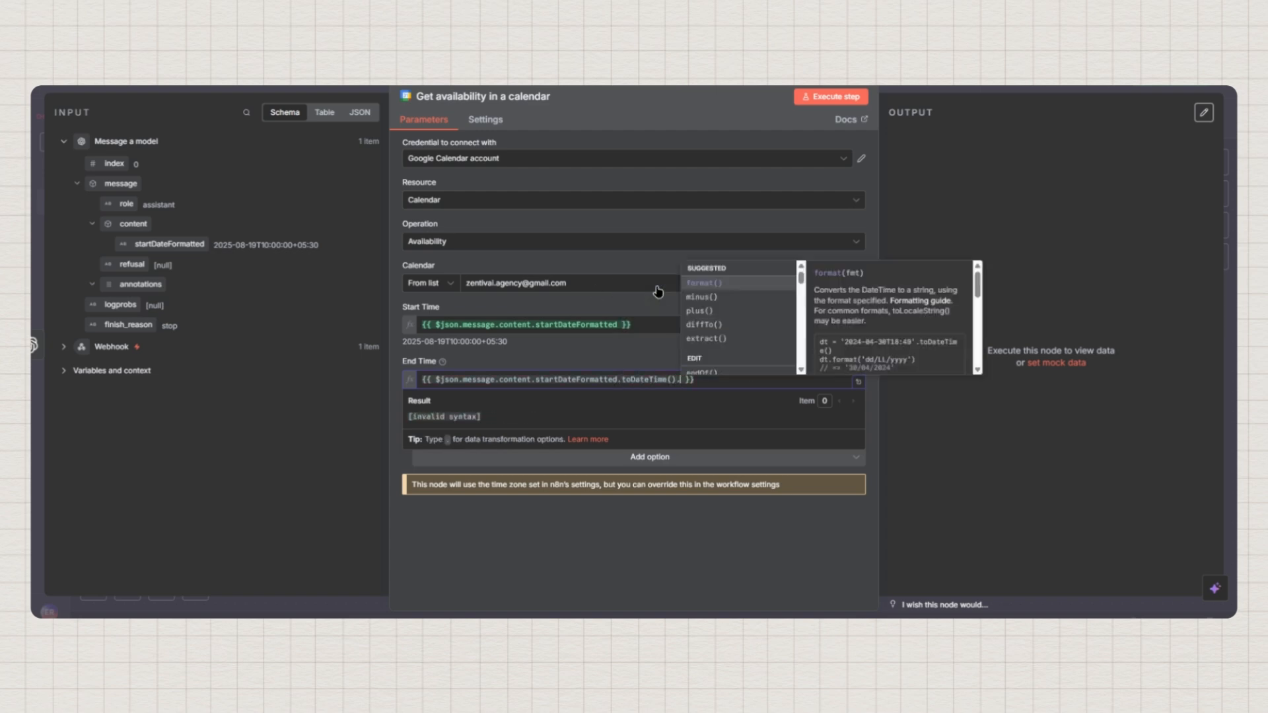
pyautogui.press('Down')
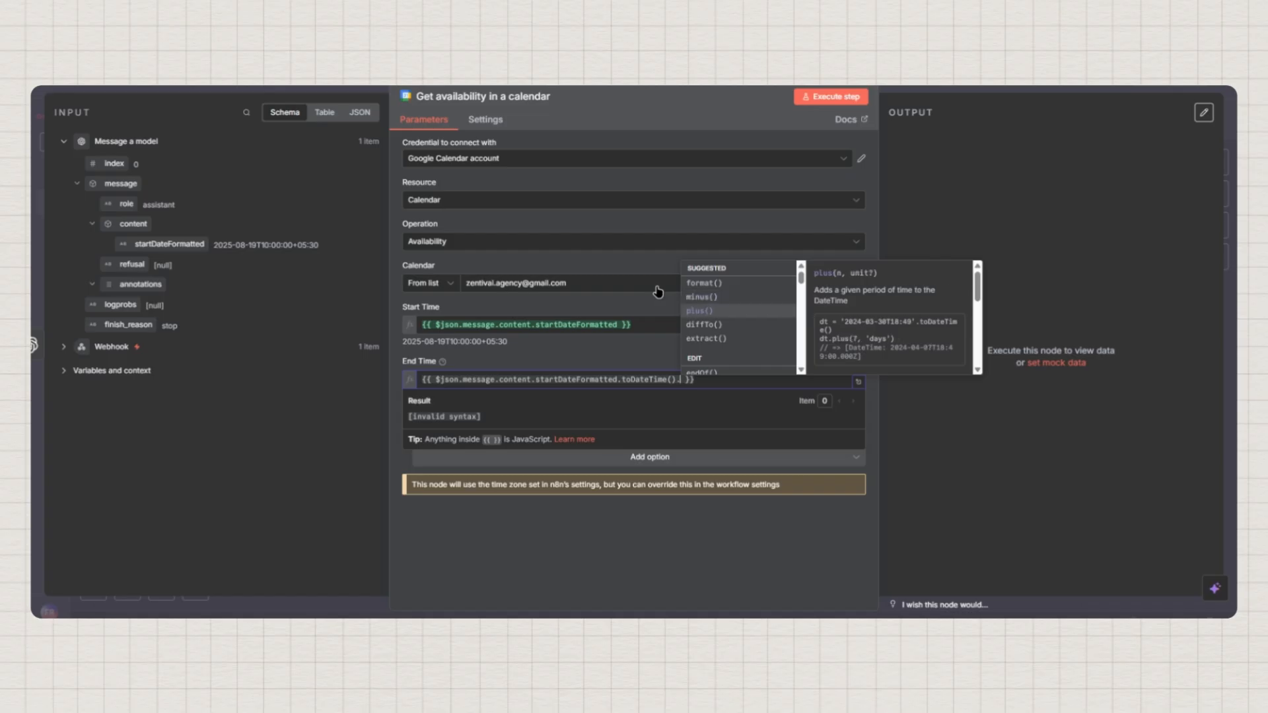
pyautogui.press('Return')
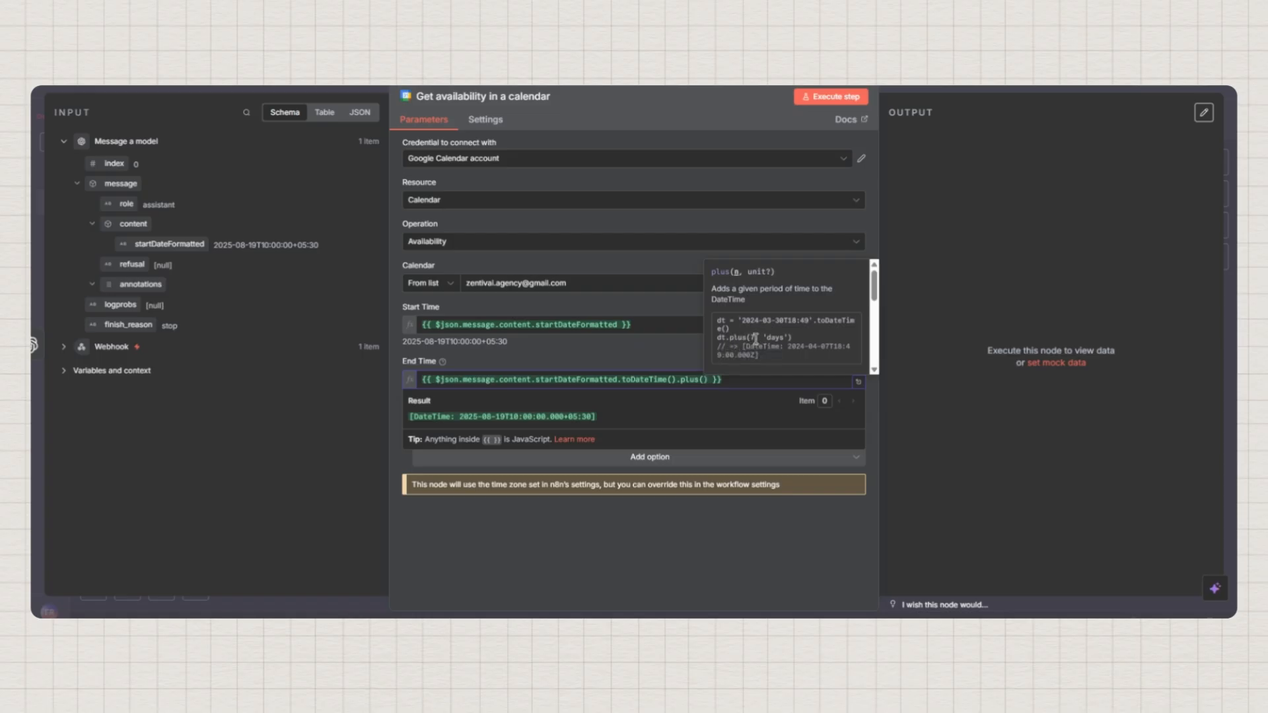
pyautogui.moveTo(756, 339); pyautogui.dragTo(747, 339)
pyautogui.doubleClick(777, 337)
pyautogui.write('1,')
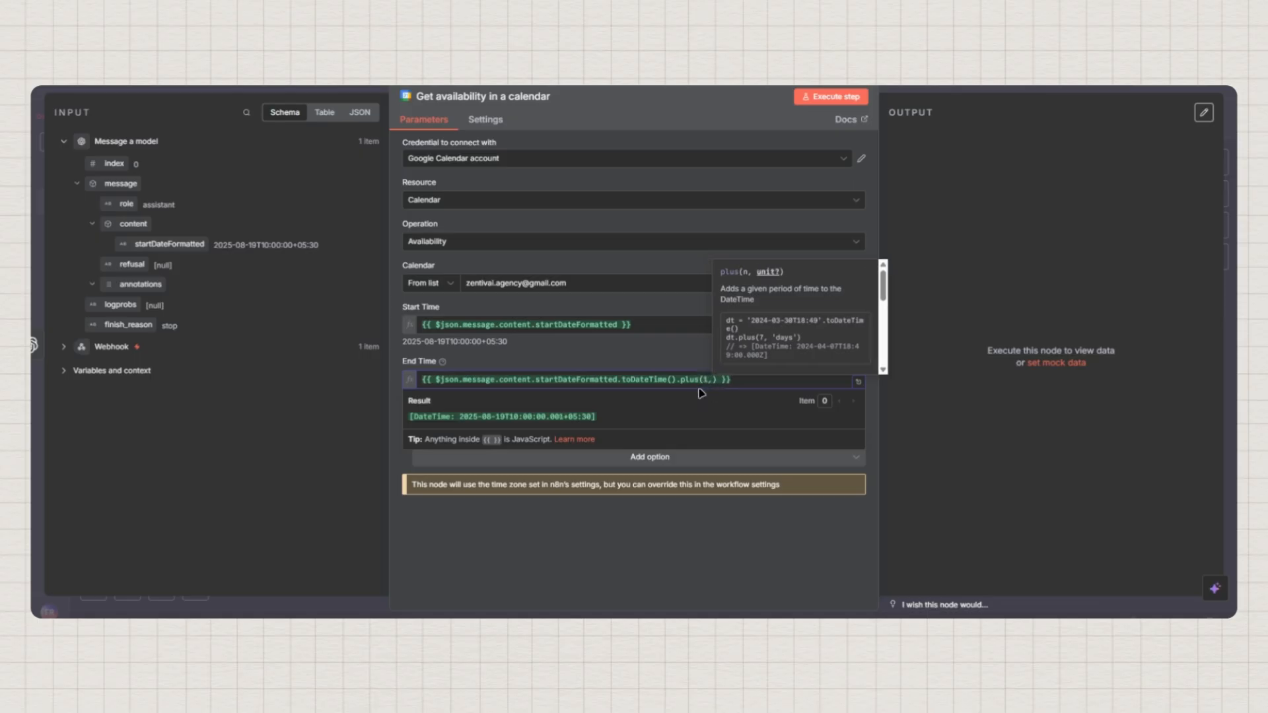
pyautogui.write(" 'hours")
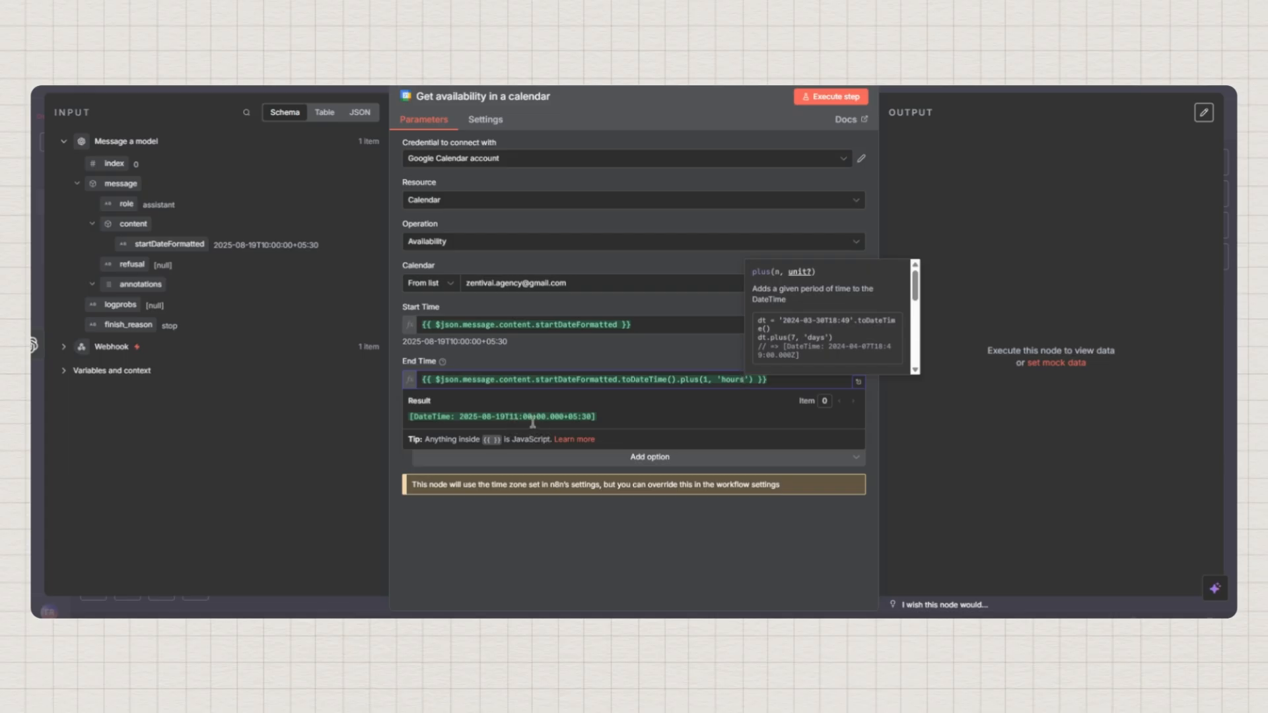
pyautogui.click(609, 360)
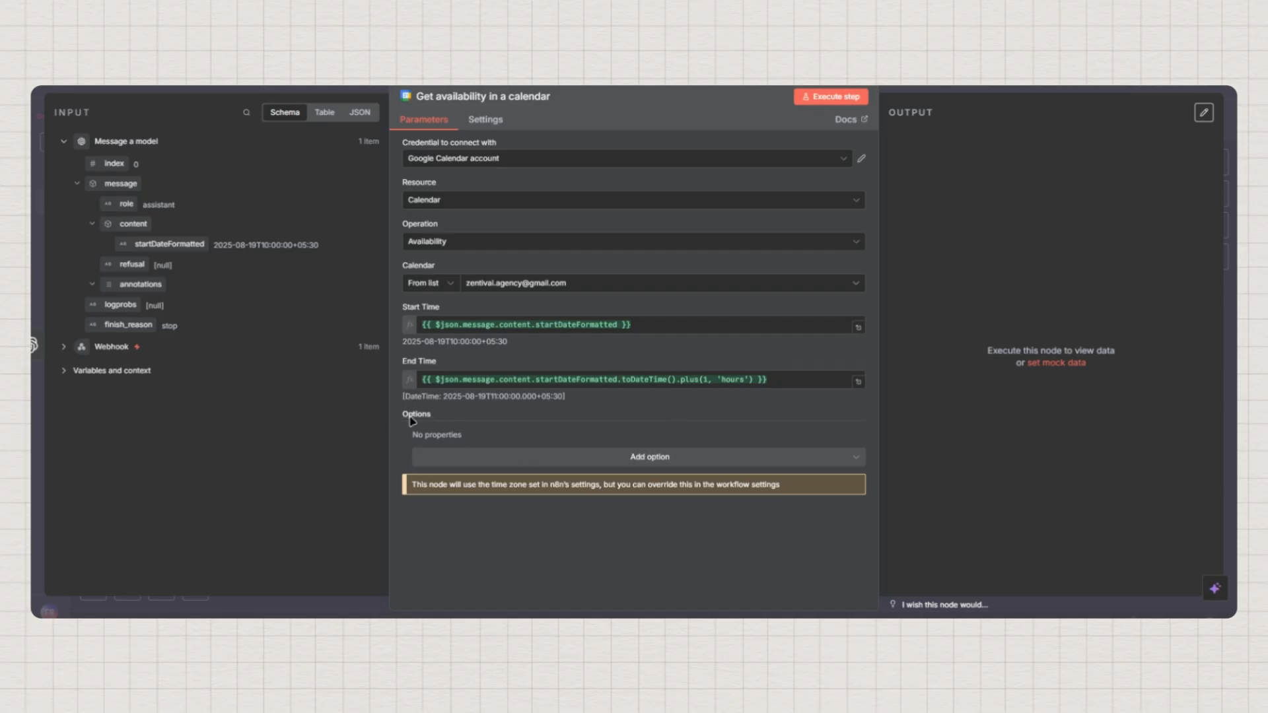
# Add the Output Format option with Availability, then view the Calendar week of August 17–23
pyautogui.click(652, 460)
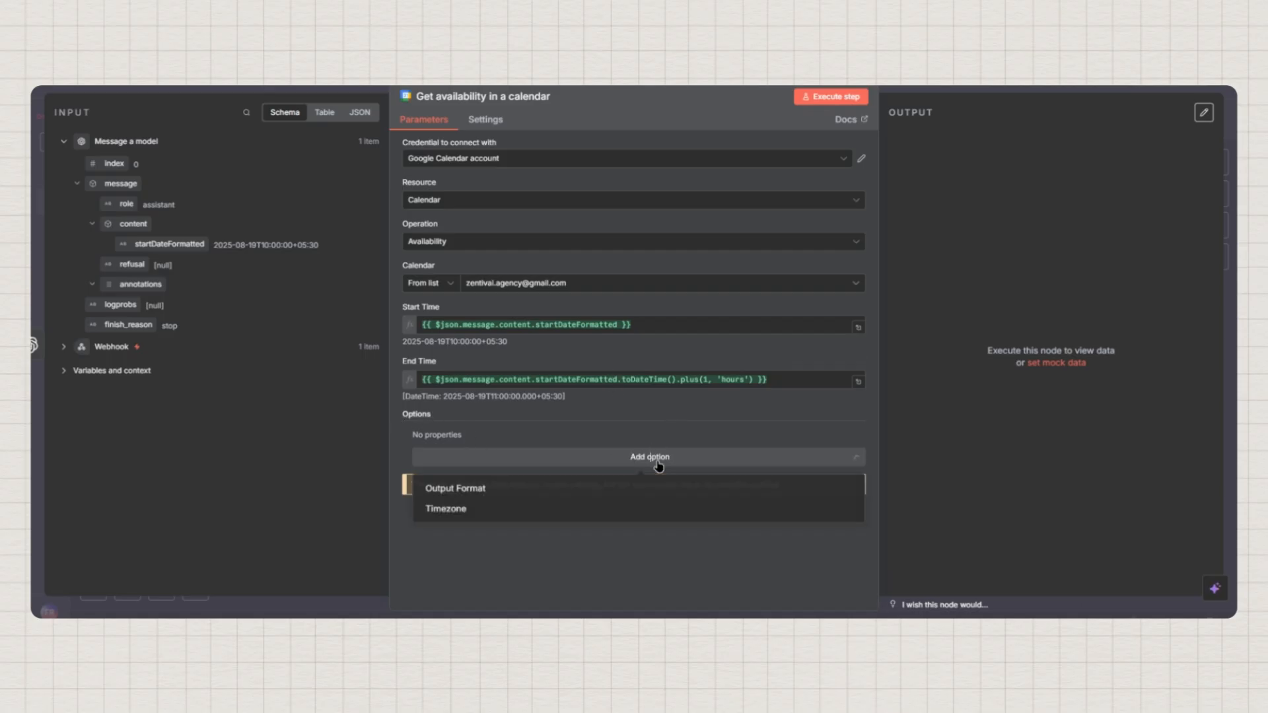
pyautogui.click(460, 491)
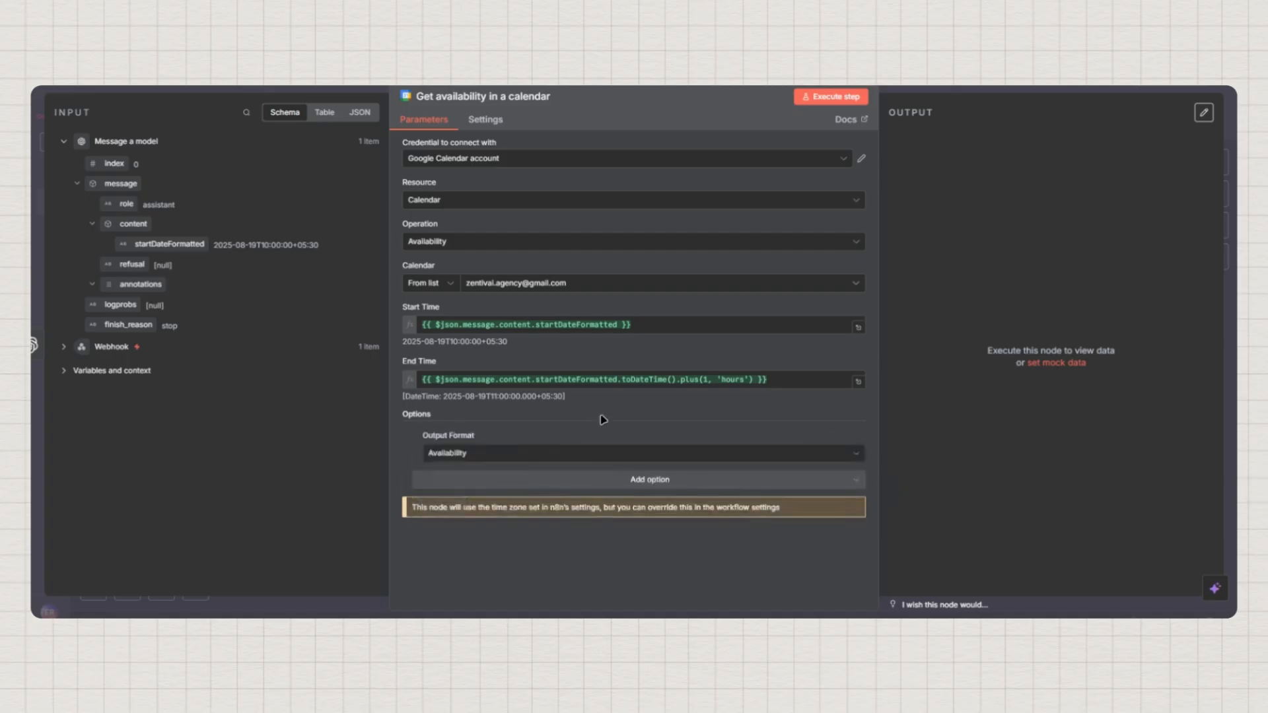
pyautogui.click(485, 454)
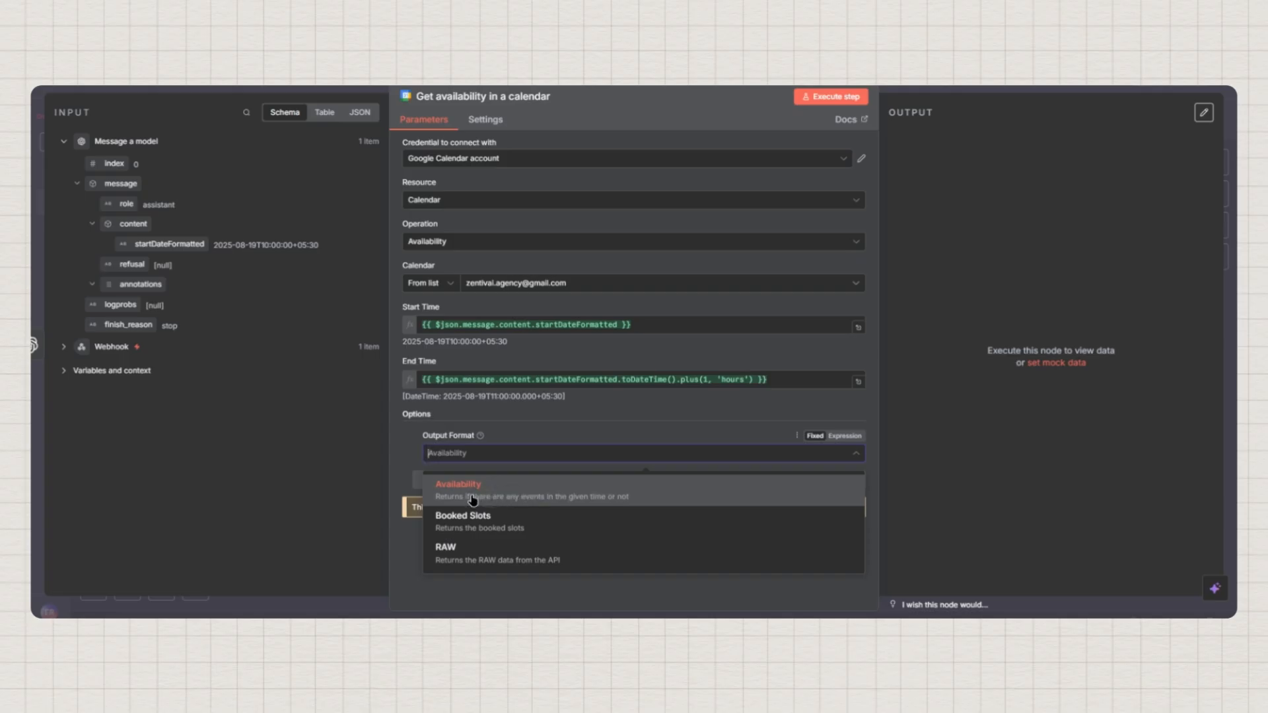
pyautogui.click(474, 493)
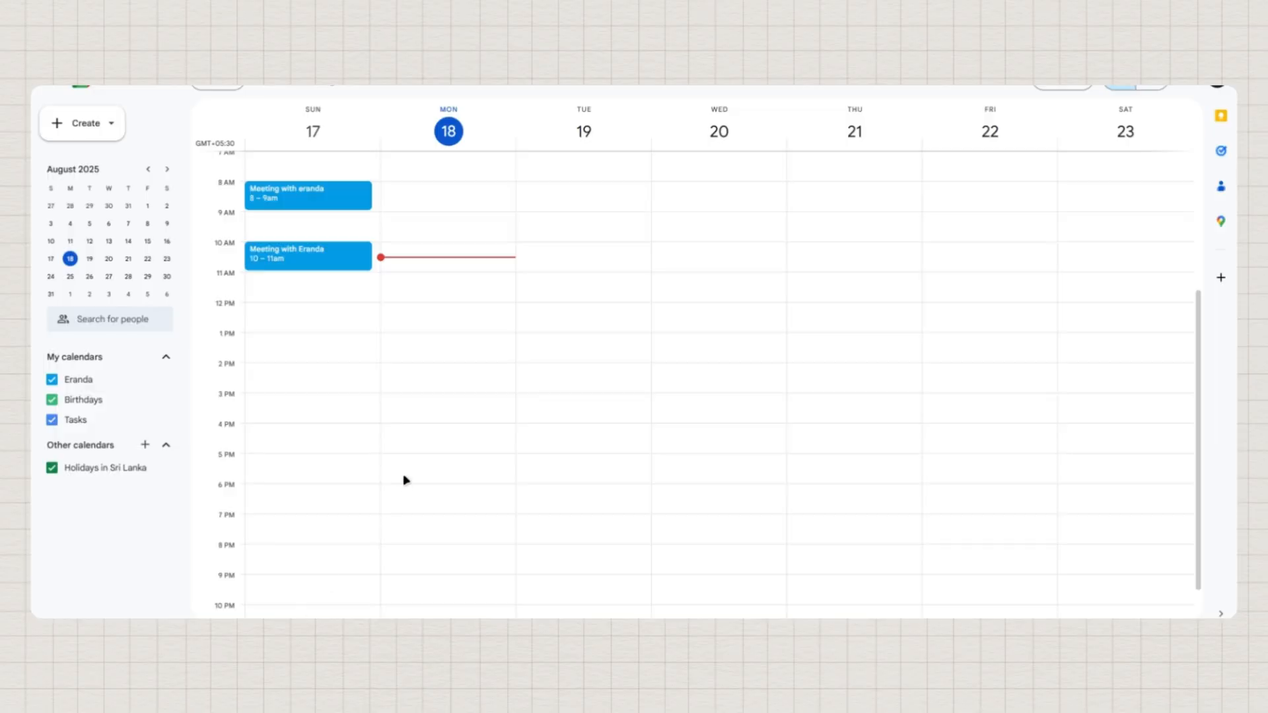
pyautogui.scroll(2, 508, 360)
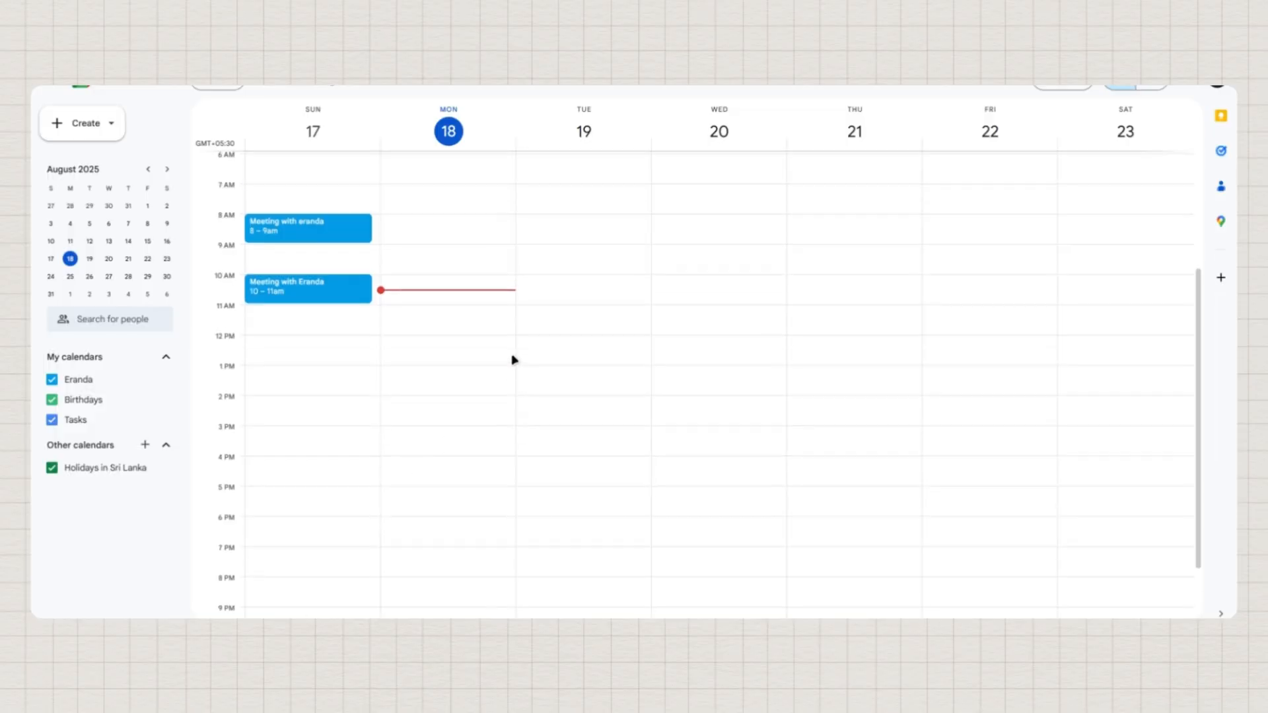
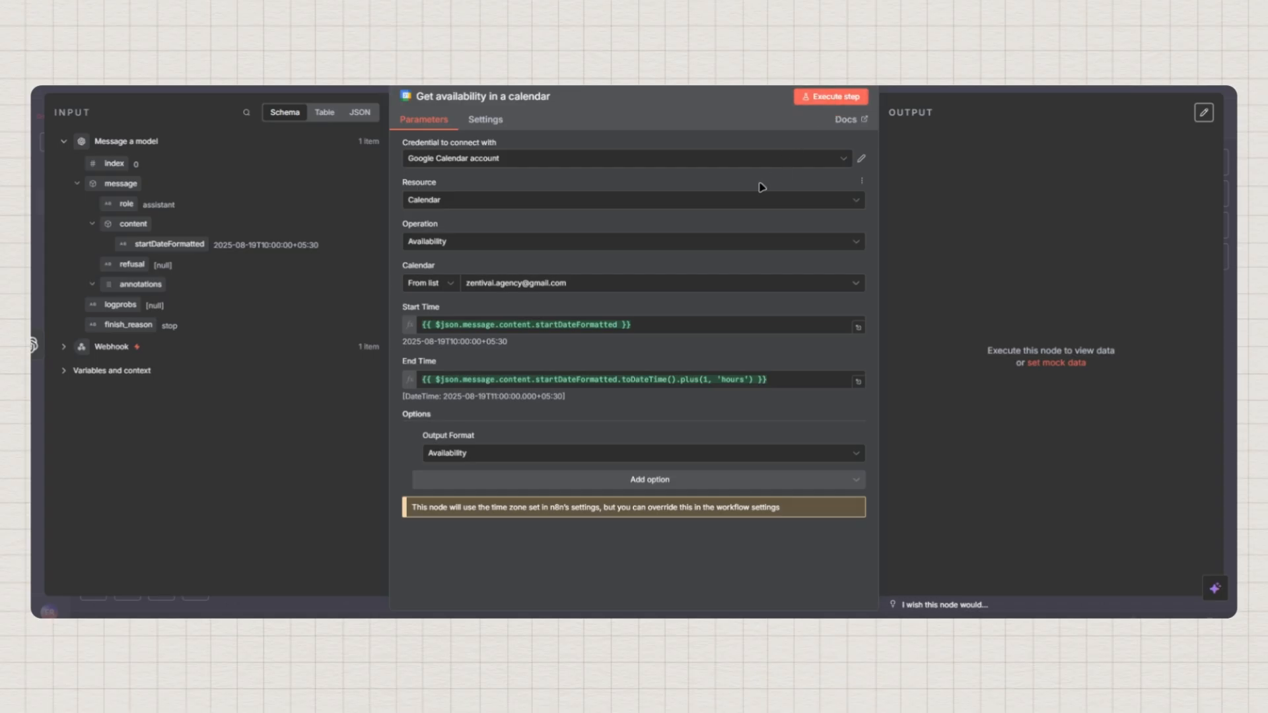
# Switch to Google Calendar's 17–23 August week to check existing bookings
pyautogui.hotkey('ctrl', 'Tab')
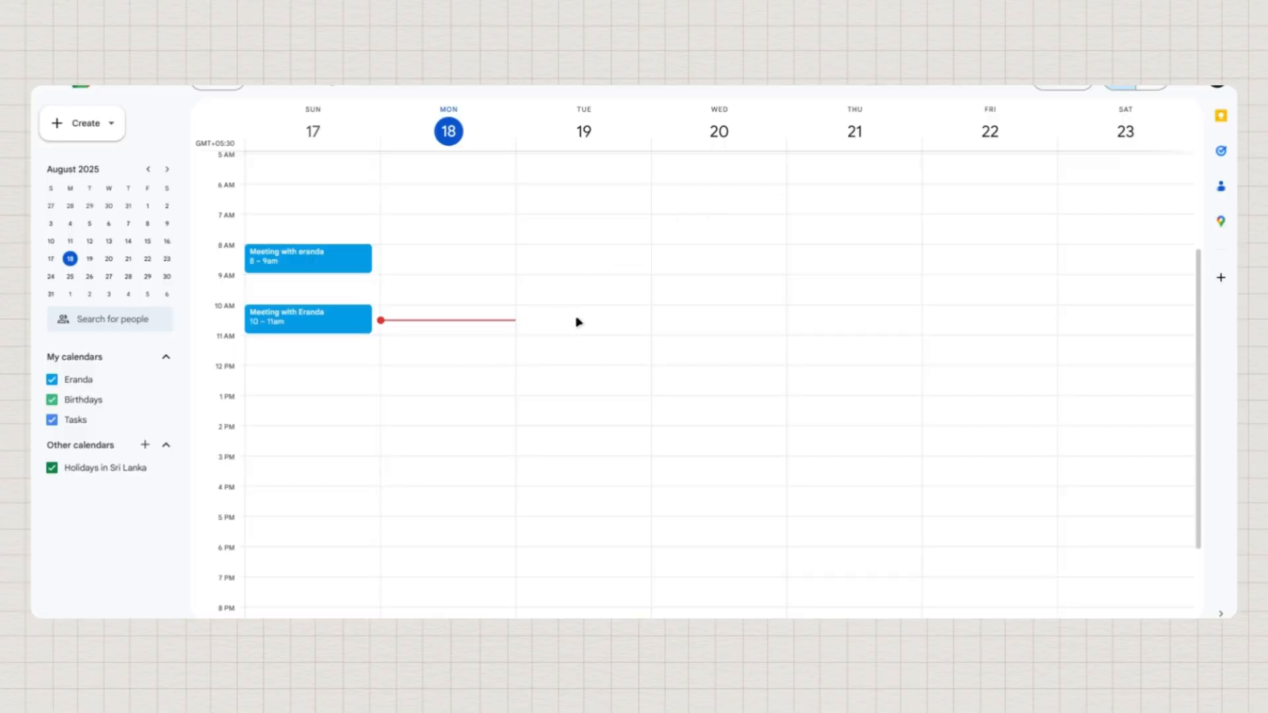
# Return to n8n and run the availability check, getting available: true for 19 August 10:00–11:00
pyautogui.hotkey('ctrl', 'Tab')
pyautogui.click(833, 97)
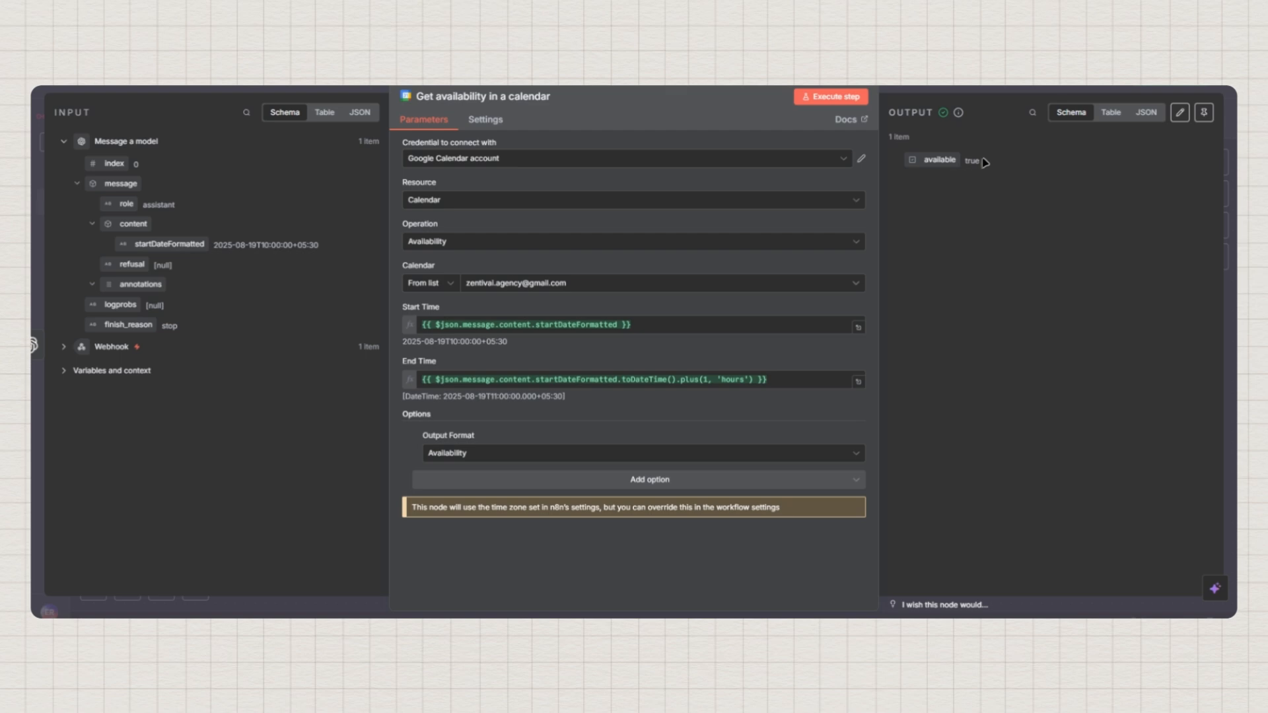
# Pin the availability output and return to the Webhook, Message a model, calendar chain
pyautogui.click(1204, 113)
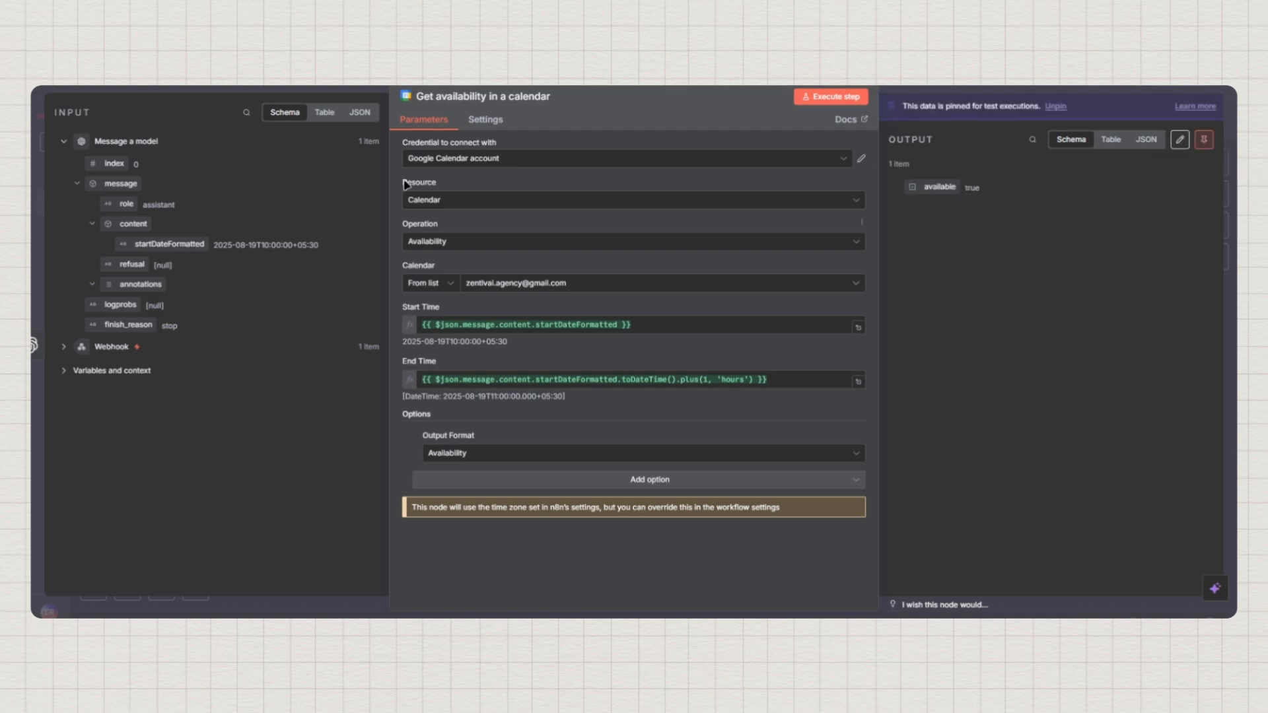
pyautogui.press('Escape')
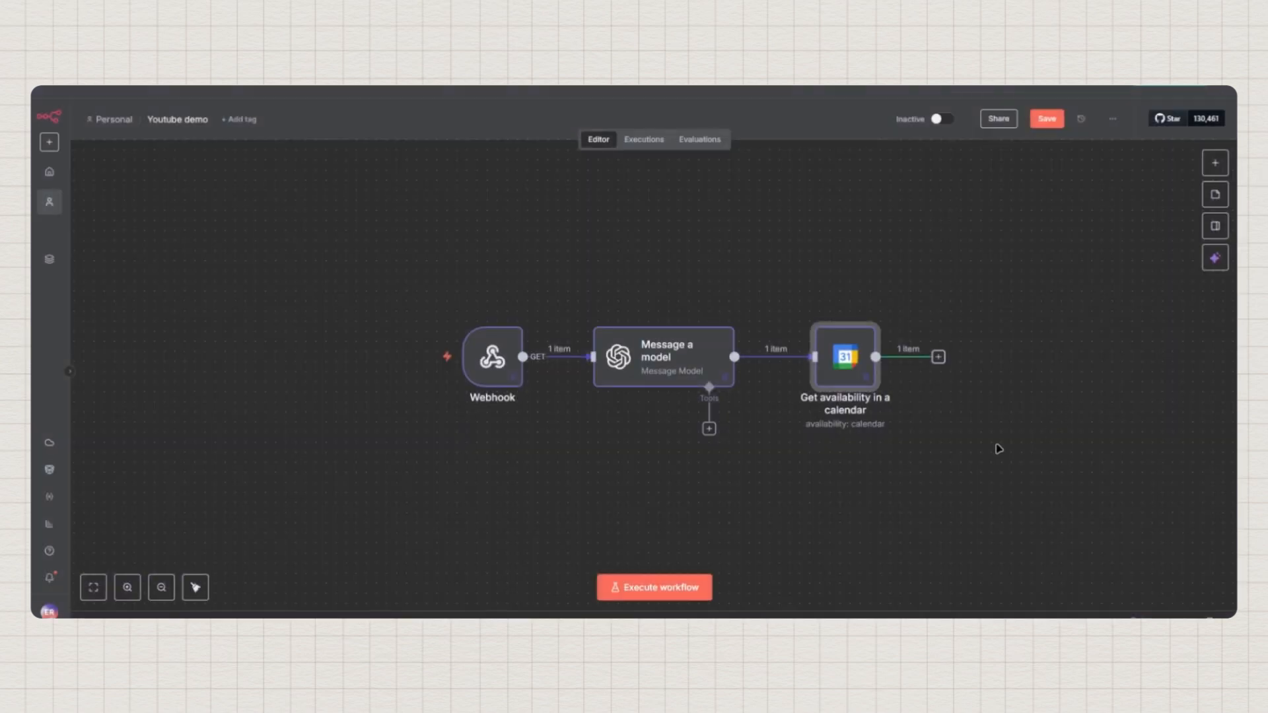
pyautogui.moveTo(912, 432); pyautogui.dragTo(786, 411)
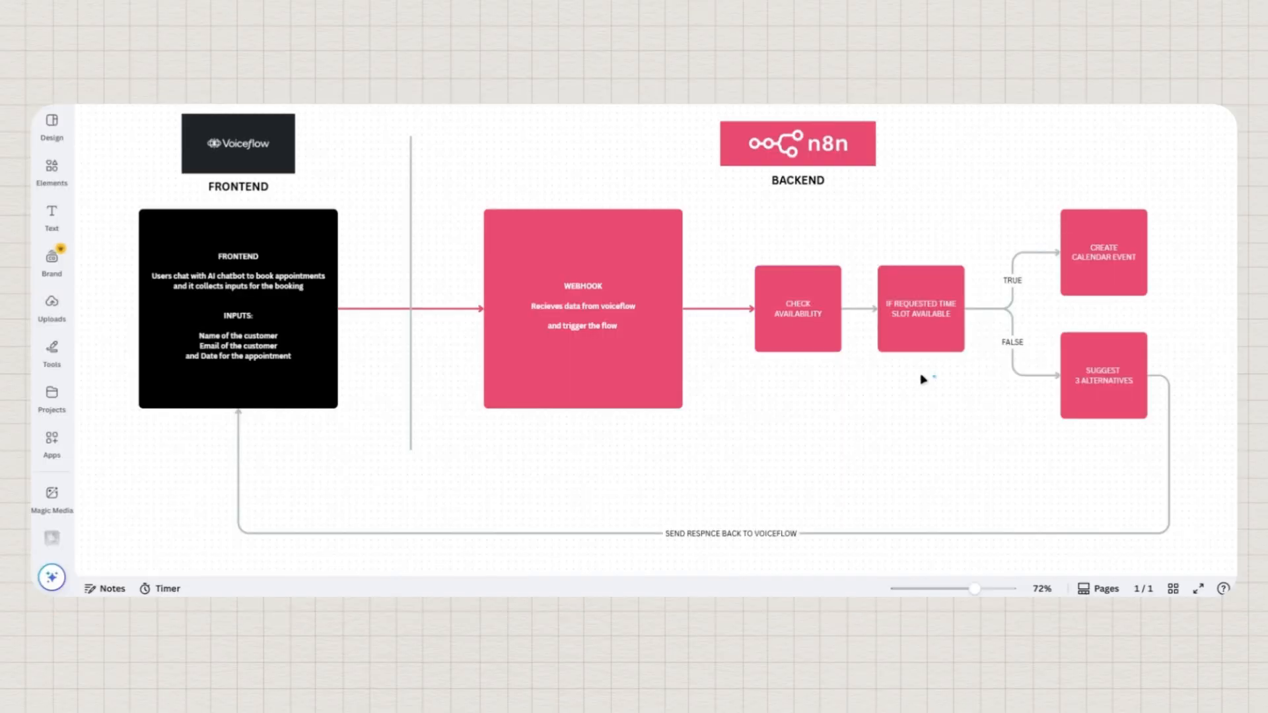
# Highlight the IF REQUESTED TIME SLOT AVAILABLE decision box in the Canva diagram
pyautogui.click(912, 317)
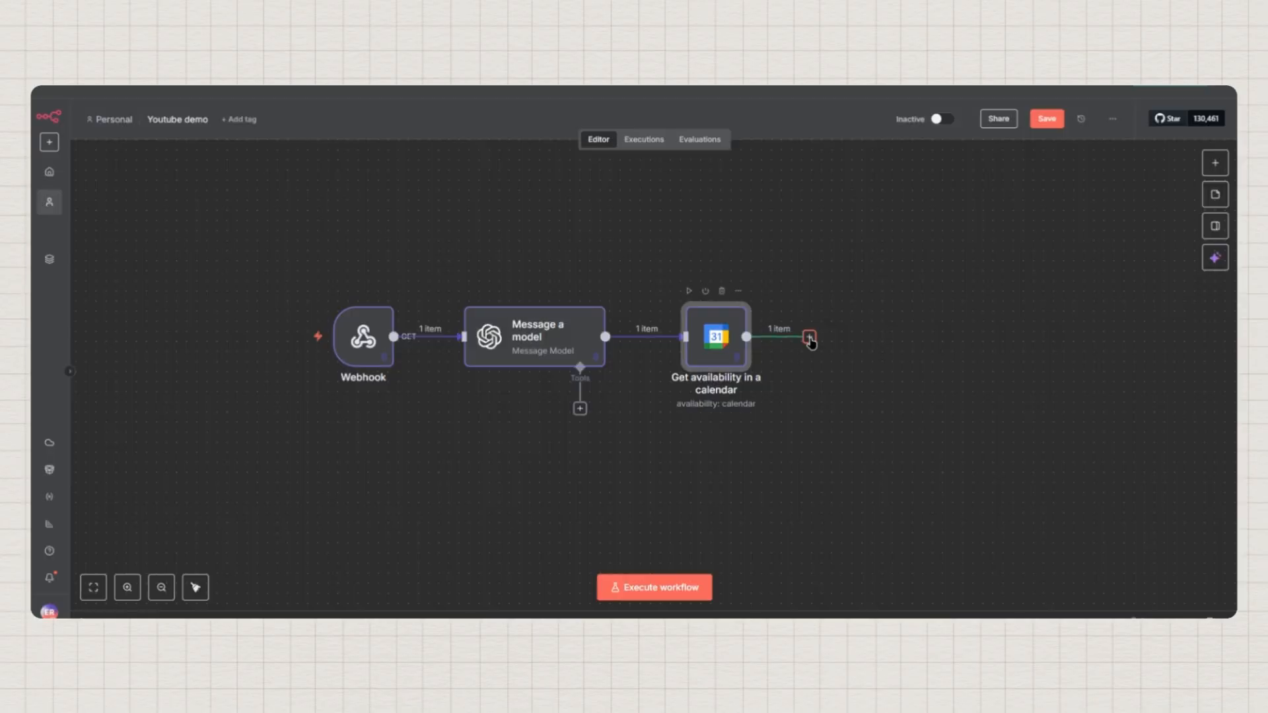
# Add an If node after the availability check, using the available field as value1
pyautogui.click(810, 337)
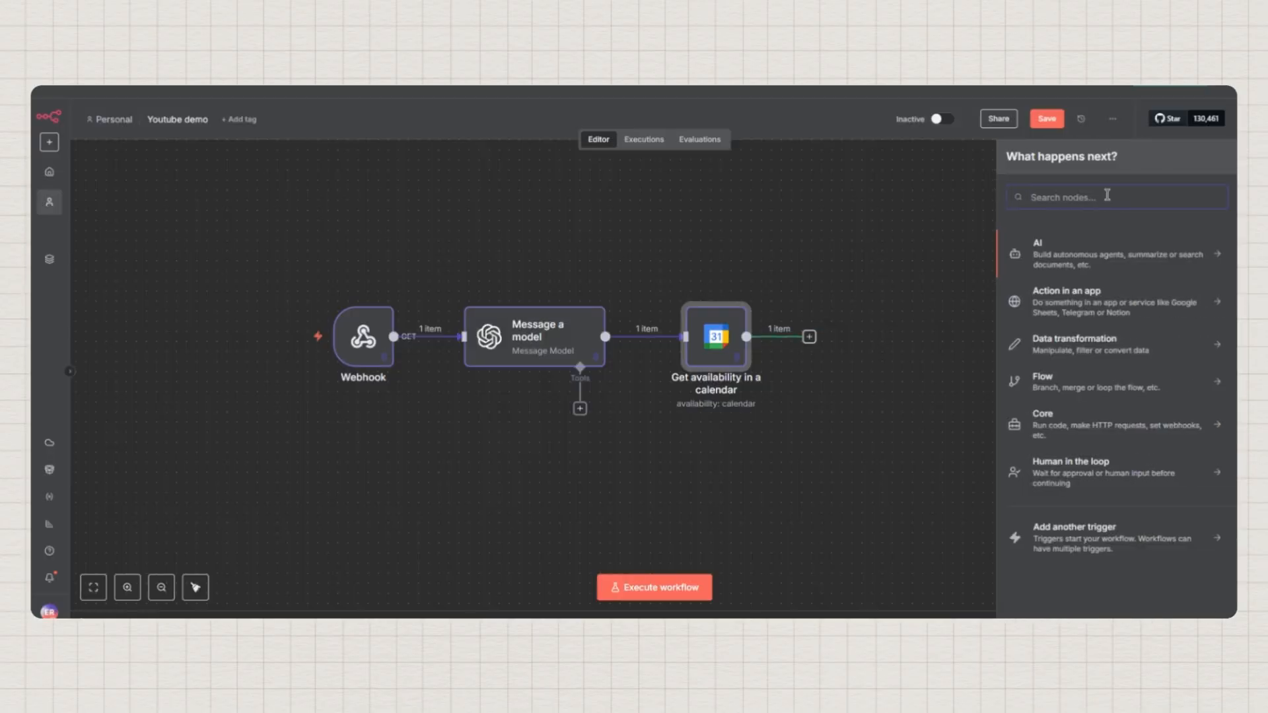
pyautogui.write('if')
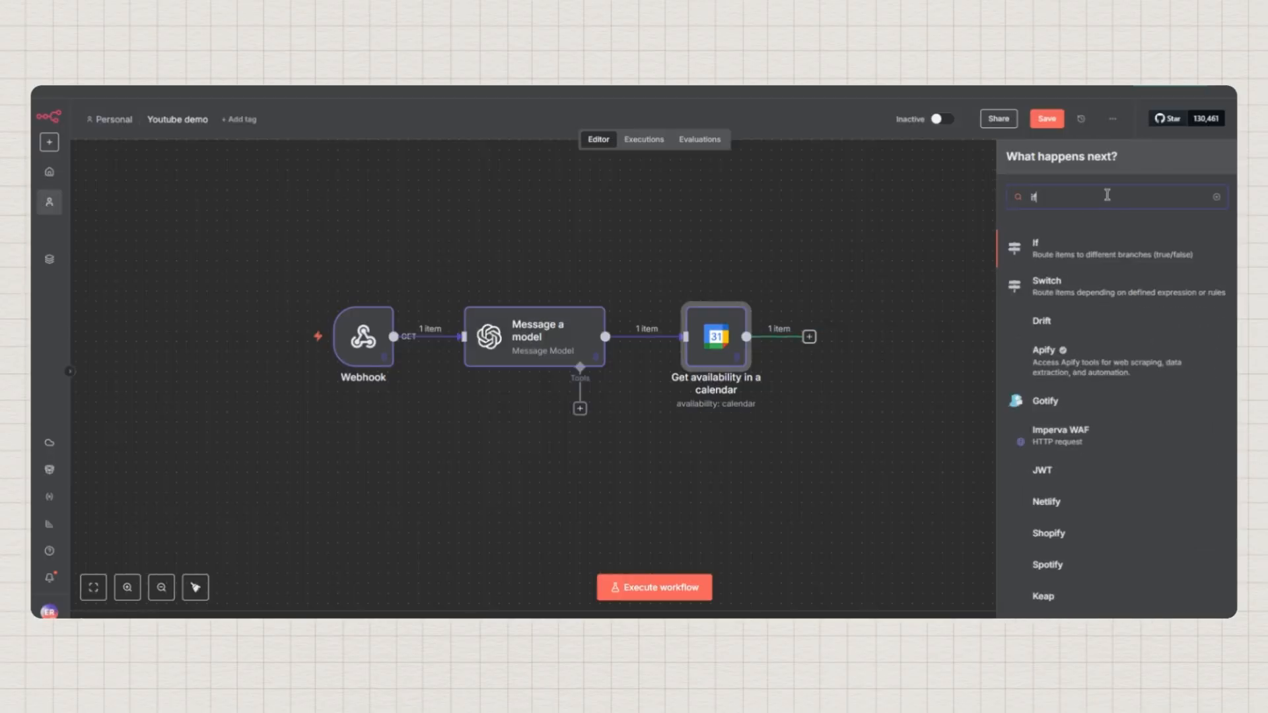
pyautogui.click(1050, 256)
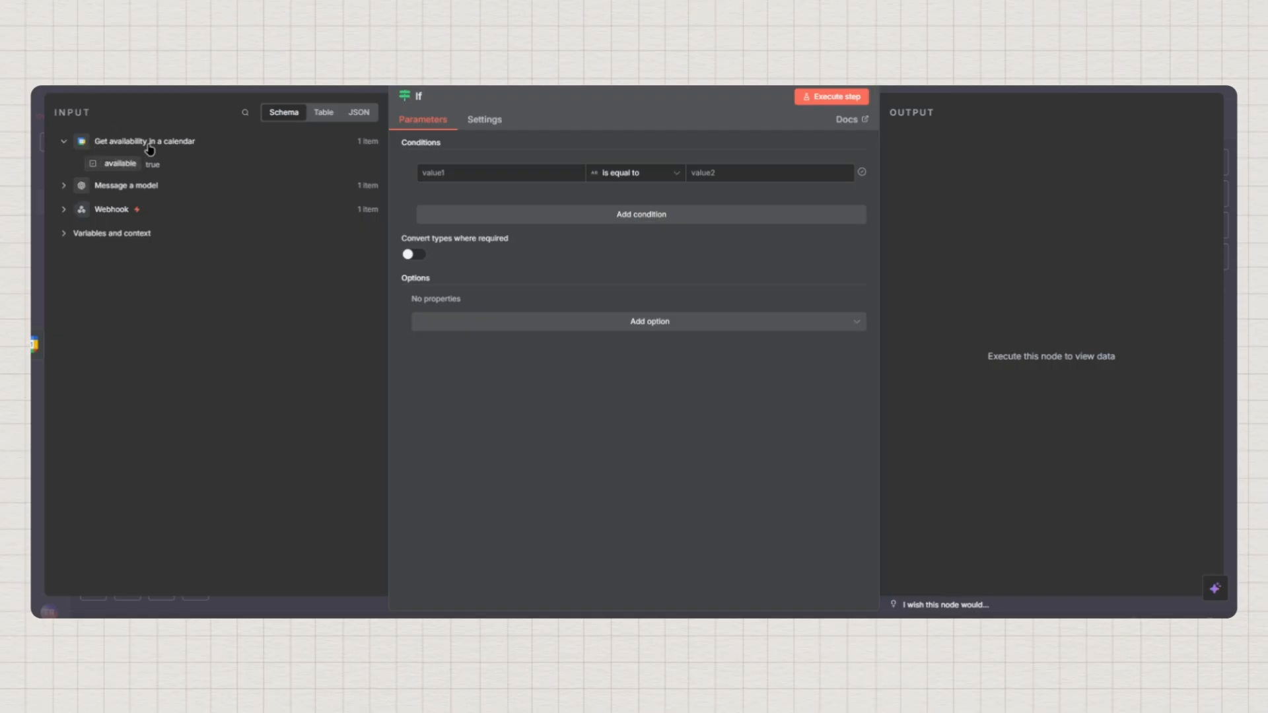
pyautogui.moveTo(111, 167); pyautogui.dragTo(469, 177)
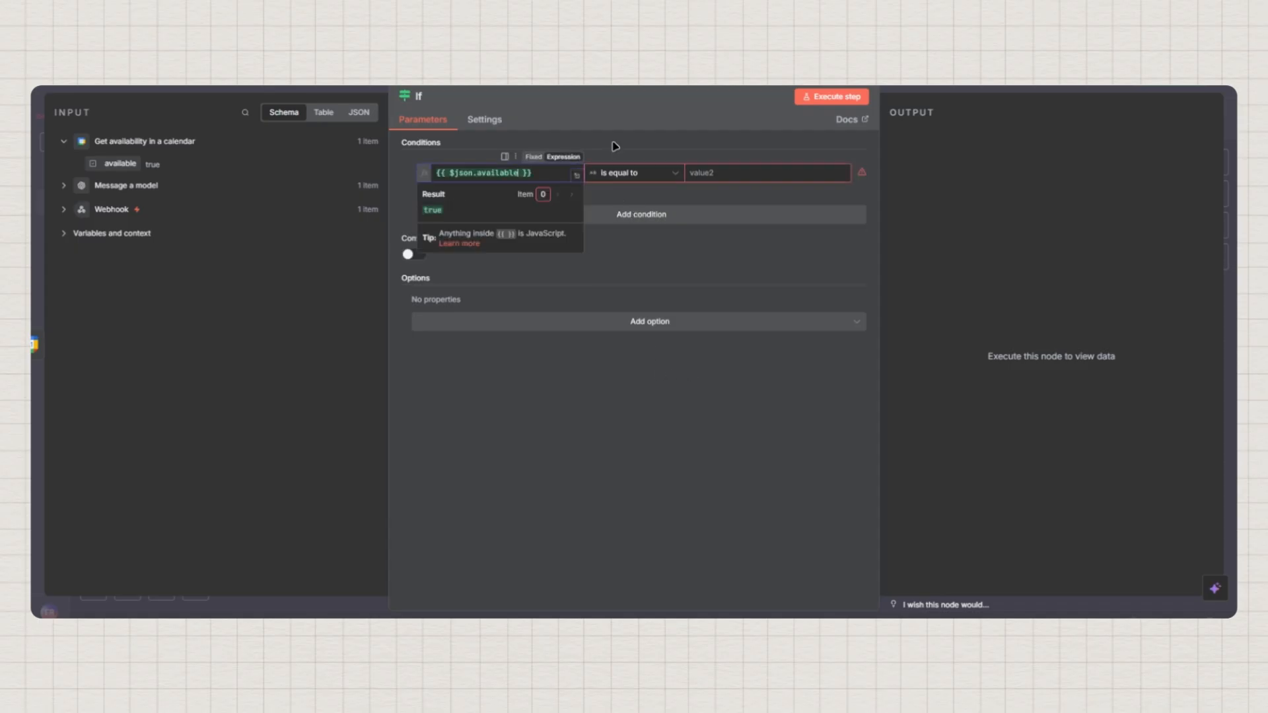
pyautogui.click(615, 146)
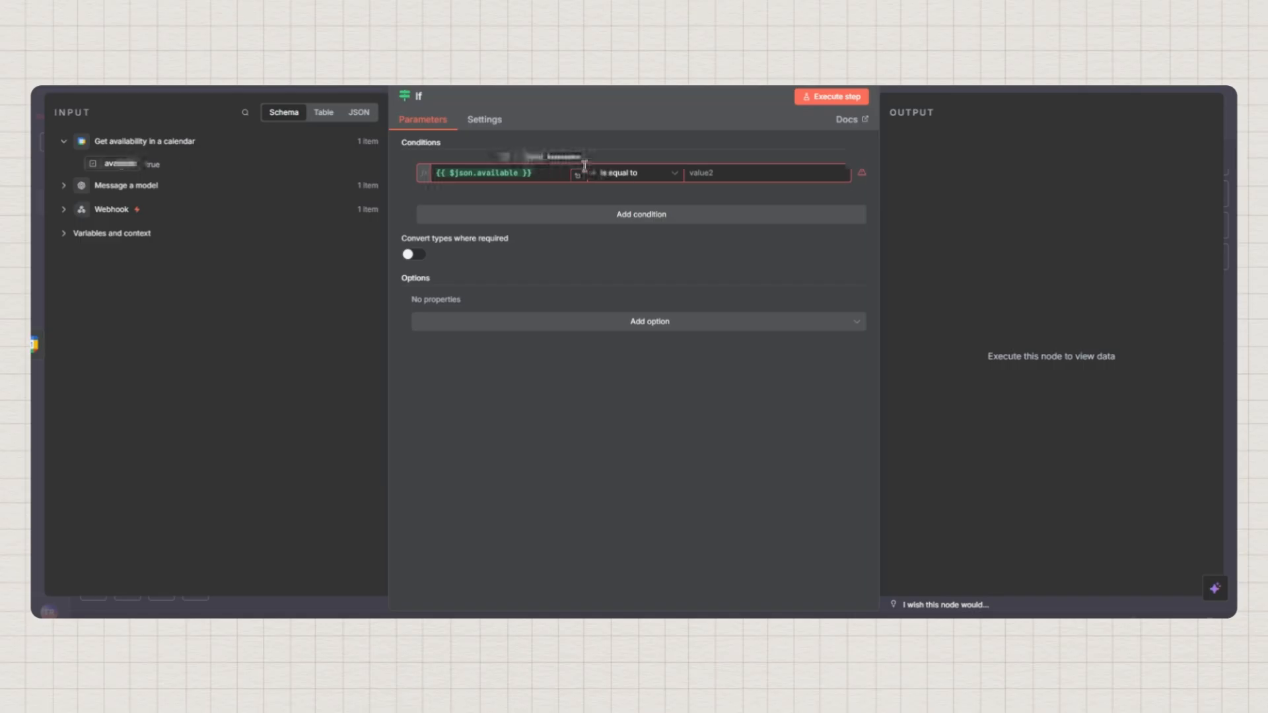
# Set the condition to Boolean is true and test it, confirming the true branch passes 1 item
pyautogui.click(634, 179)
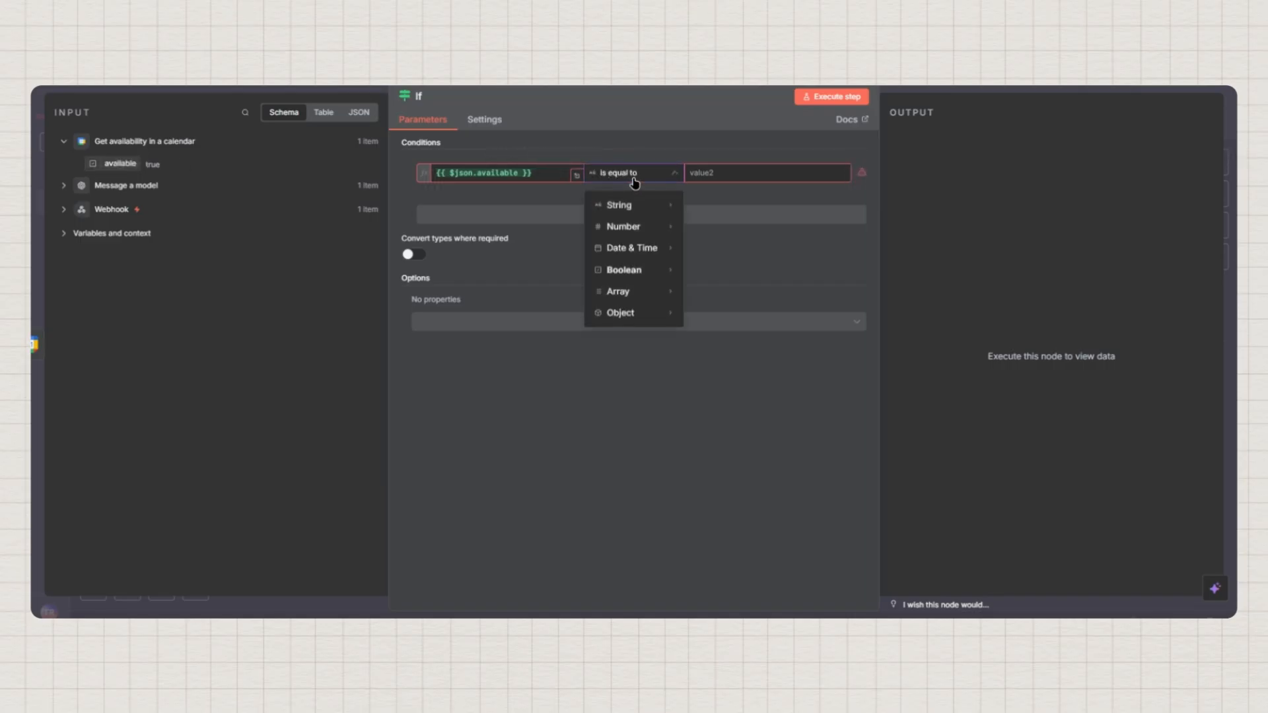
pyautogui.moveTo(634, 270)
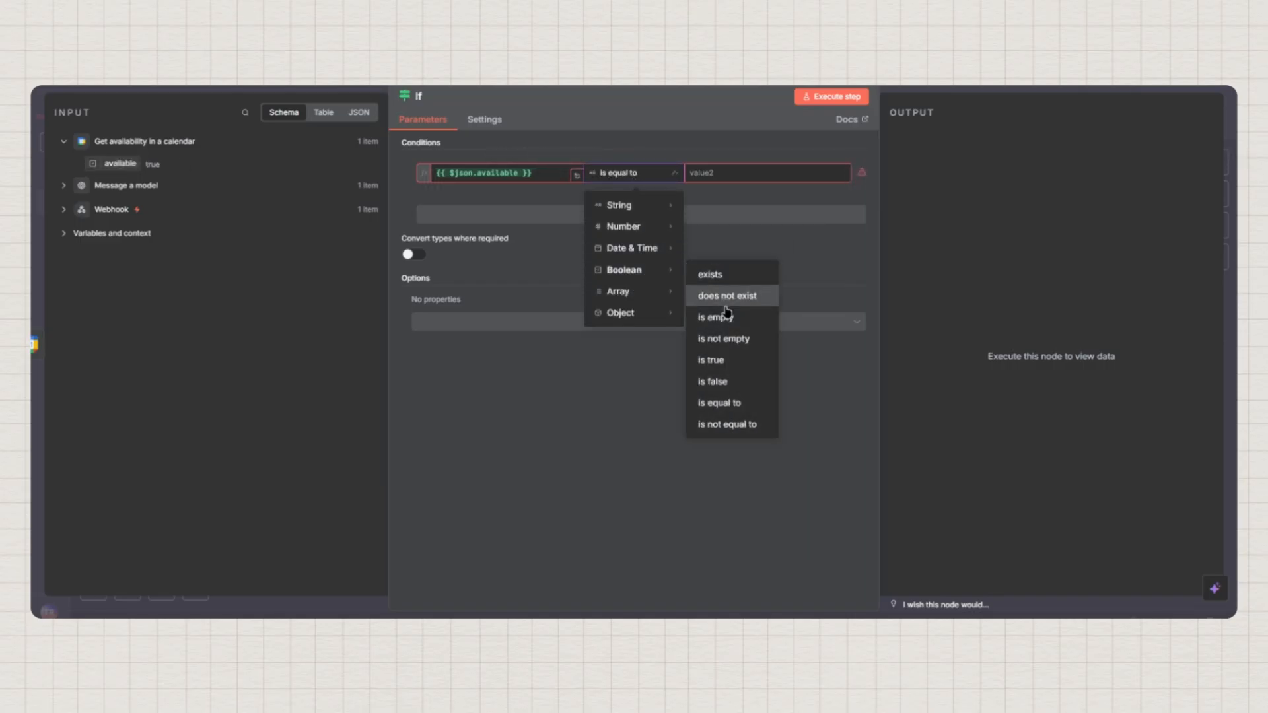
pyautogui.click(718, 361)
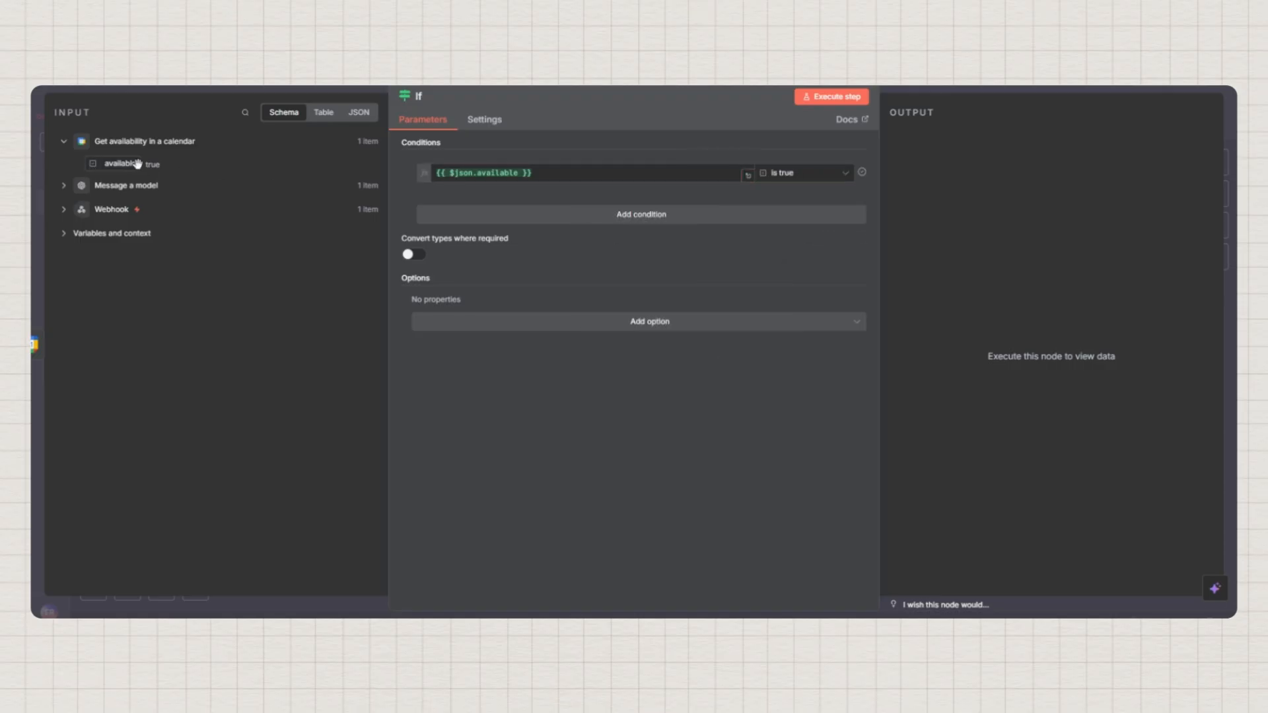
pyautogui.click(825, 99)
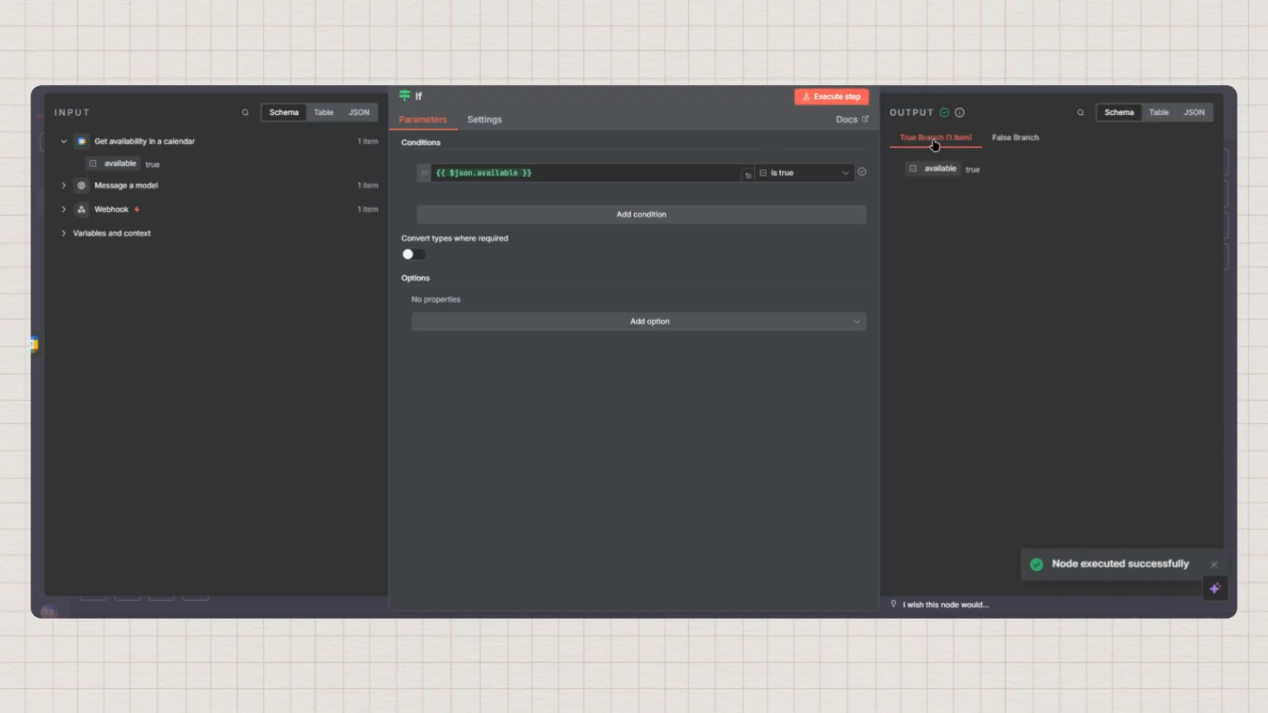
pyautogui.click(1014, 138)
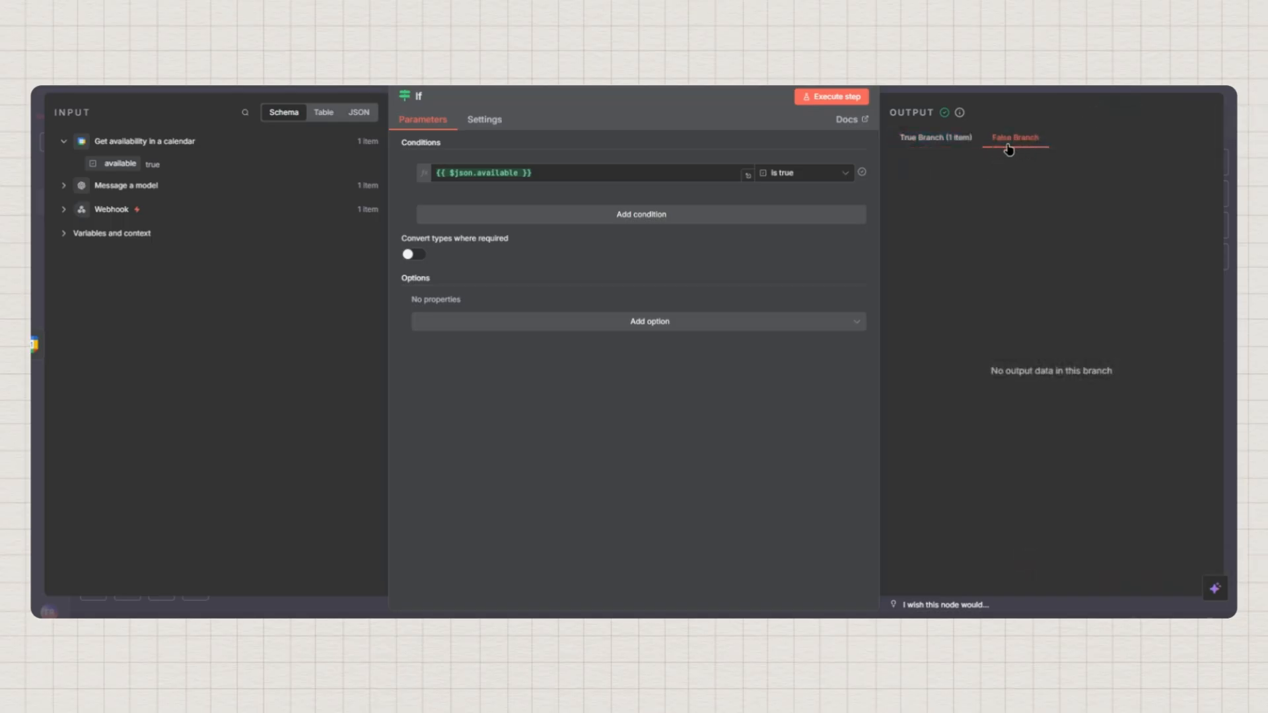
pyautogui.click(946, 139)
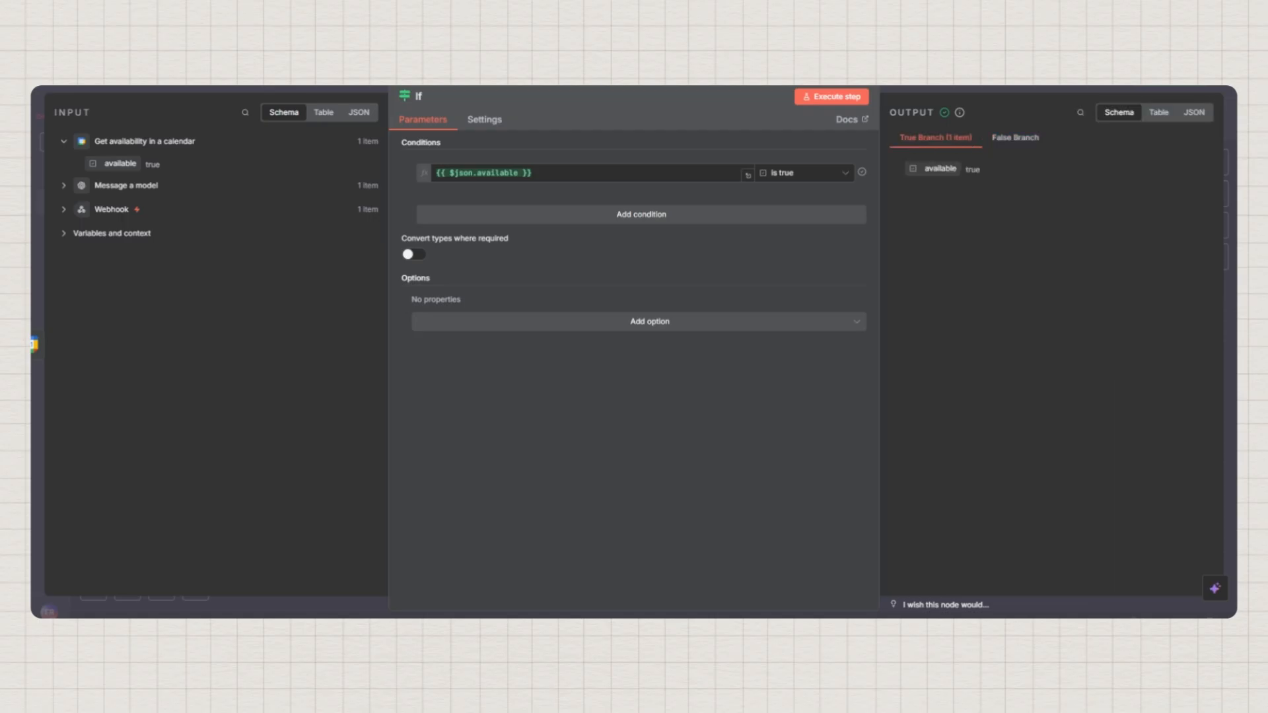
pyautogui.click(1231, 386)
pyautogui.moveTo(918, 400); pyautogui.dragTo(820, 386)
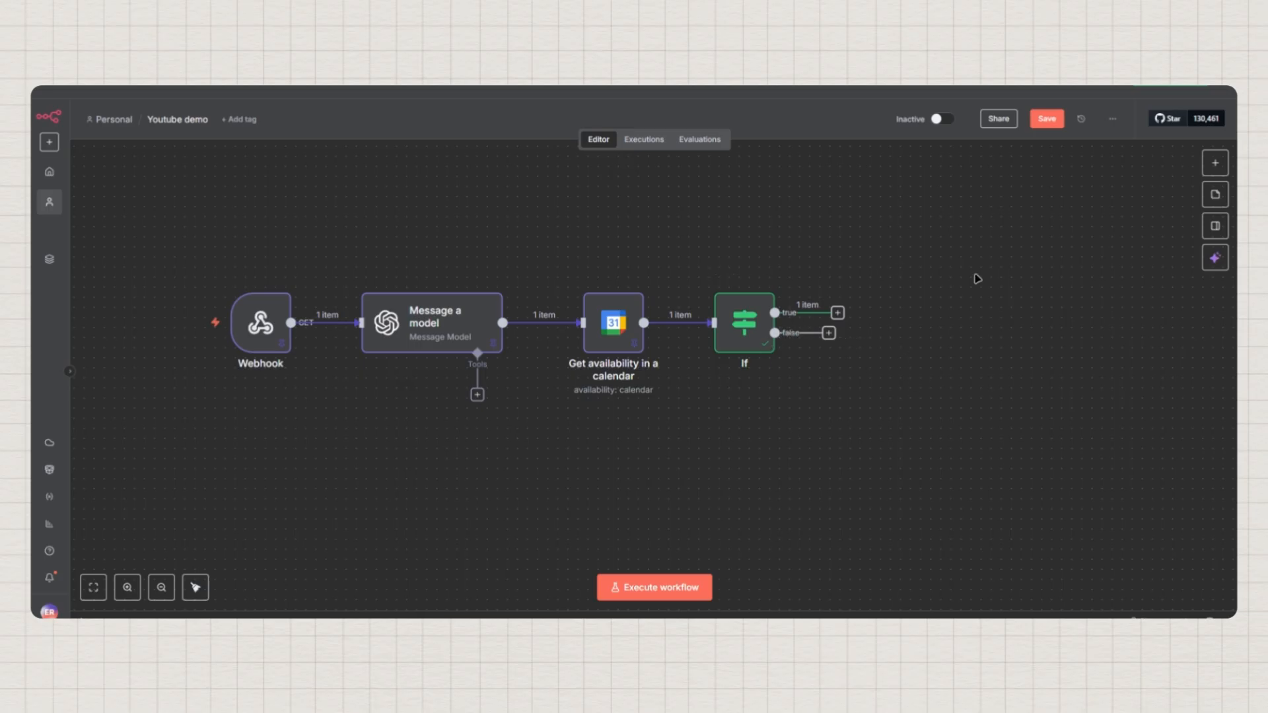
# Add Google Calendar's Create an event action to the If node's true output
pyautogui.click(838, 313)
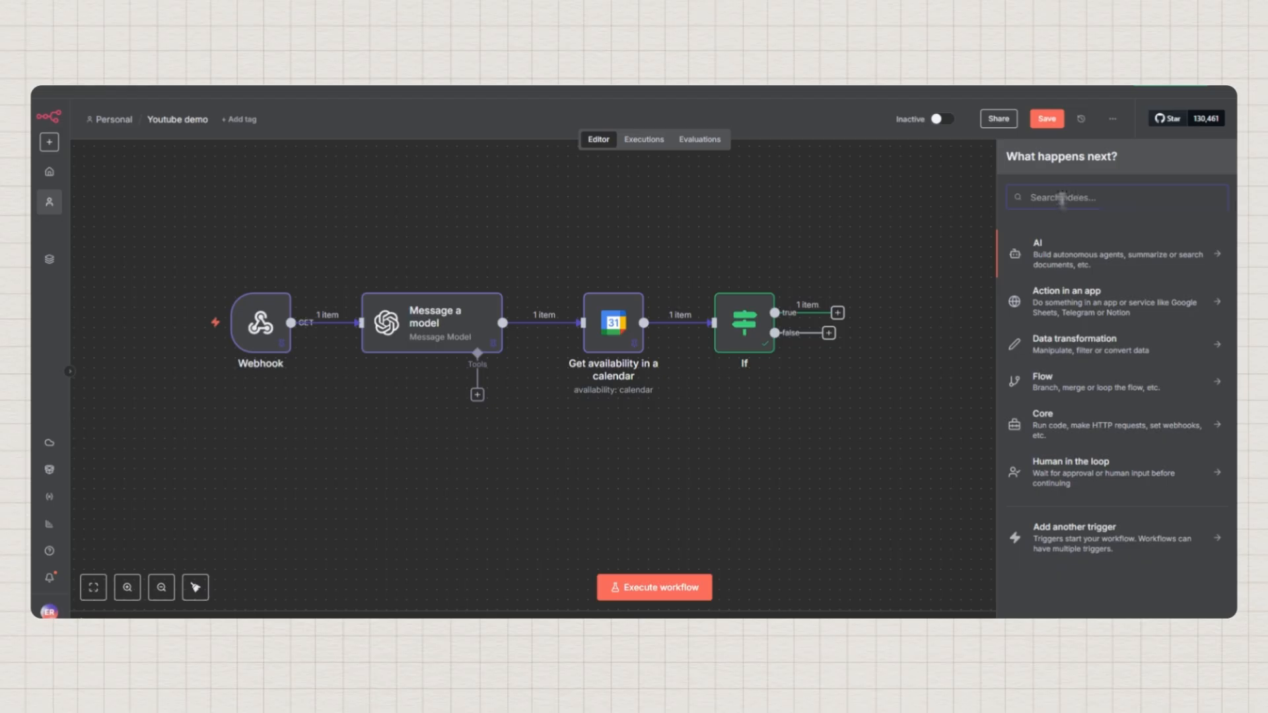
pyautogui.write('google')
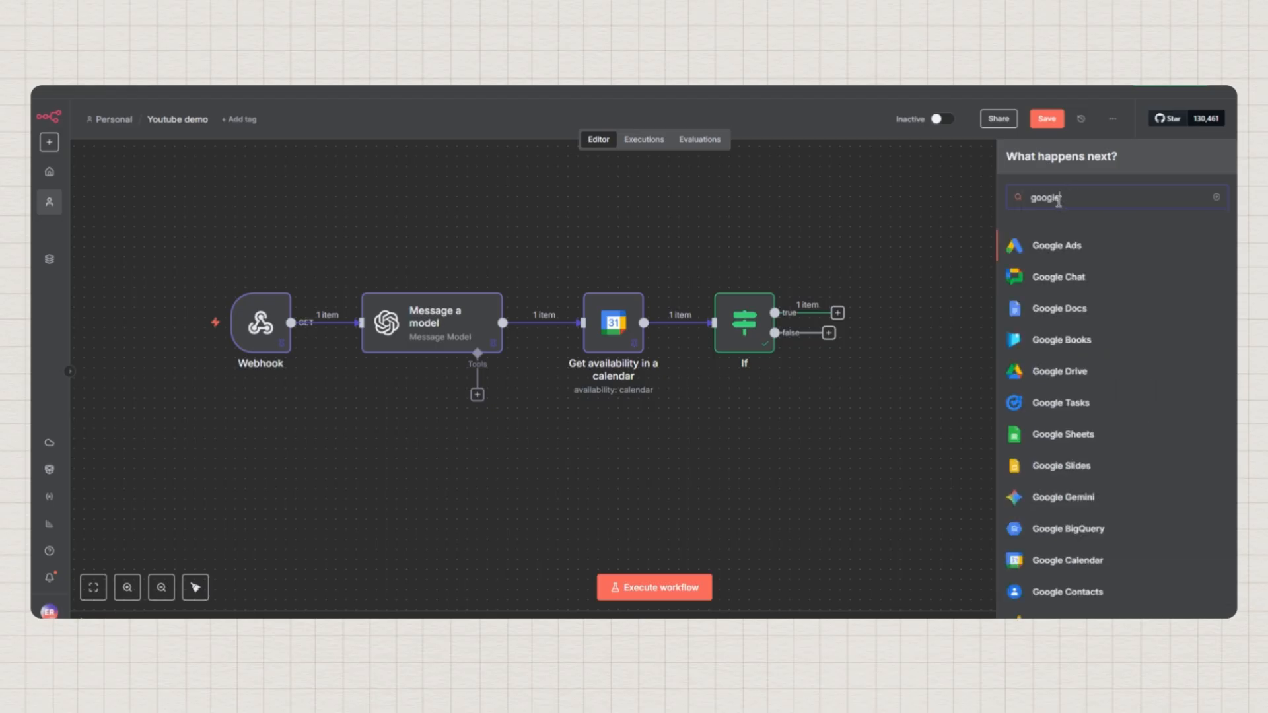
pyautogui.write(' cal')
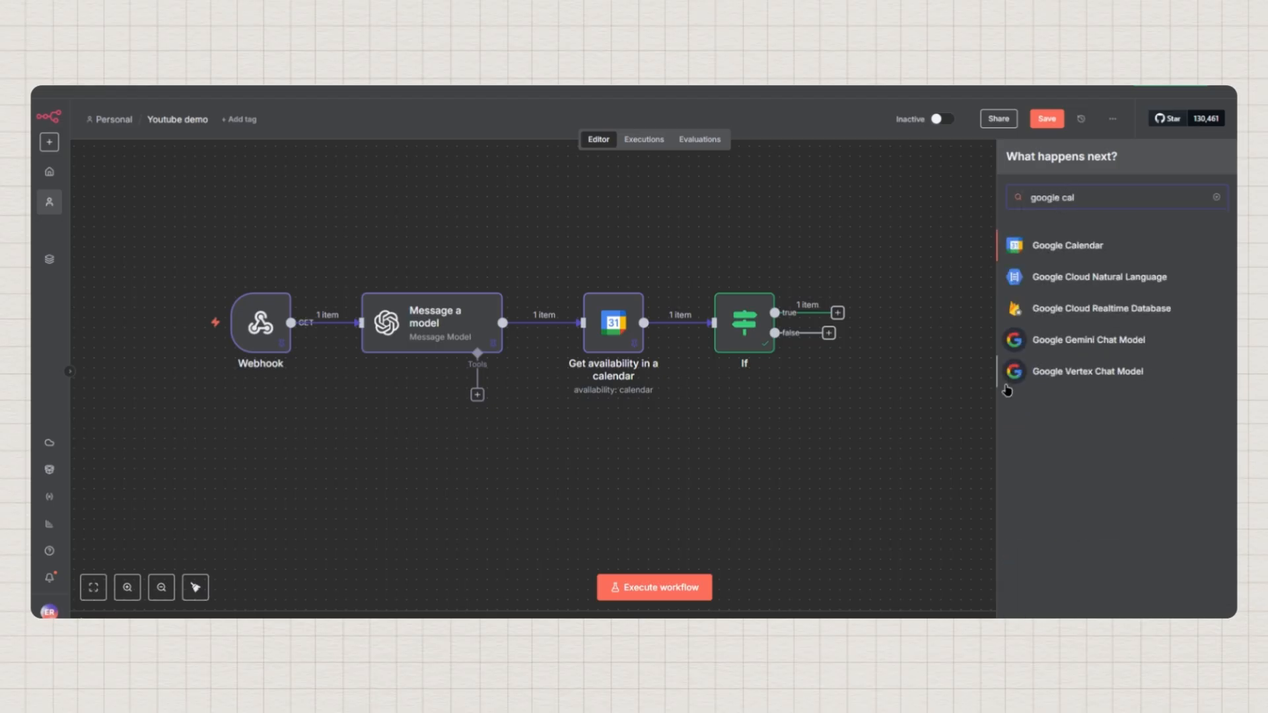
pyautogui.click(1059, 243)
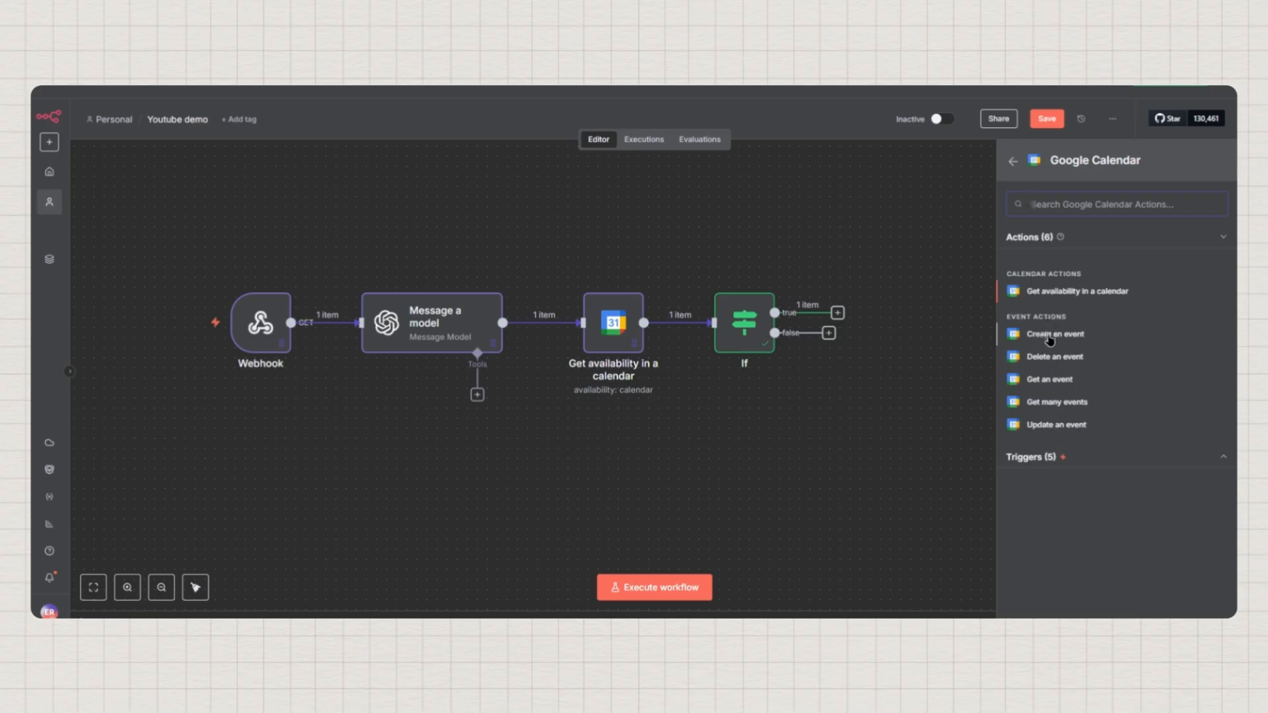
pyautogui.click(1049, 338)
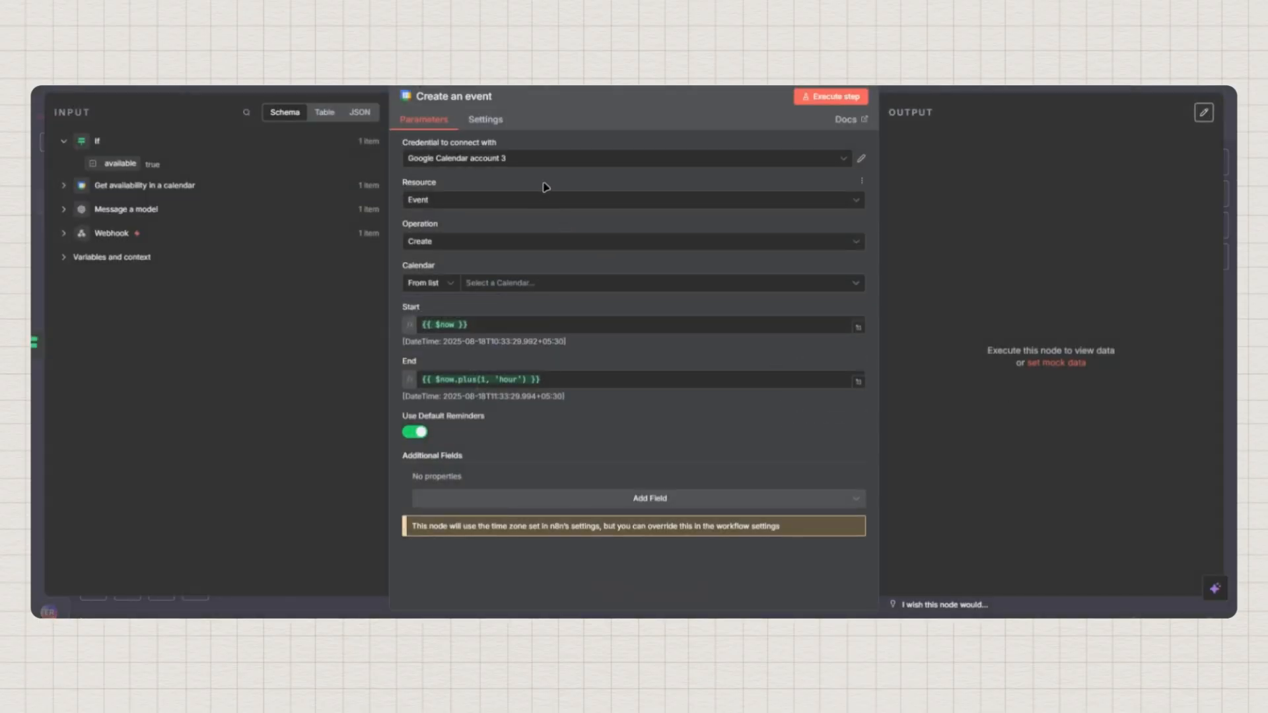
# Select the Google Calendar account credential and the agency's calendar
pyautogui.click(492, 163)
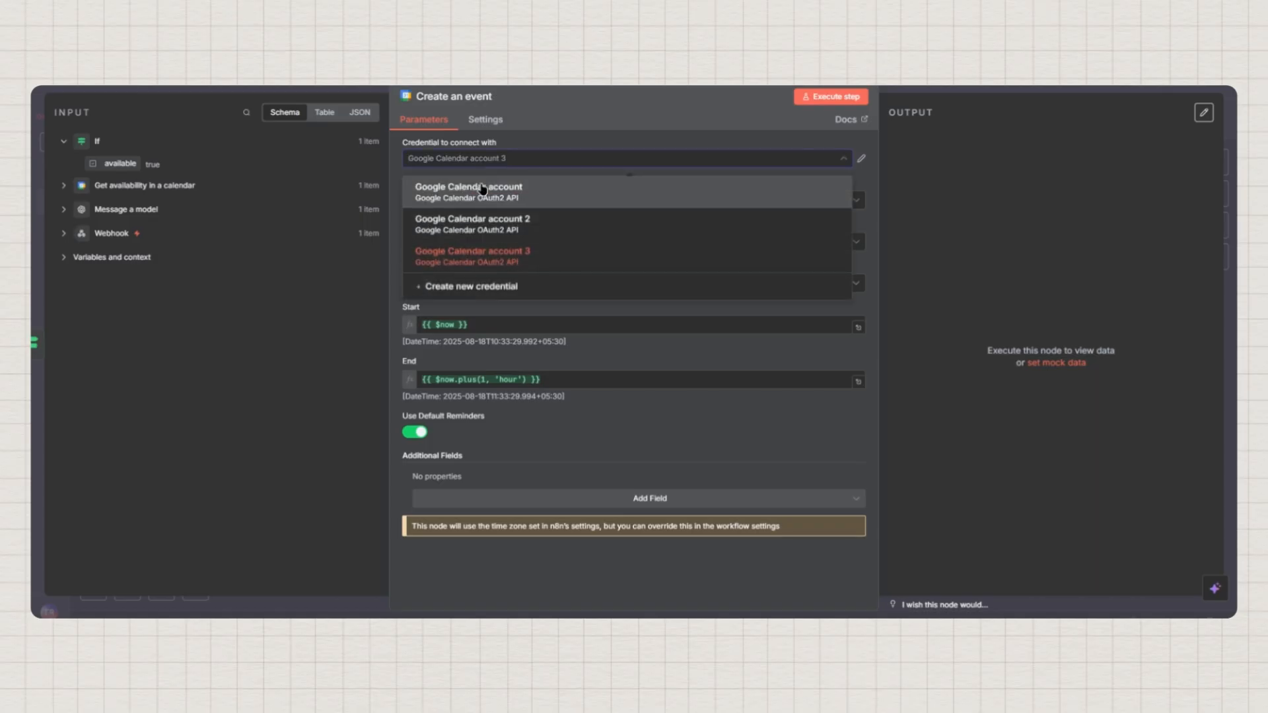
pyautogui.click(486, 190)
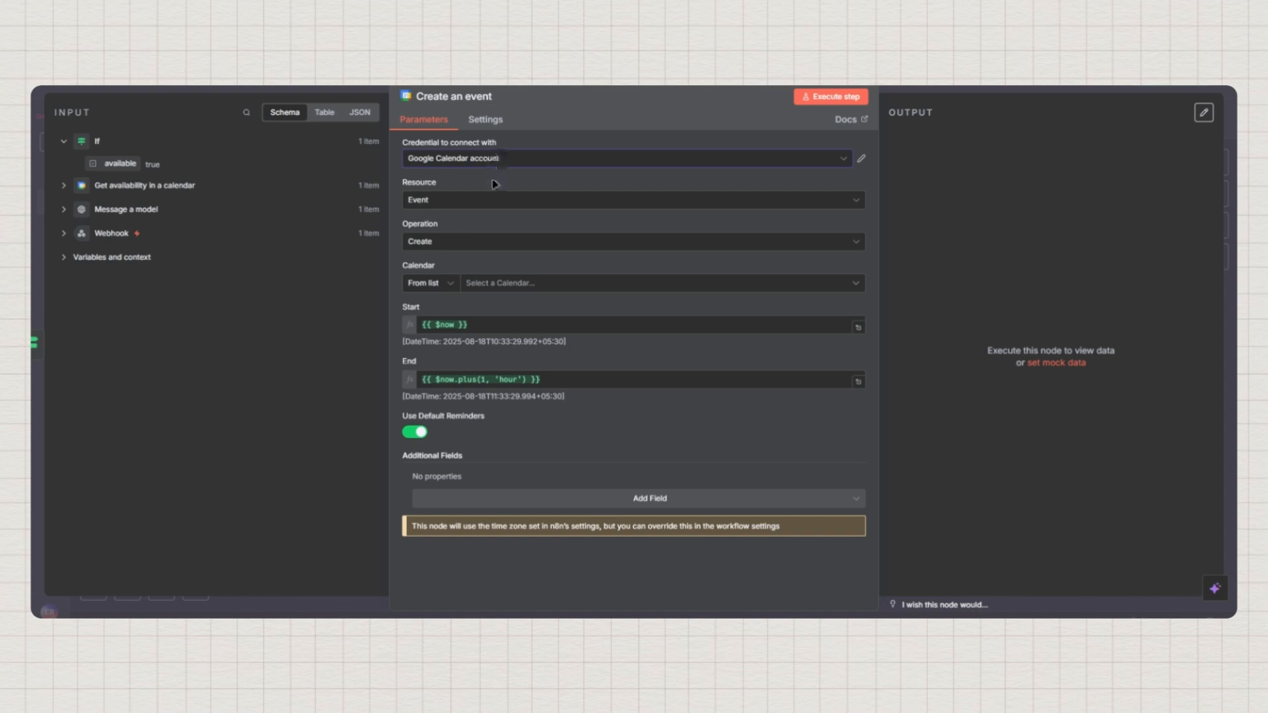
pyautogui.click(509, 288)
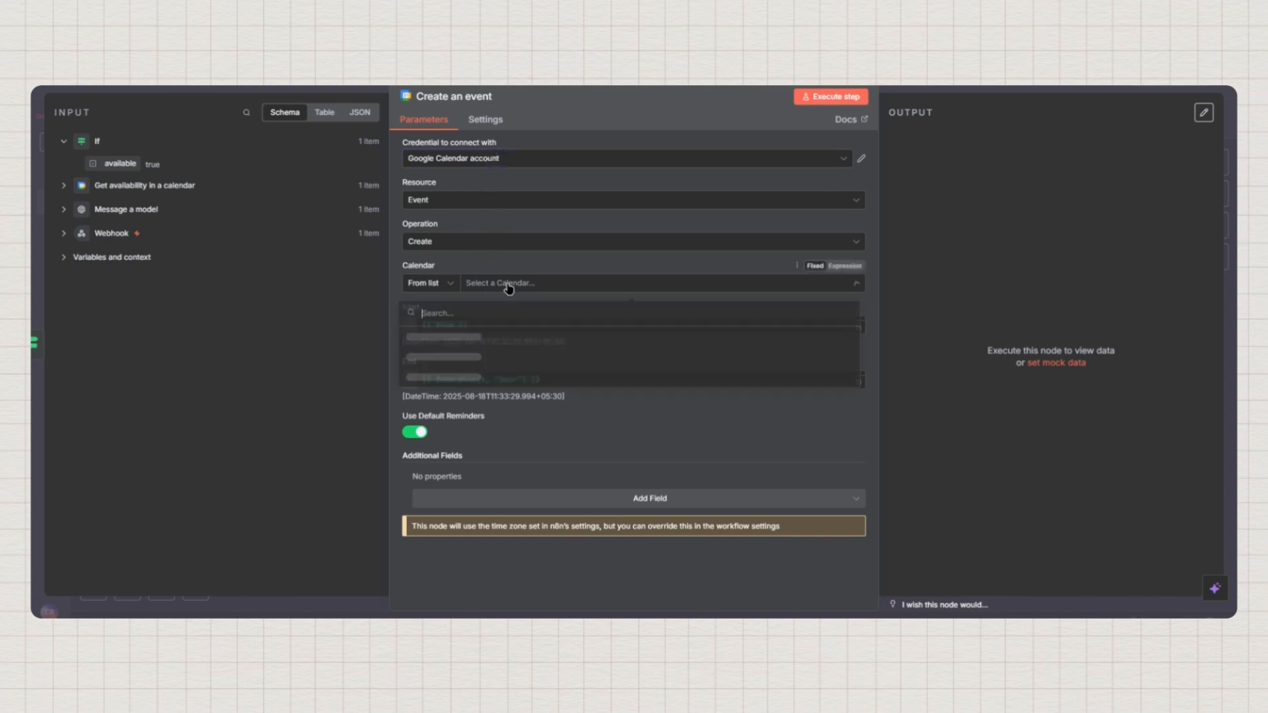
pyautogui.click(489, 357)
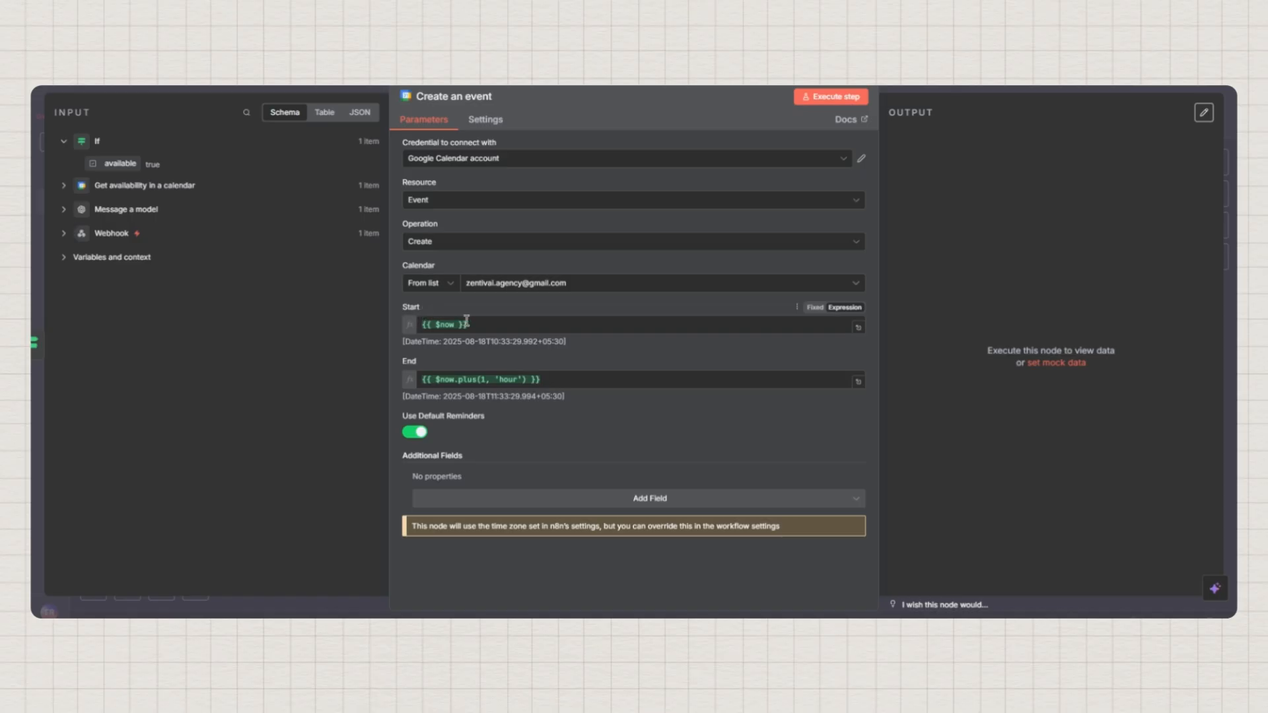
# Clear the default {{ $now }} Start expression and expand the Message a model fields
pyautogui.click(501, 324)
pyautogui.hotkey('ctrl', 'a')
pyautogui.press('BackSpace')
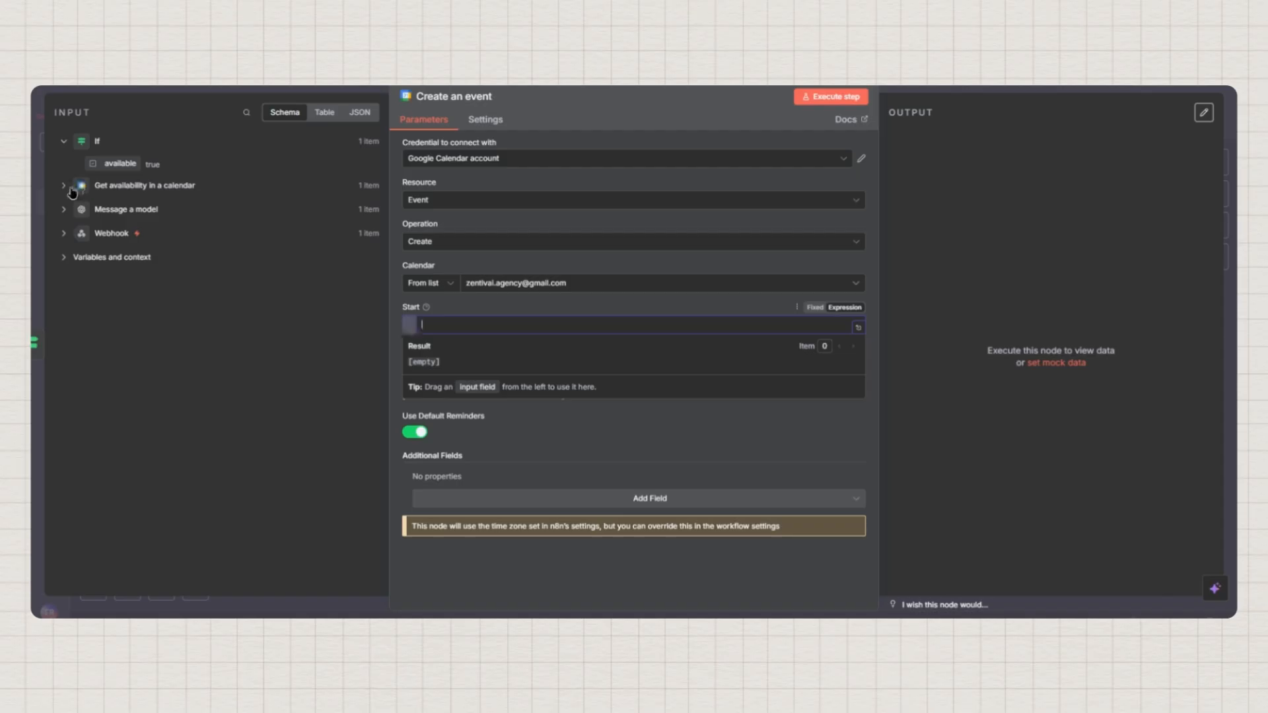
pyautogui.click(61, 211)
pyautogui.click(61, 210)
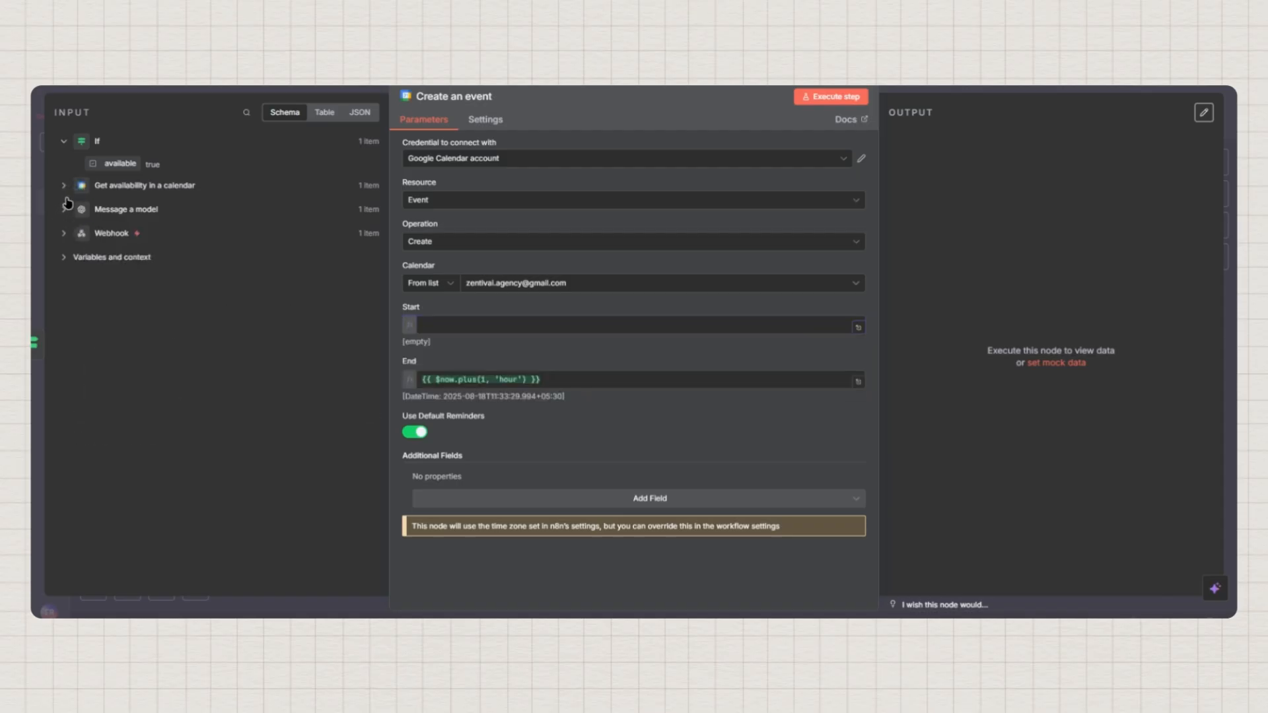
pyautogui.click(62, 141)
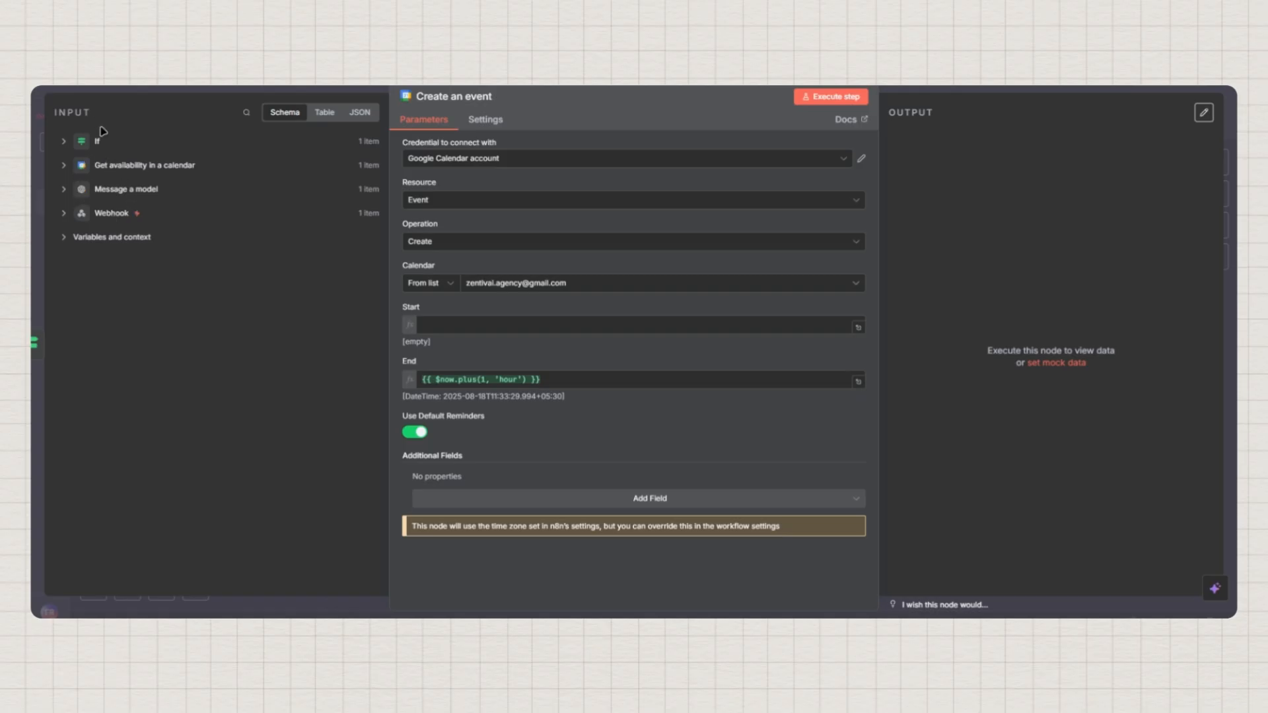
pyautogui.click(64, 190)
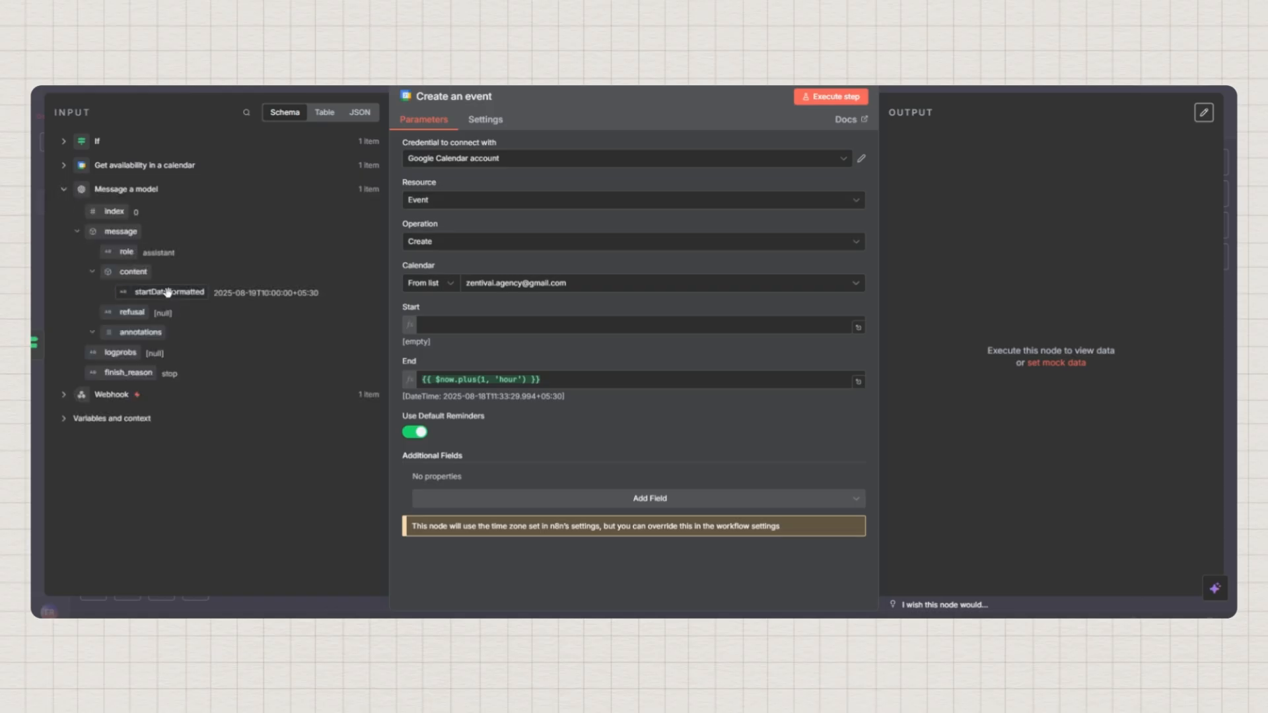
# Fill Start with startDateFormatted and clear the old End expression
pyautogui.moveTo(170, 292); pyautogui.dragTo(457, 320)
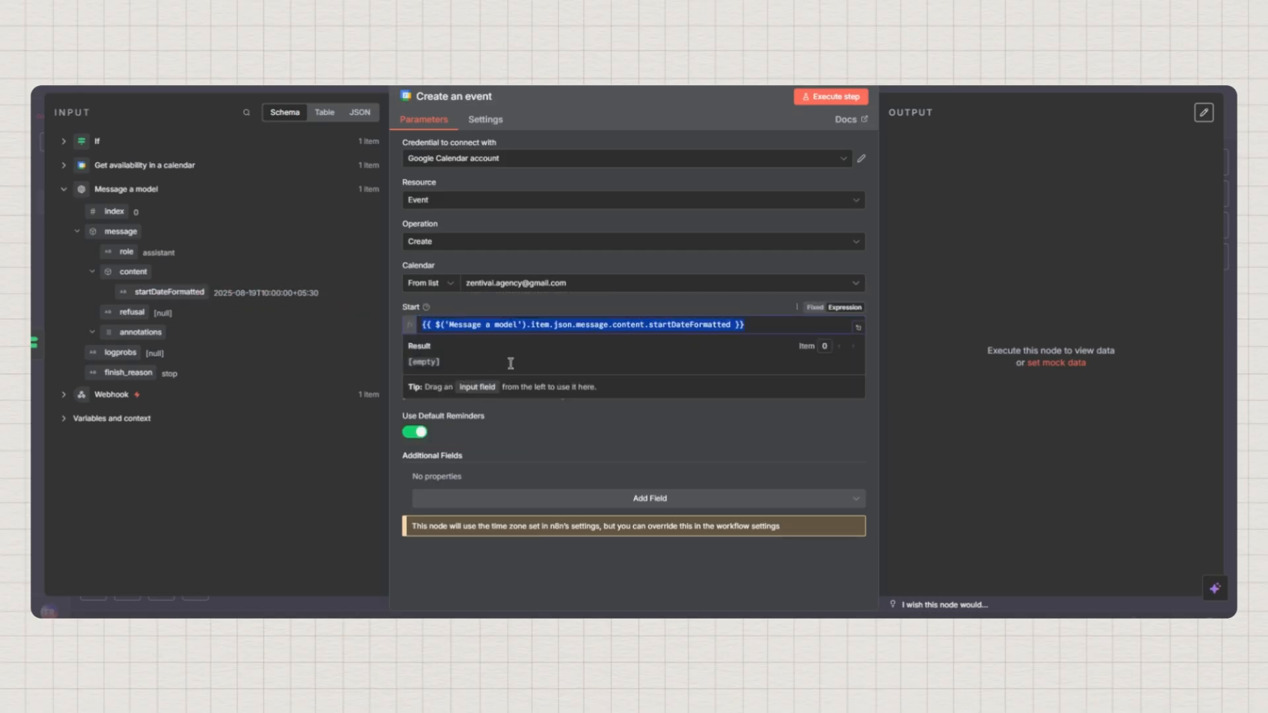
pyautogui.click(661, 306)
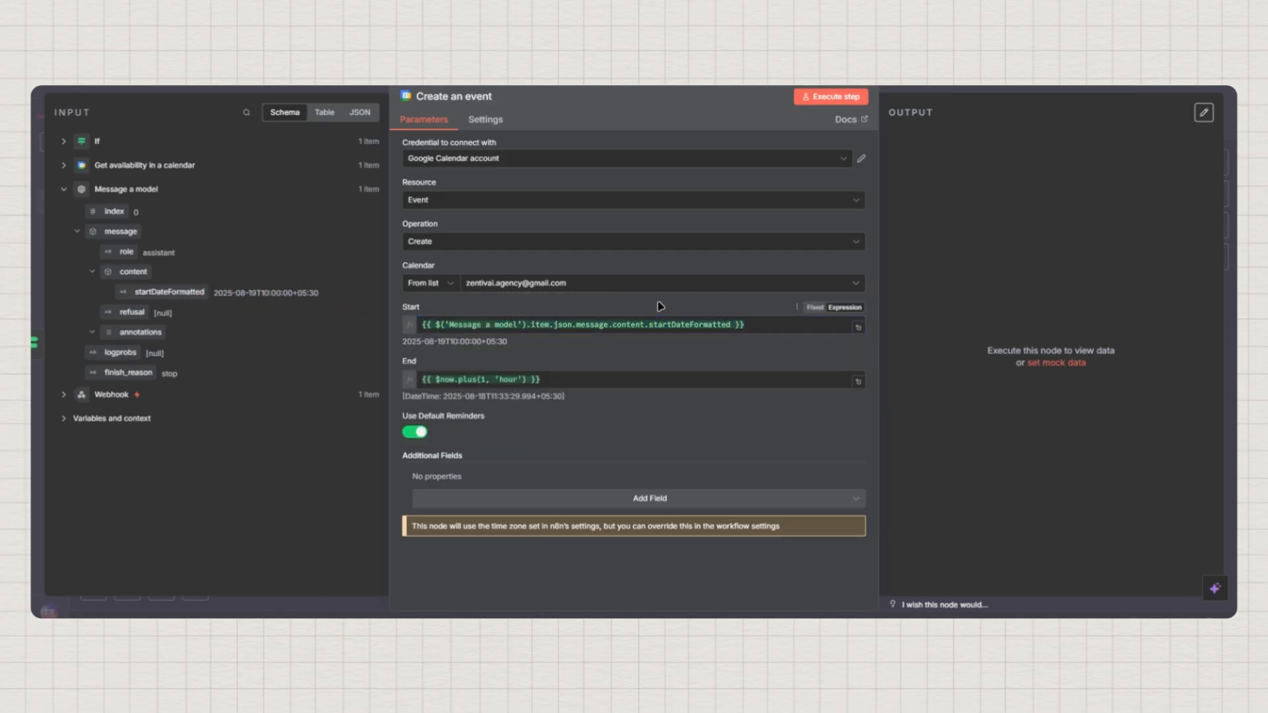
pyautogui.tripleClick(557, 382)
pyautogui.press('BackSpace')
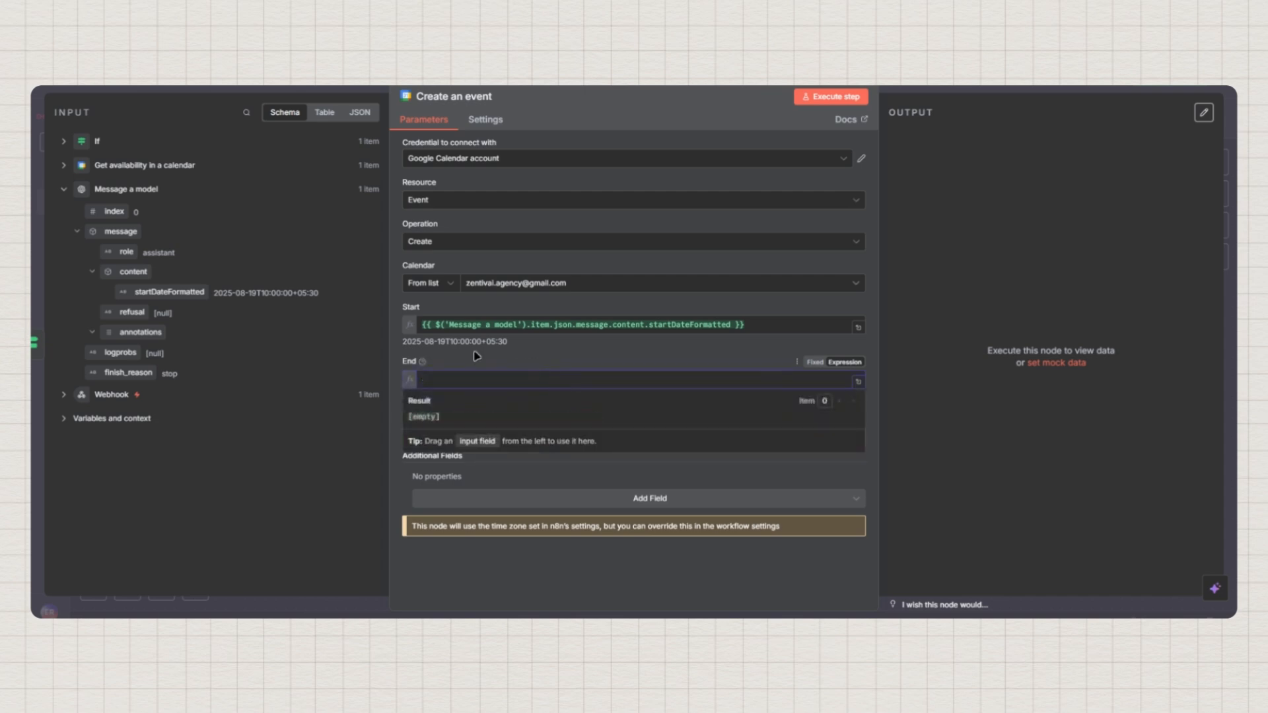
# Set End to startDateFormatted.toDateTime().plus(1, 'hours'), then switch to Google Calendar
pyautogui.moveTo(208, 297); pyautogui.dragTo(462, 383)
pyautogui.click(733, 381)
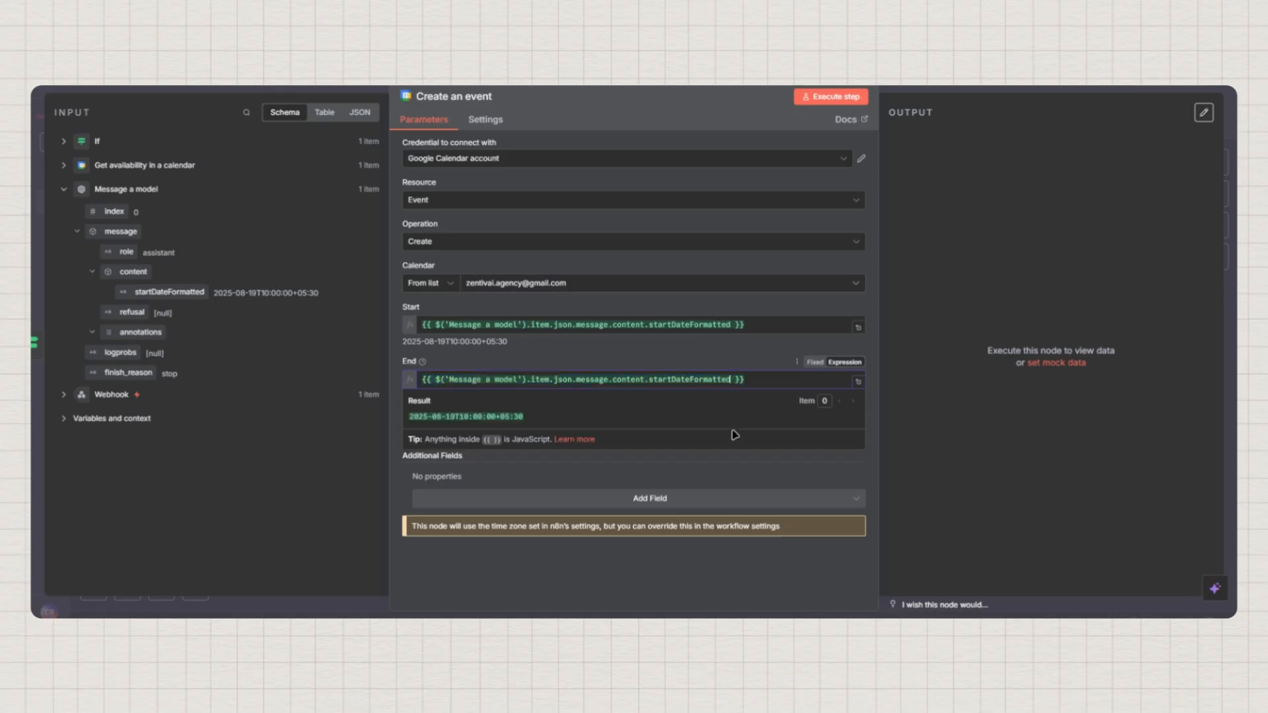
pyautogui.write('.')
pyautogui.press('Return')
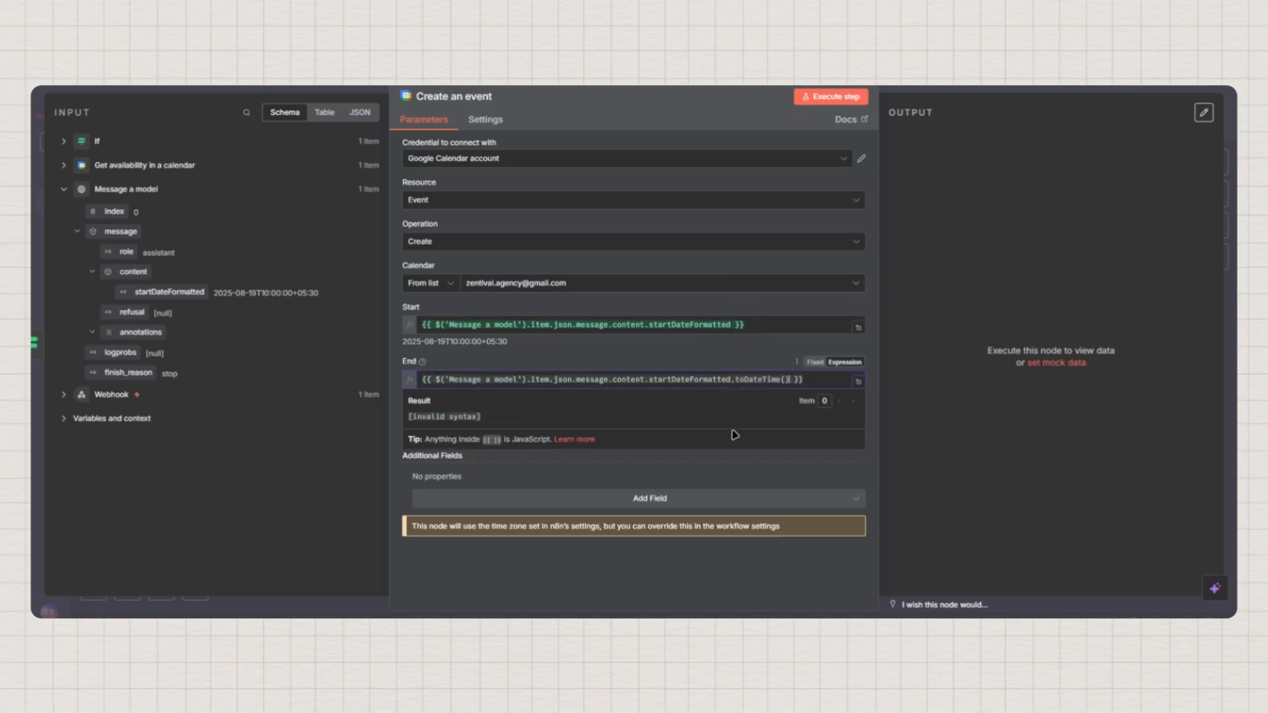
pyautogui.write('.')
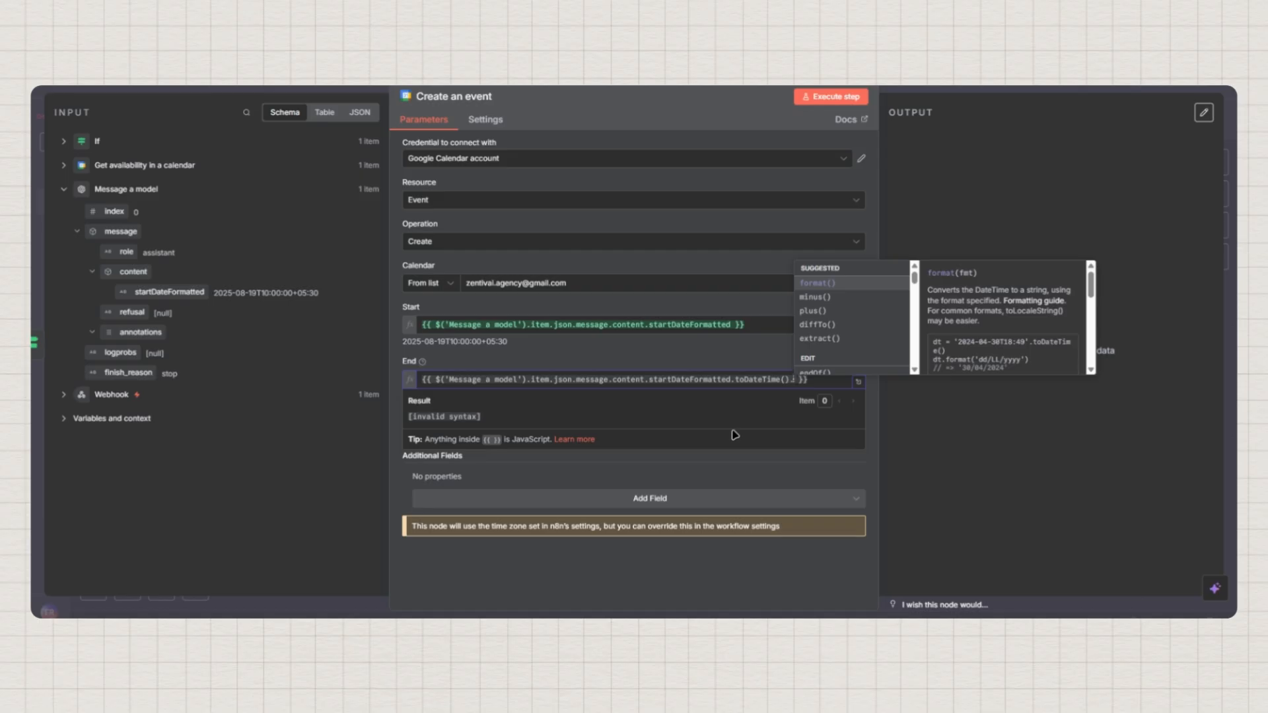
pyautogui.press('Down')
pyautogui.press('Down')
pyautogui.press('Return')
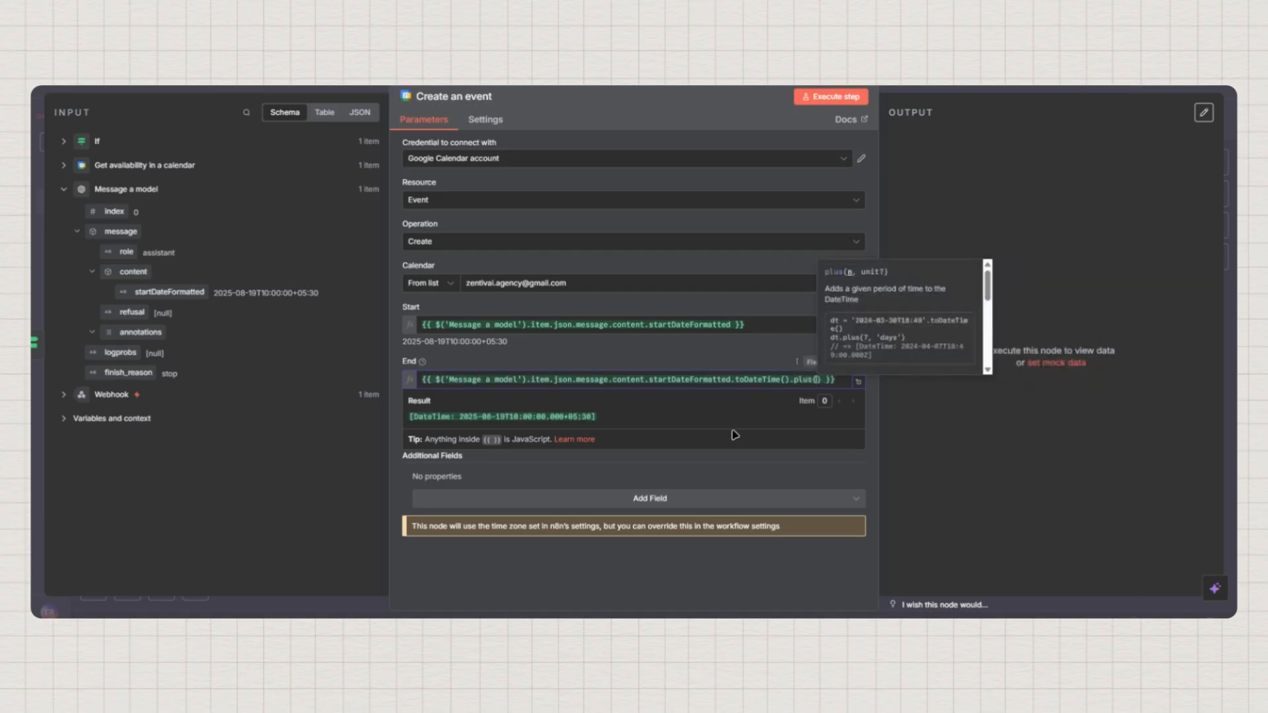
pyautogui.write('1, ')
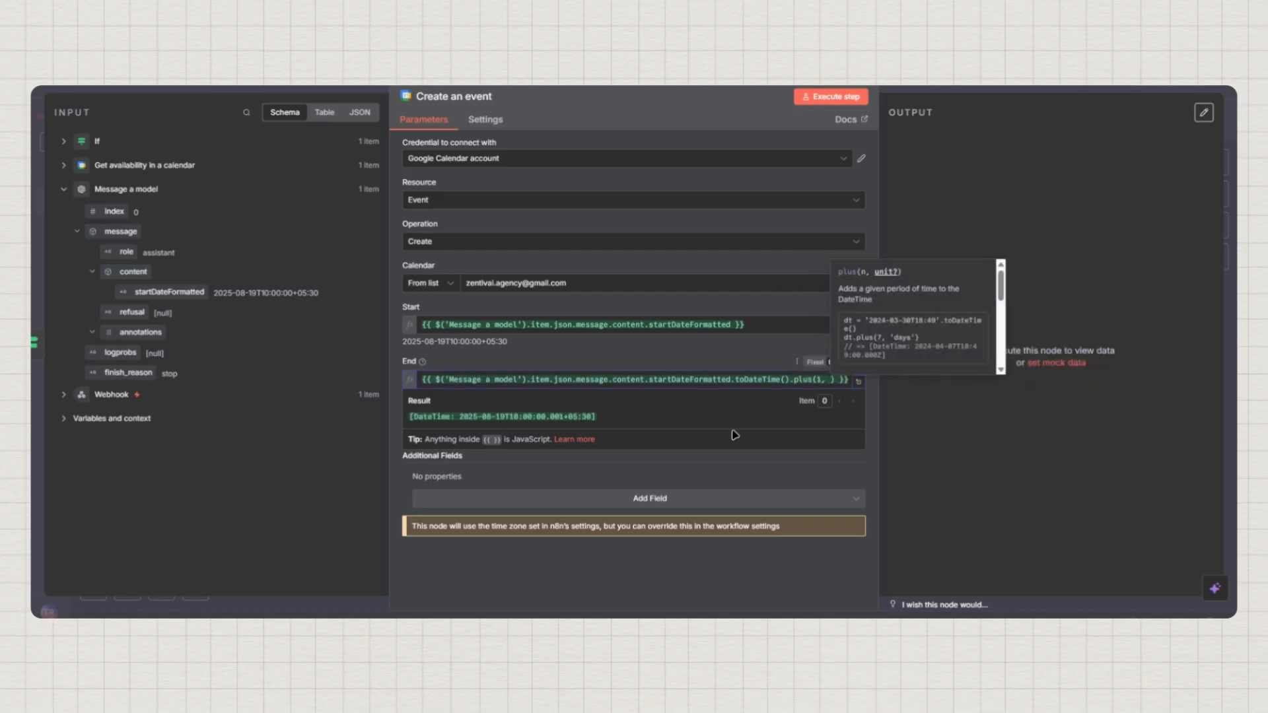
pyautogui.write("'hours'")
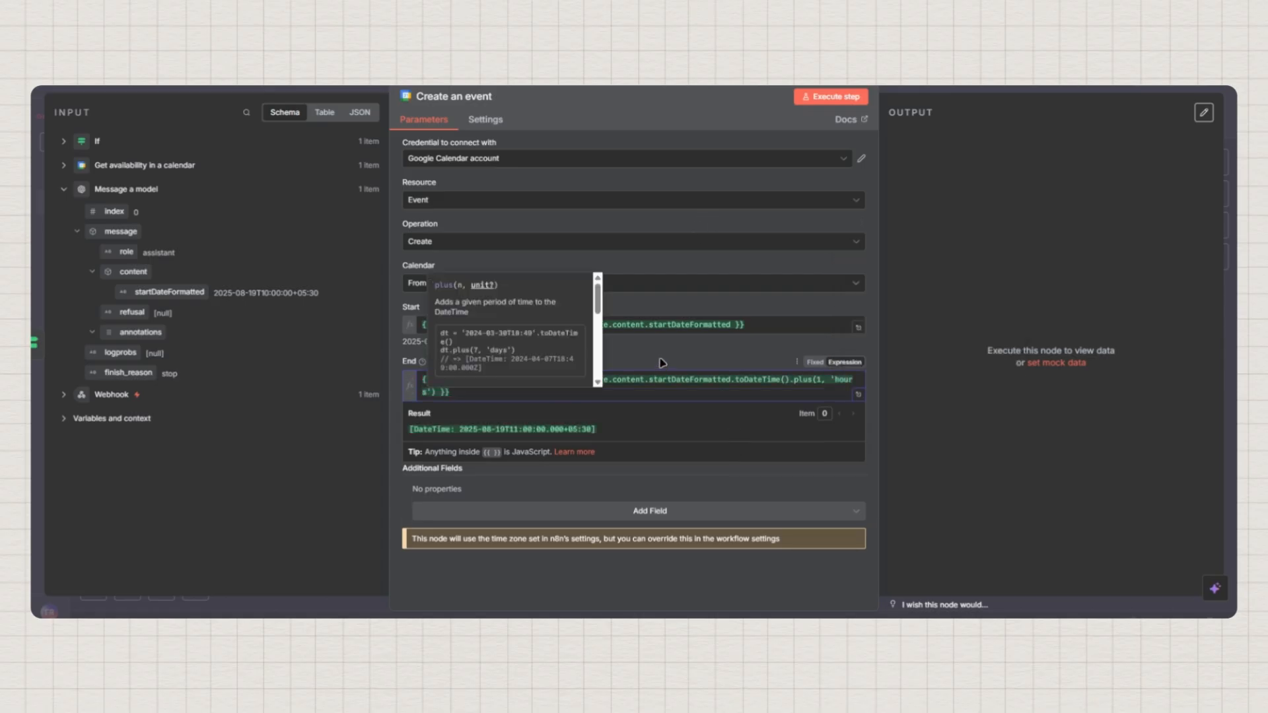
pyautogui.click(693, 344)
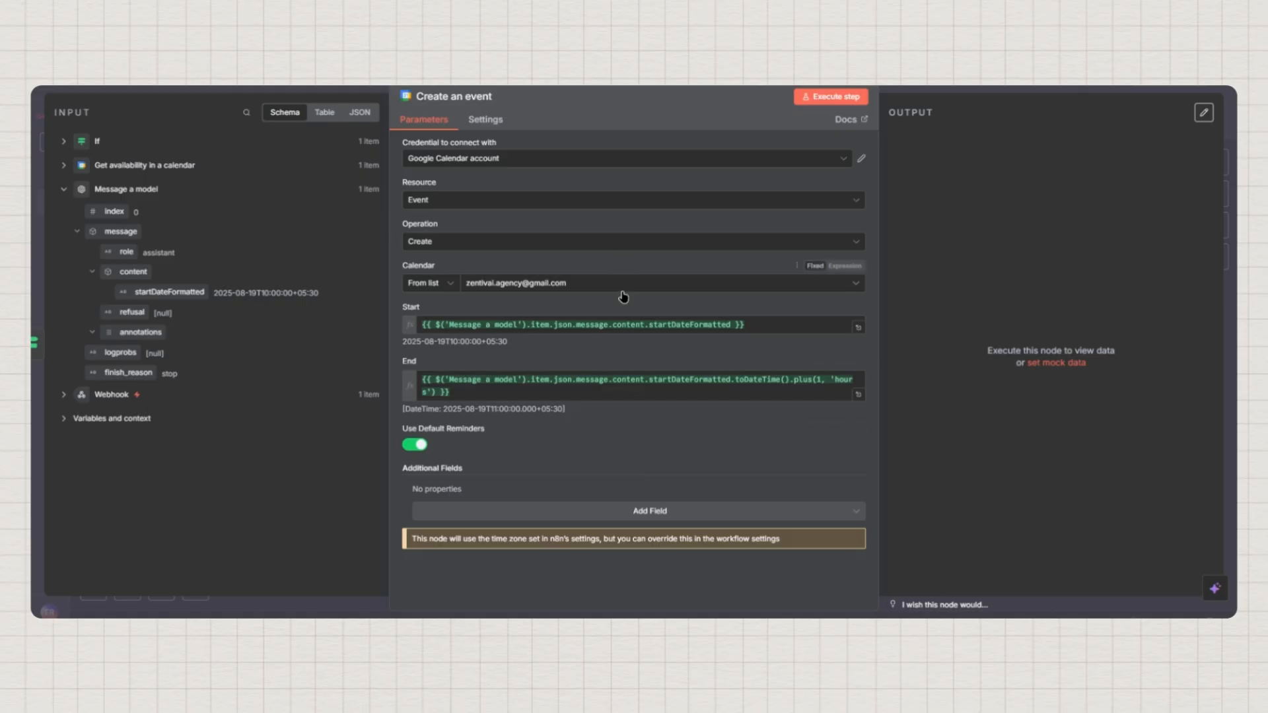
pyautogui.hotkey('ctrl', 'Tab')
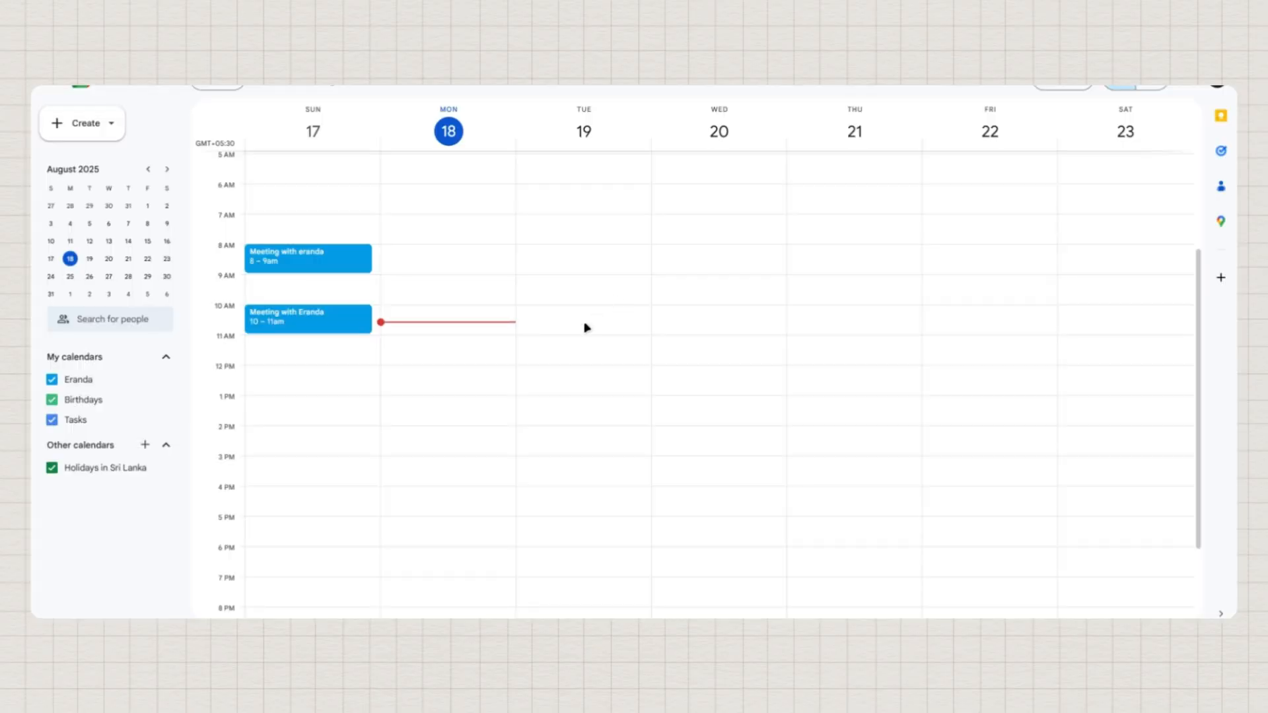
pyautogui.click(288, 314)
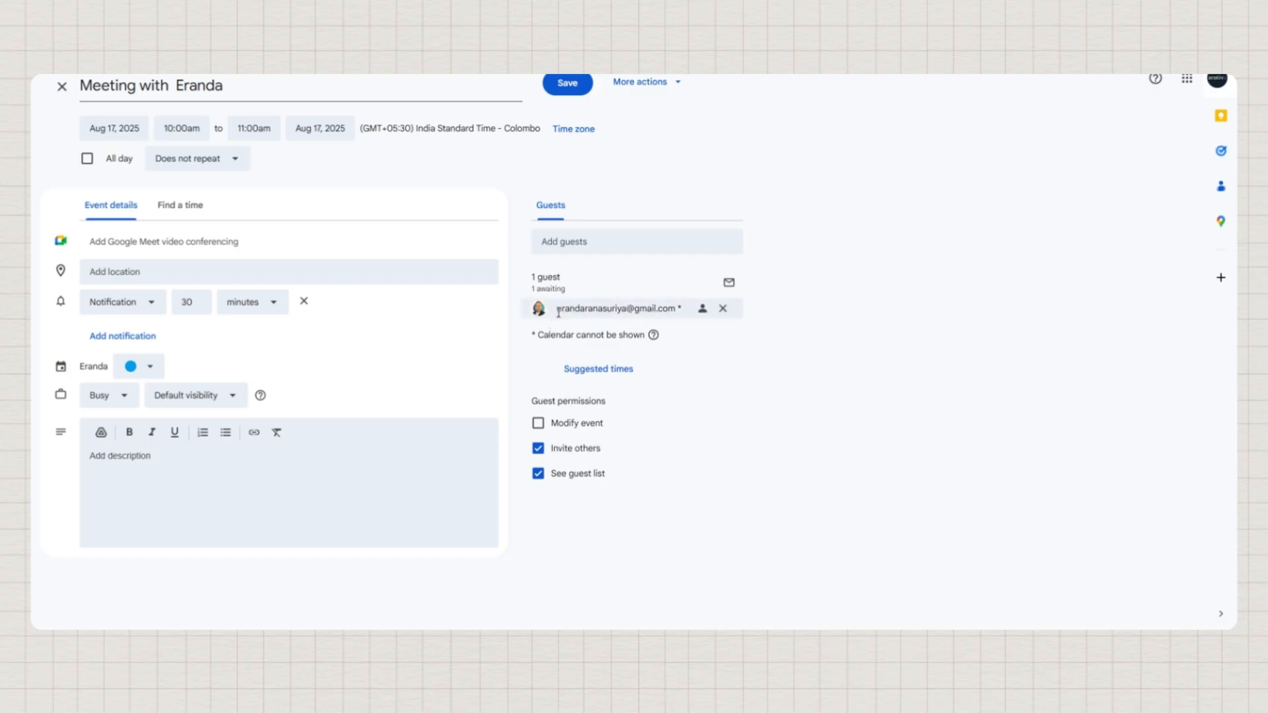
pyautogui.moveTo(653, 315)
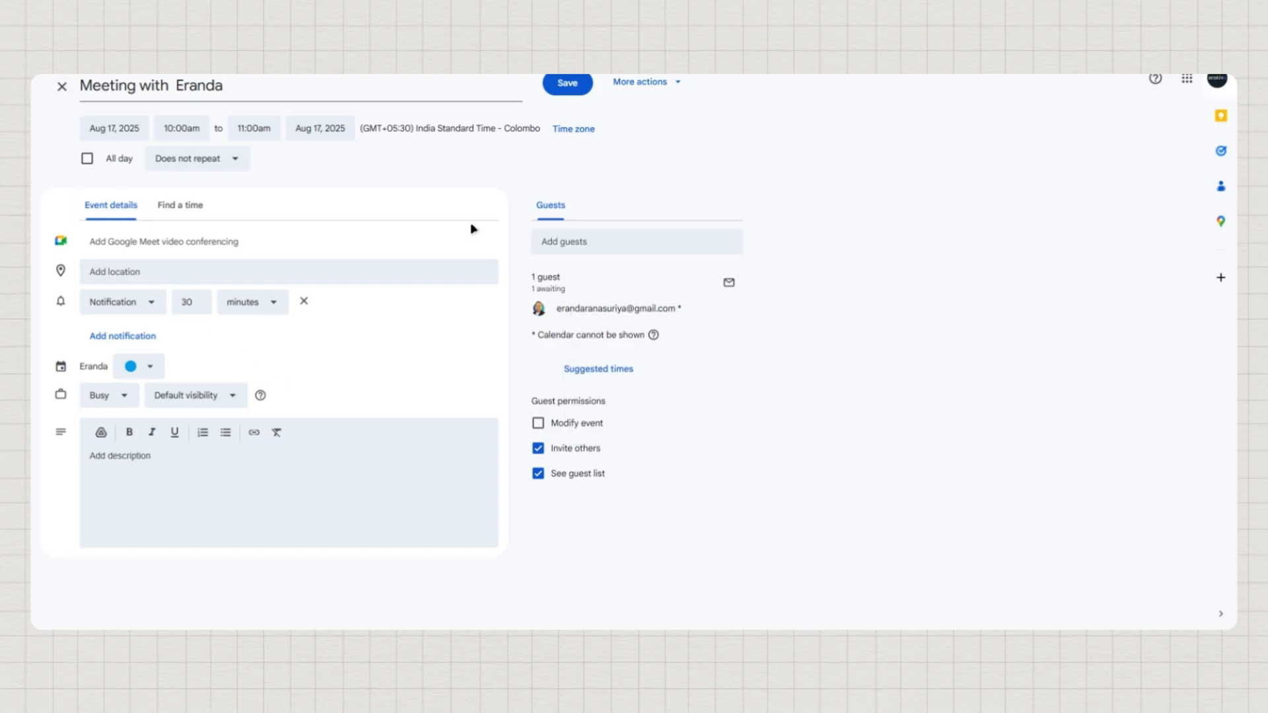
pyautogui.click(62, 86)
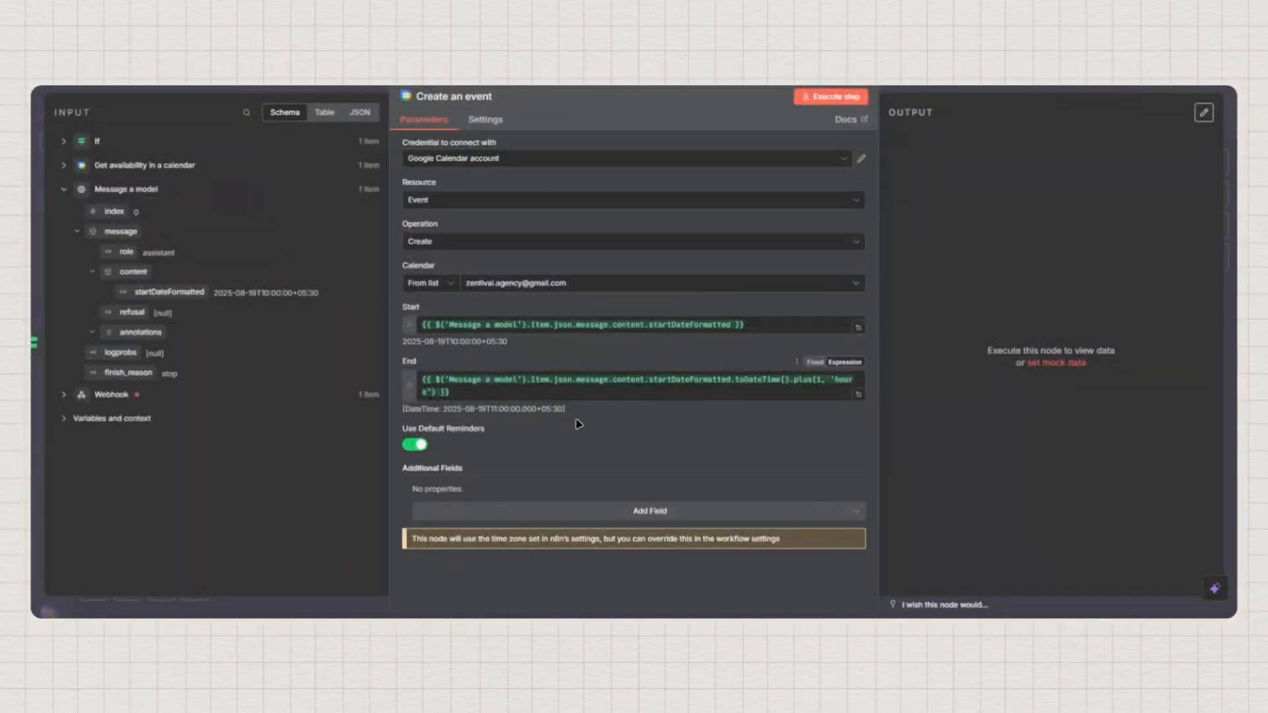
# Add an Attendees field filled with the Webhook query's email value
pyautogui.click(657, 520)
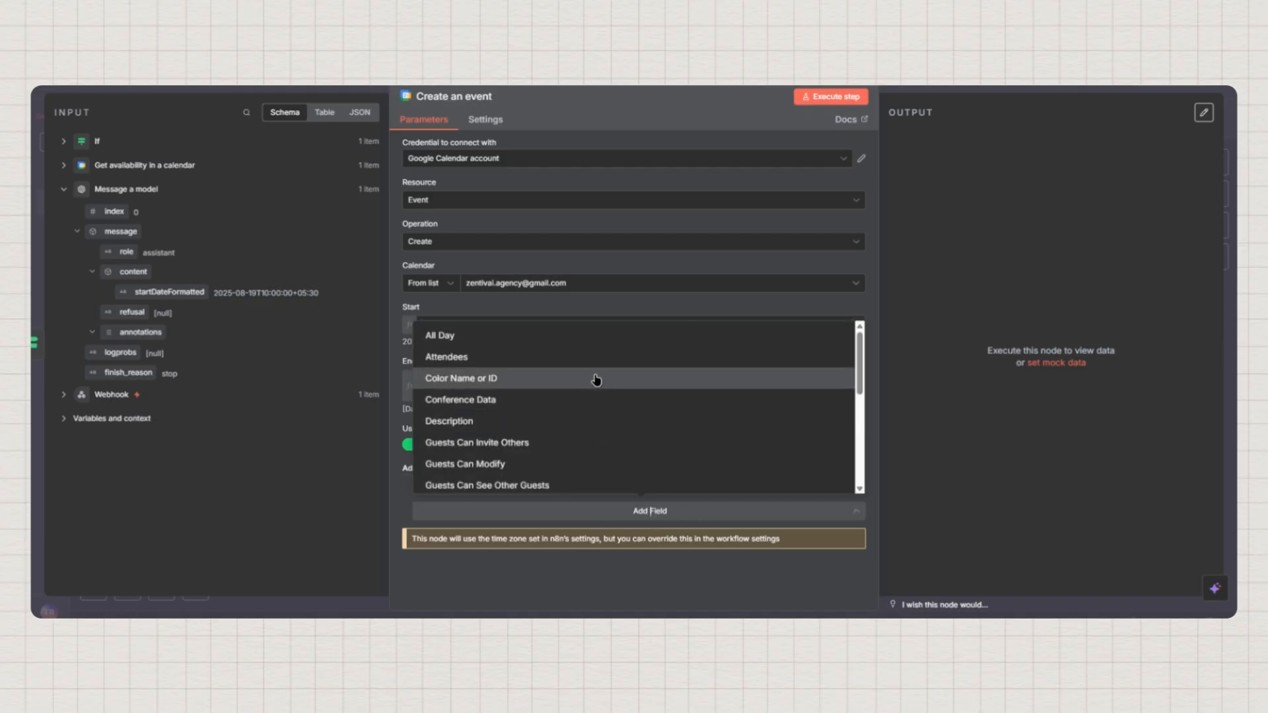
pyautogui.click(450, 360)
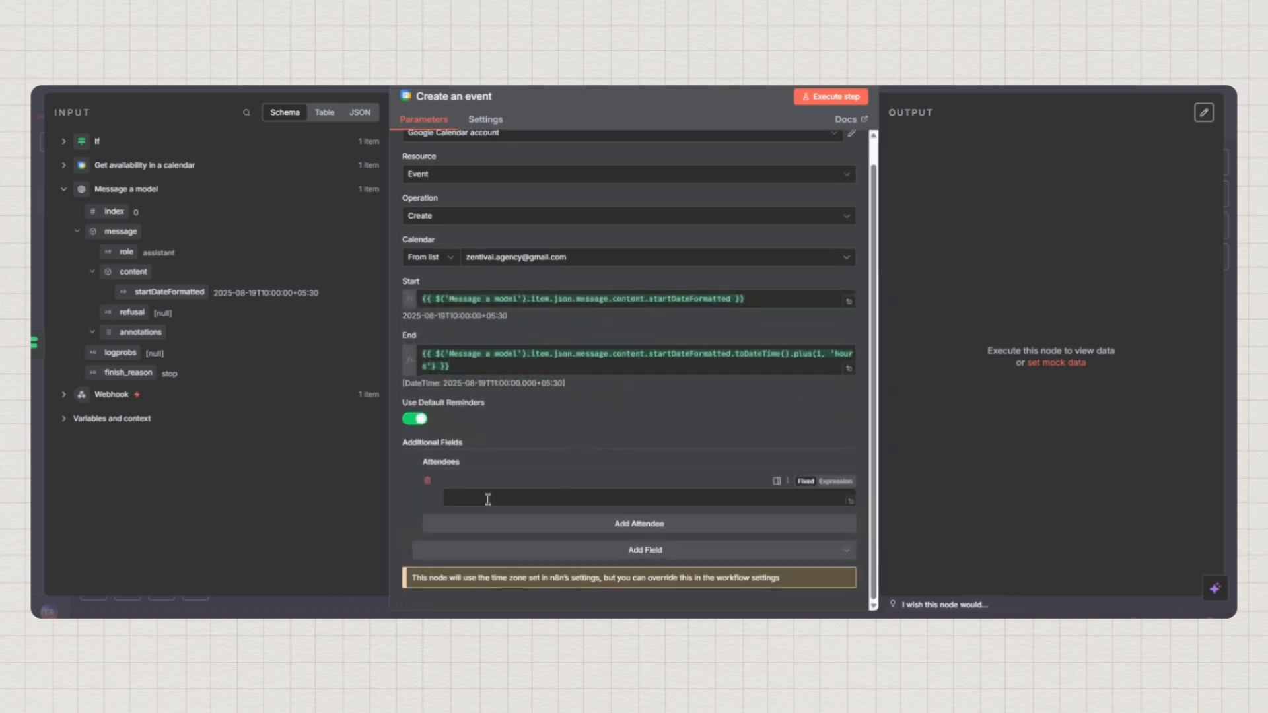
pyautogui.click(488, 499)
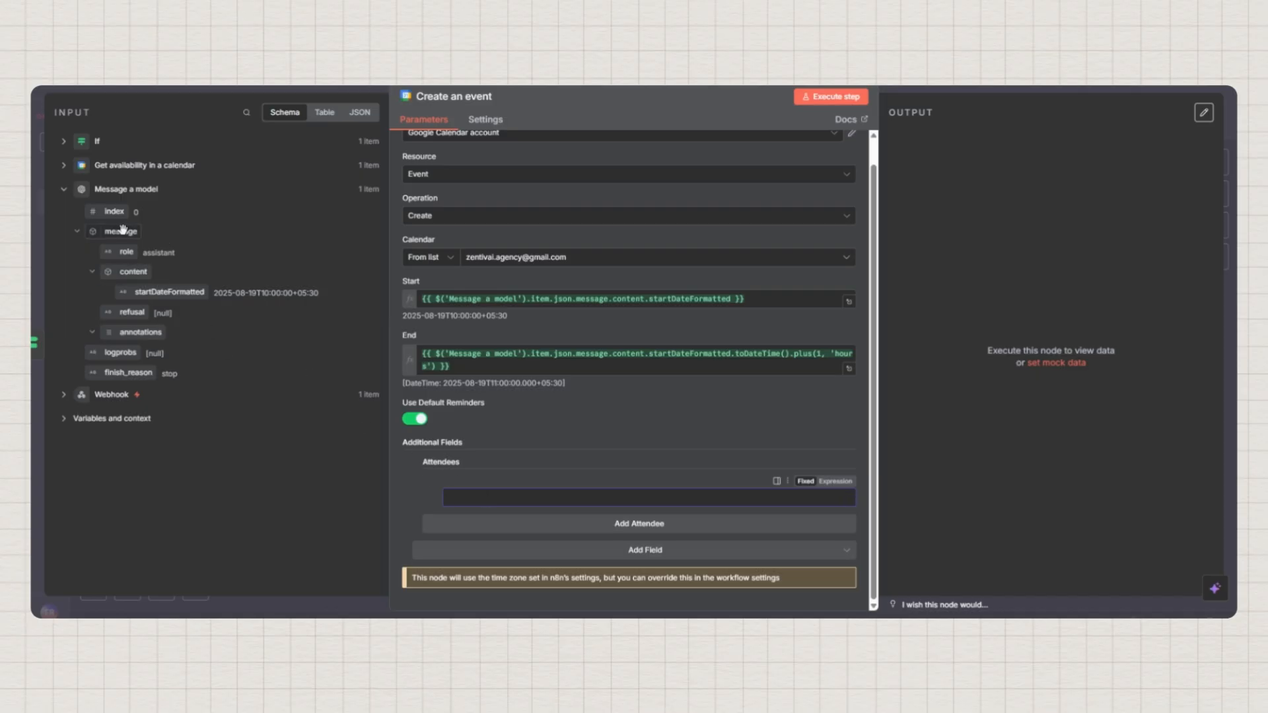
pyautogui.click(63, 190)
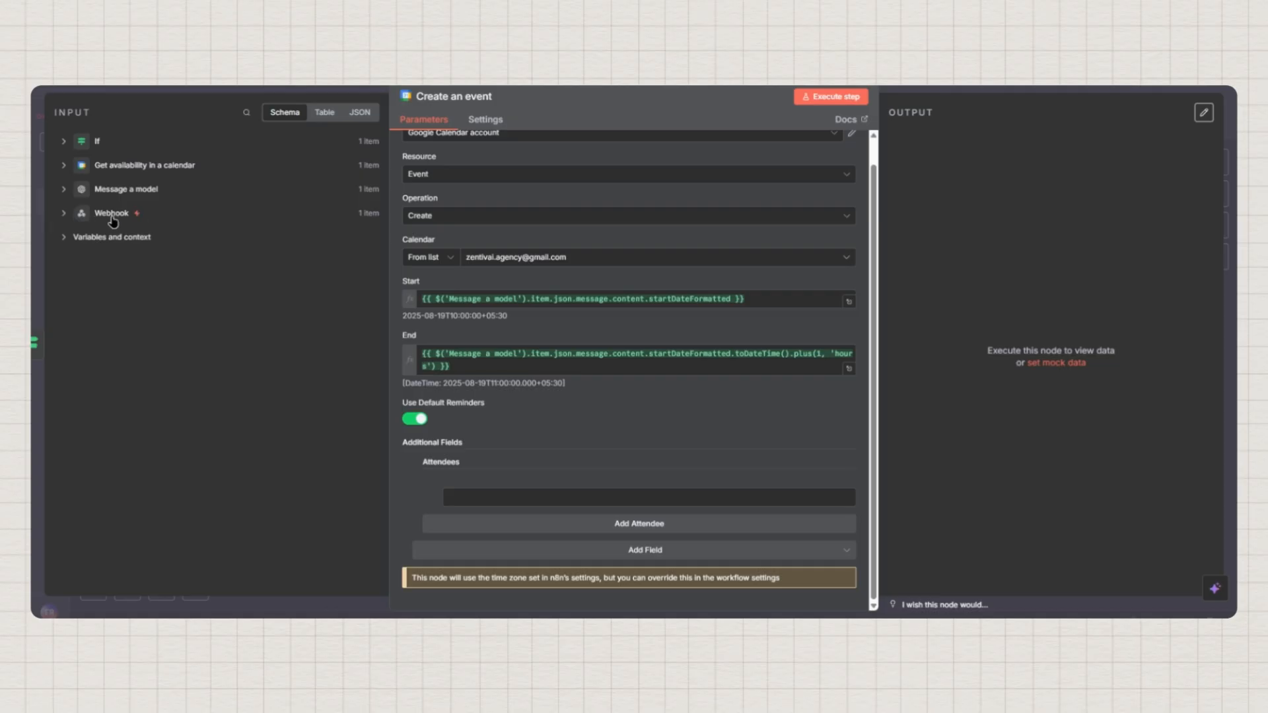
pyautogui.click(64, 212)
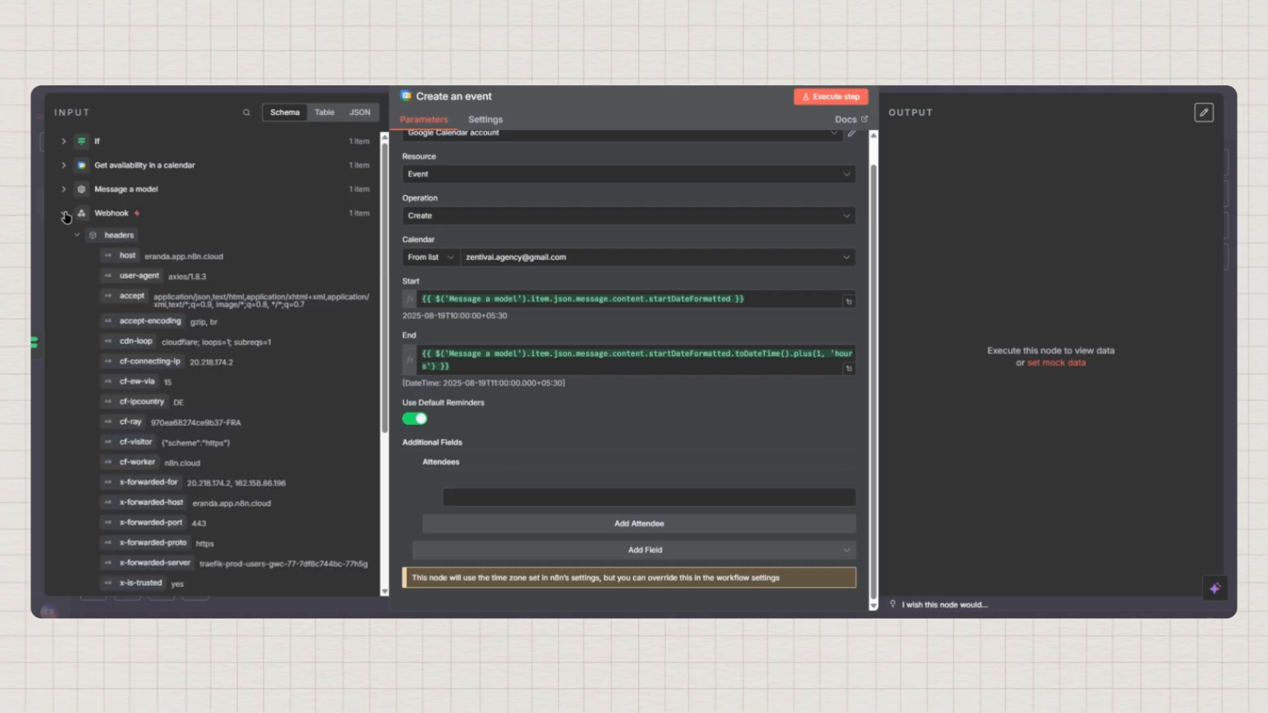
pyautogui.click(76, 236)
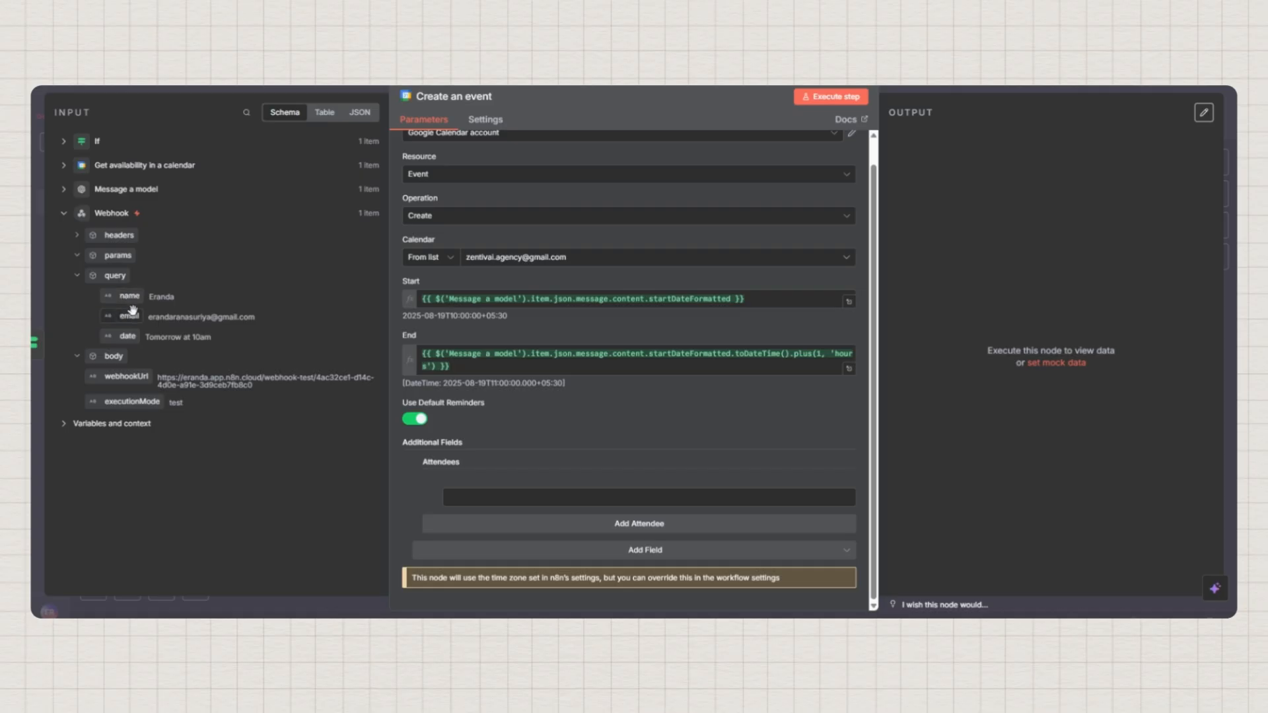
pyautogui.moveTo(126, 317); pyautogui.dragTo(468, 496)
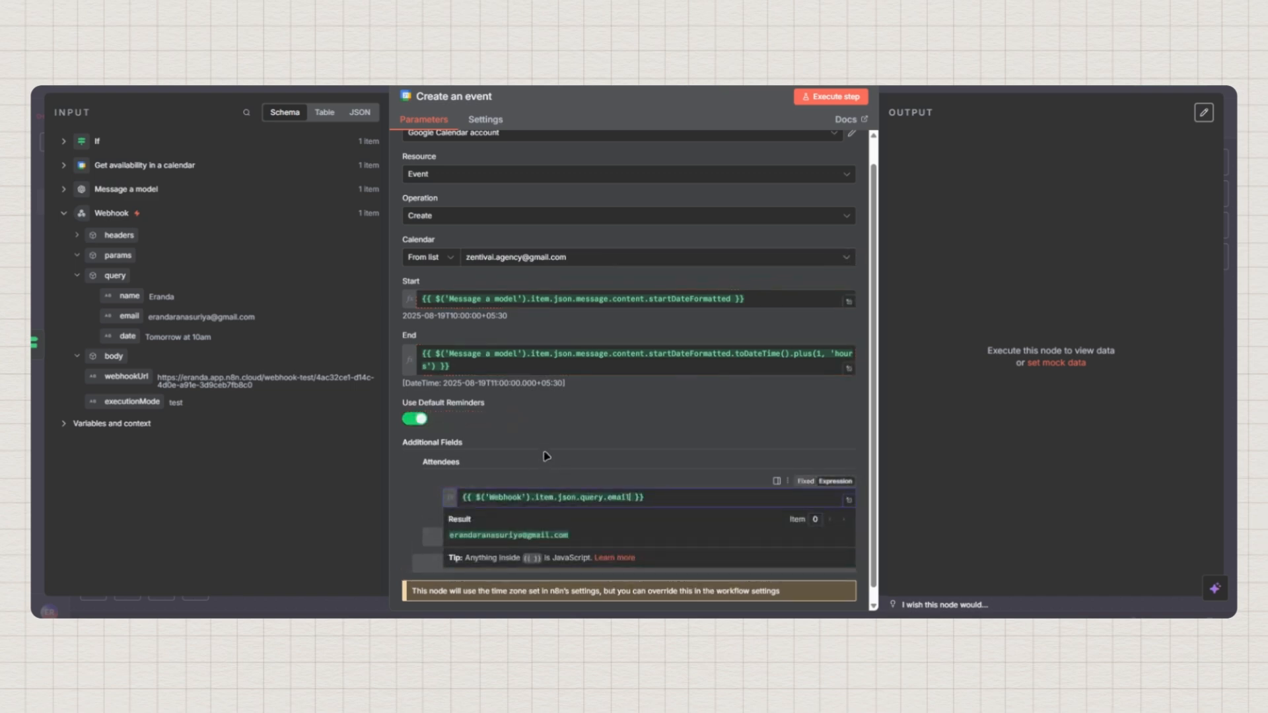
pyautogui.click(546, 456)
# Add a Summary of 'Meeting with ' followed by the webhook query name
pyautogui.click(643, 567)
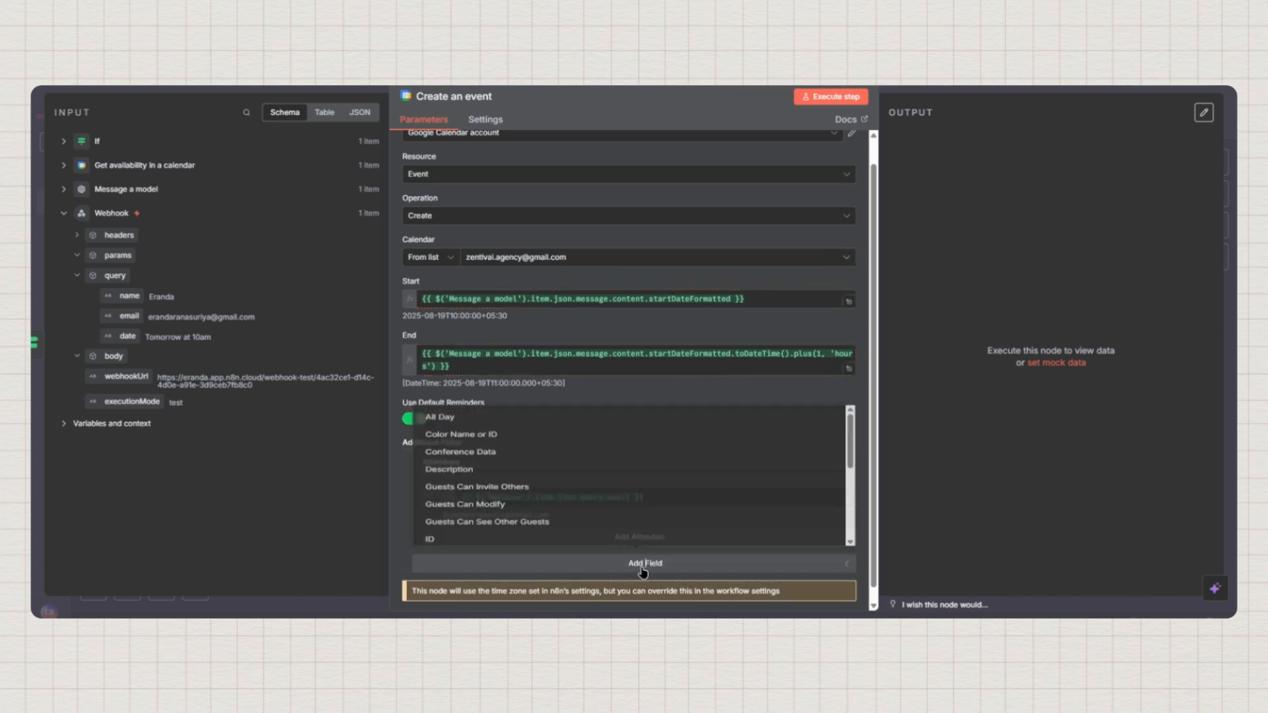
pyautogui.scroll(-5, 529, 448)
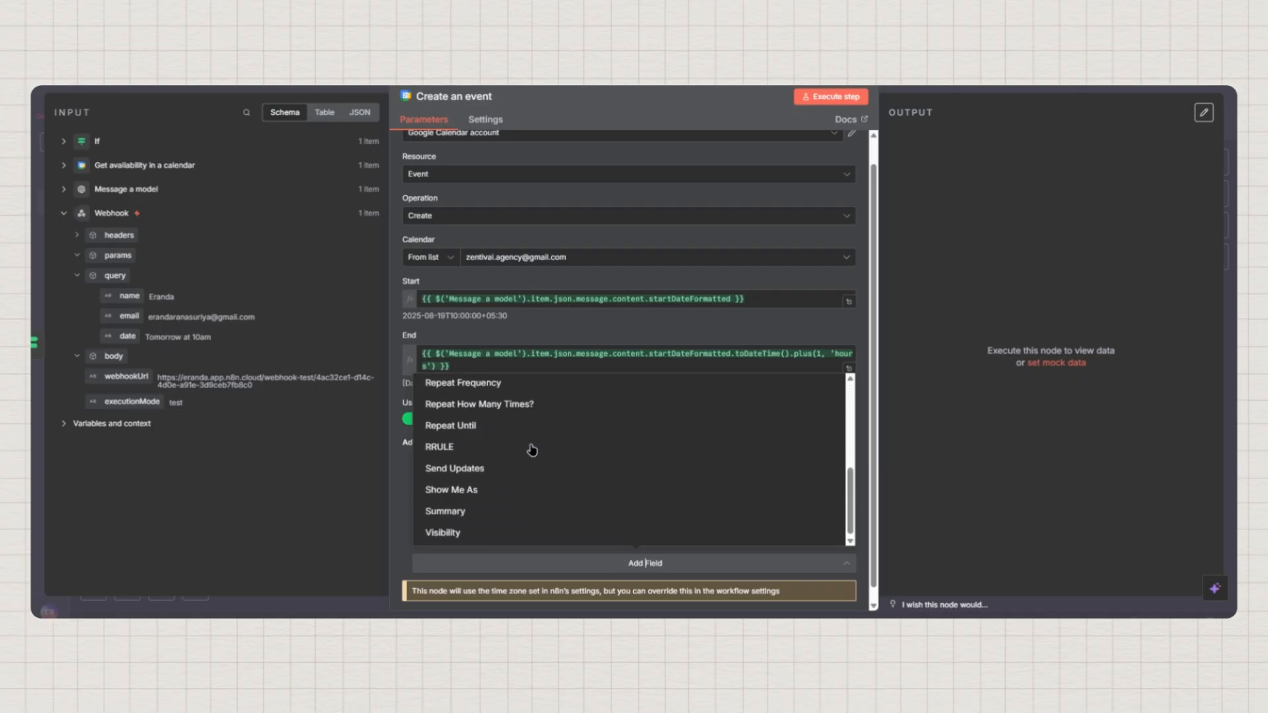
pyautogui.click(434, 512)
pyautogui.scroll(-1, 561, 472)
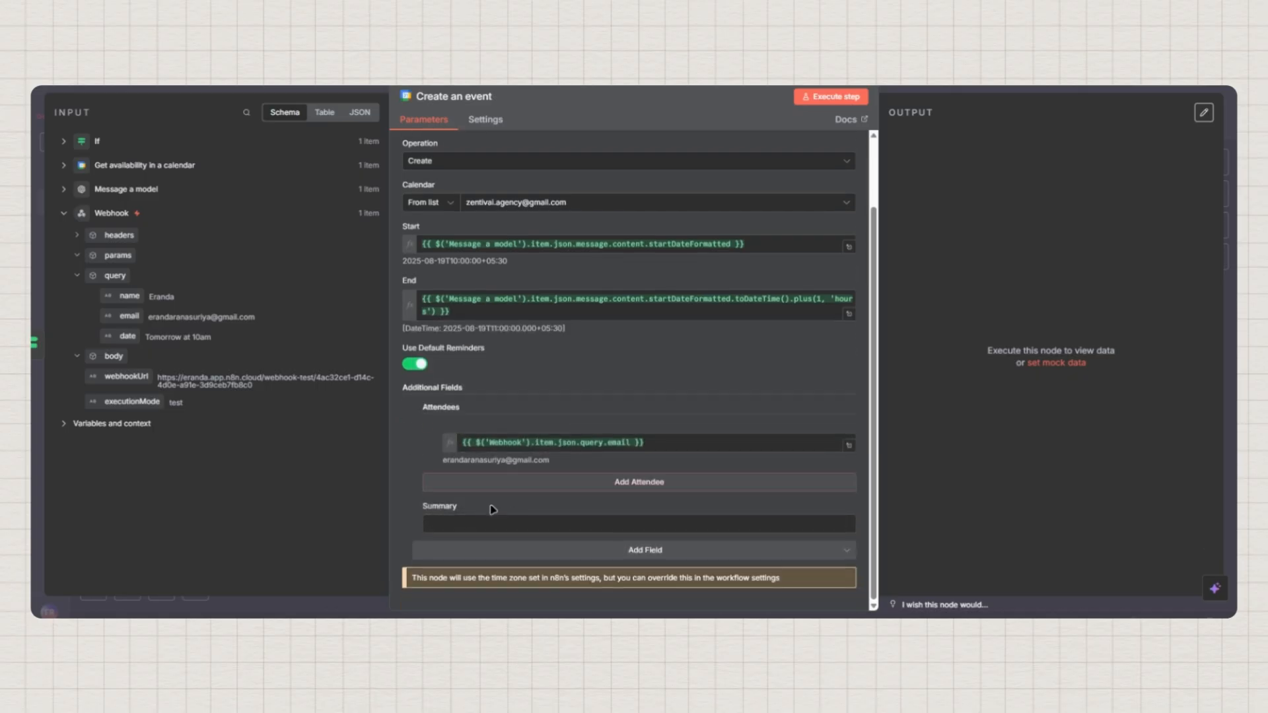
pyautogui.click(467, 525)
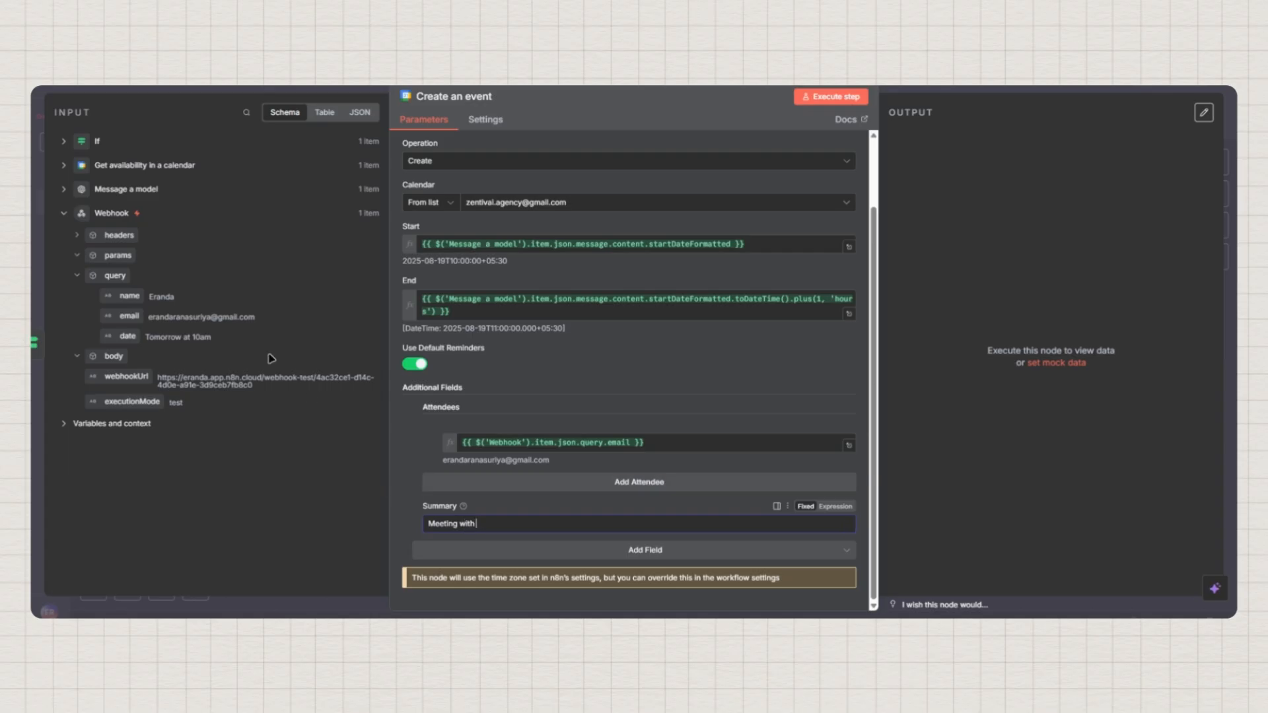
pyautogui.moveTo(128, 296); pyautogui.dragTo(132, 296)
pyautogui.moveTo(249, 368); pyautogui.dragTo(507, 523)
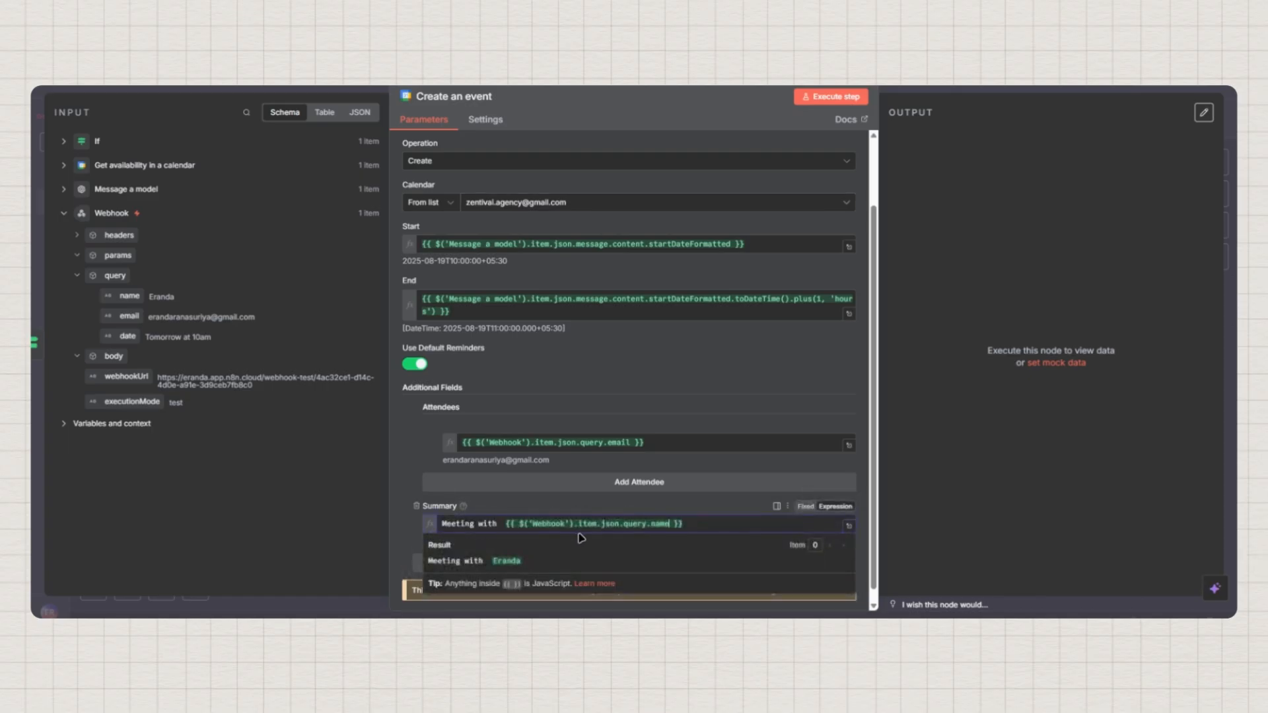
pyautogui.click(697, 508)
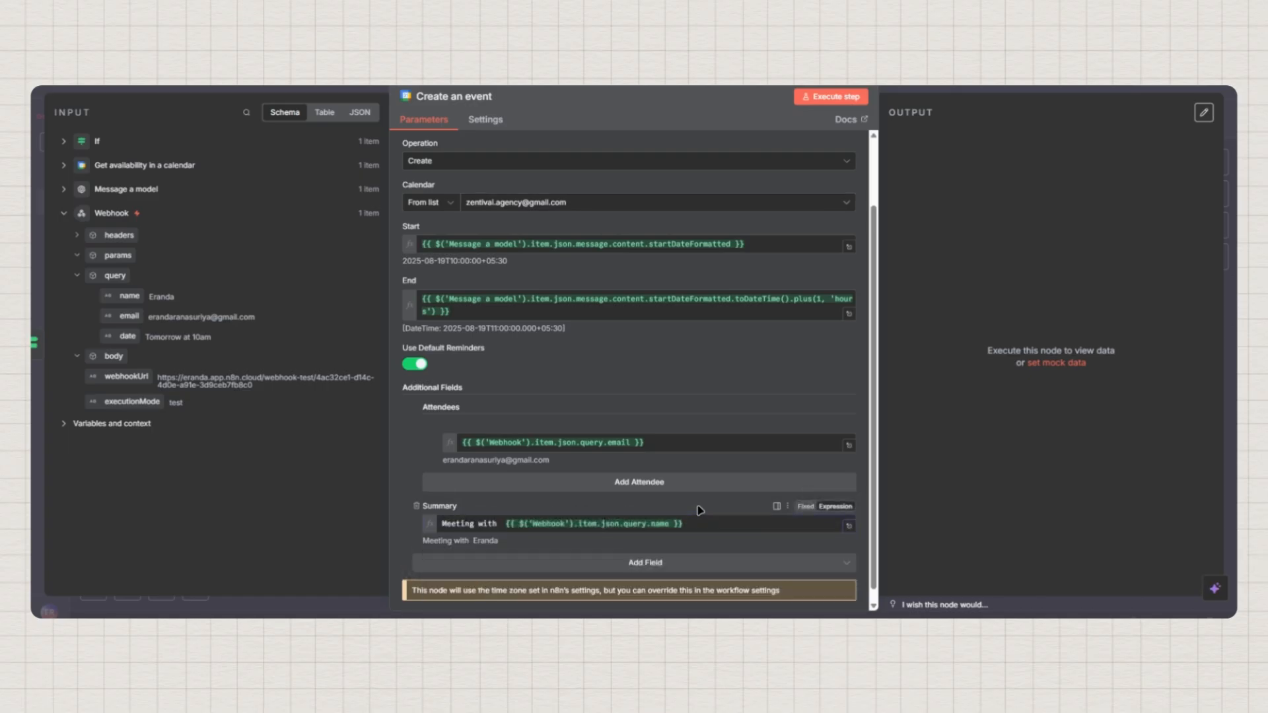
# Add a Send Updates option set to All
pyautogui.scroll(-1, 687, 518)
pyautogui.click(638, 554)
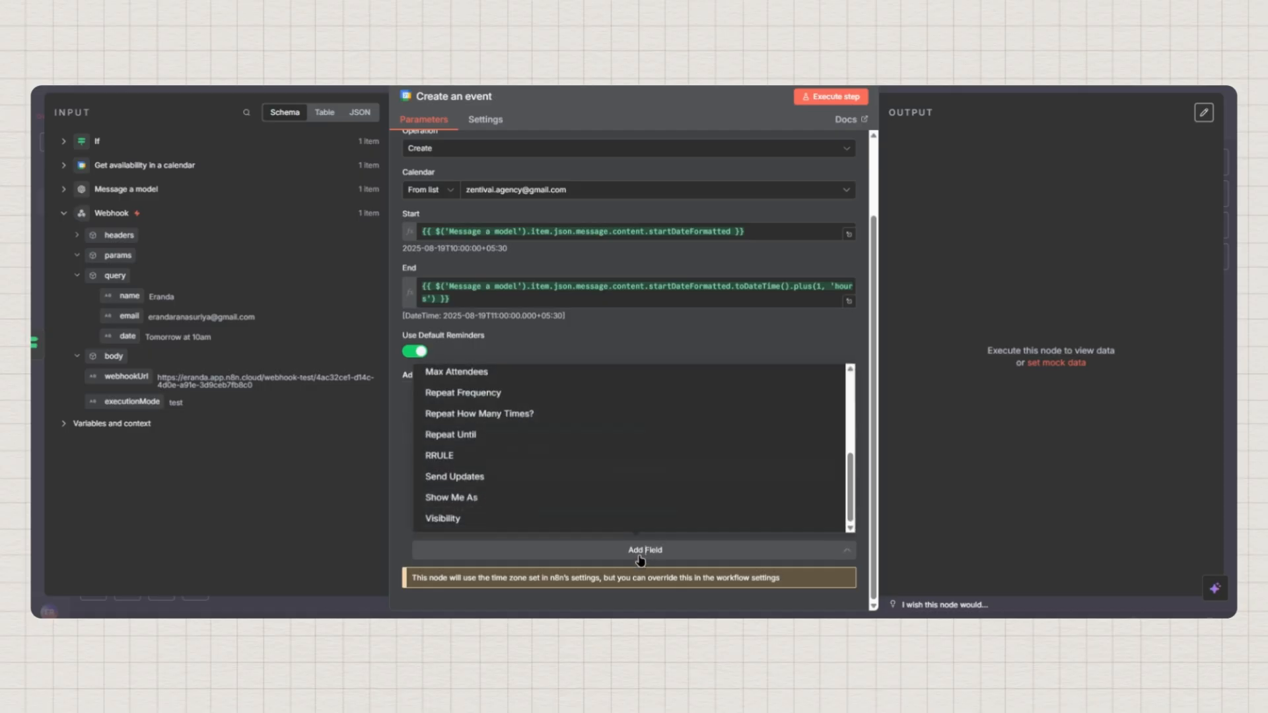
pyautogui.click(455, 477)
pyautogui.scroll(-1, 651, 475)
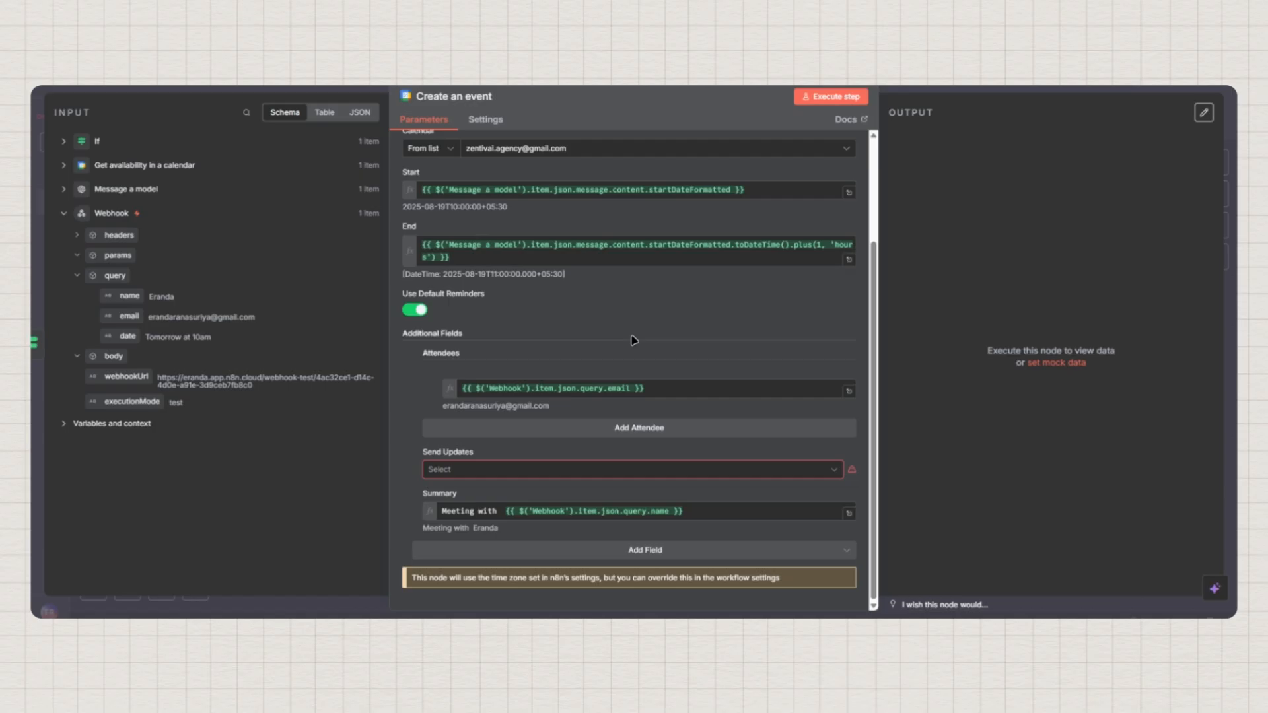
pyautogui.click(473, 473)
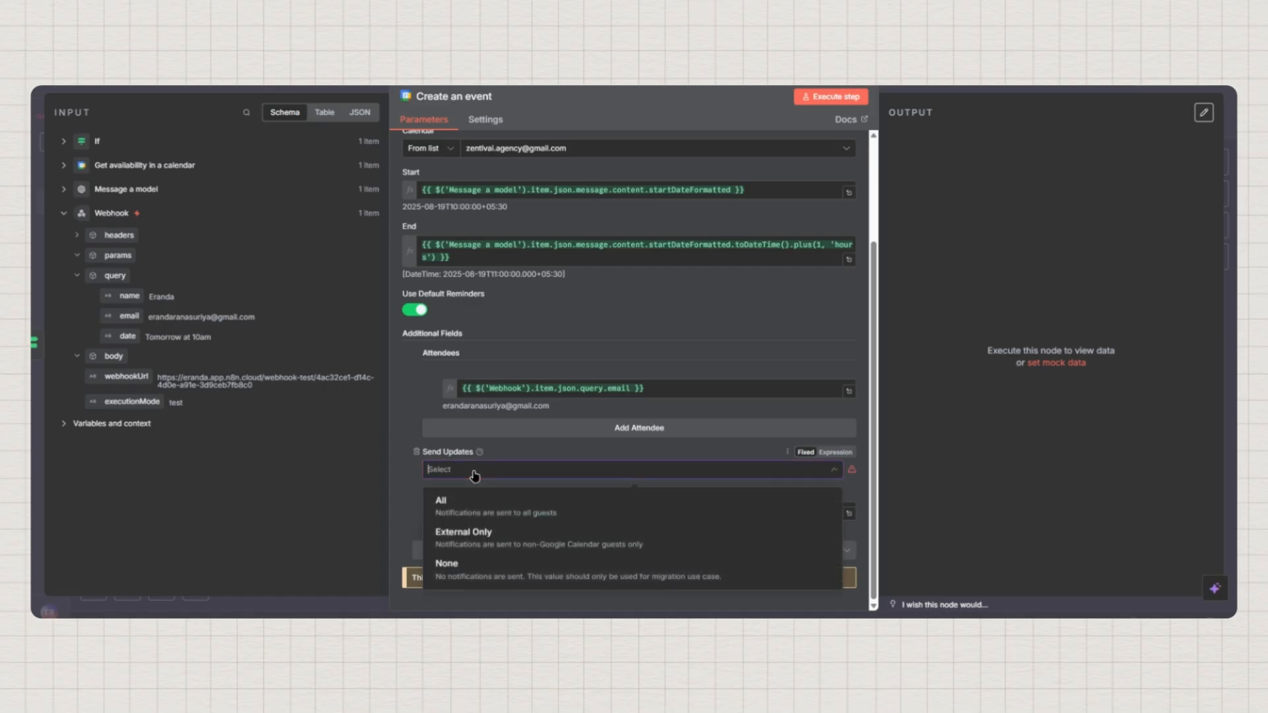
pyautogui.click(455, 508)
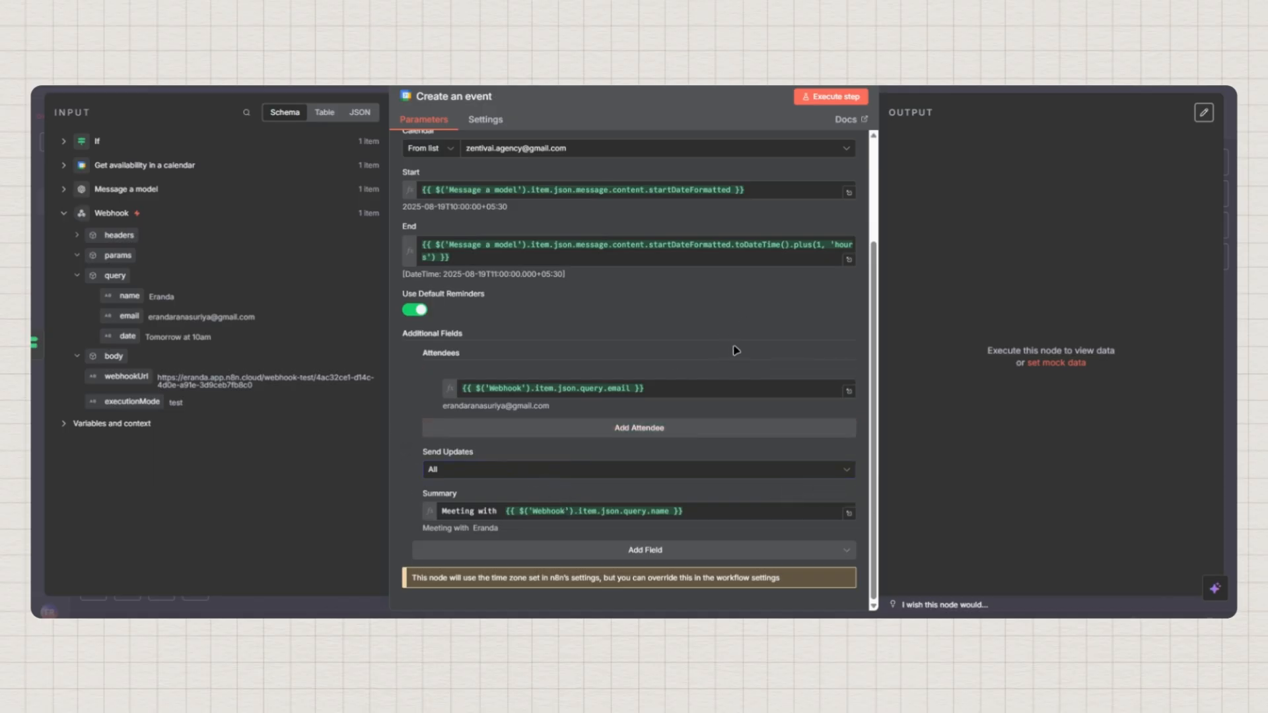
pyautogui.scroll(3, 737, 347)
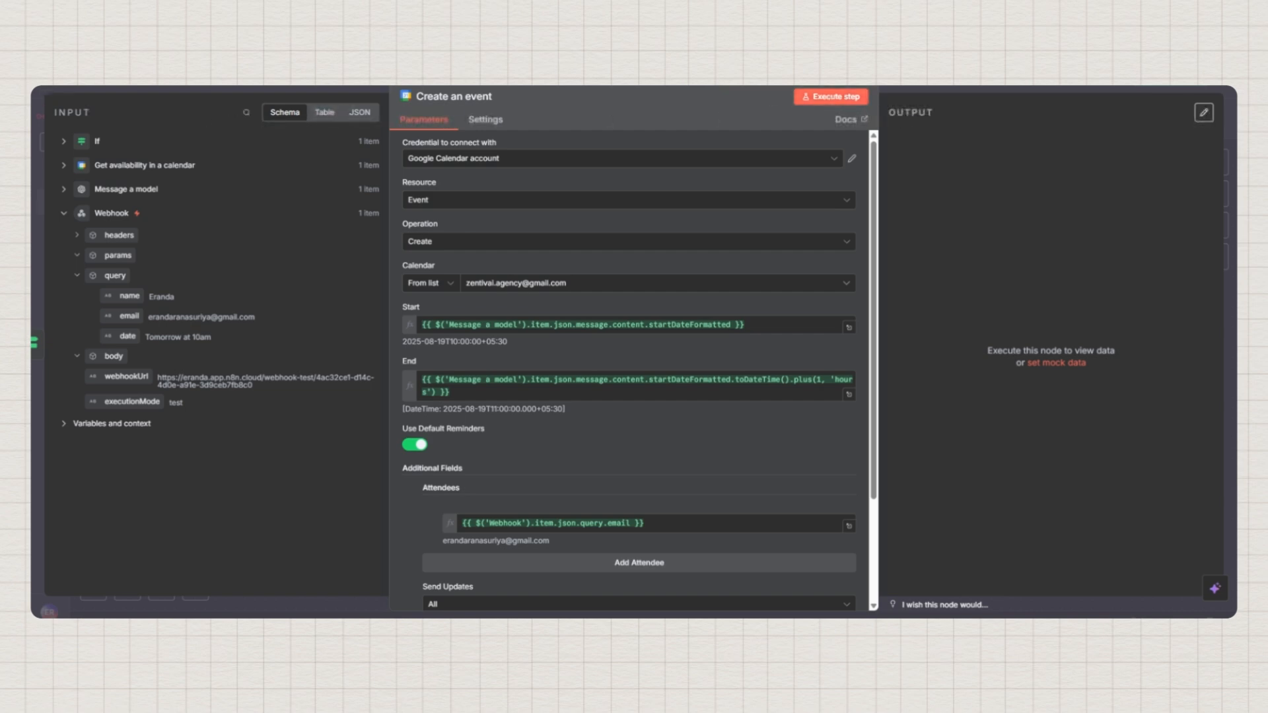
# Run Create an event to book the 19 August 10–11am meeting and open its results
pyautogui.press('Escape')
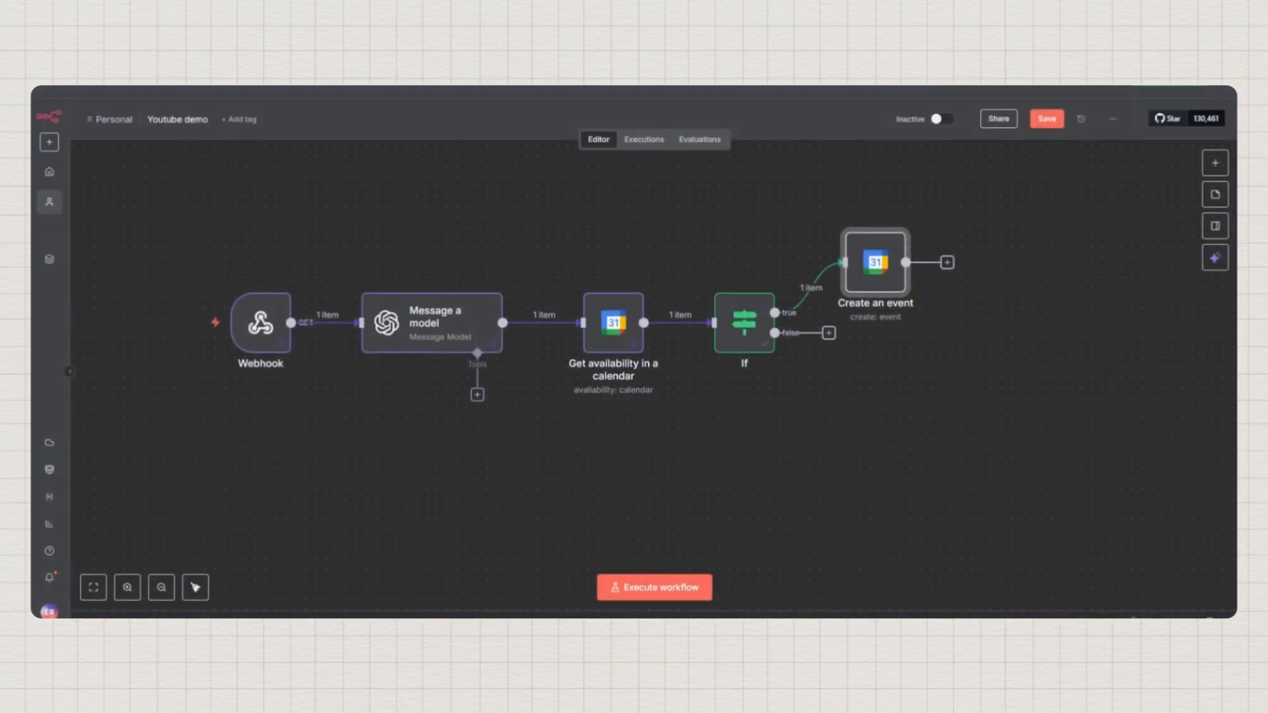
pyautogui.click(849, 220)
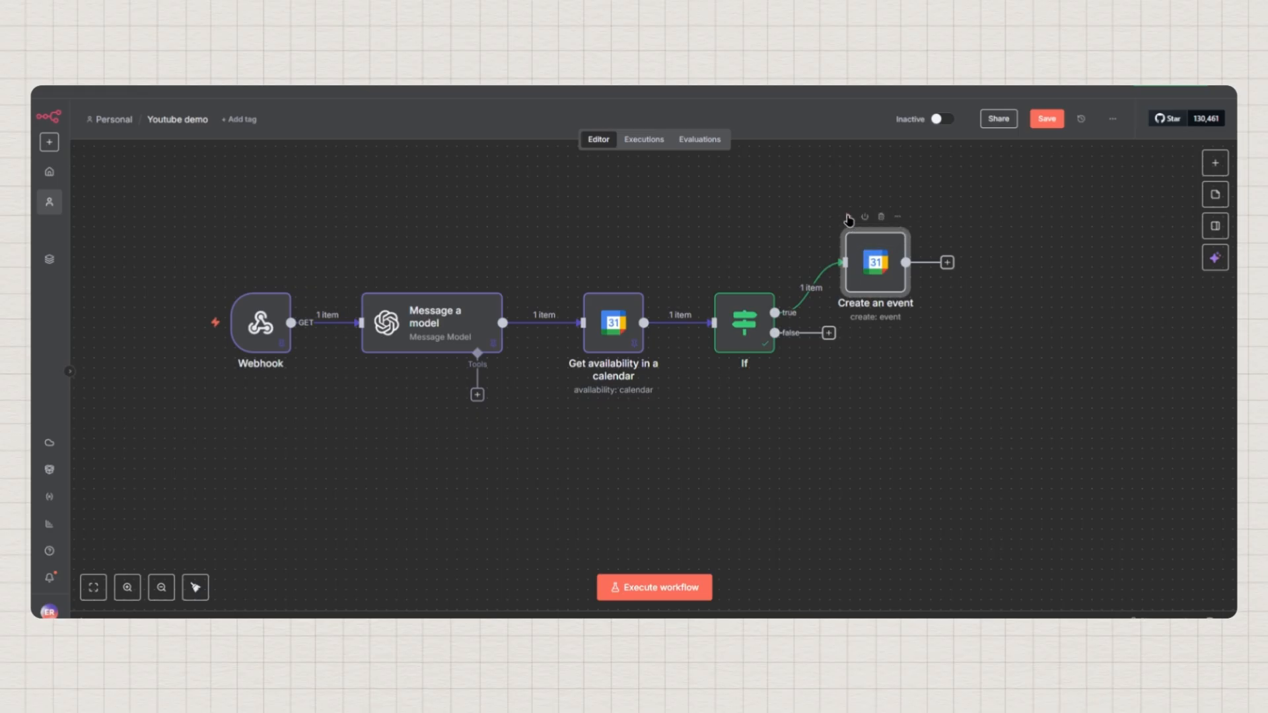
pyautogui.doubleClick(880, 283)
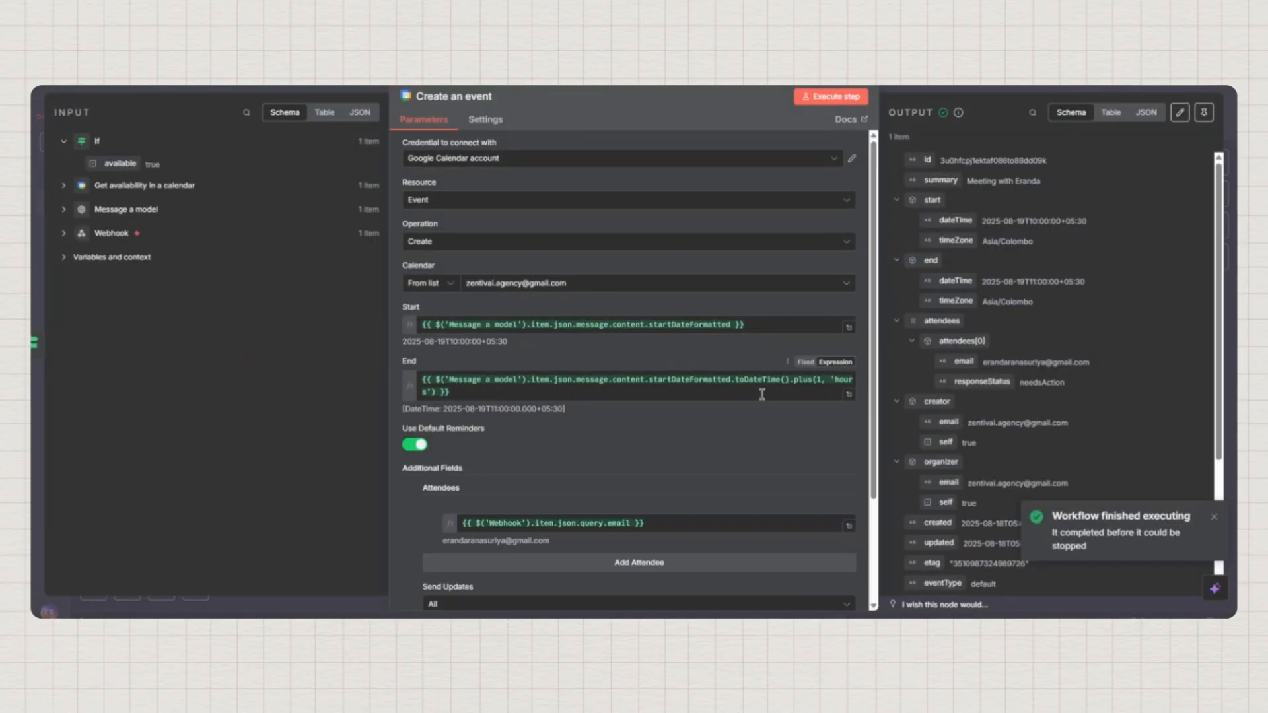
# Collapse the start, end, attendees, creator and organizer fields in the event output
pyautogui.click(897, 200)
pyautogui.click(897, 220)
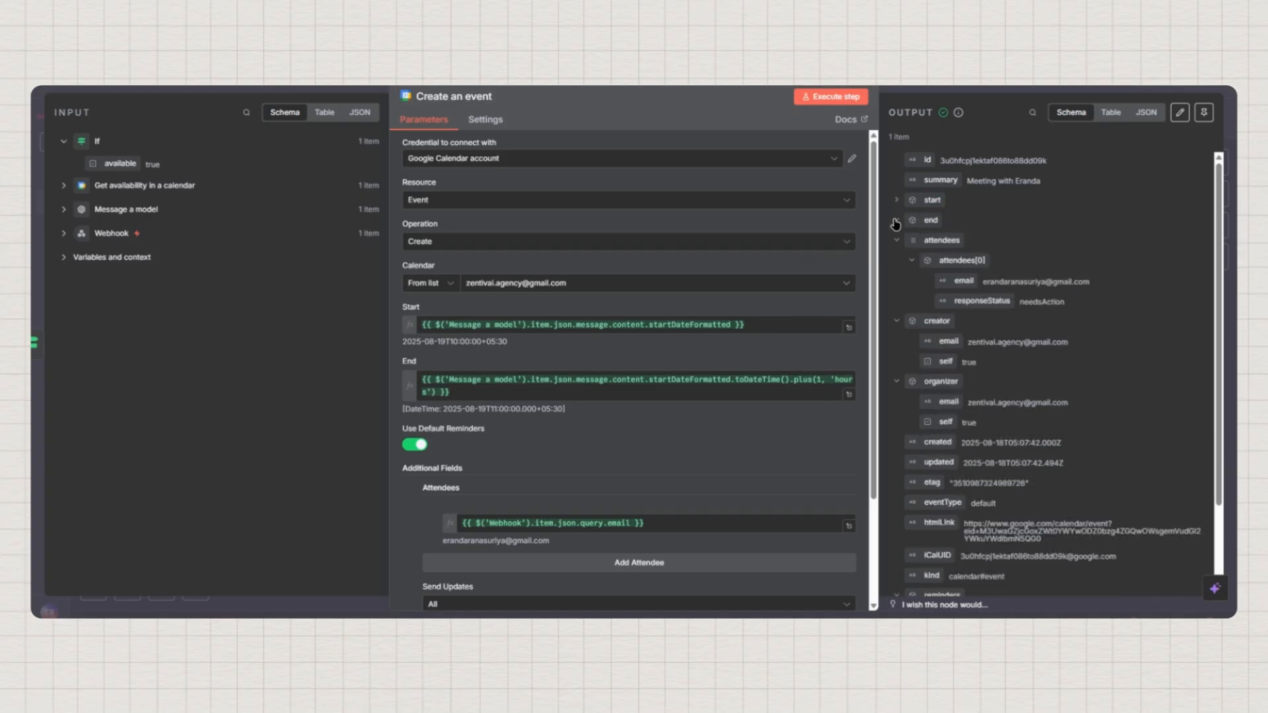
pyautogui.click(897, 239)
pyautogui.click(897, 260)
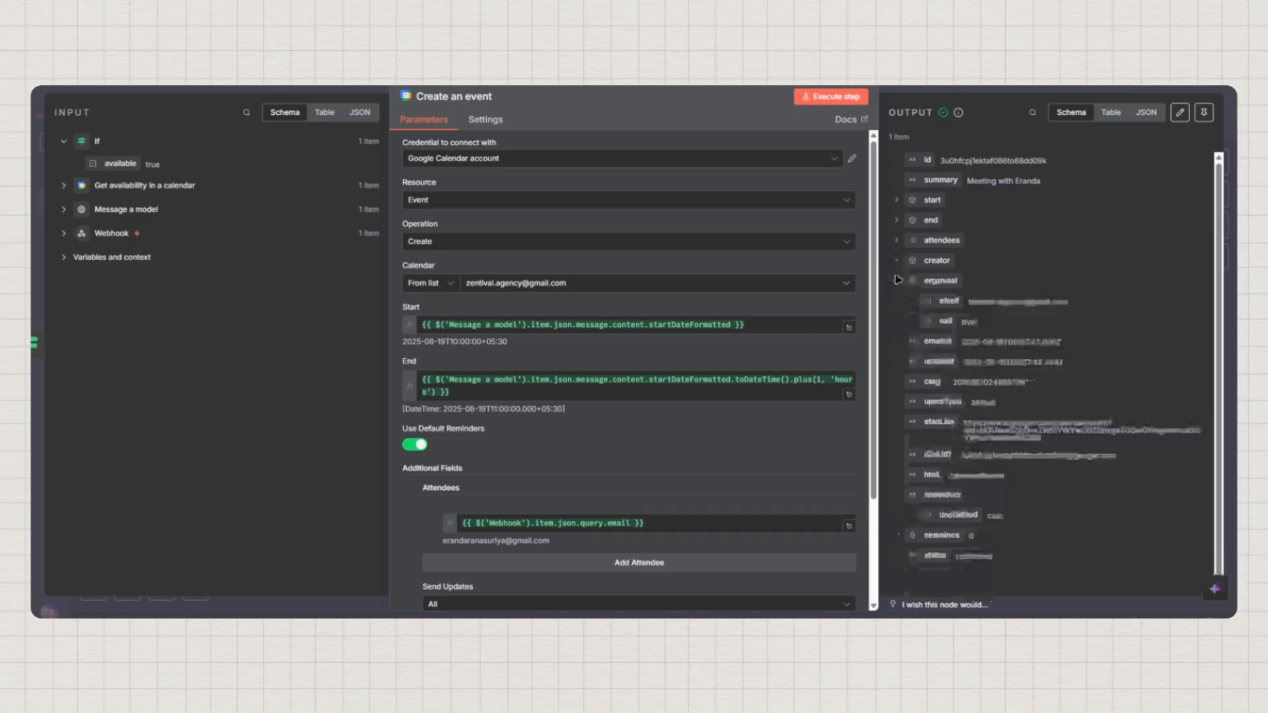
pyautogui.click(897, 281)
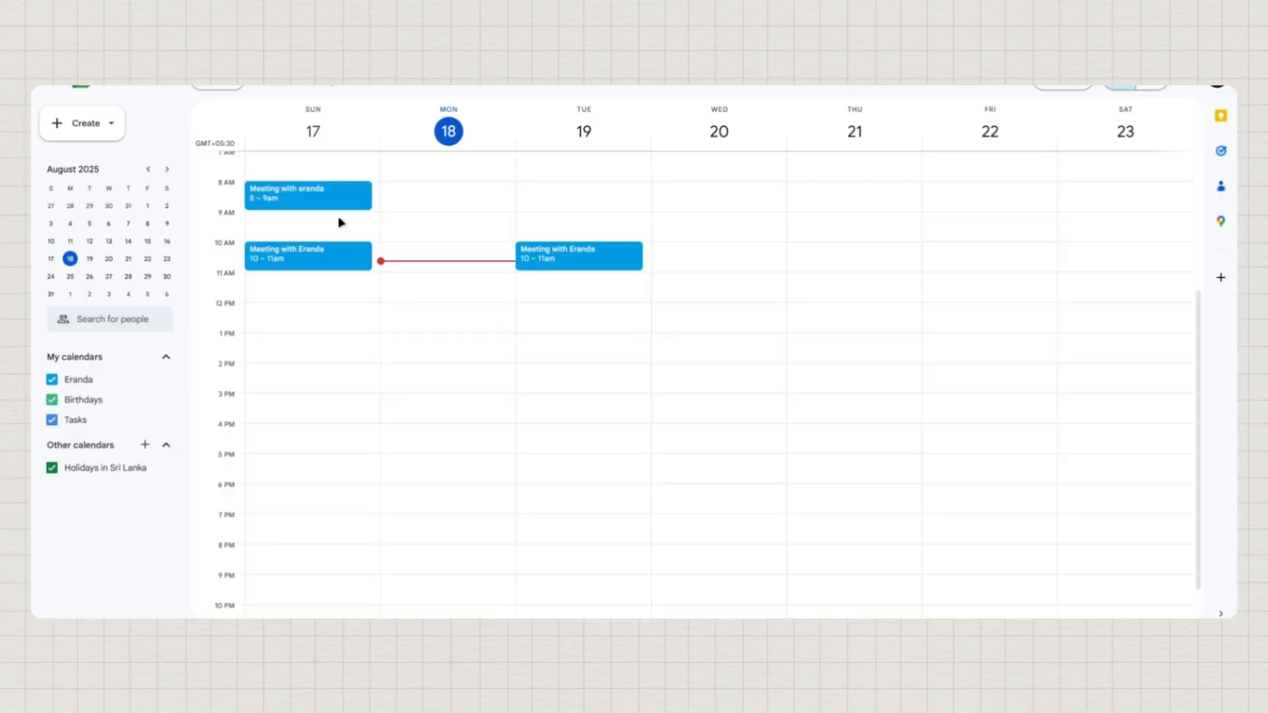
pyautogui.click(595, 256)
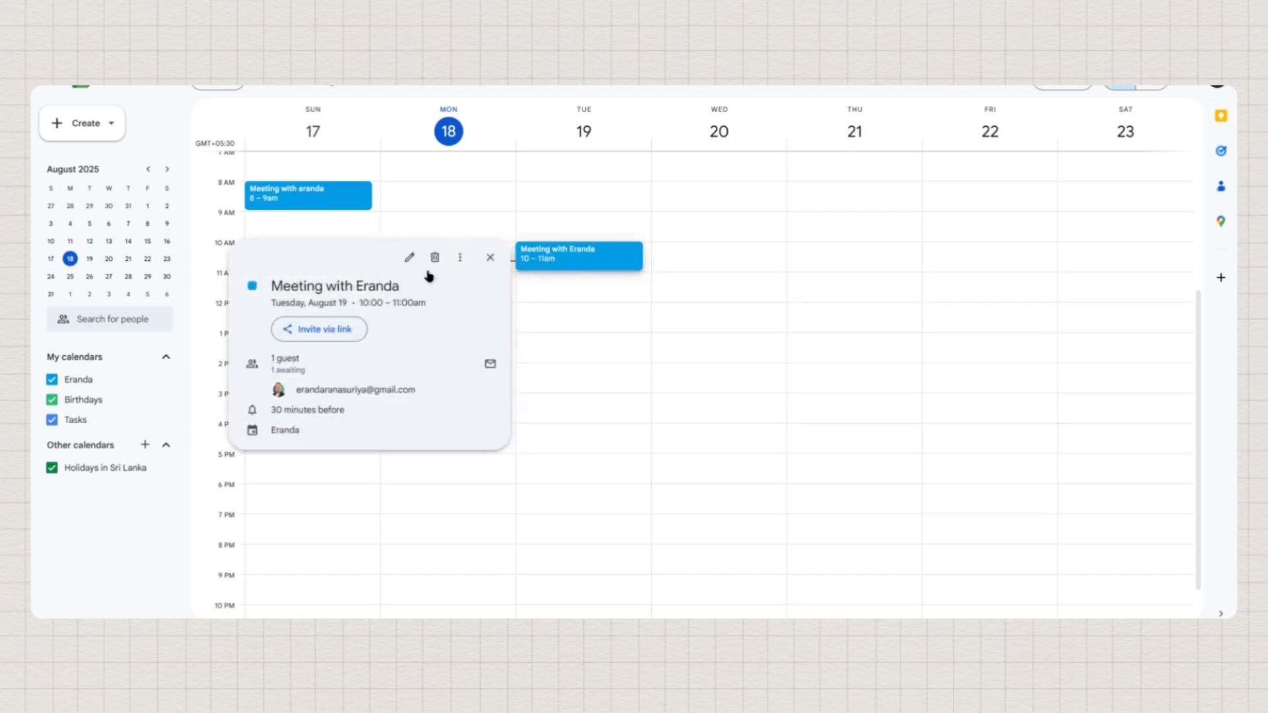
pyautogui.click(592, 290)
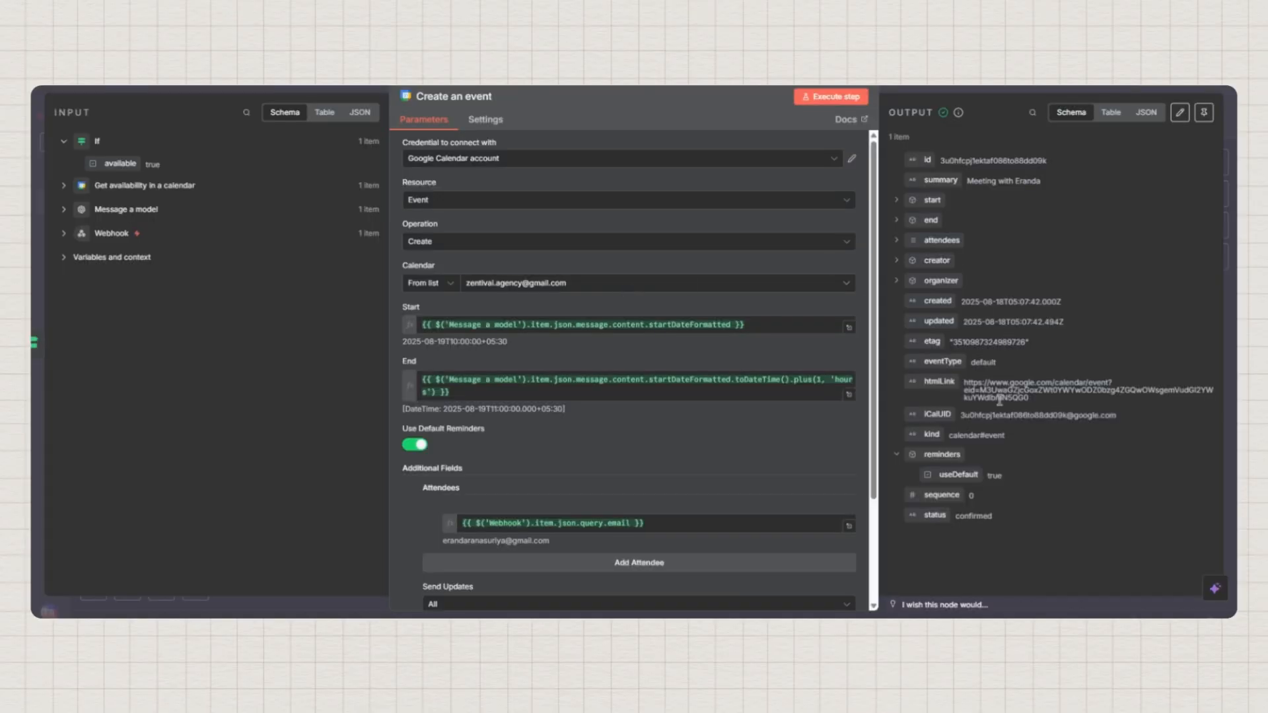
# Pin the Create an event output and return to the five-node canvas view
pyautogui.scroll(-2, 637, 438)
pyautogui.scroll(2, 637, 438)
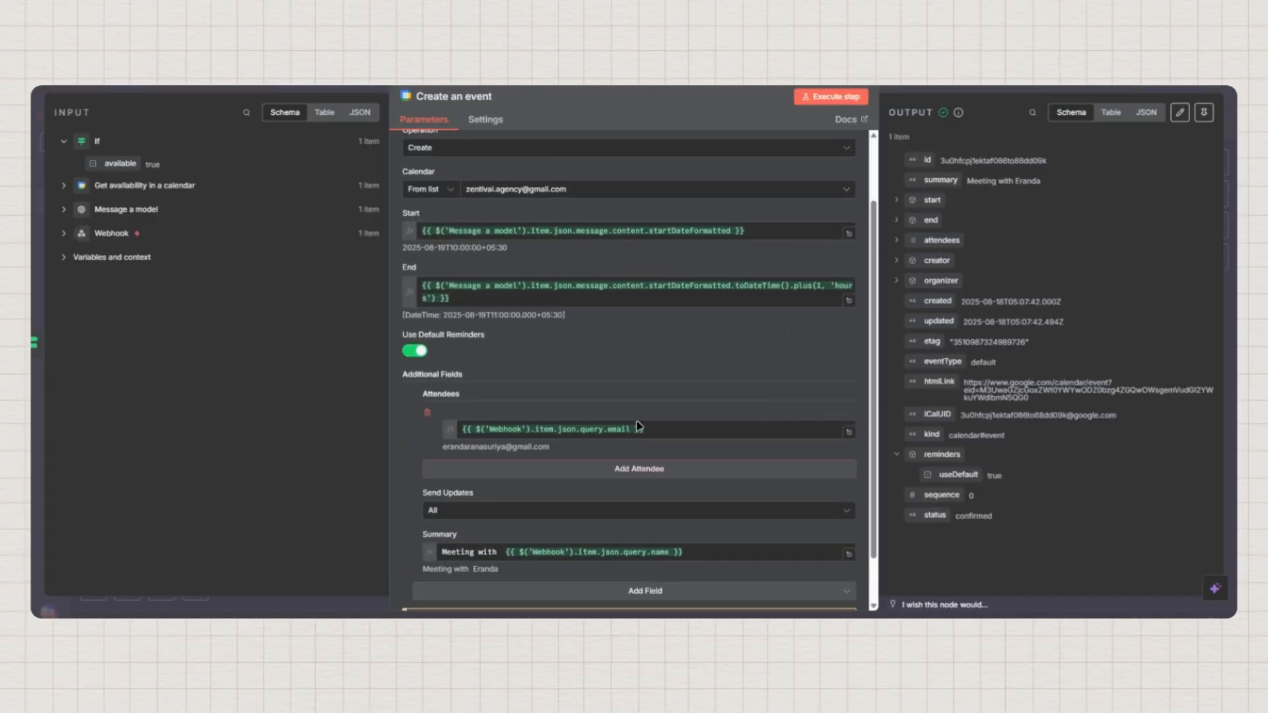
pyautogui.click(1204, 113)
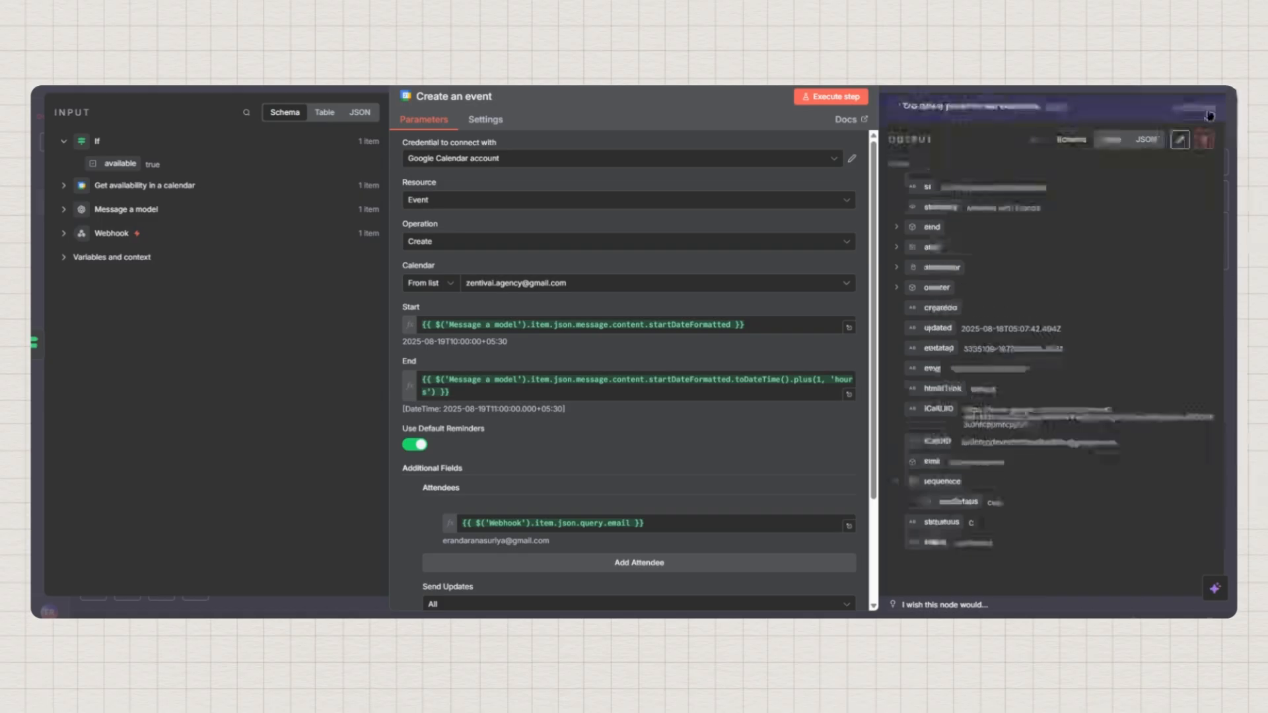
pyautogui.press('Escape')
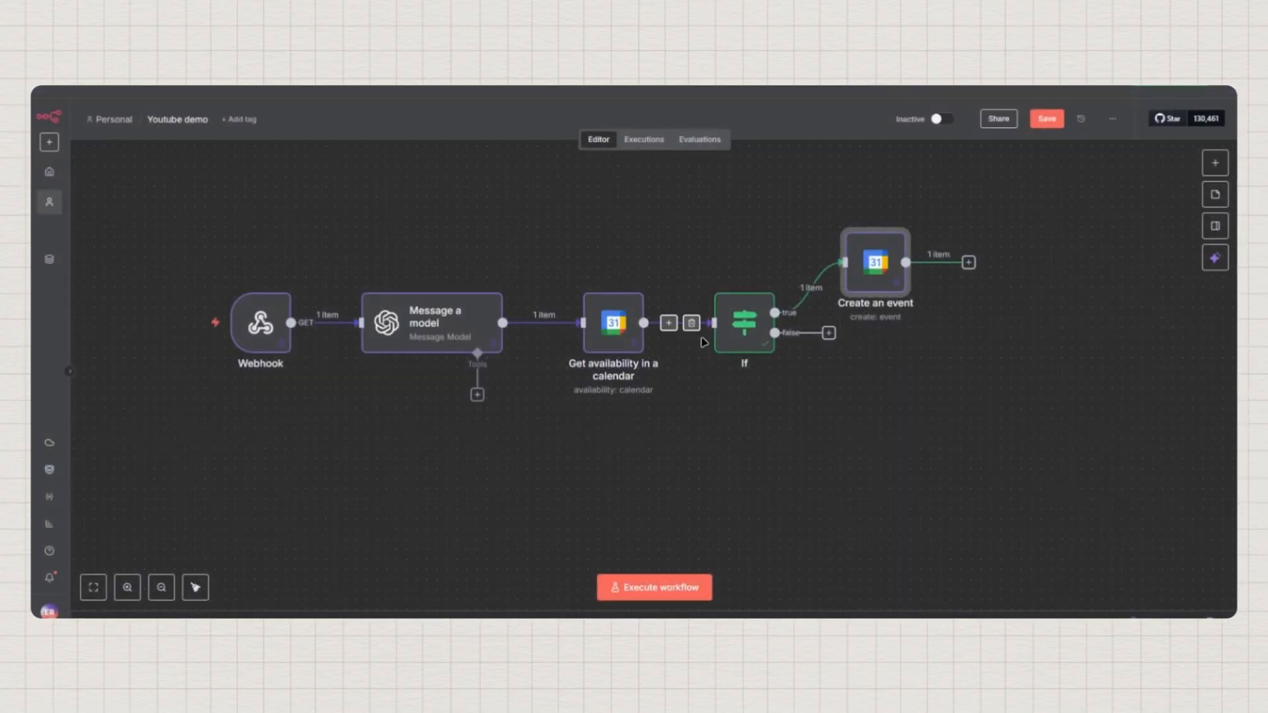
pyautogui.moveTo(915, 394); pyautogui.dragTo(849, 398)
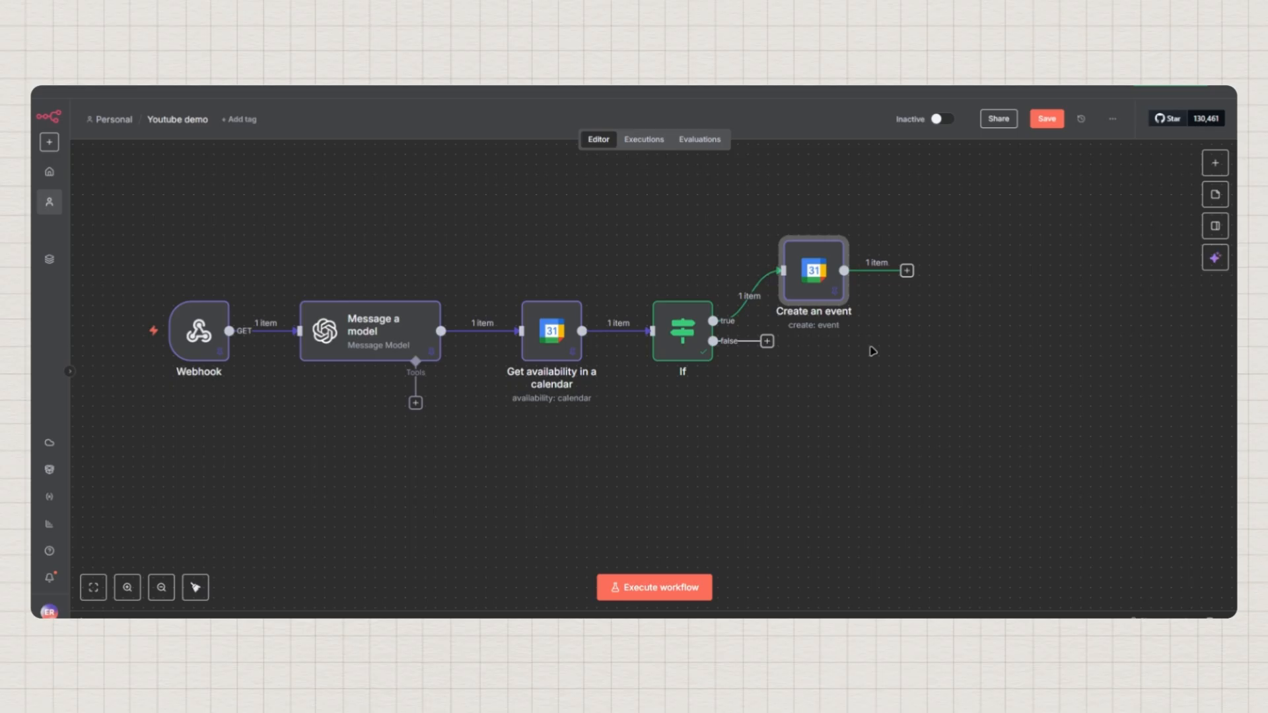
# Add a Respond to Webhook node after Create an event by searching 'webh'
pyautogui.click(907, 271)
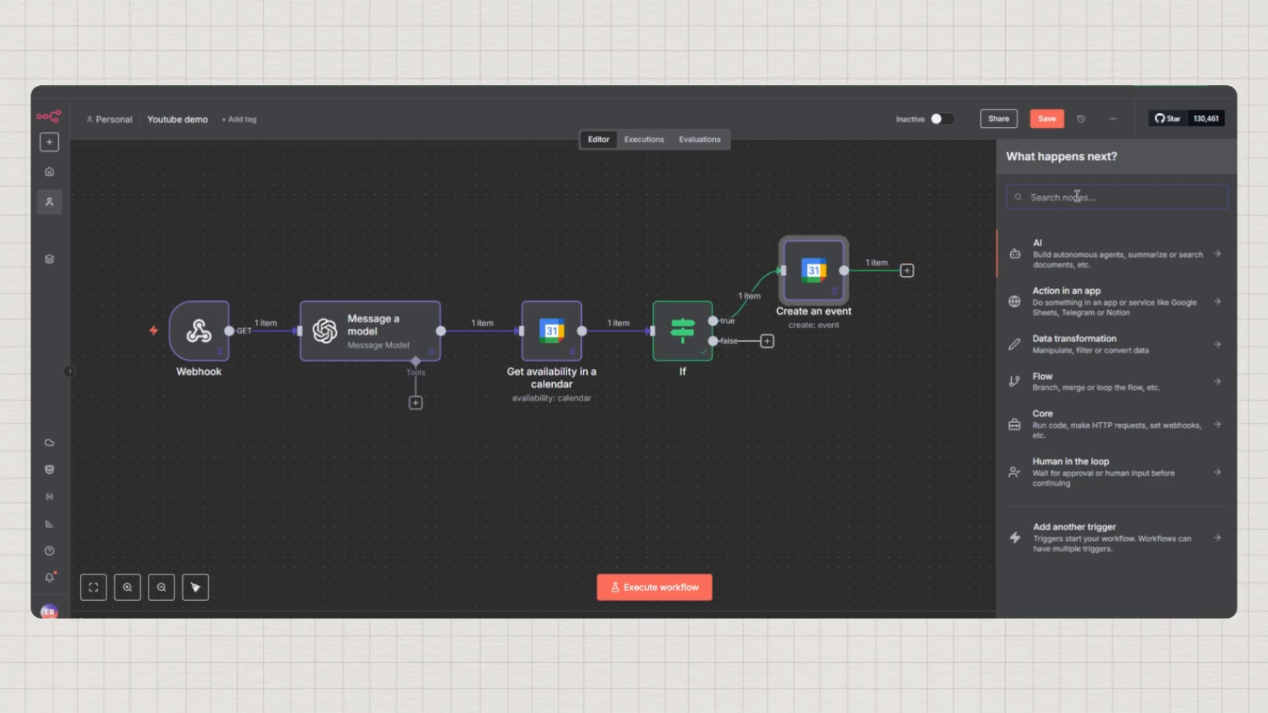
pyautogui.write('web')
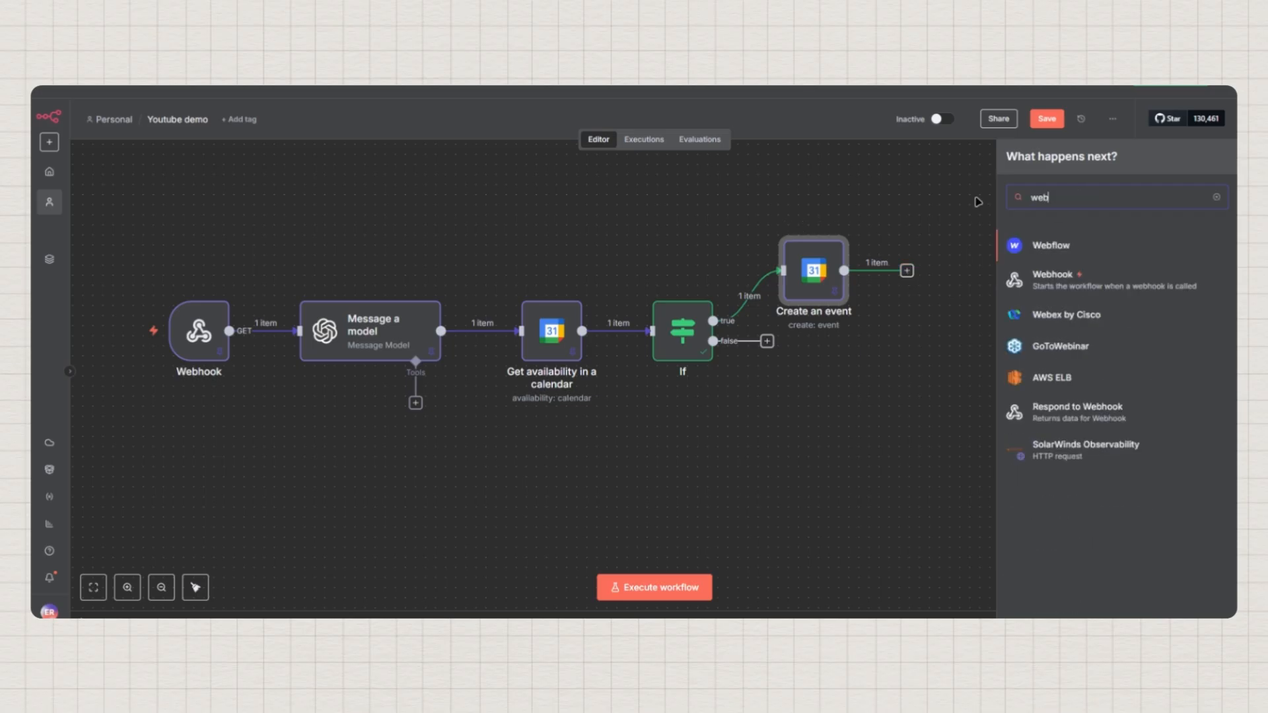
pyautogui.press('BackSpace')
pyautogui.write('o')
pyautogui.write('bh')
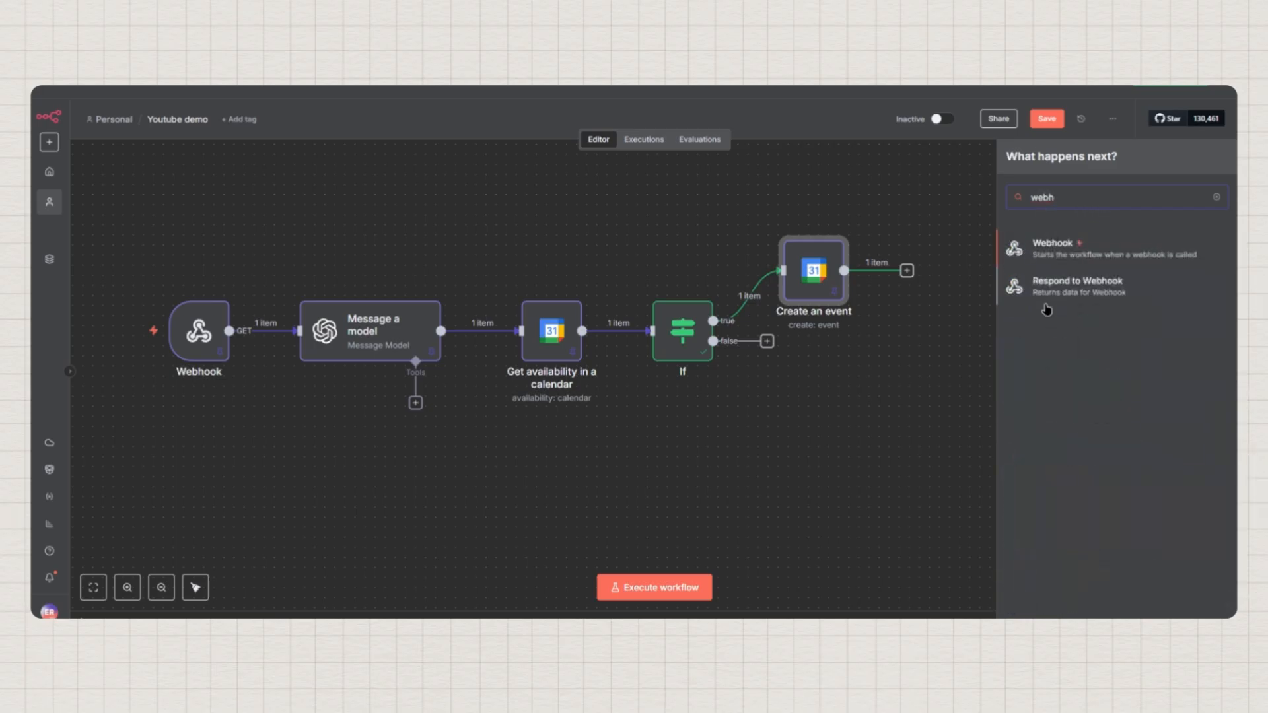
pyautogui.click(1081, 290)
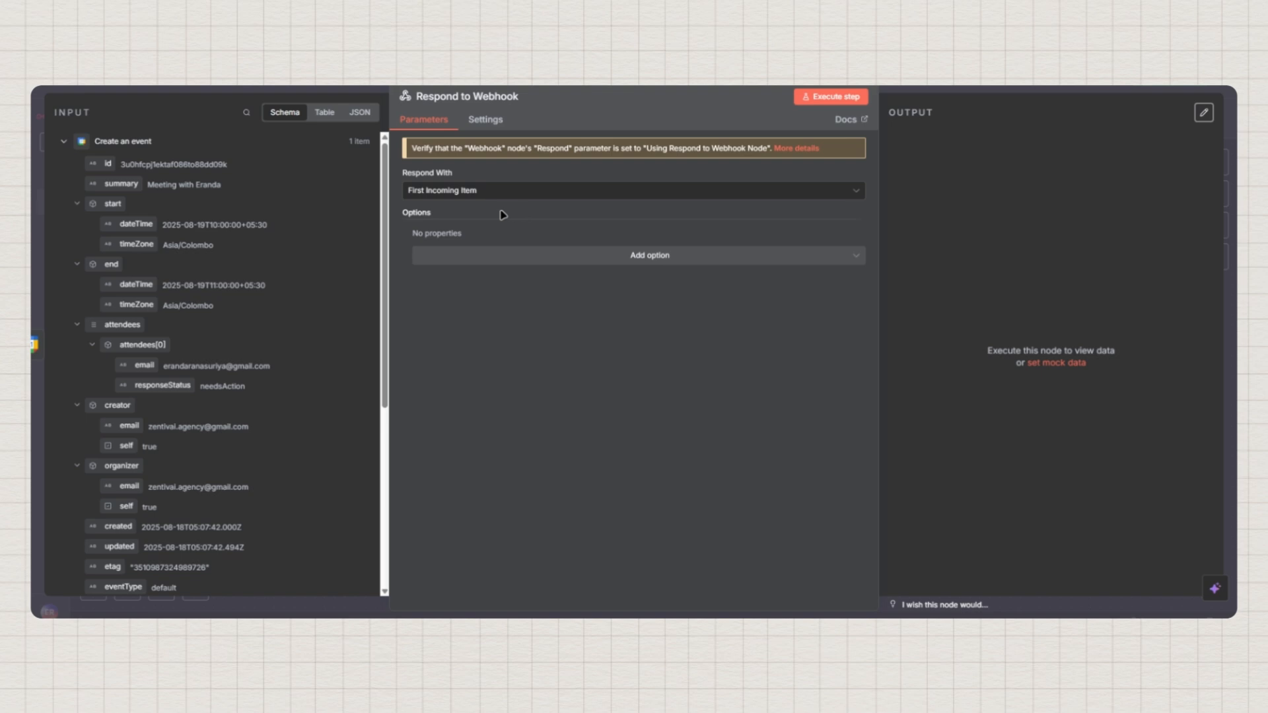
# Set Respond With to All Incoming Items and run the Respond to Webhook step
pyautogui.click(462, 191)
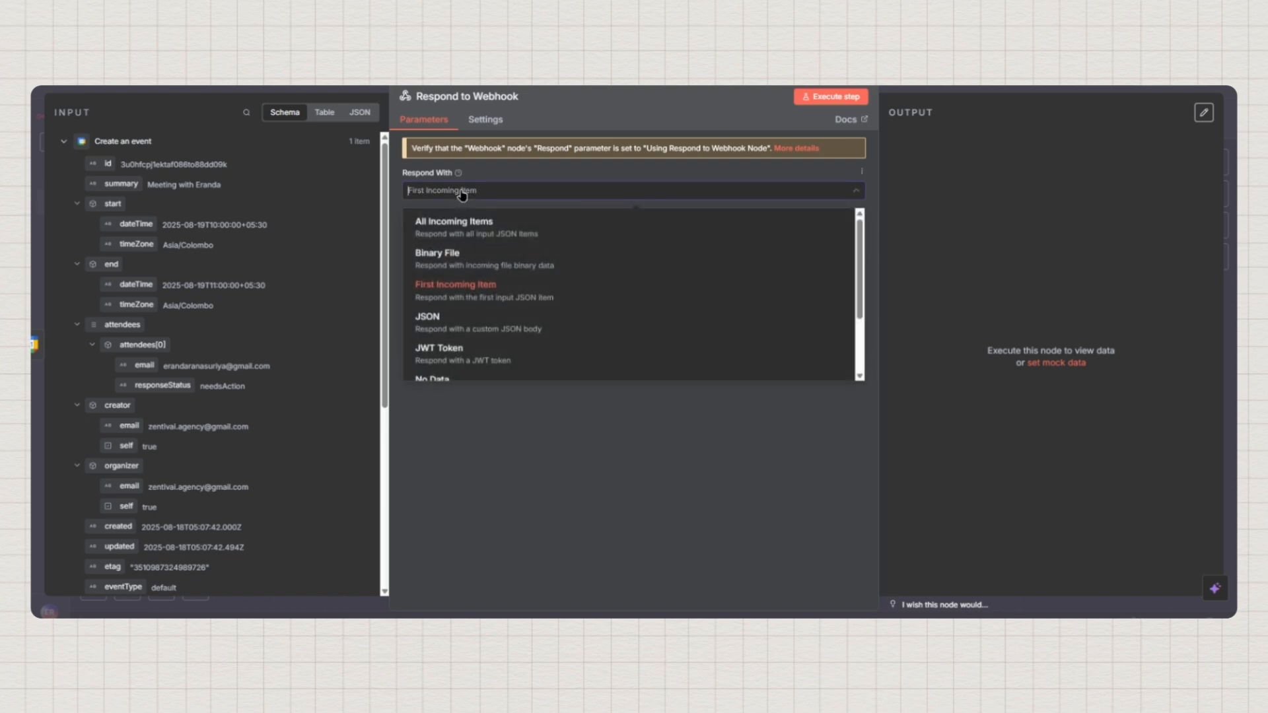
pyautogui.click(423, 233)
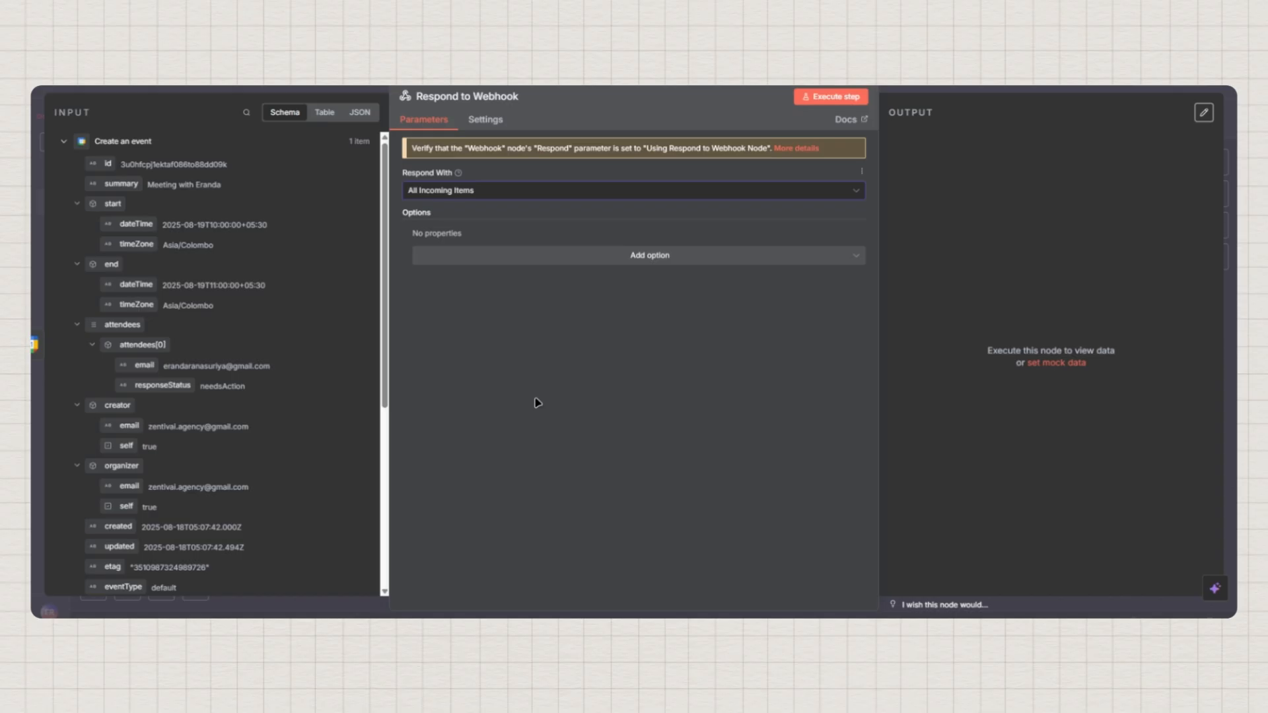
pyautogui.click(844, 103)
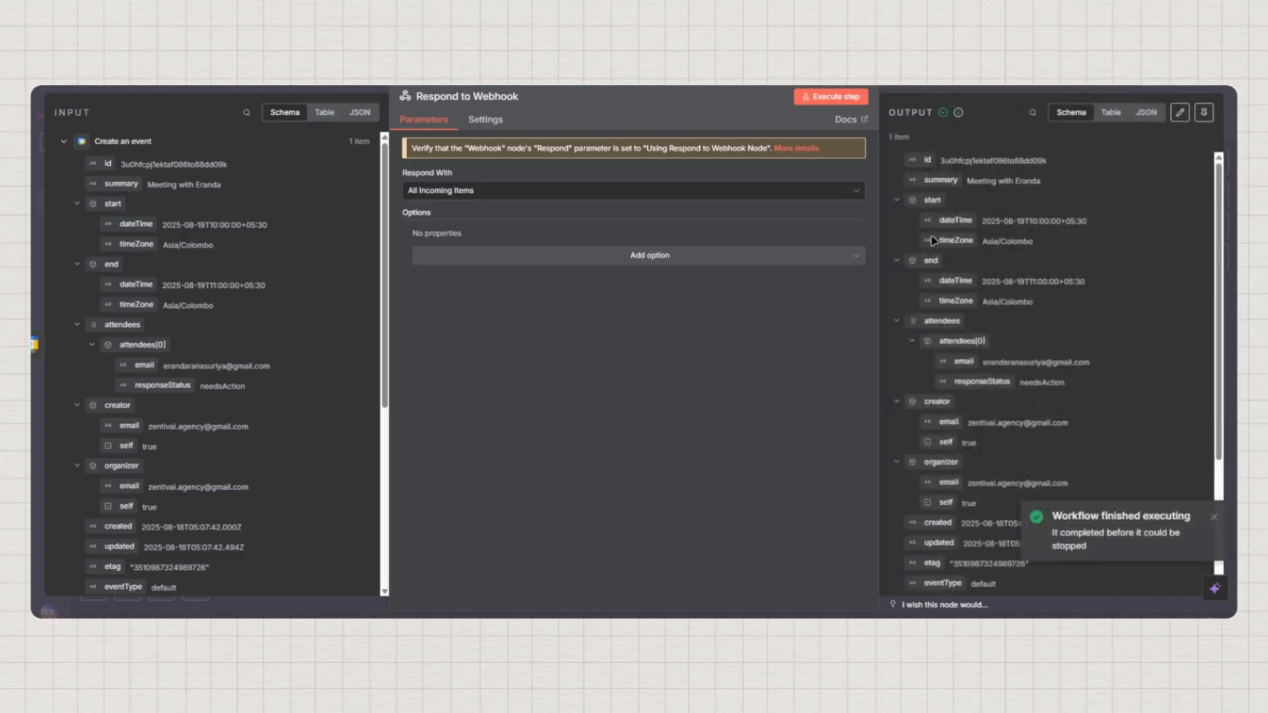
# Review the response output as JSON, noting the confirmed status, and pin it
pyautogui.click(897, 200)
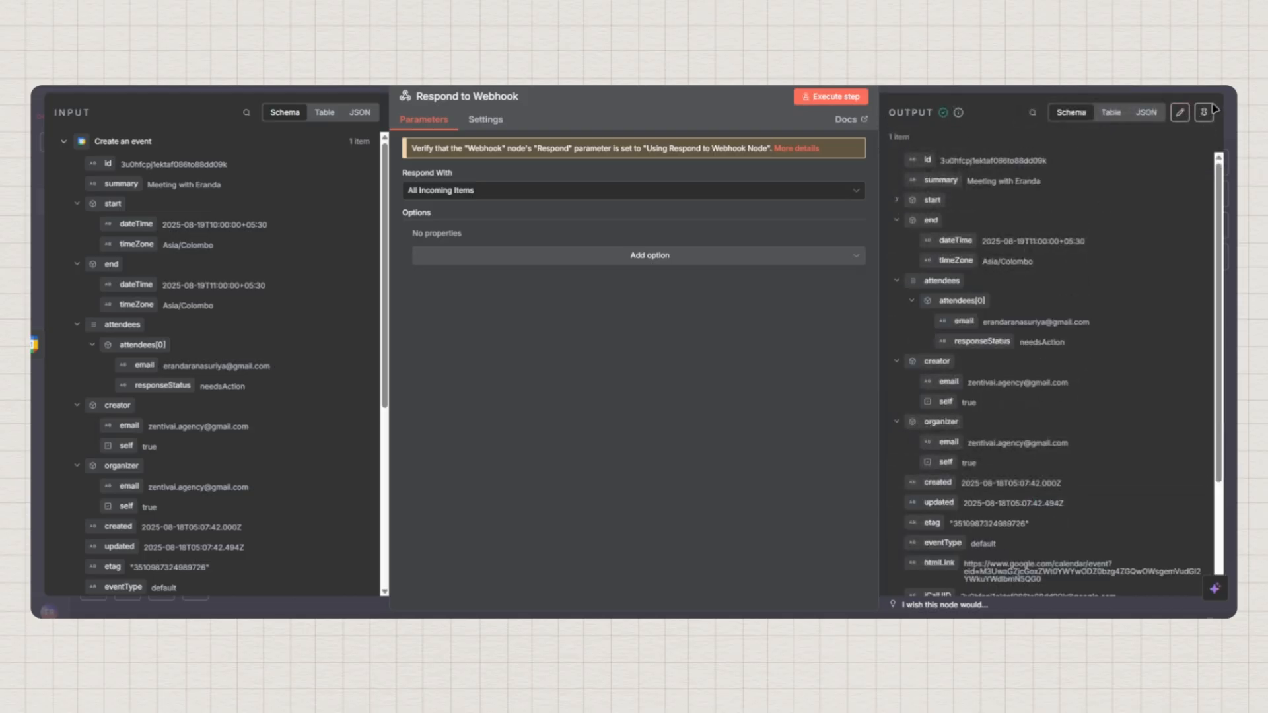
pyautogui.click(1146, 112)
pyautogui.scroll(-3, 982, 304)
pyautogui.scroll(-1, 983, 304)
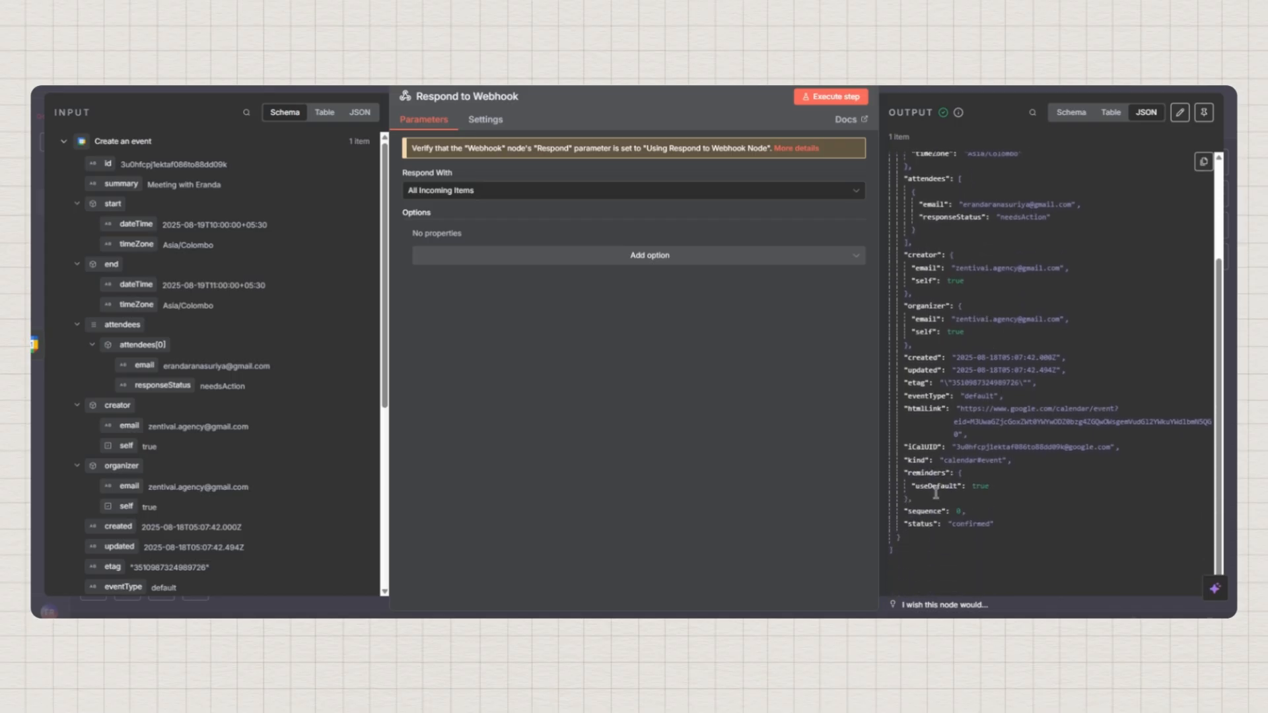
pyautogui.moveTo(907, 524); pyautogui.dragTo(996, 525)
pyautogui.click(1009, 528)
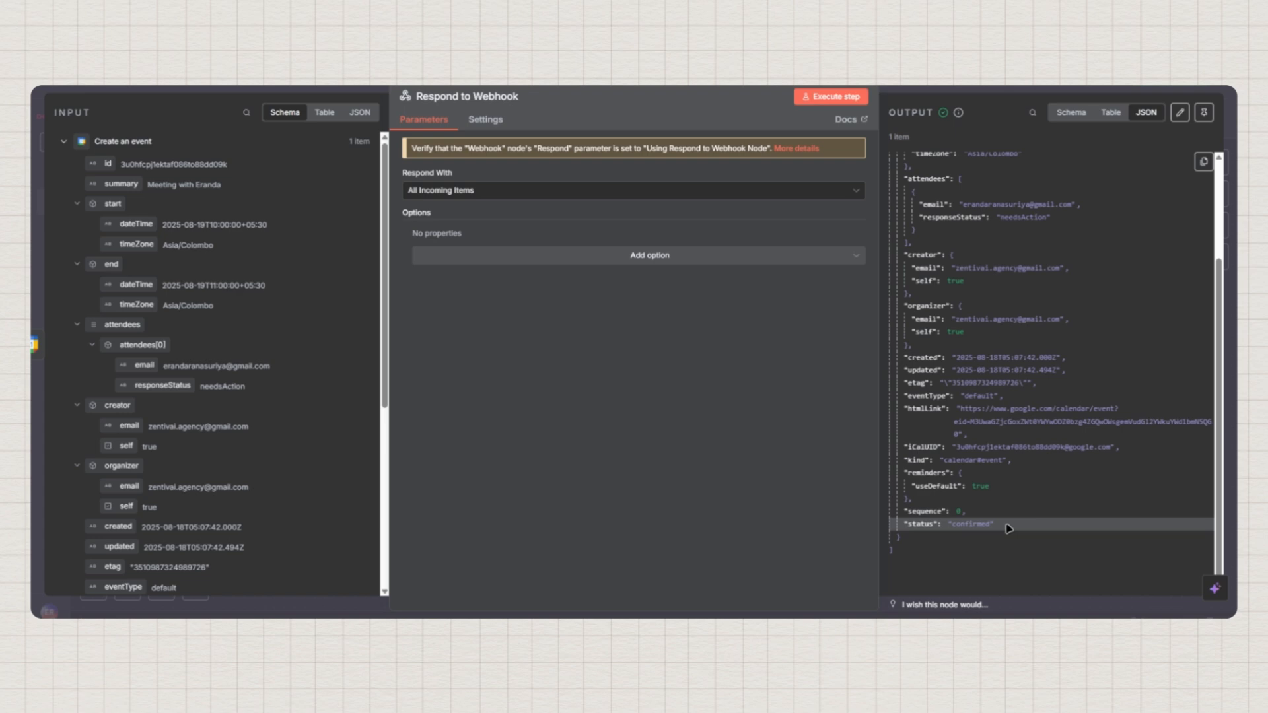
pyautogui.click(1204, 117)
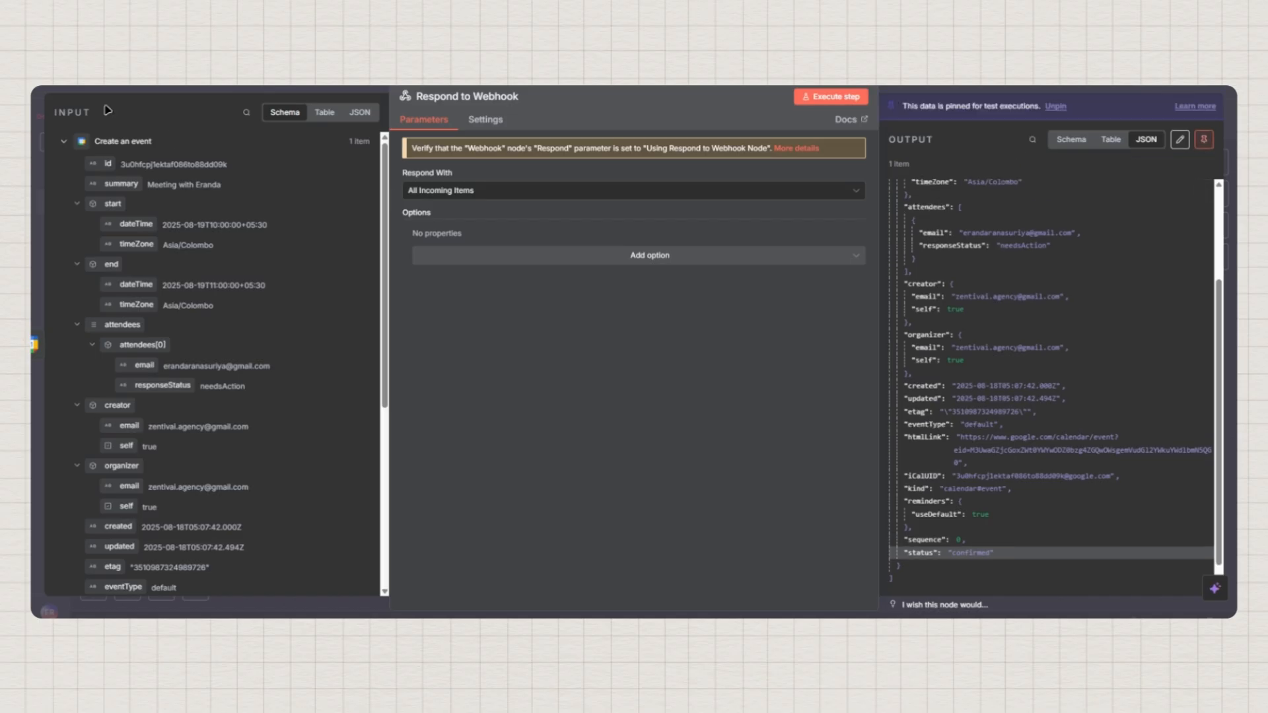
pyautogui.press('Escape')
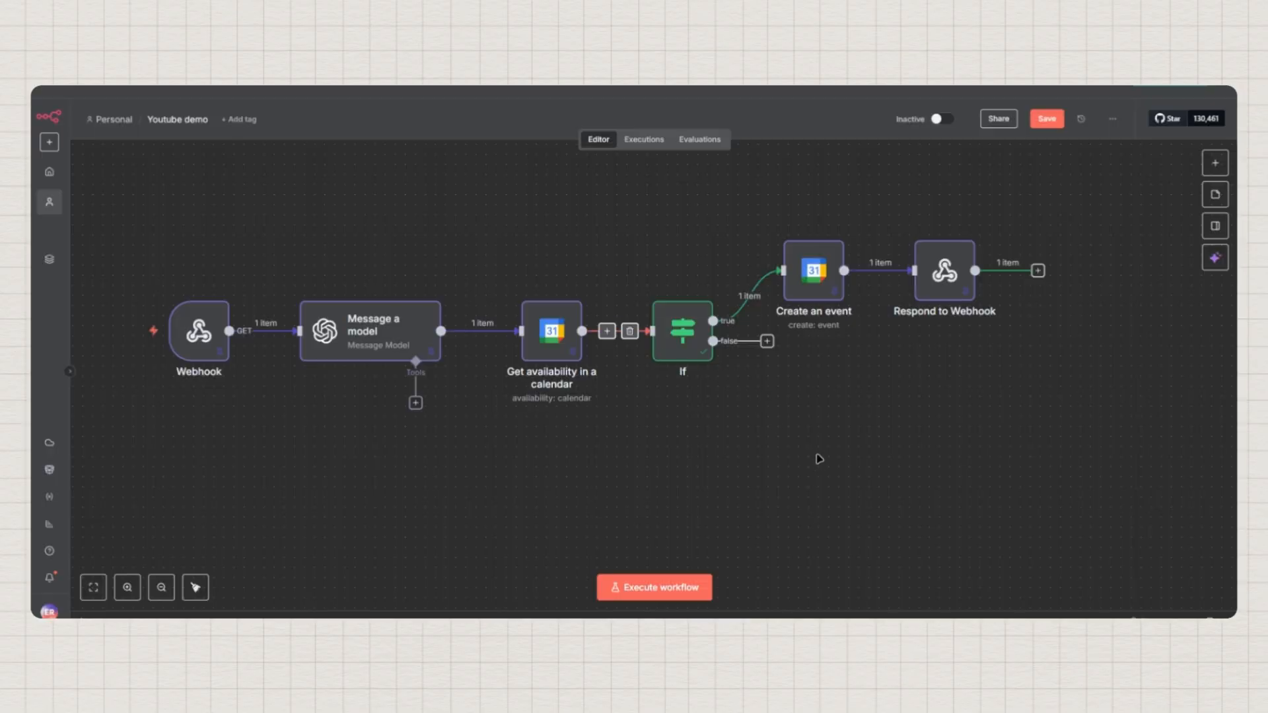
# Open the node picker from the If node's false output
pyautogui.click(767, 341)
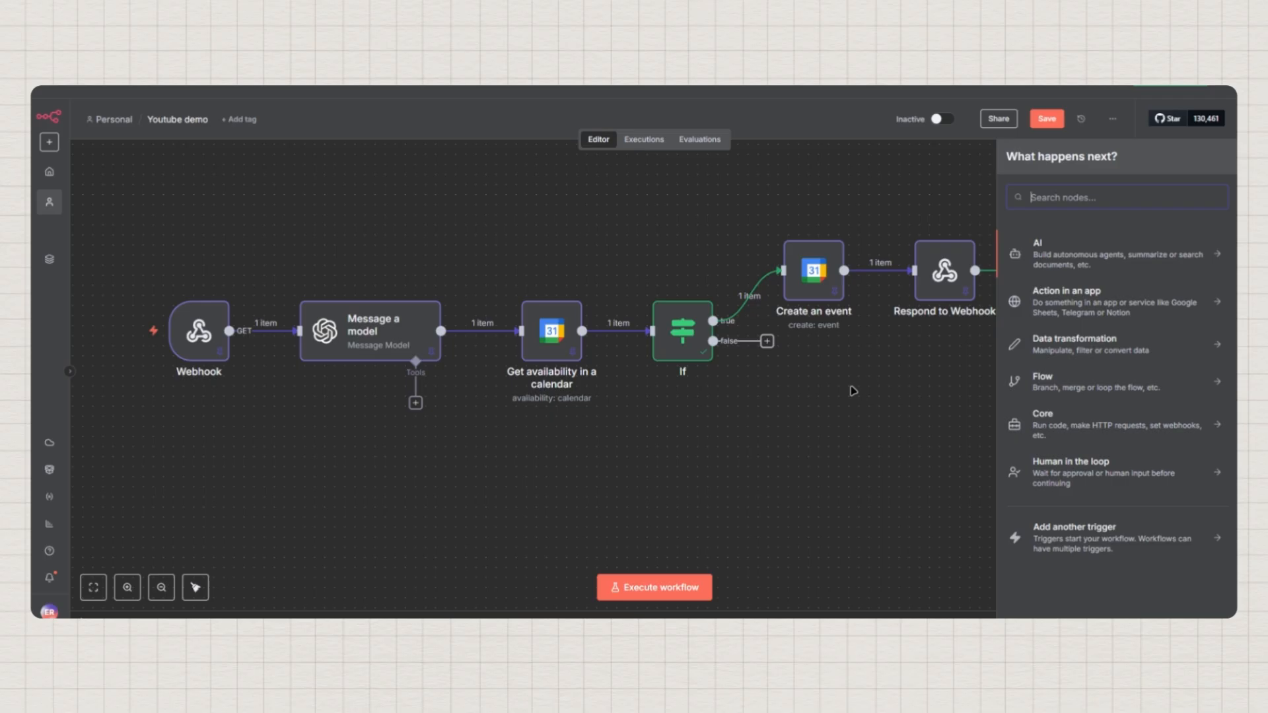
# Create two calendar events: 'Test' Thursday at 10:30am and 'Test 2' Friday at noon
pyautogui.click(614, 593)
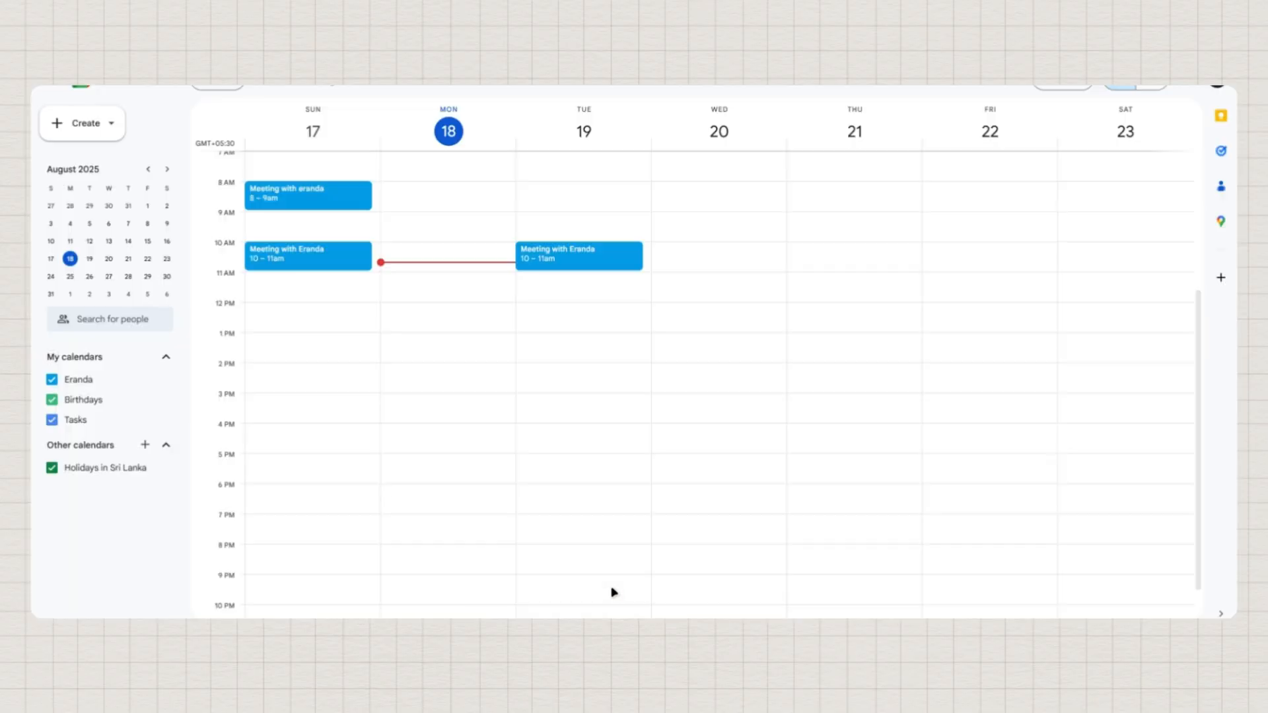
pyautogui.click(852, 265)
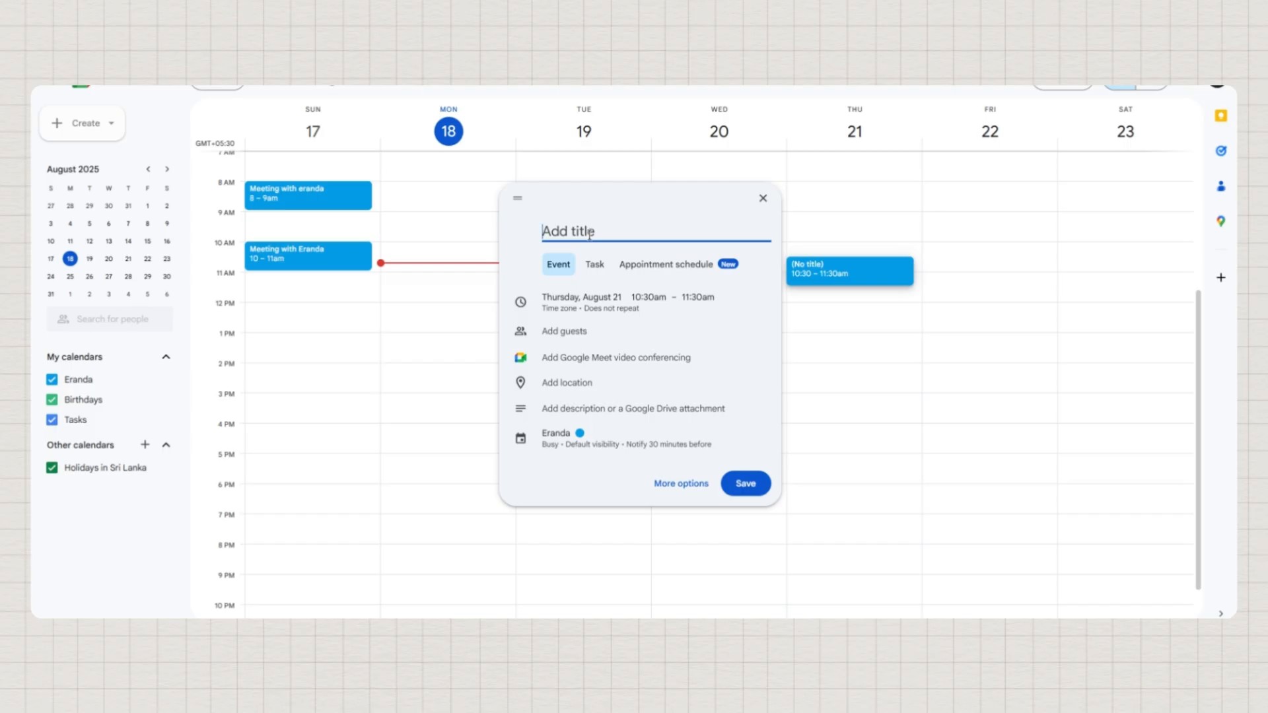
pyautogui.write('Test')
pyautogui.click(748, 484)
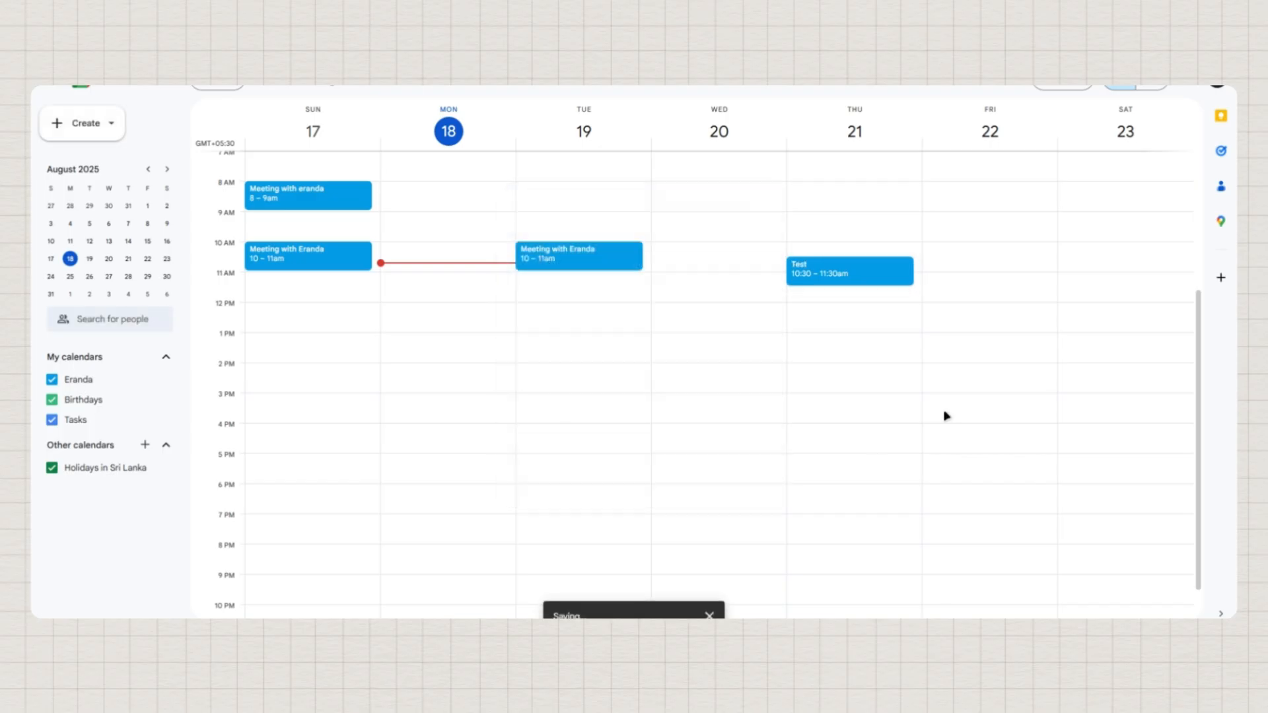
pyautogui.click(990, 317)
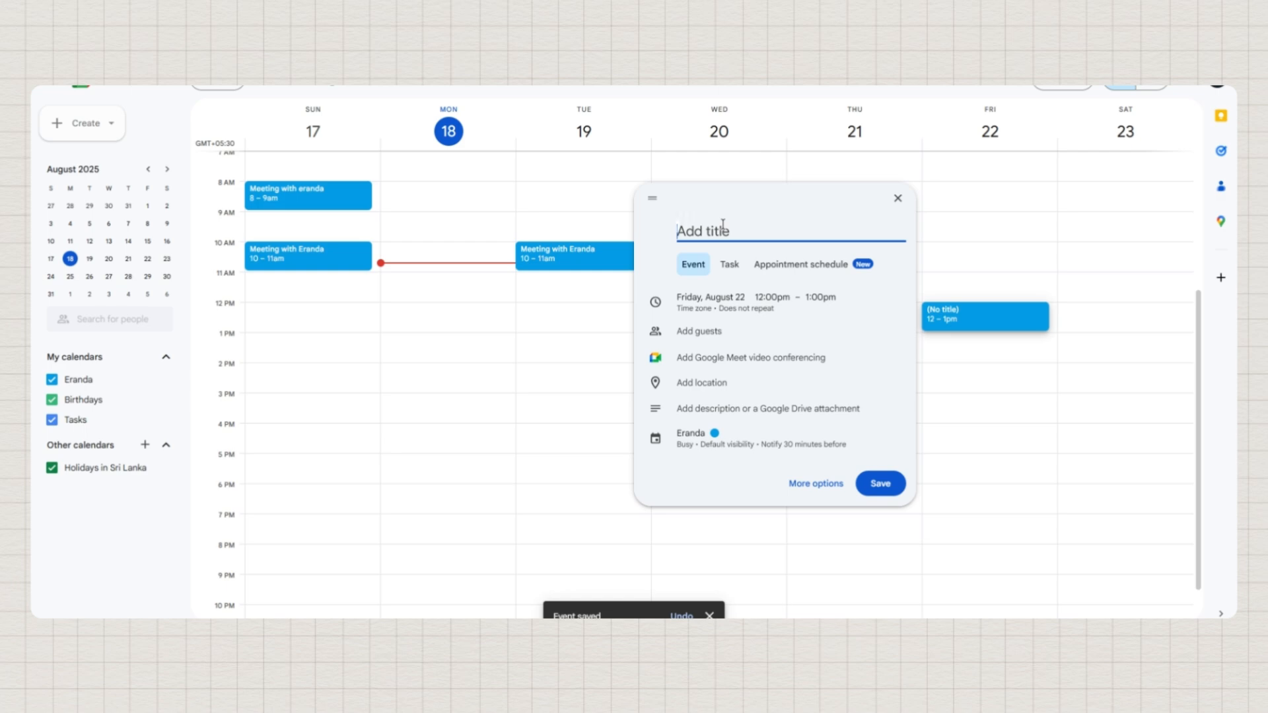
pyautogui.write('Test 2')
pyautogui.click(880, 483)
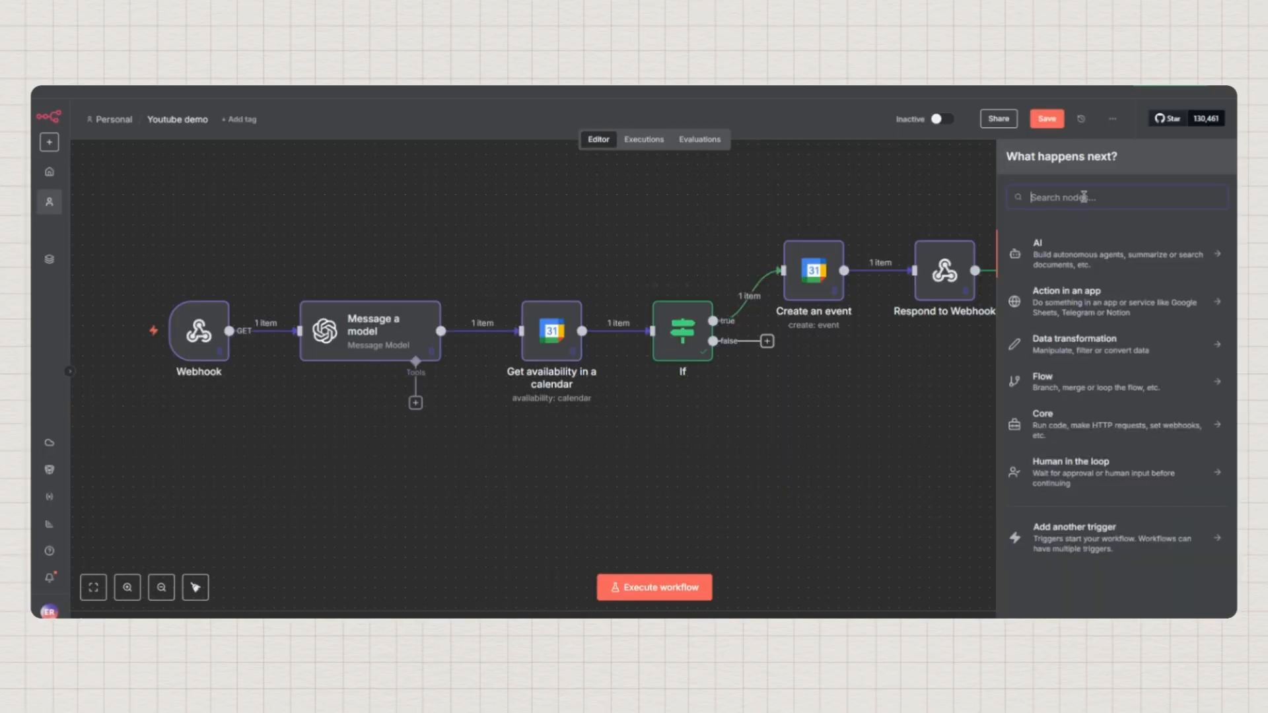
# Add a Google Calendar 'Get many events' node found by searching 'google ca'
pyautogui.write('google ca')
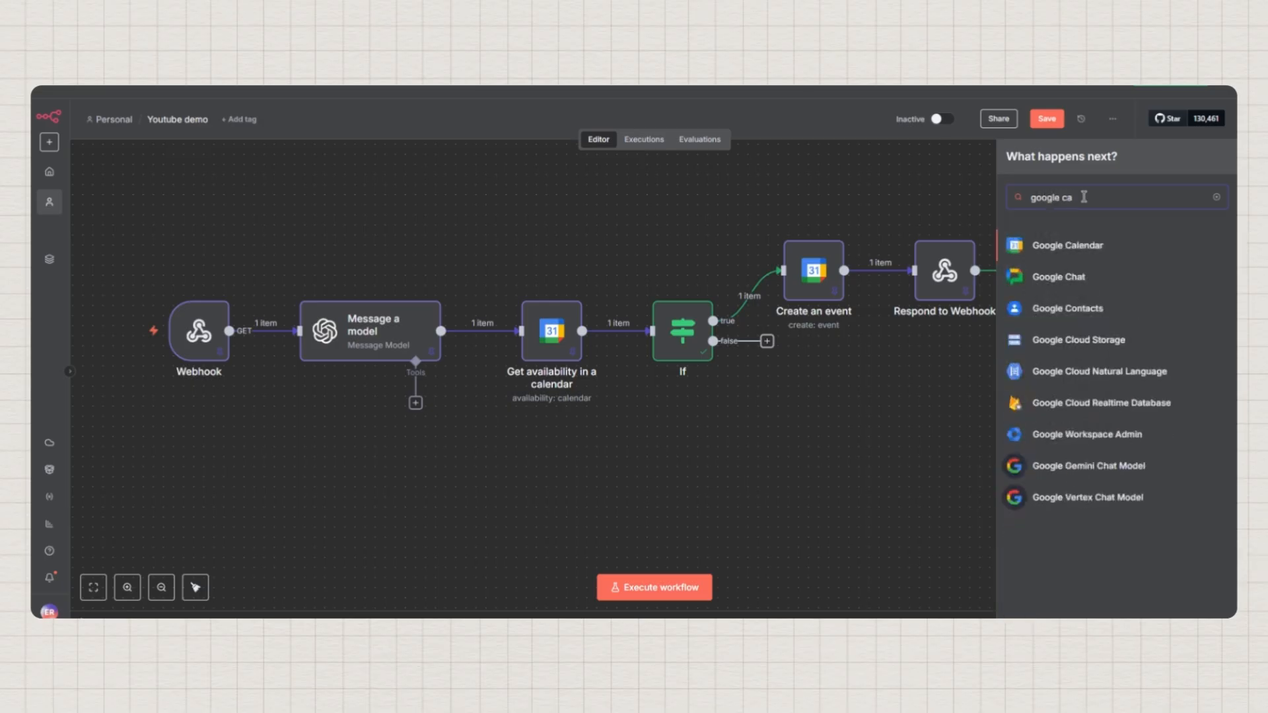
pyautogui.click(1074, 247)
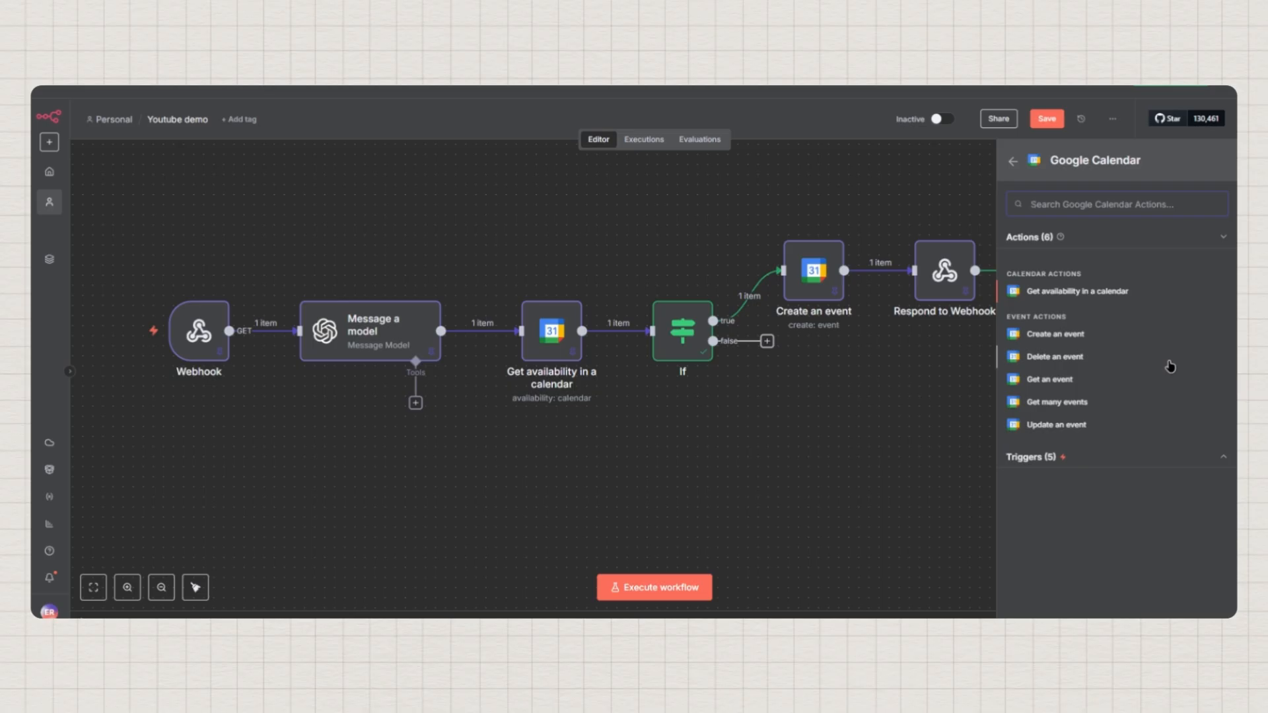
pyautogui.click(1058, 403)
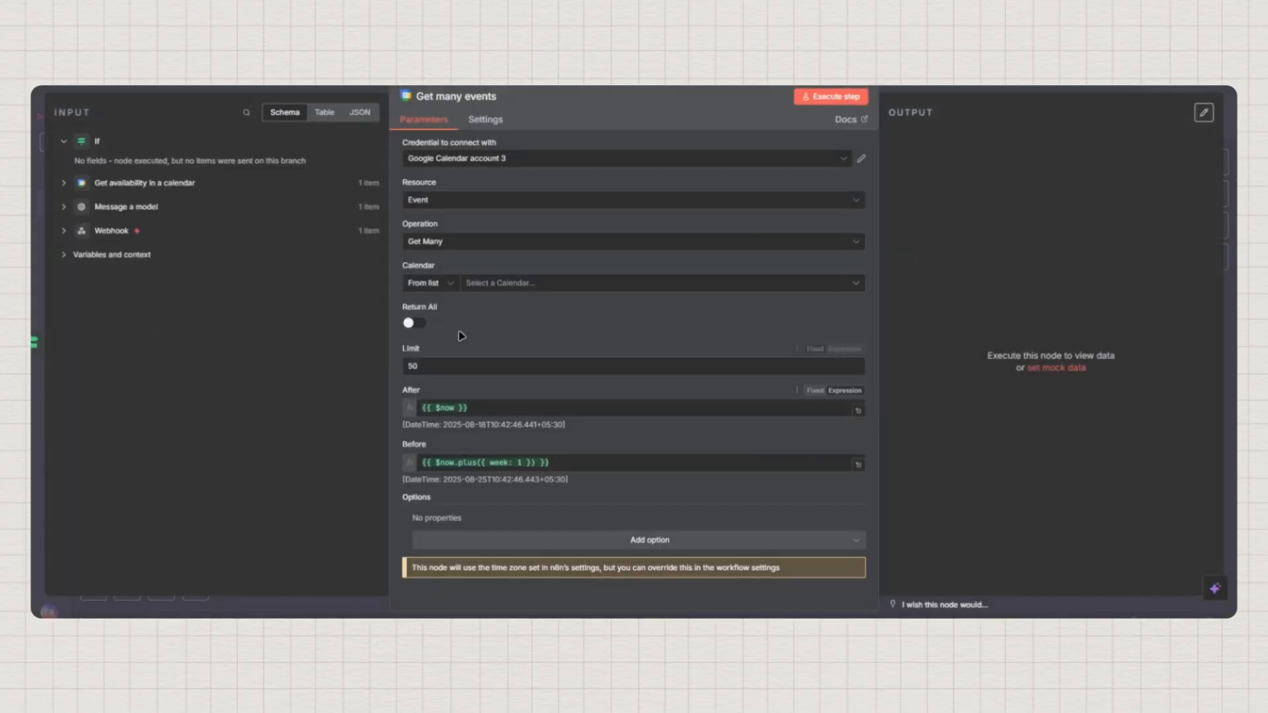
# Use the Google Calendar account credential and the agency's Gmail calendar, with Return All on
pyautogui.click(527, 160)
pyautogui.click(530, 187)
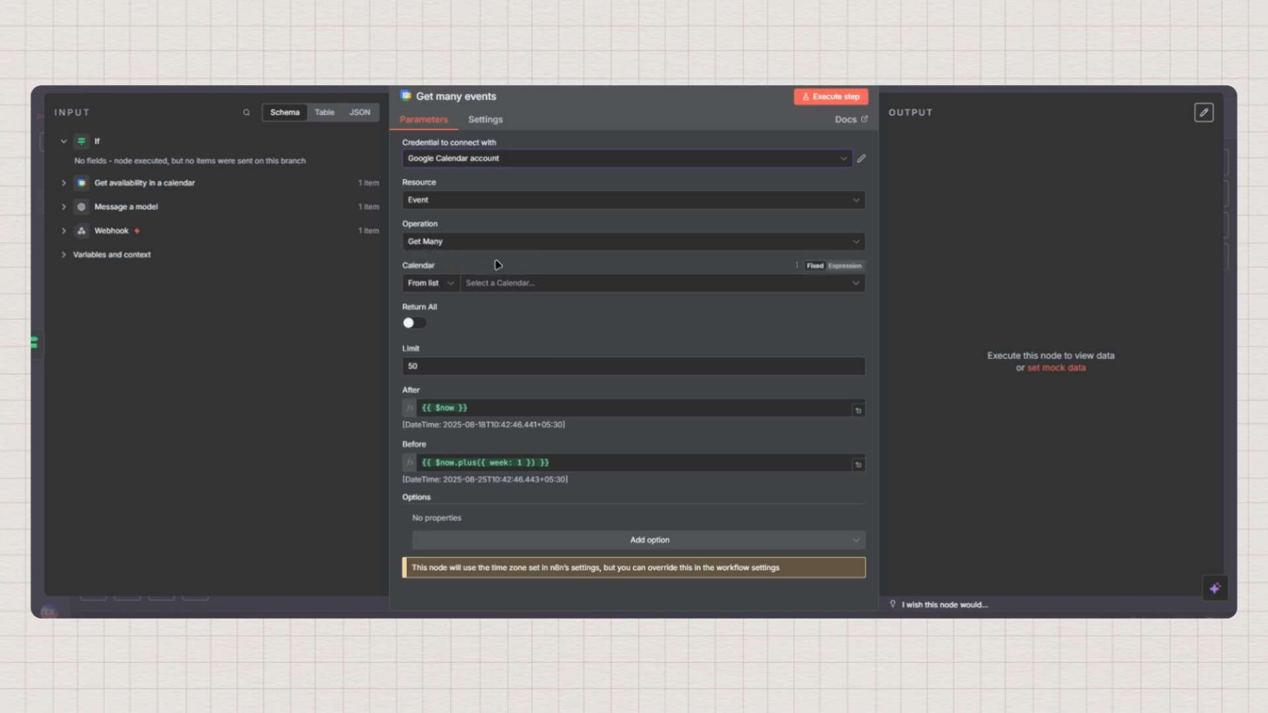
pyautogui.click(486, 284)
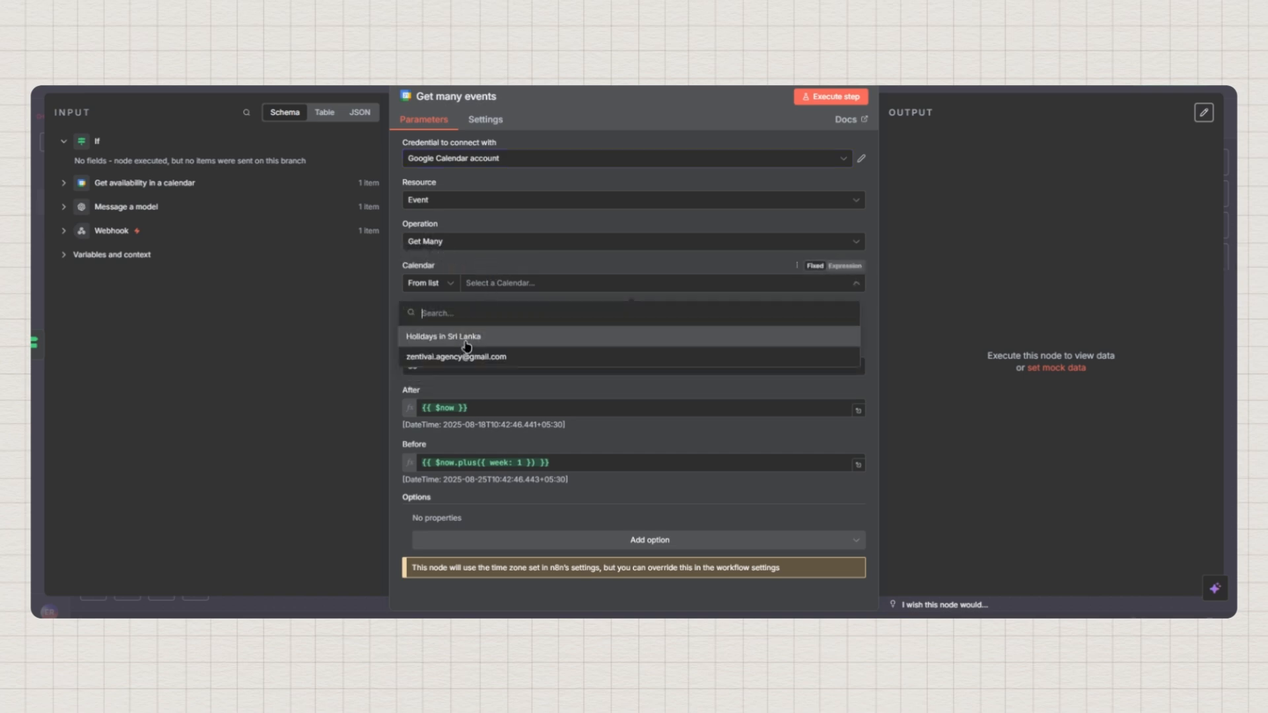
pyautogui.click(452, 357)
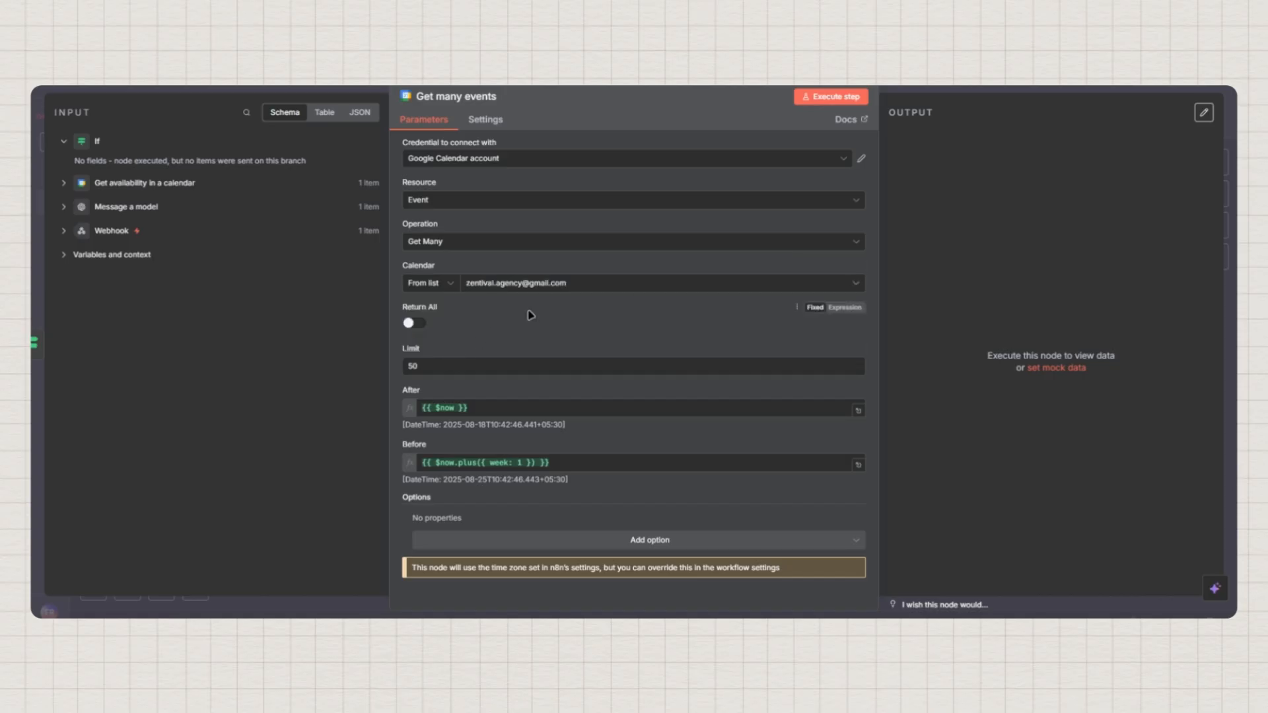
pyautogui.click(423, 326)
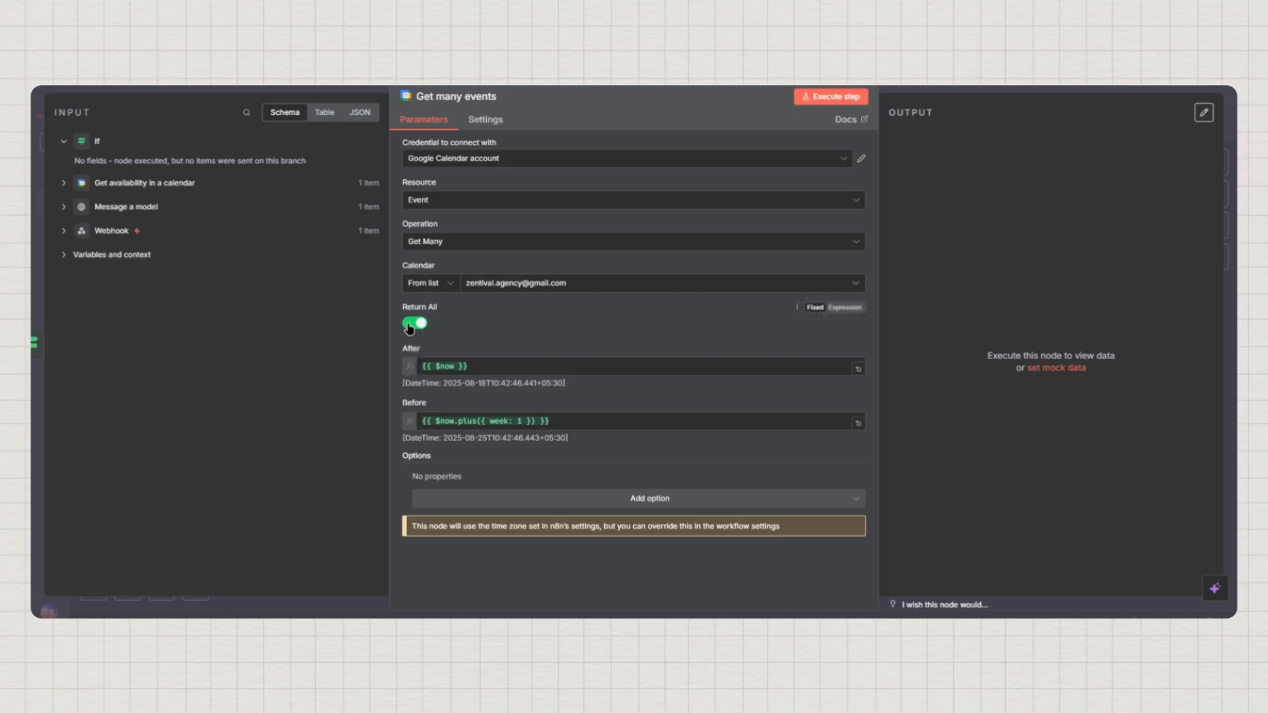
# Check the After date preview and add an Order By option set to Start Time
pyautogui.moveTo(477, 367); pyautogui.dragTo(527, 335)
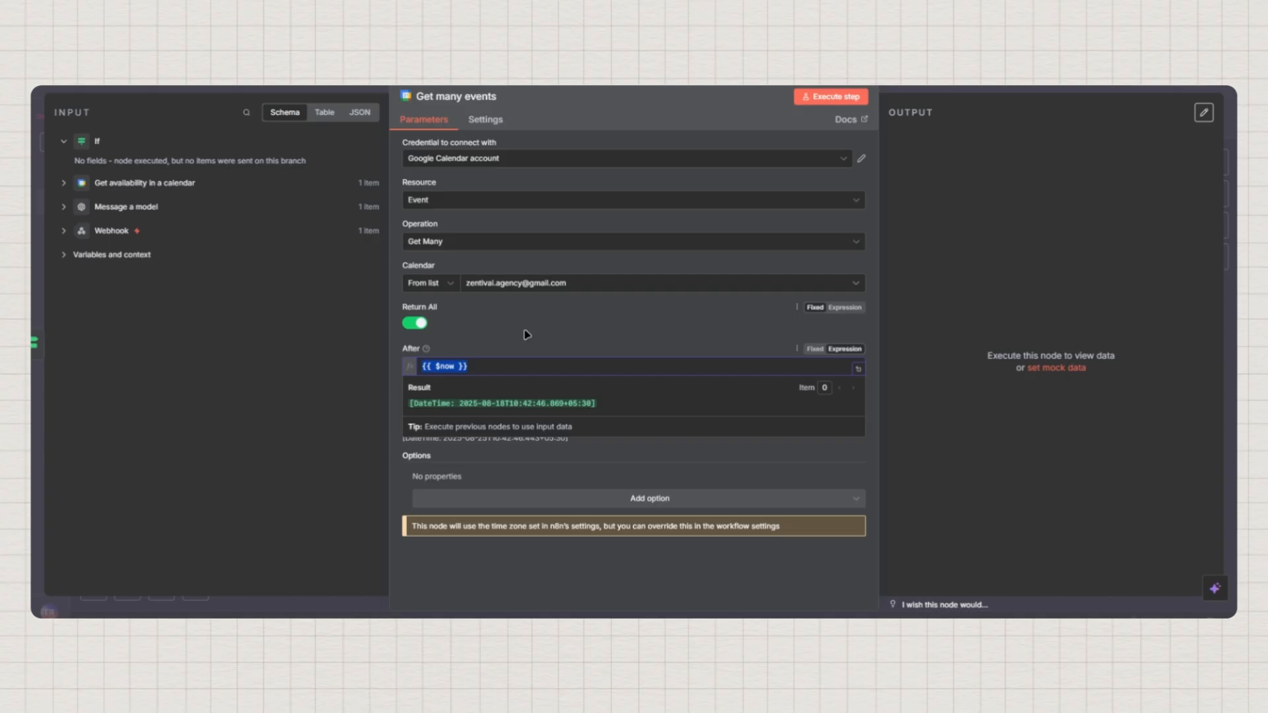
pyautogui.click(527, 335)
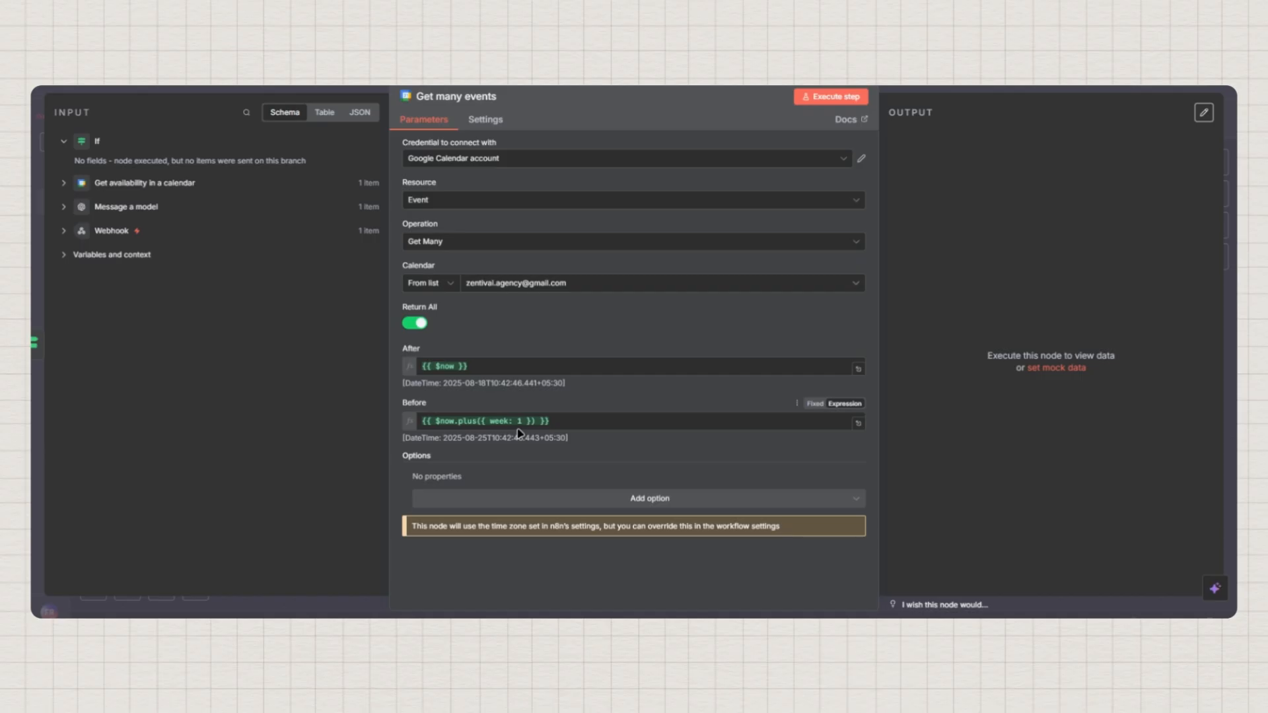
pyautogui.click(657, 501)
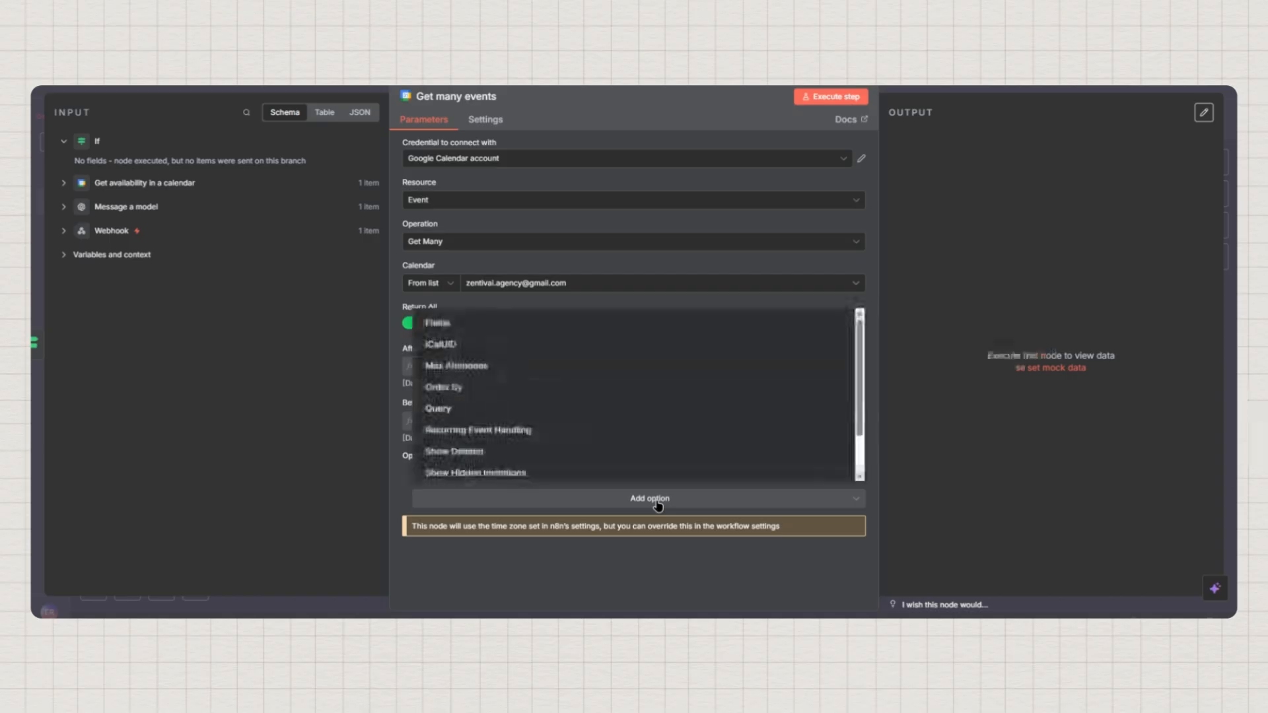
pyautogui.click(488, 389)
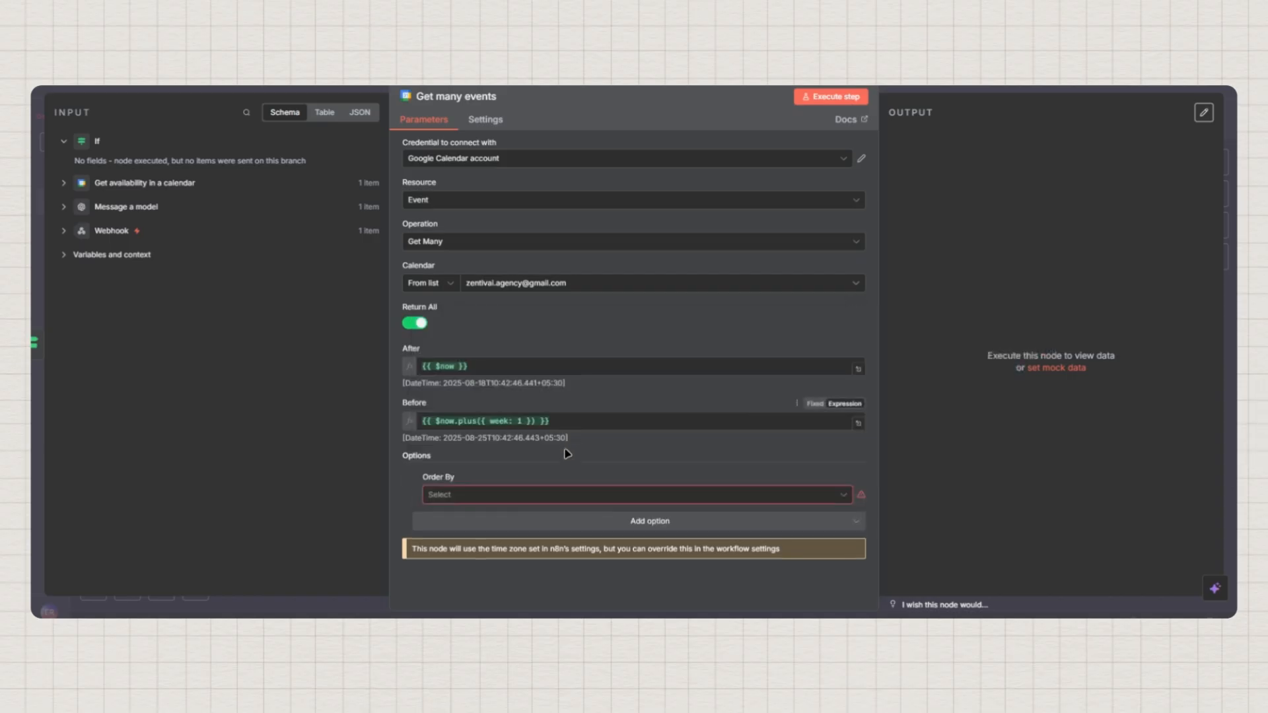
pyautogui.click(493, 499)
# Confirm Start Time ordering and unpin the Get availability in a calendar test output
pyautogui.click(484, 529)
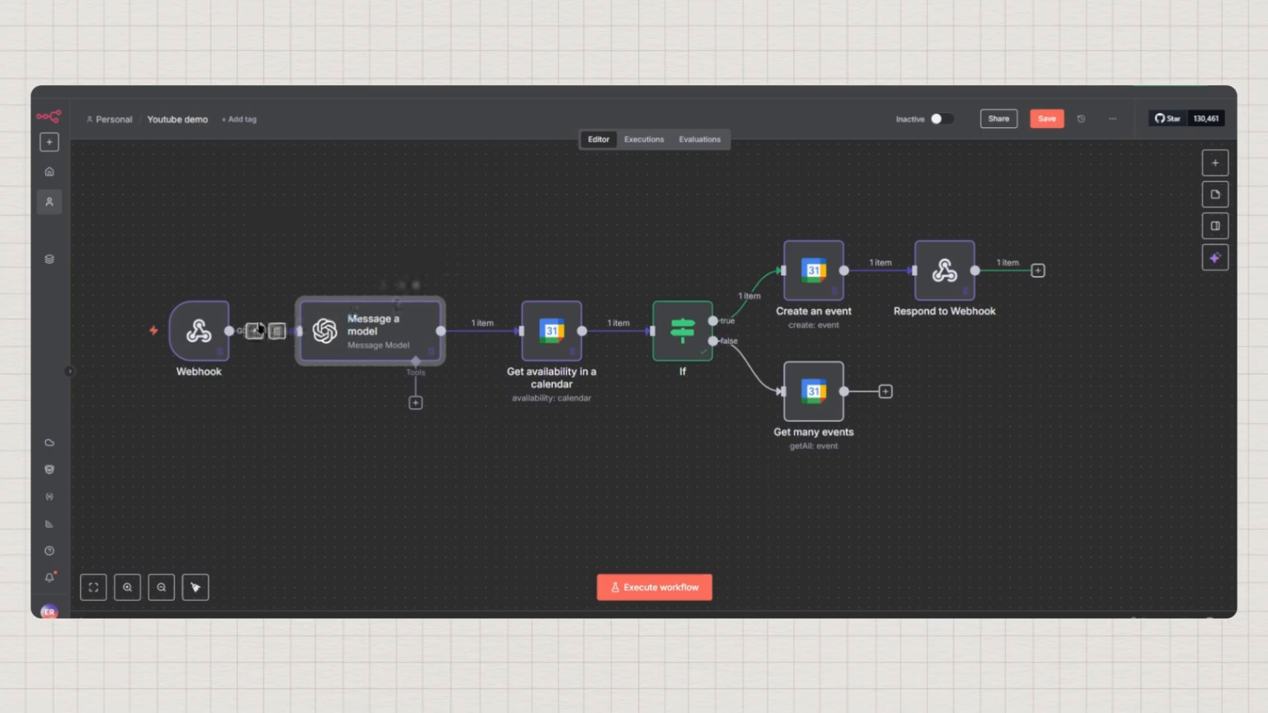
pyautogui.moveTo(536, 332)
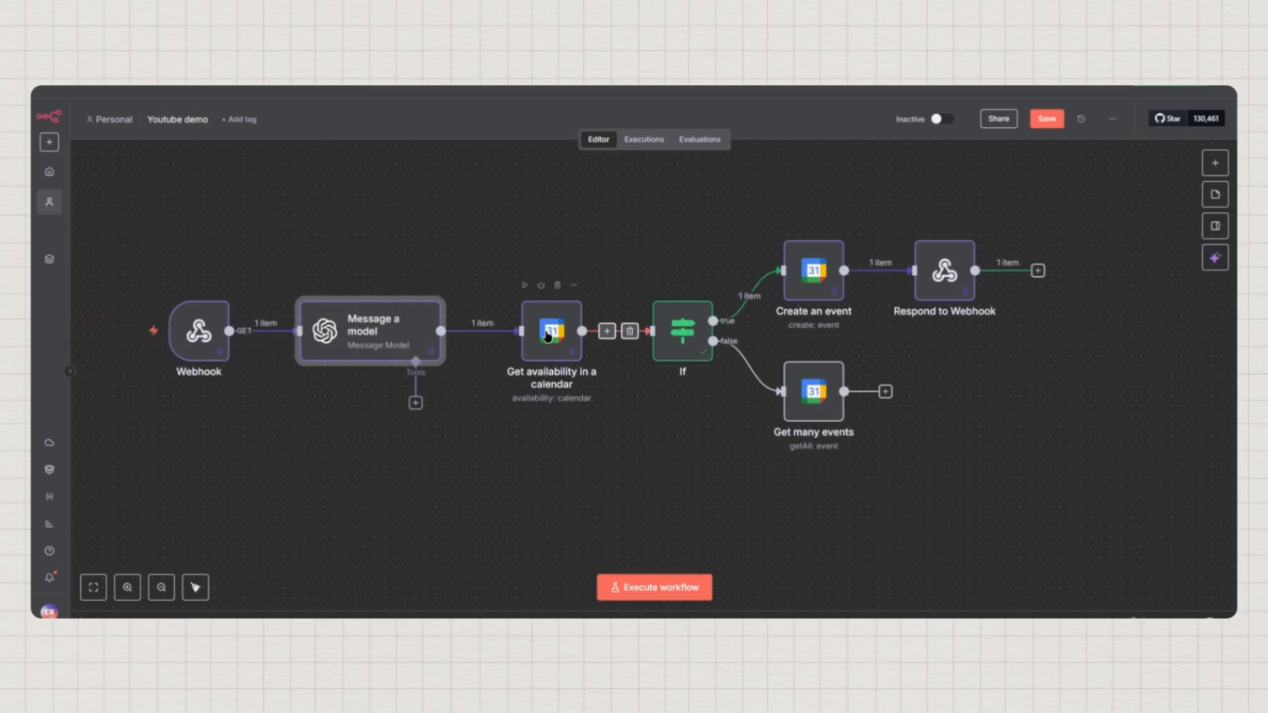
pyautogui.click(547, 336)
pyautogui.press('Return')
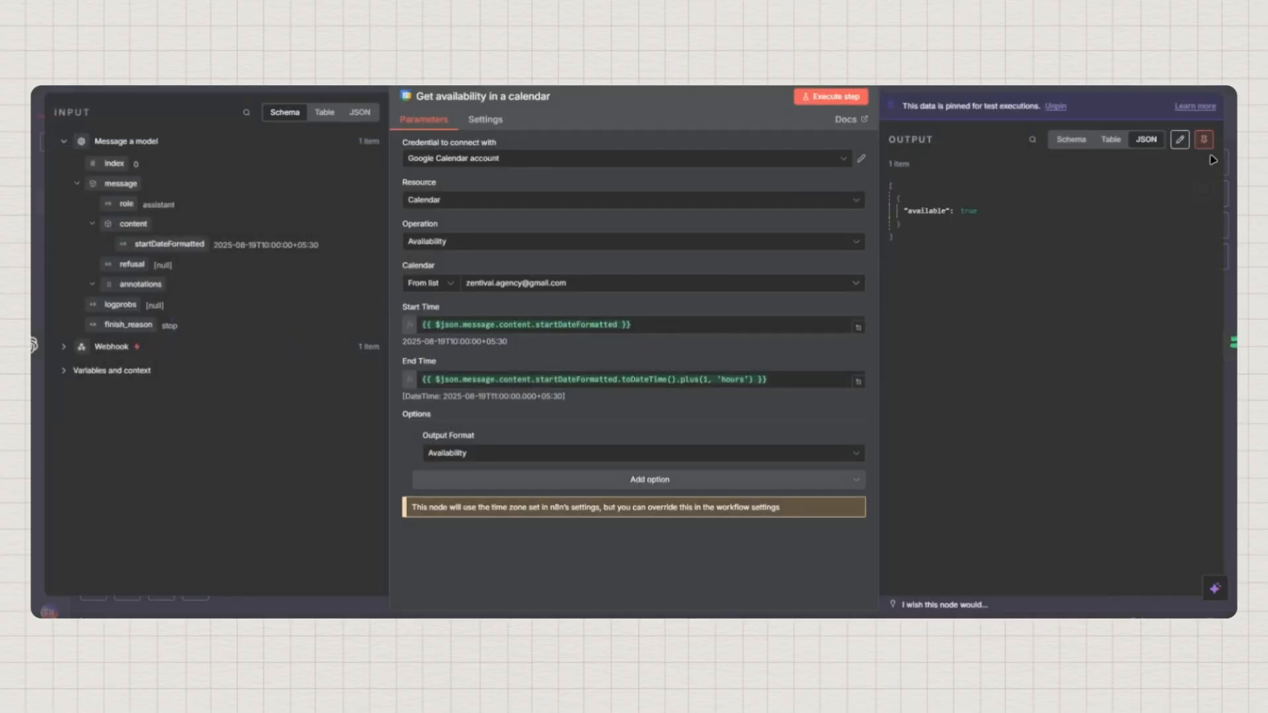
pyautogui.click(1204, 141)
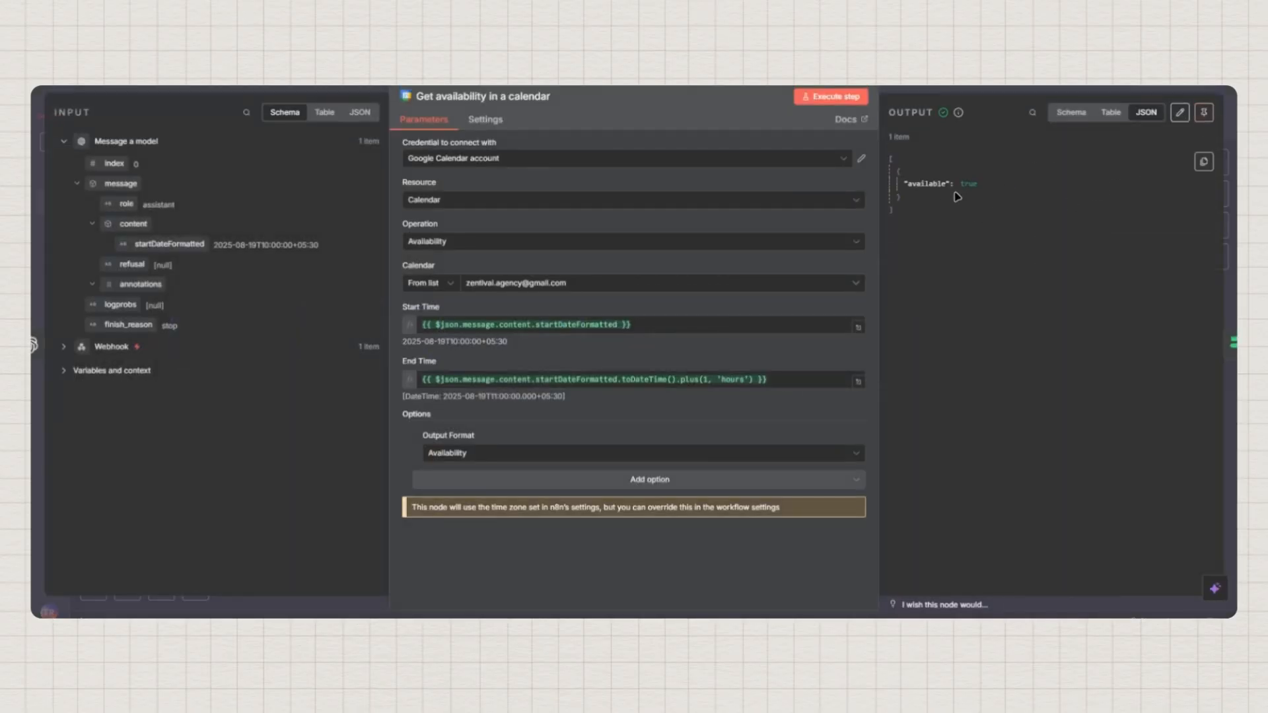
pyautogui.press('Escape')
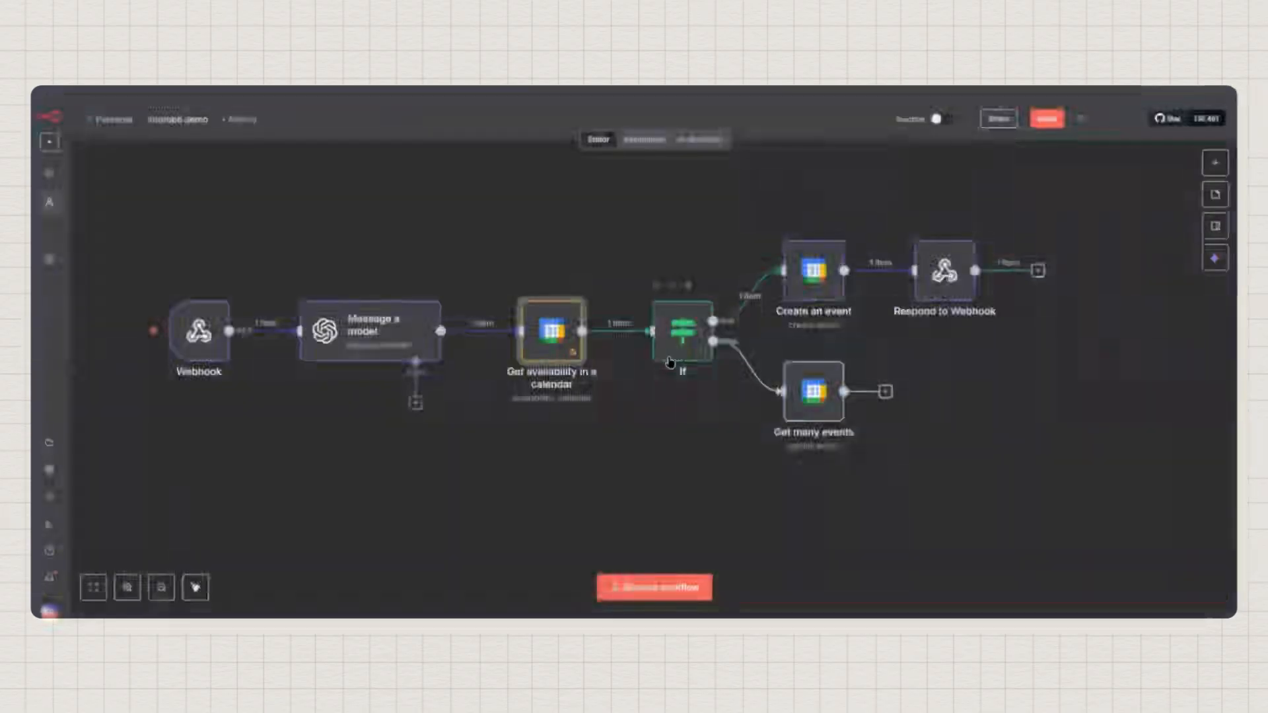
# Review the If node and the Webhook's requested date, Tomorrow at 10am
pyautogui.doubleClick(684, 348)
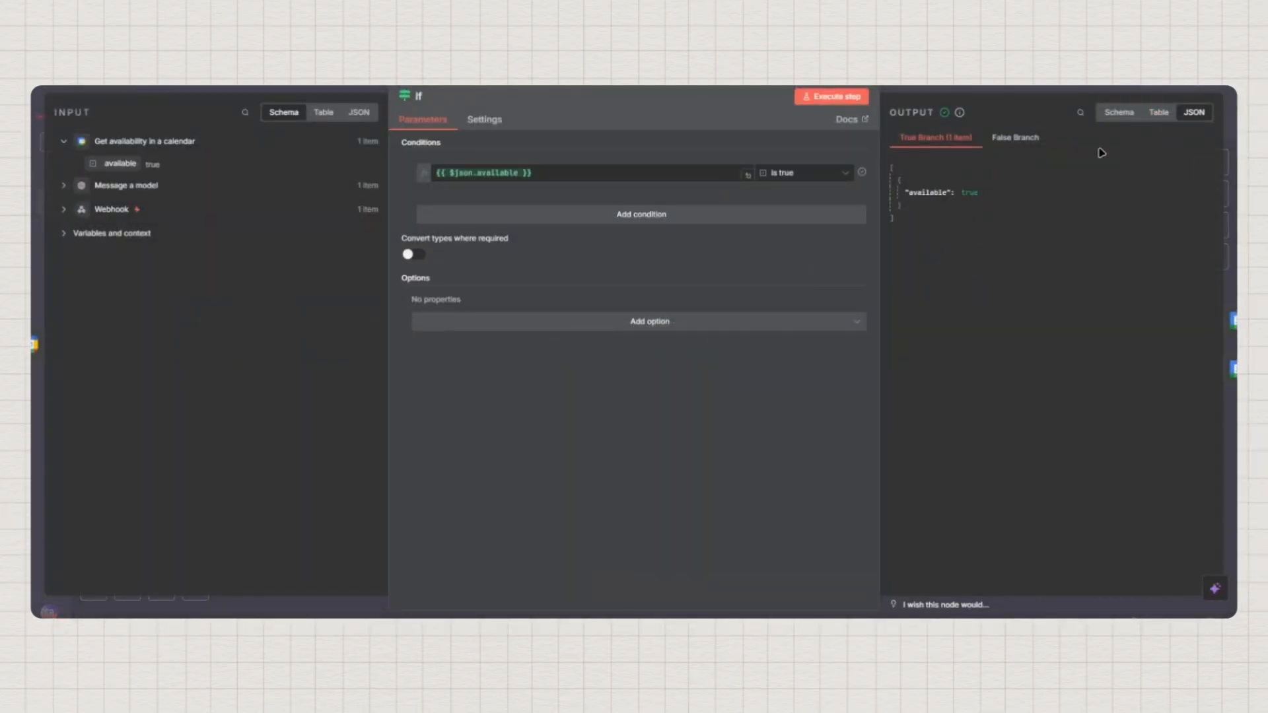
pyautogui.press('Escape')
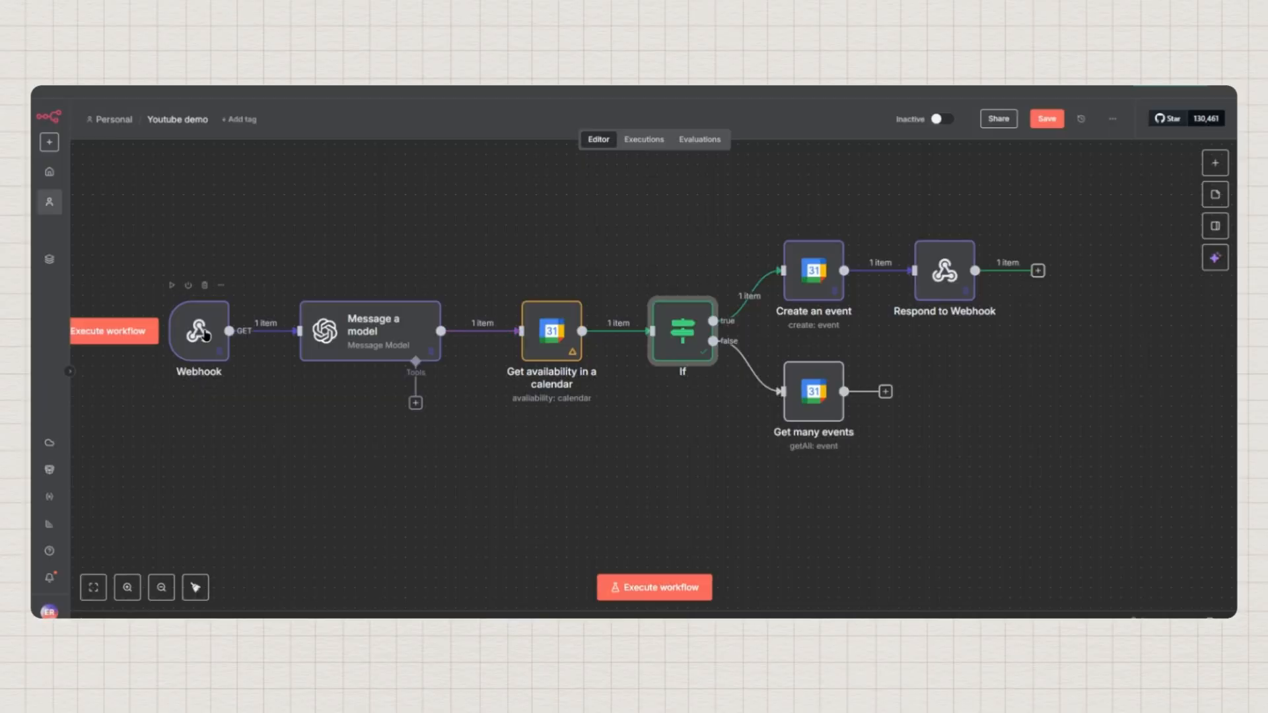
pyautogui.doubleClick(205, 336)
pyautogui.scroll(-3, 696, 449)
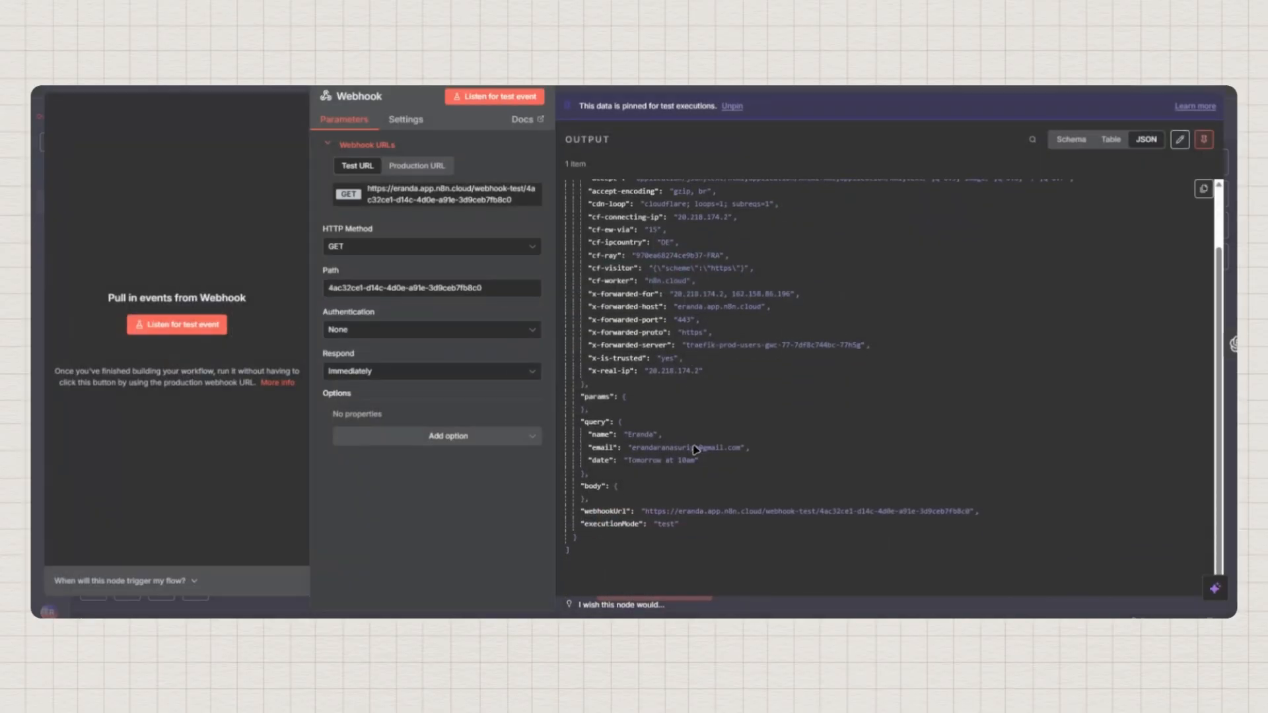
pyautogui.moveTo(627, 462); pyautogui.dragTo(696, 462)
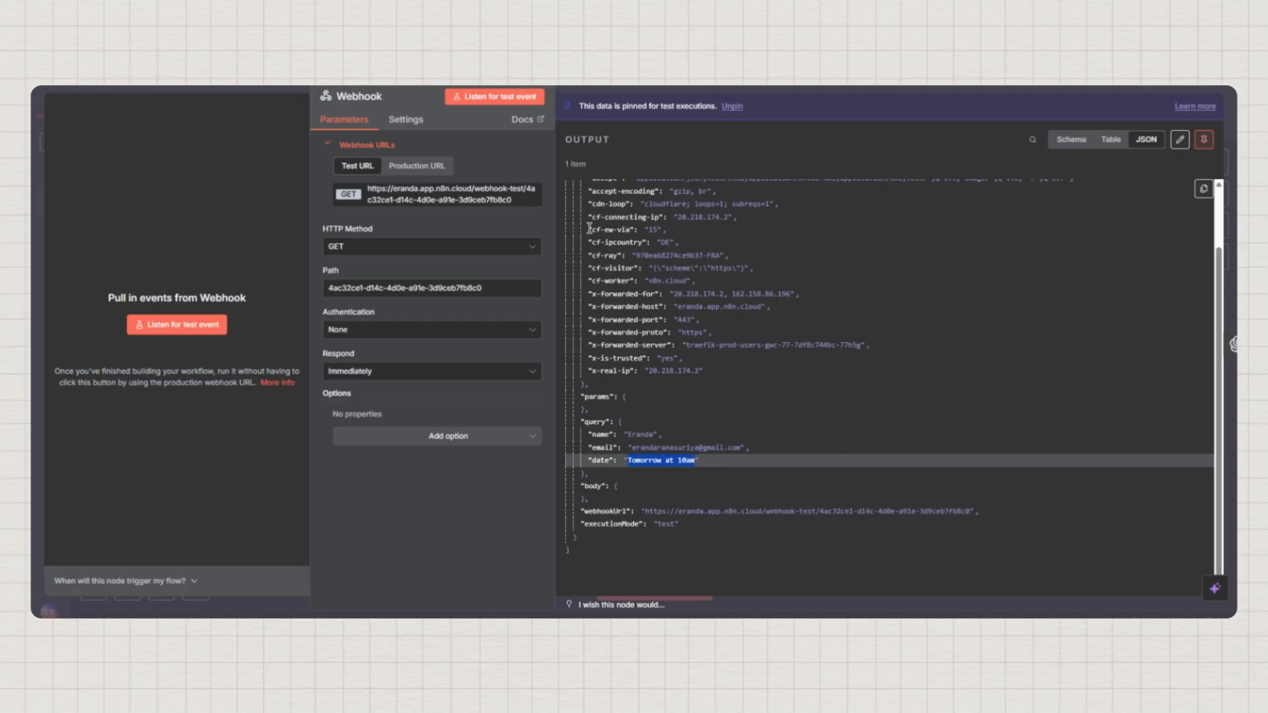
pyautogui.press('Escape')
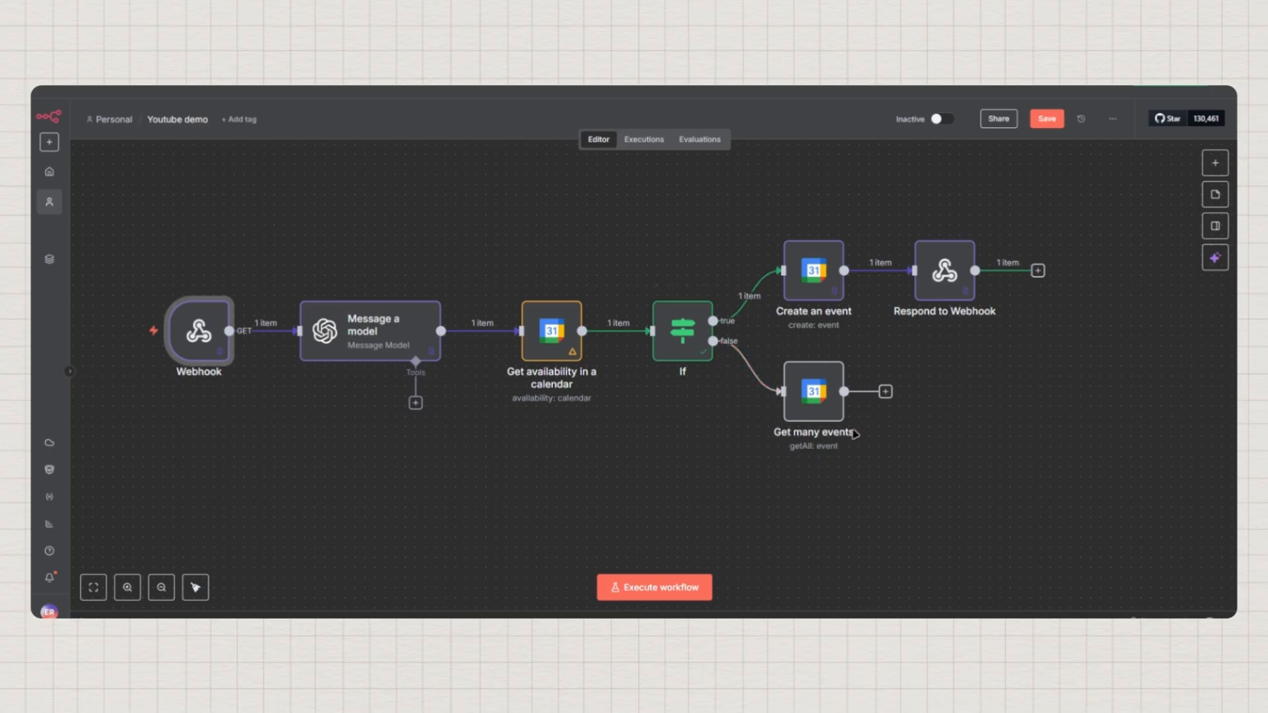
# Run the workflow and inspect the Get many events output in schema view
pyautogui.click(661, 592)
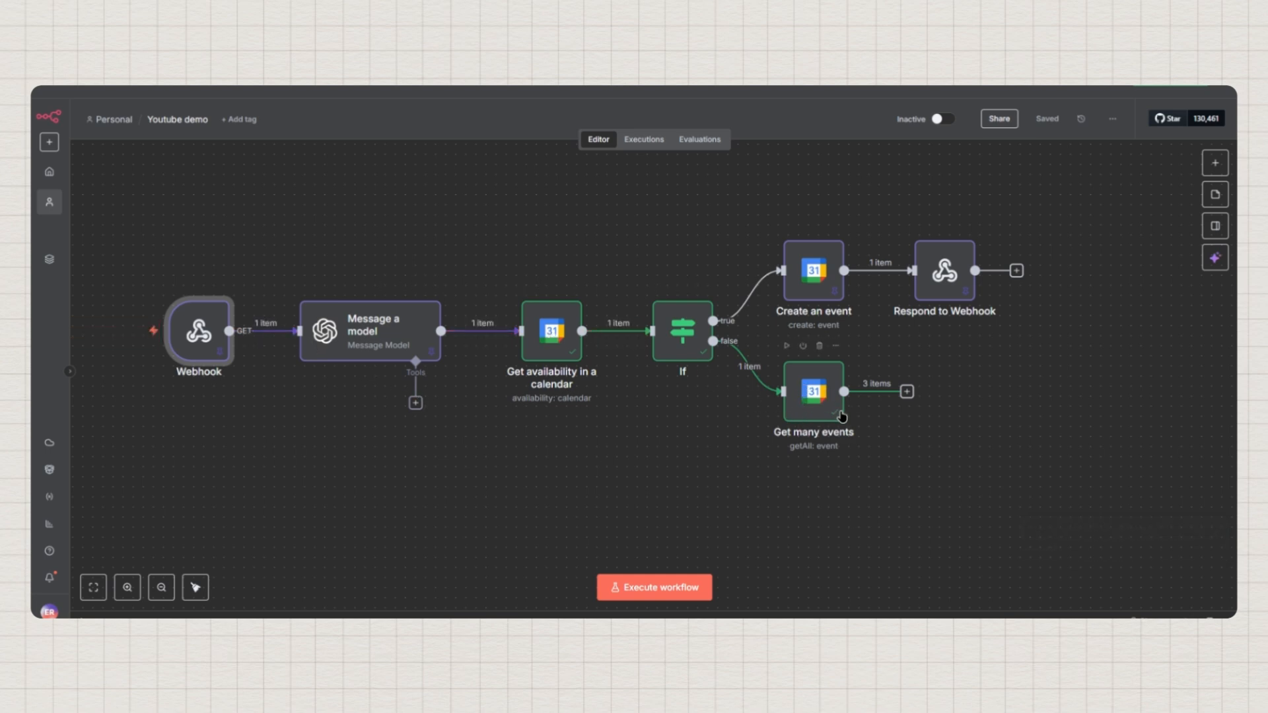
pyautogui.doubleClick(818, 389)
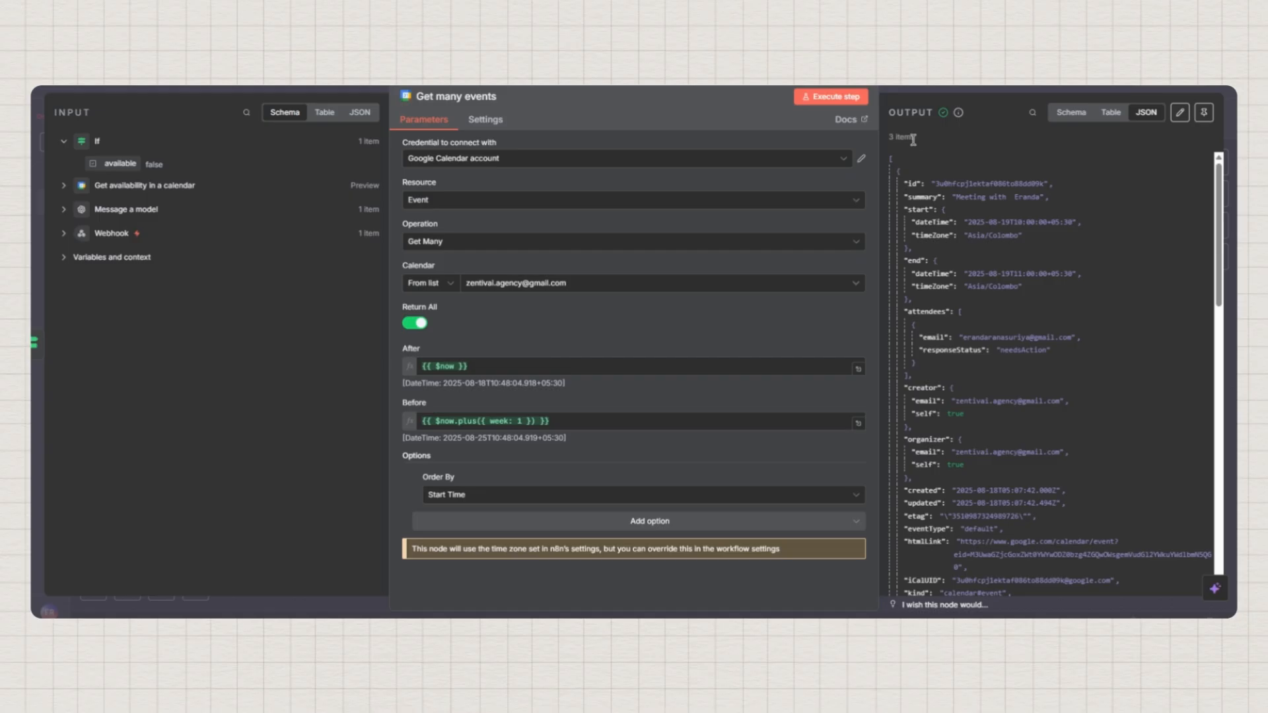
pyautogui.click(1074, 113)
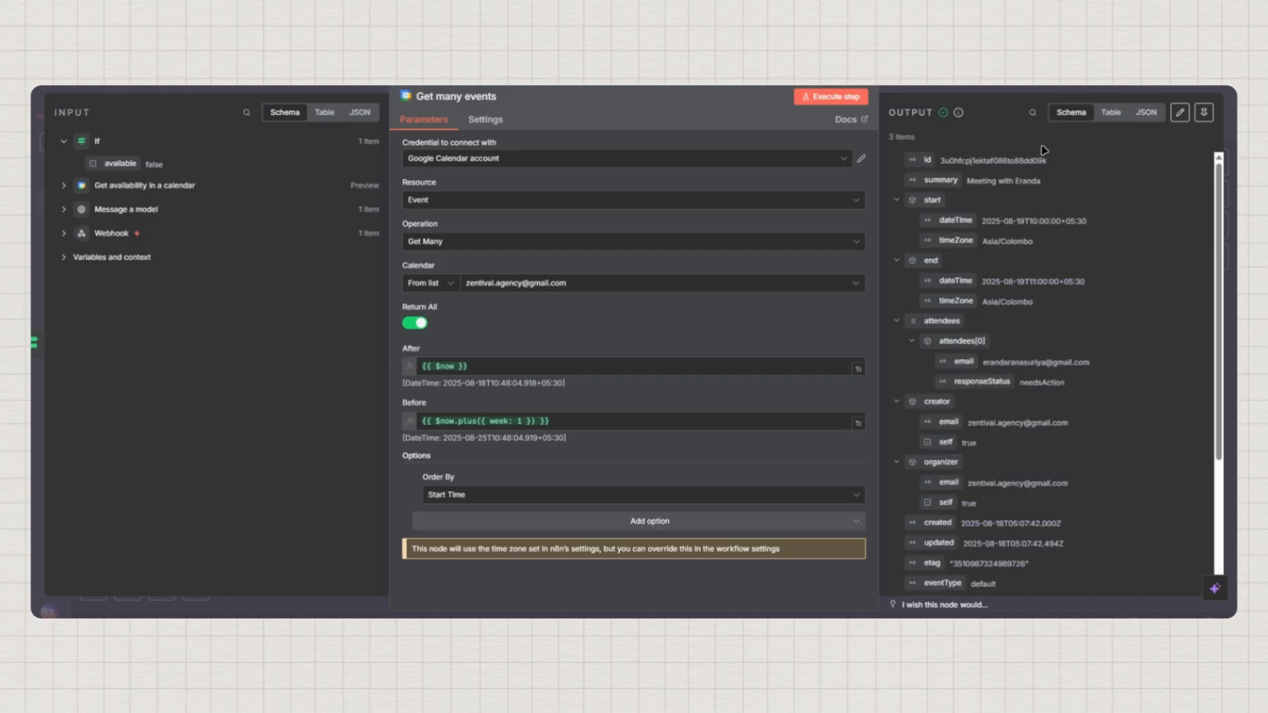
pyautogui.click(896, 200)
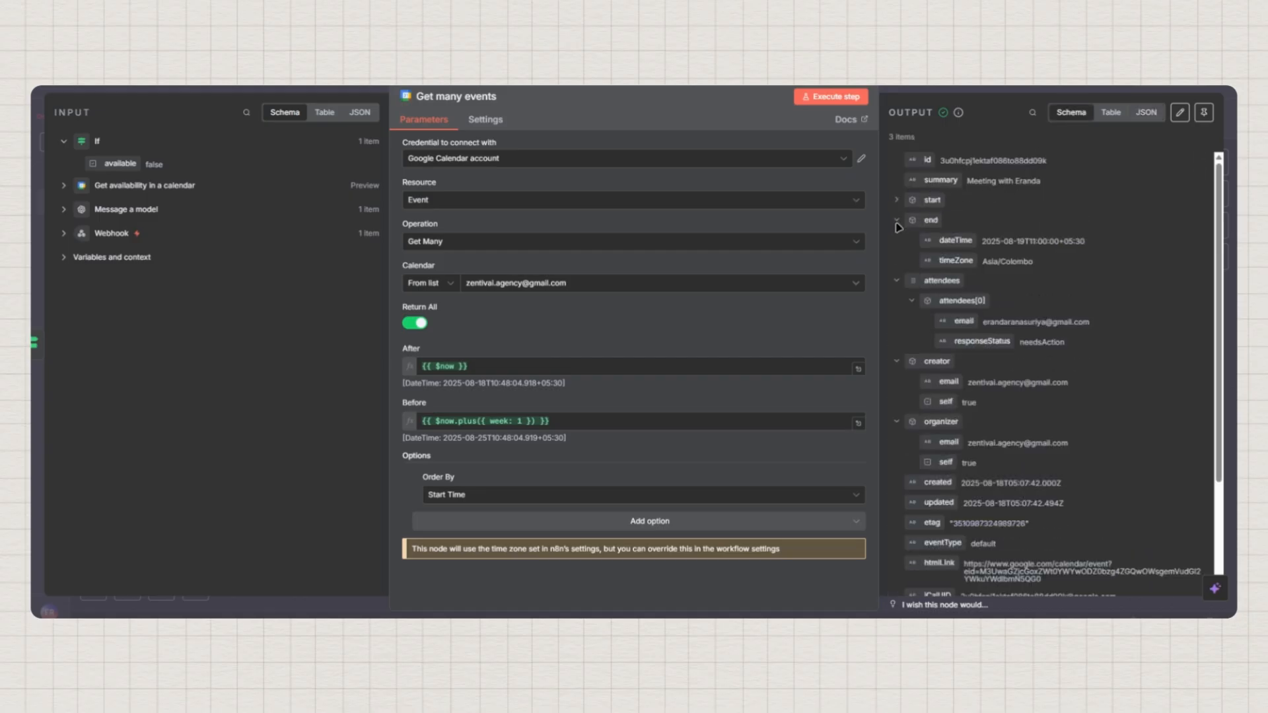
pyautogui.click(896, 200)
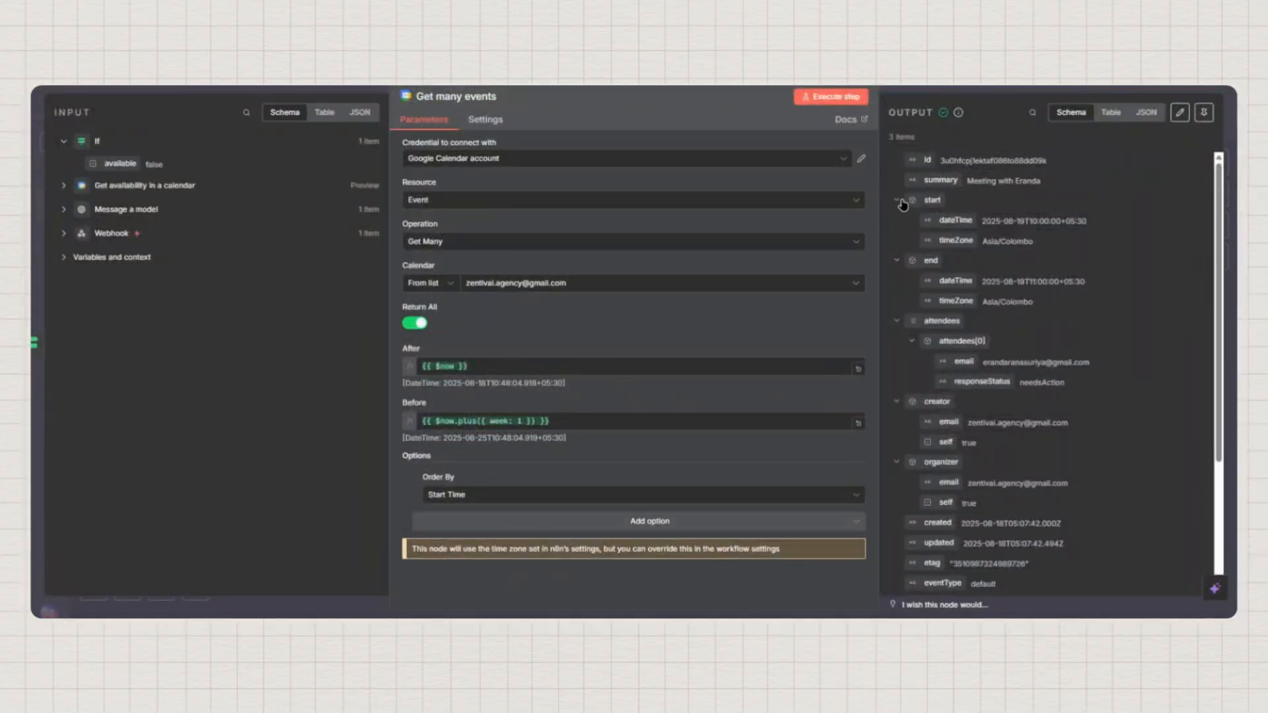
pyautogui.scroll(-5, 924, 258)
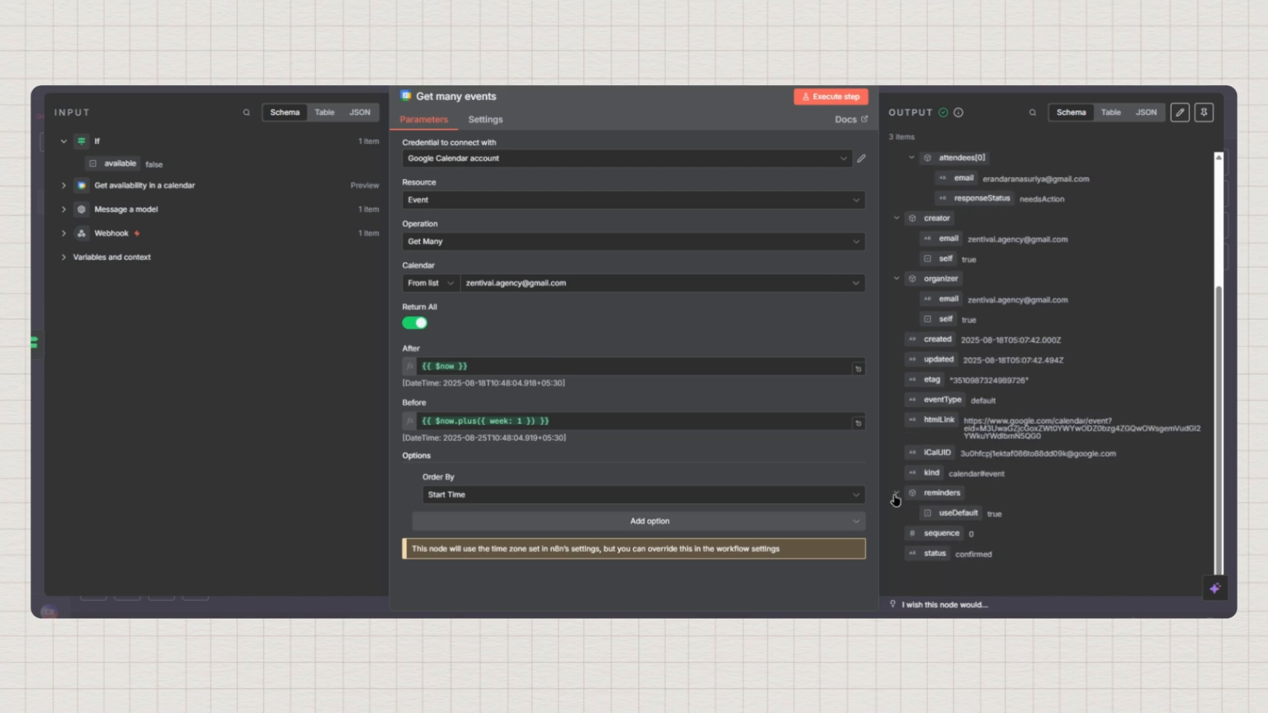
pyautogui.scroll(5, 957, 277)
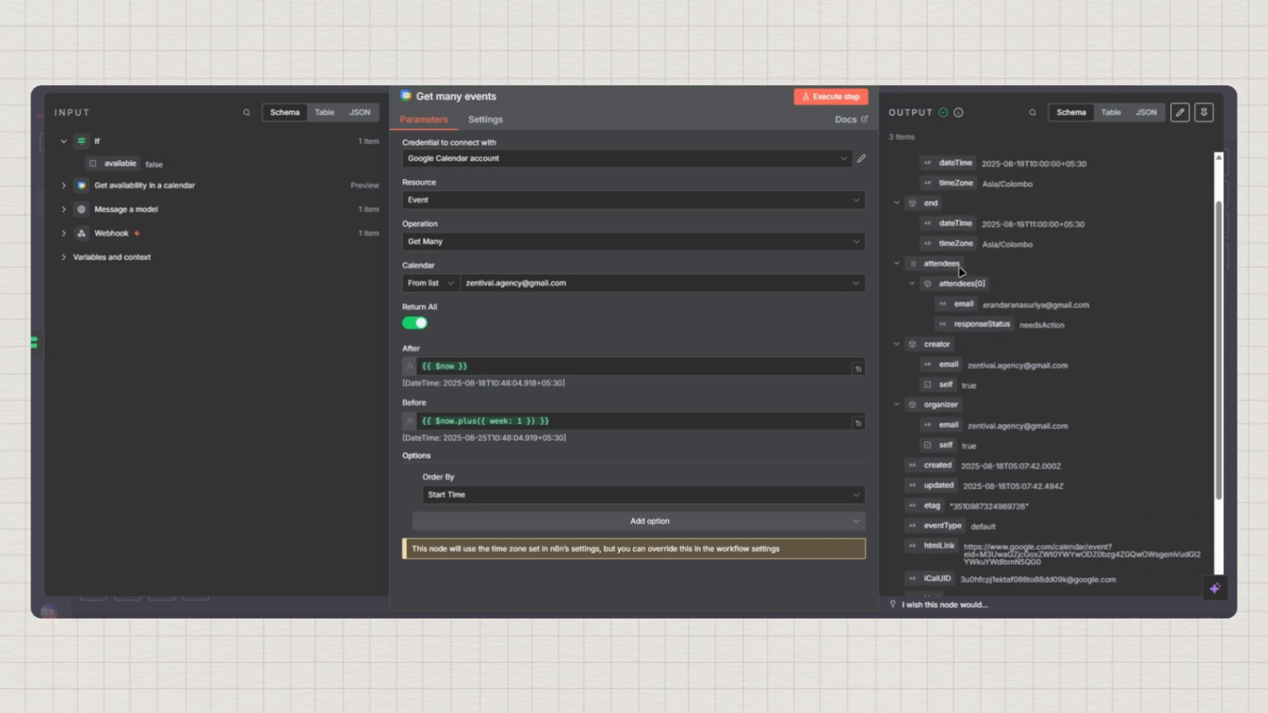
# Check the three returned events, including Test and Test 2, in JSON and pin them
pyautogui.click(1137, 109)
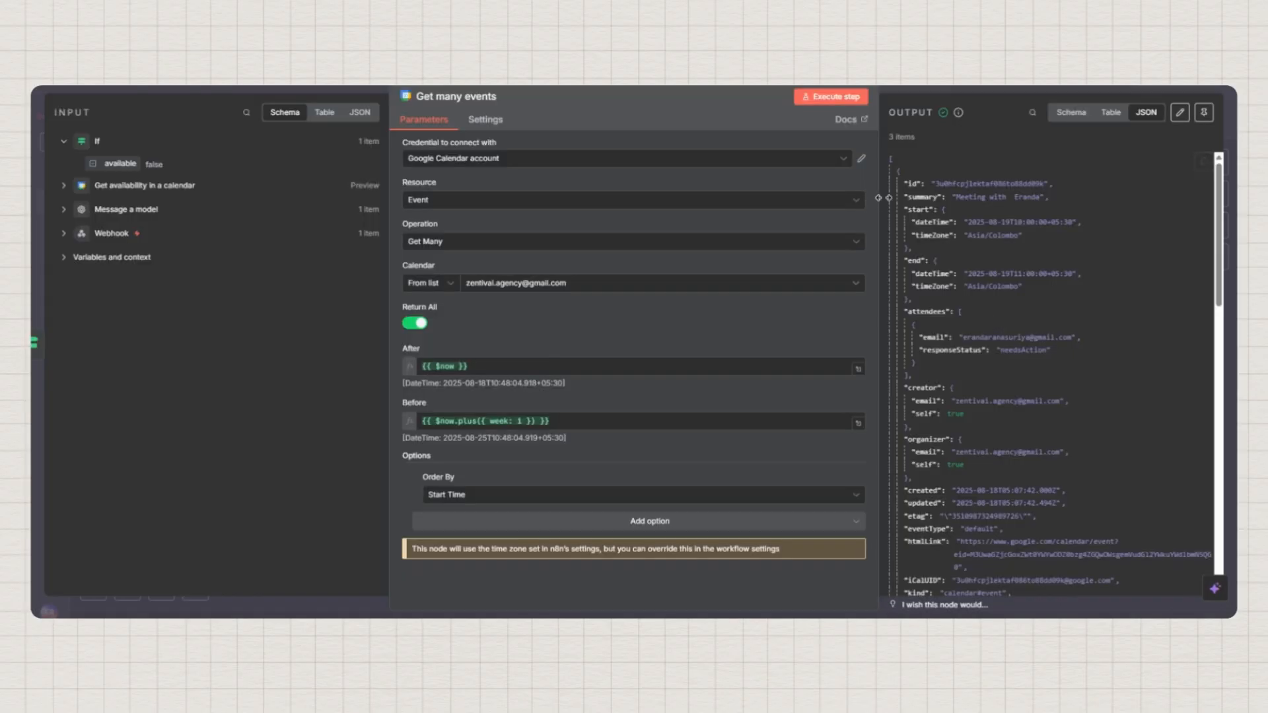
pyautogui.click(897, 172)
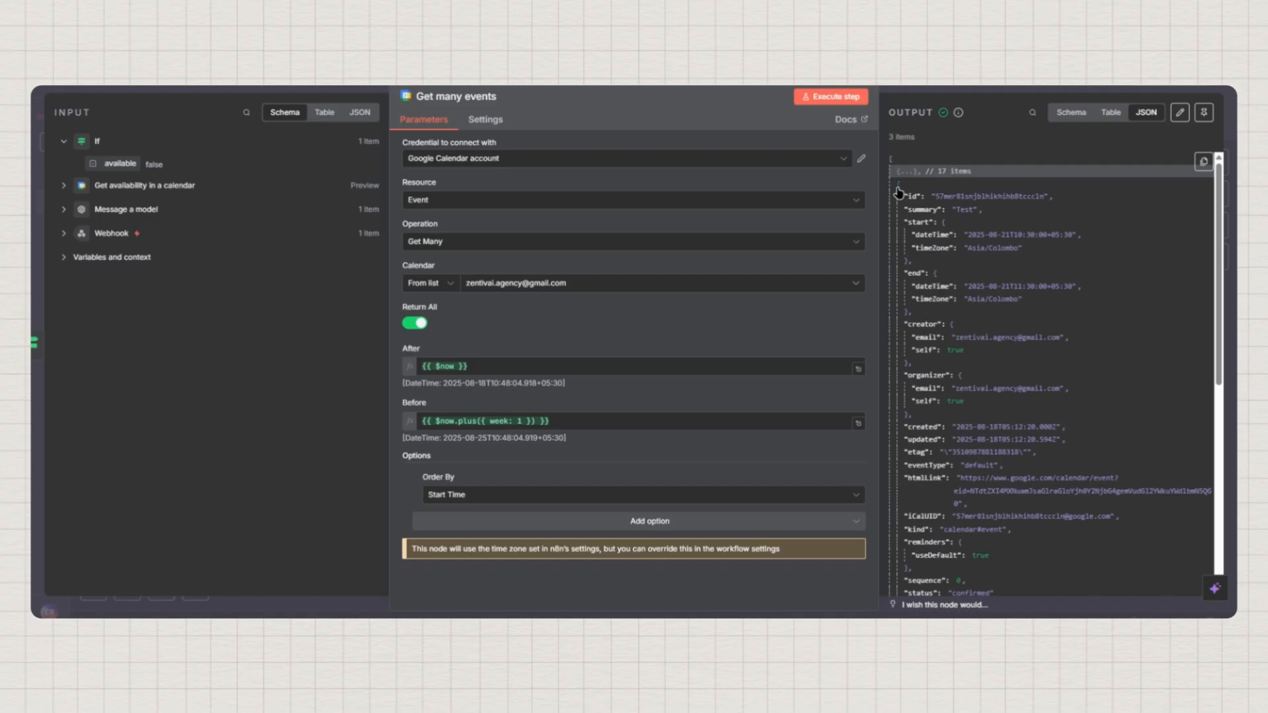
pyautogui.click(899, 189)
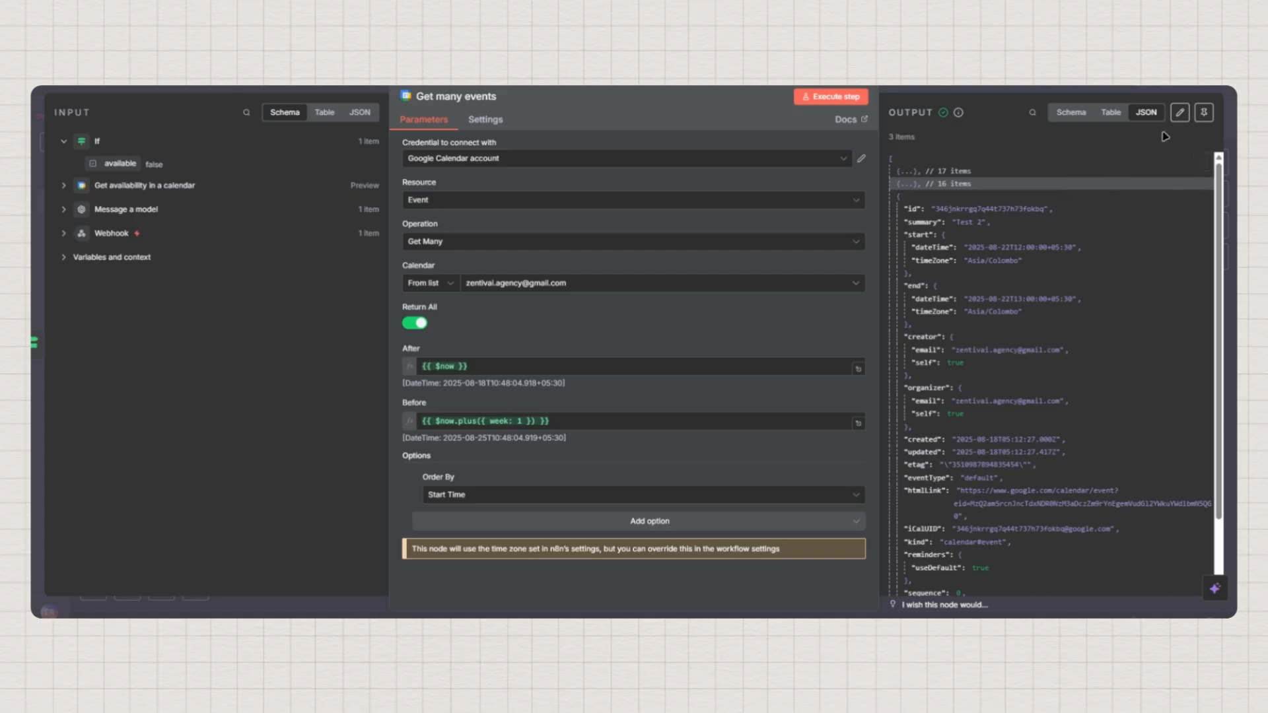
pyautogui.click(1204, 112)
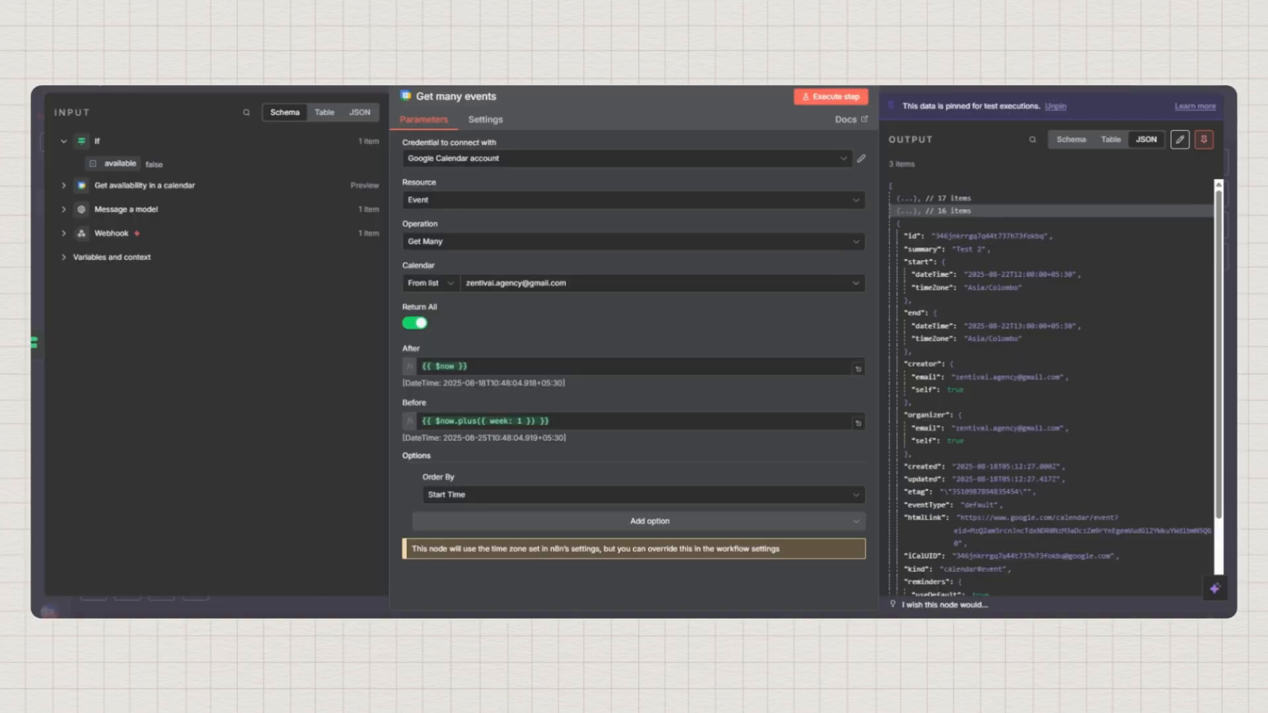
pyautogui.press('Escape')
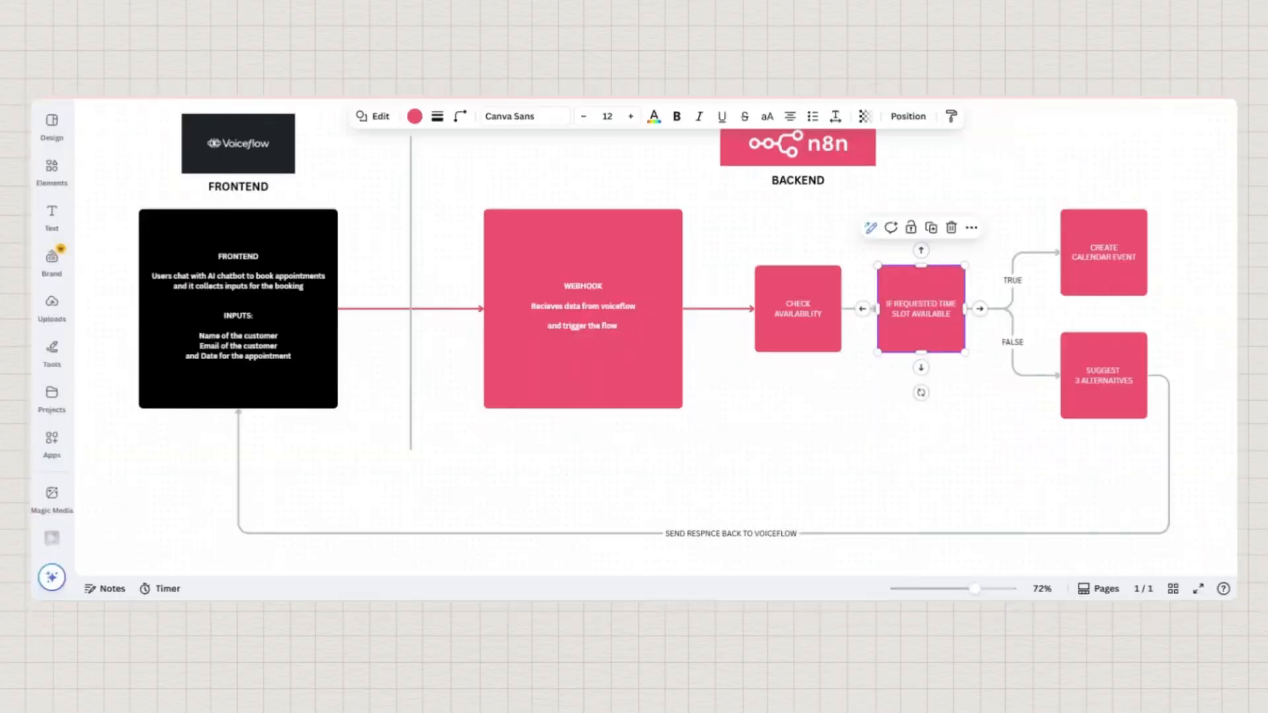
# Click empty space in the Canva diagram so the IF REQUESTED TIME SLOT AVAILABLE box is deselected
pyautogui.click(1082, 457)
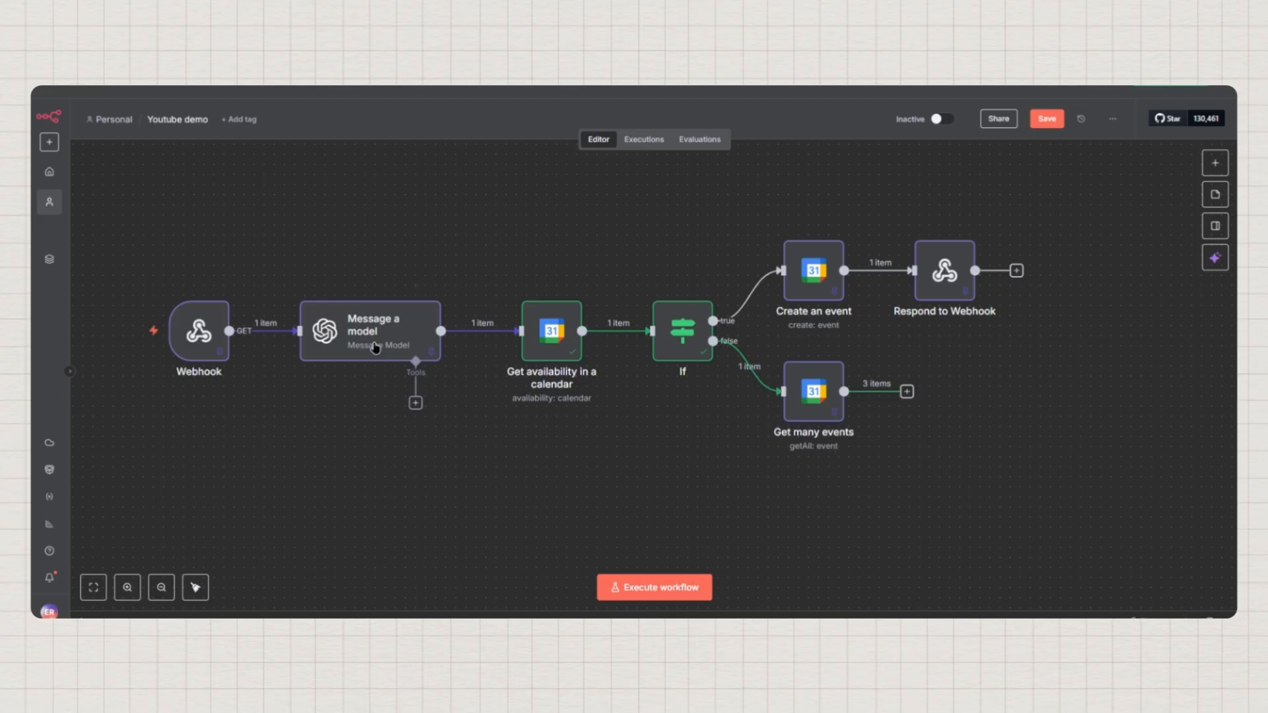
pyautogui.moveTo(397, 317)
pyautogui.moveTo(795, 413)
pyautogui.doubleClick(819, 395)
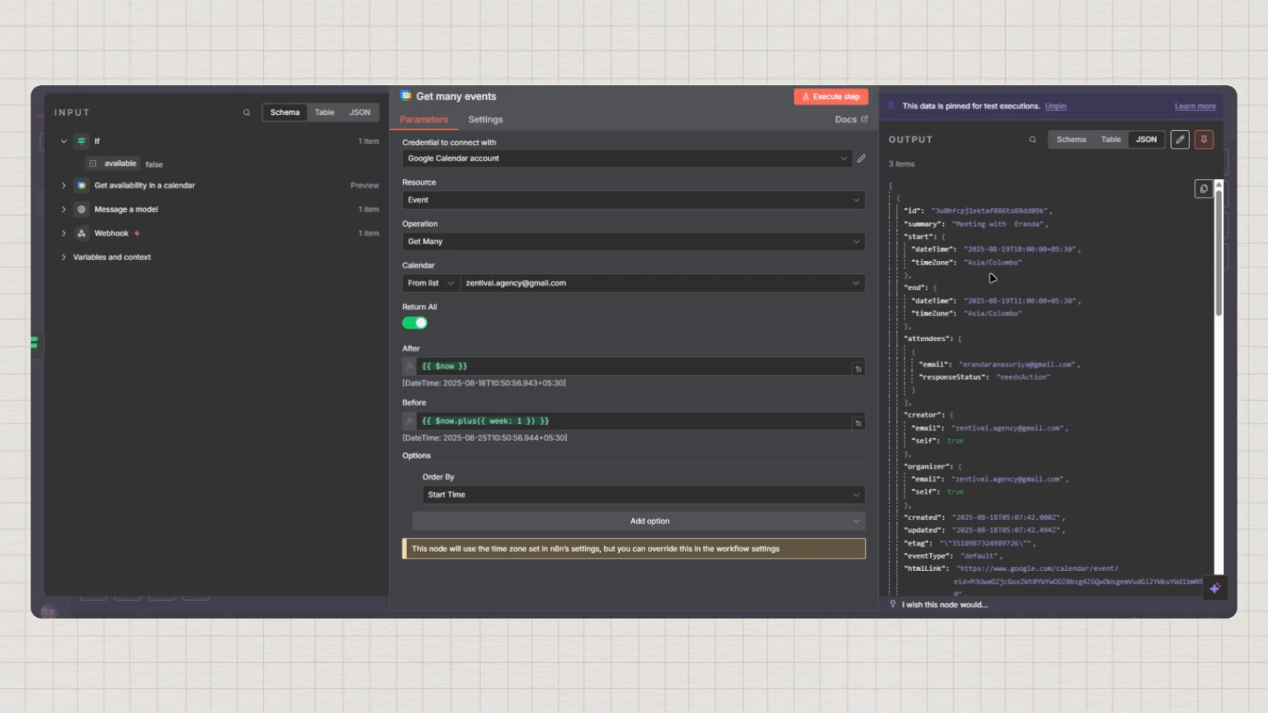
pyautogui.scroll(-3, 992, 278)
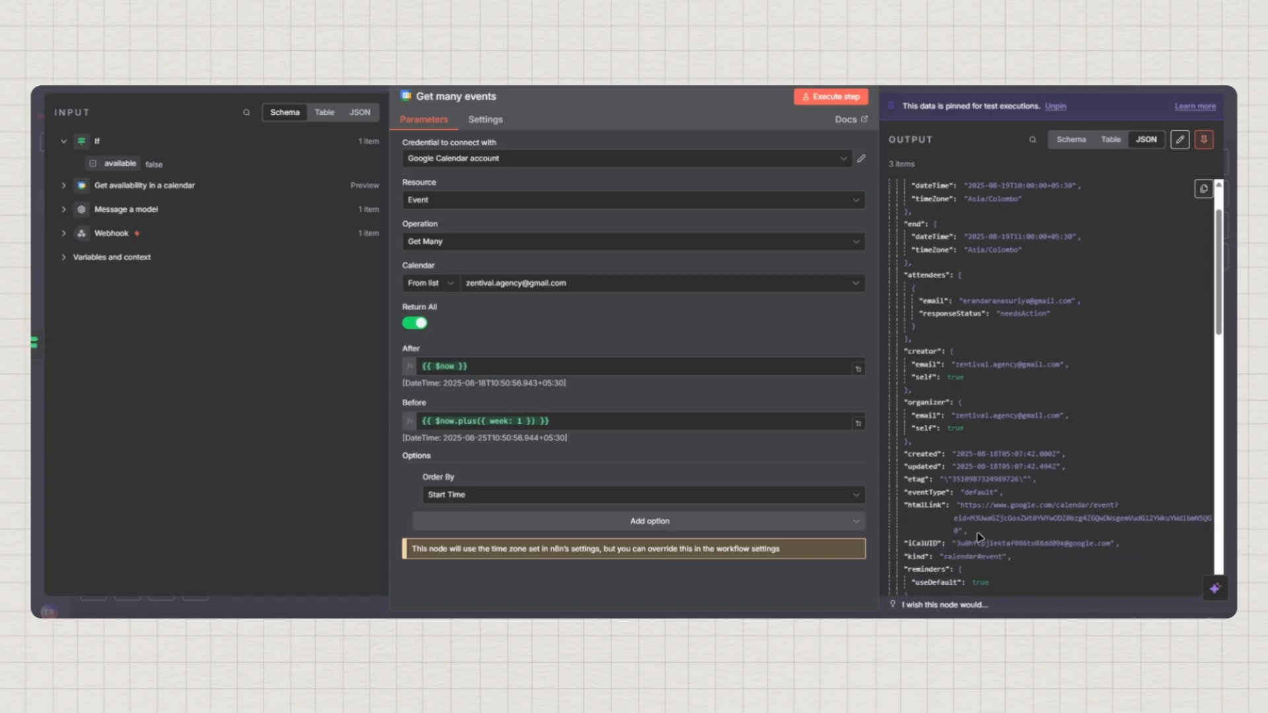
pyautogui.scroll(-1, 978, 492)
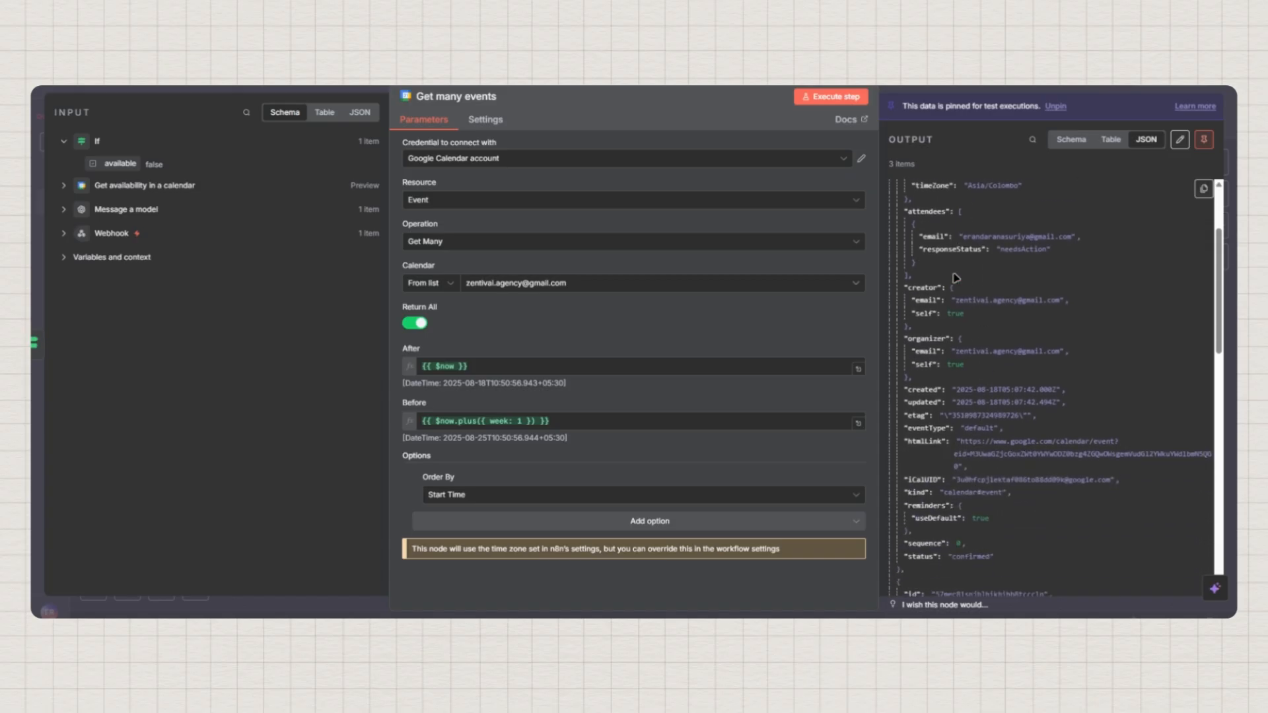
pyautogui.scroll(3, 960, 270)
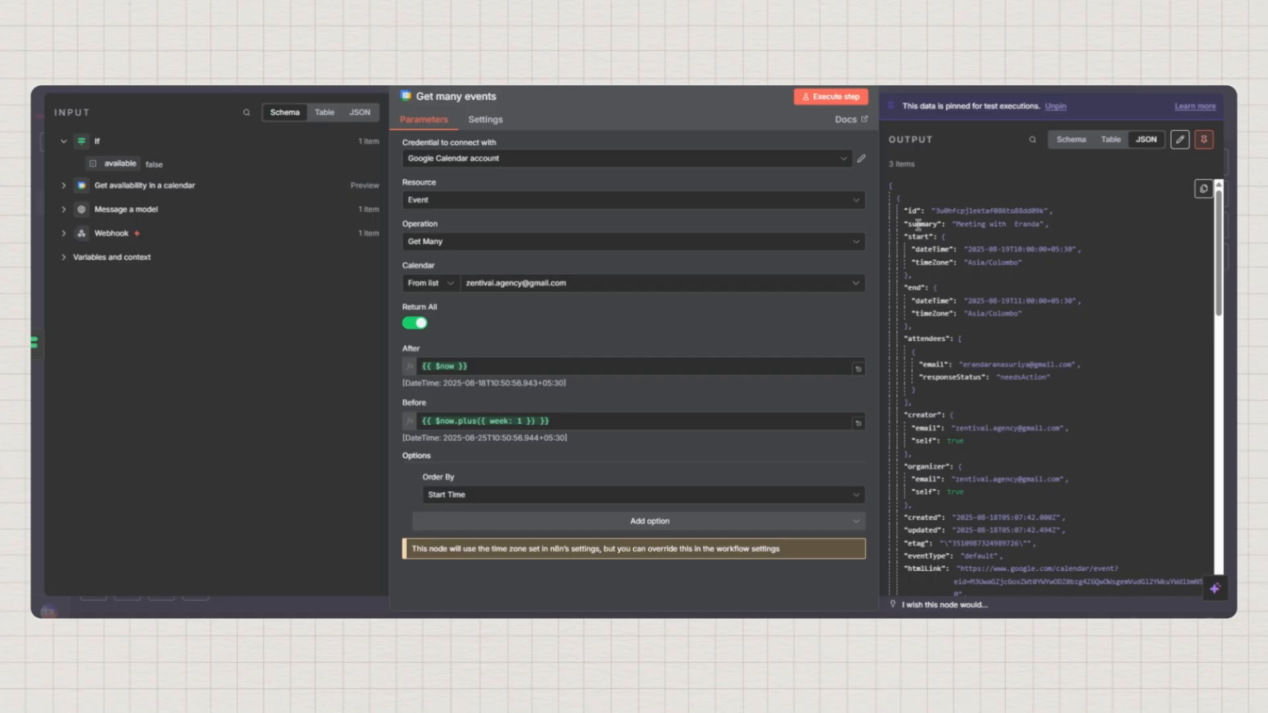
pyautogui.moveTo(913, 253); pyautogui.dragTo(1085, 256)
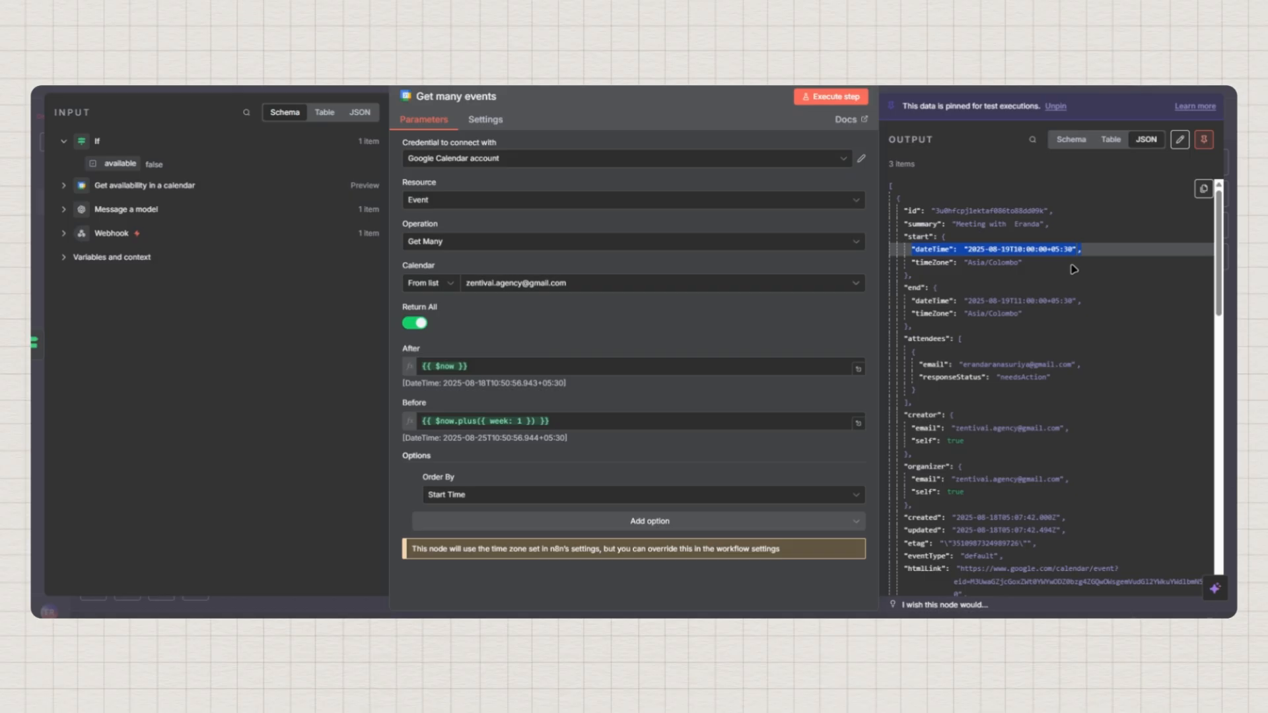
# Insert an Aggregate node after Get many events, found by searching 'agg'
pyautogui.click(97, 80)
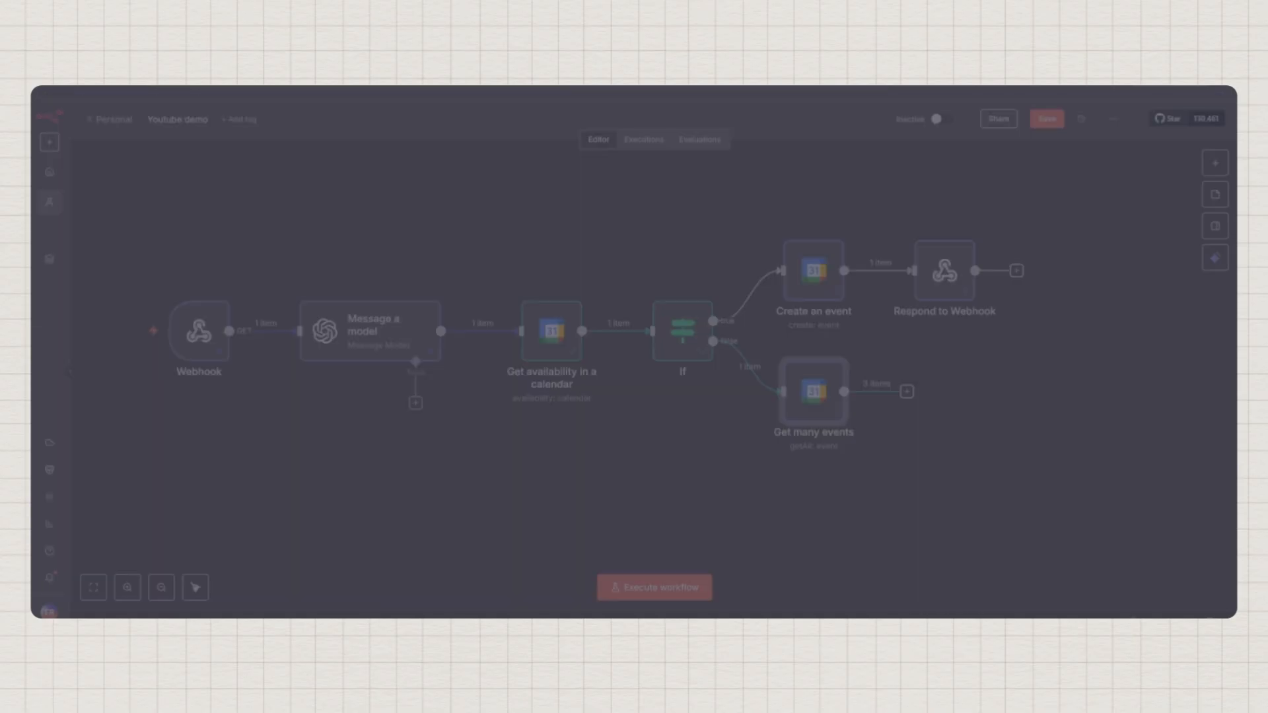
pyautogui.click(907, 391)
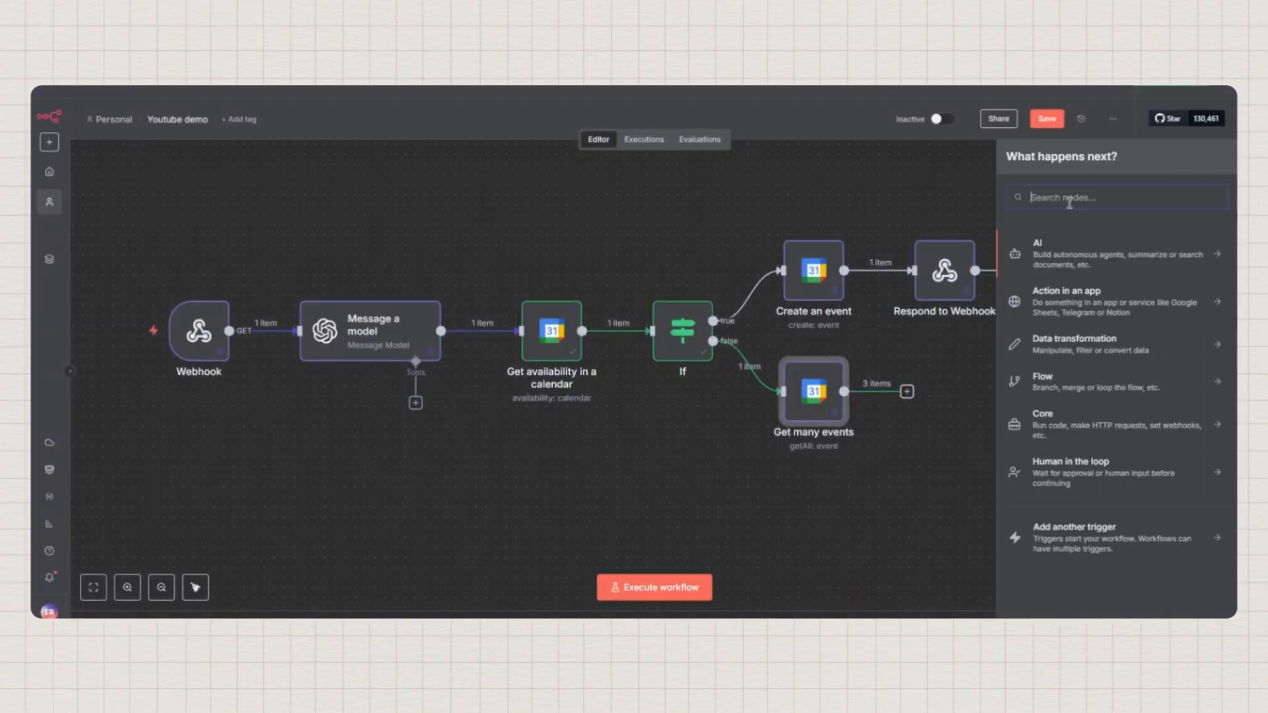
pyautogui.write('agg')
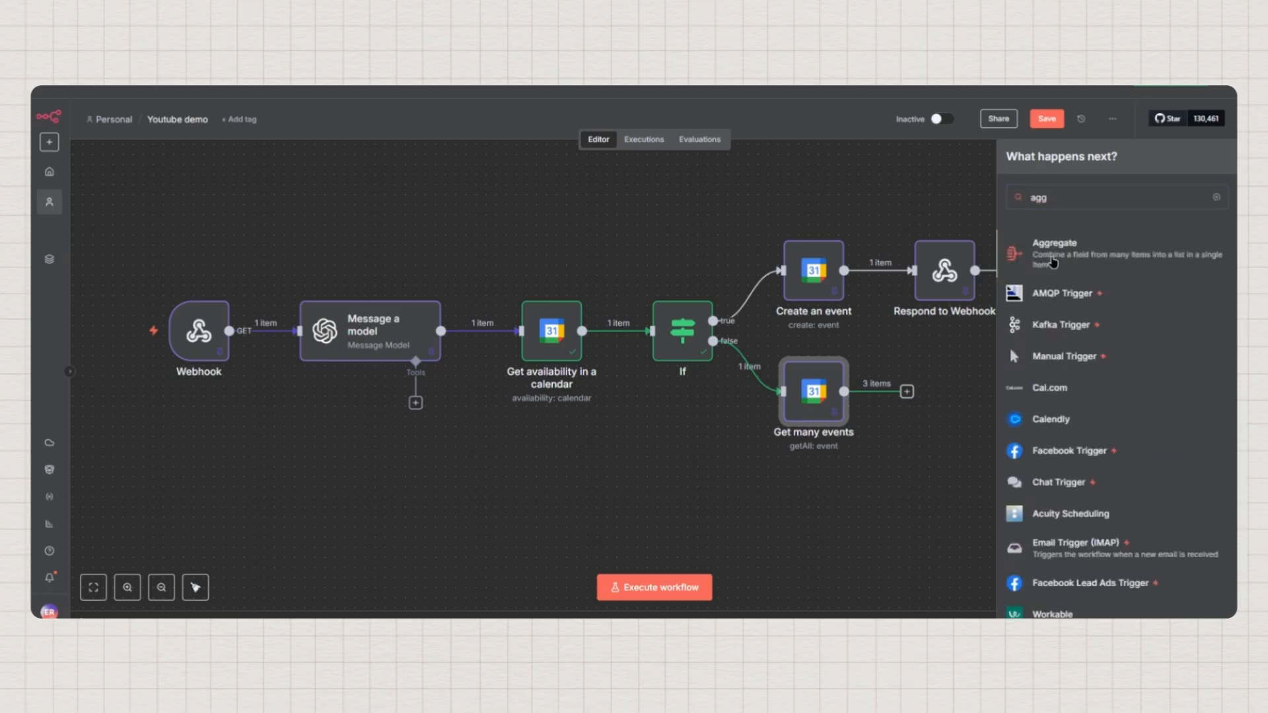
pyautogui.click(1055, 255)
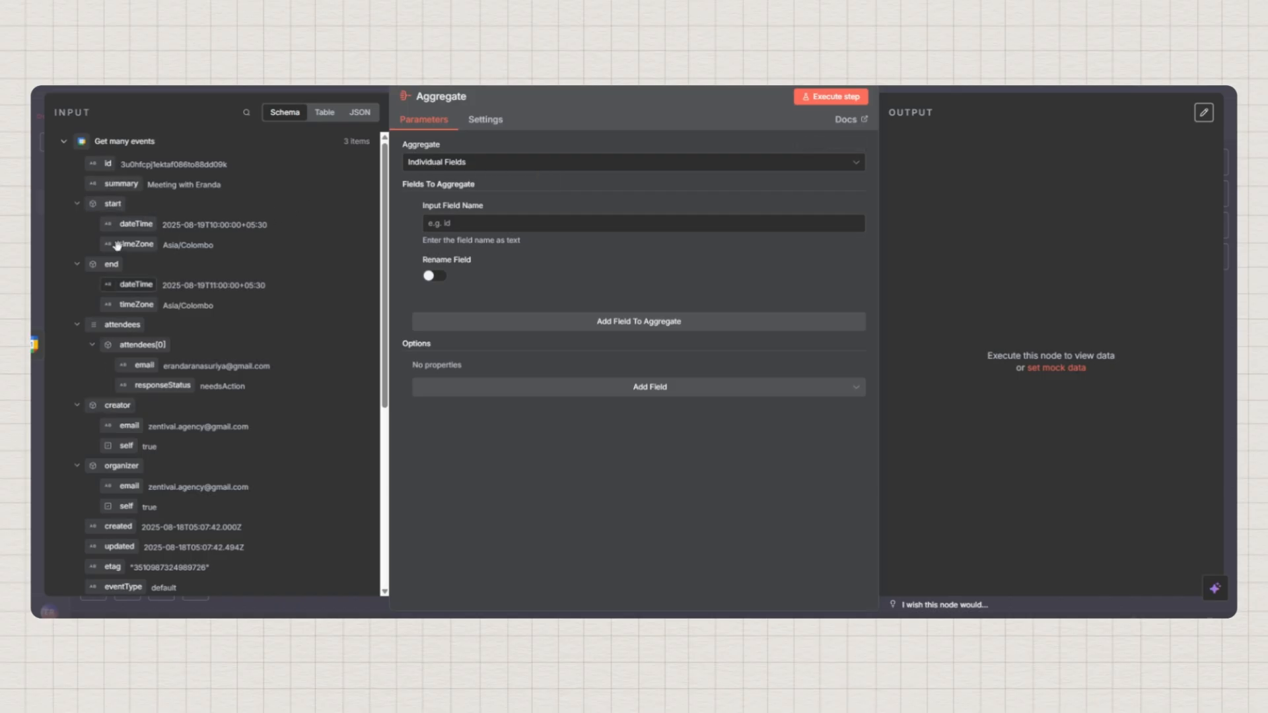
# Aggregate start.dateTime as an individual field renamed bookedSlots, then run the step
pyautogui.click(437, 164)
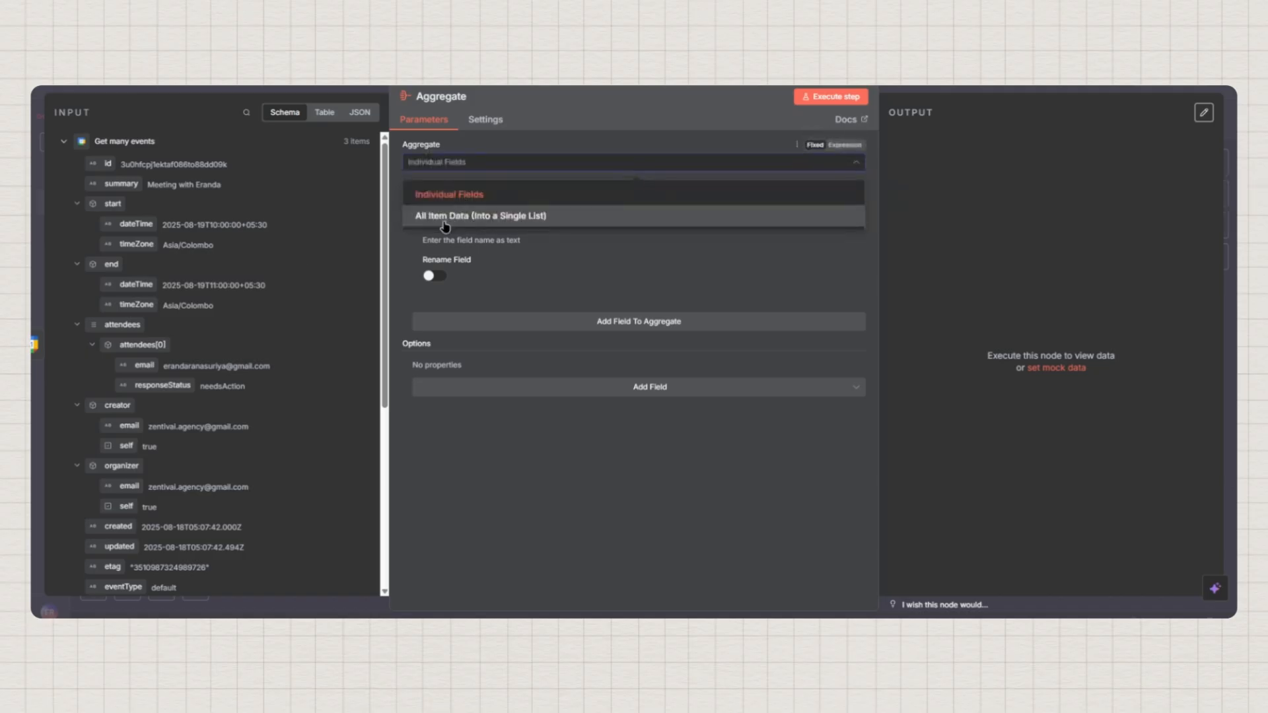
pyautogui.click(452, 167)
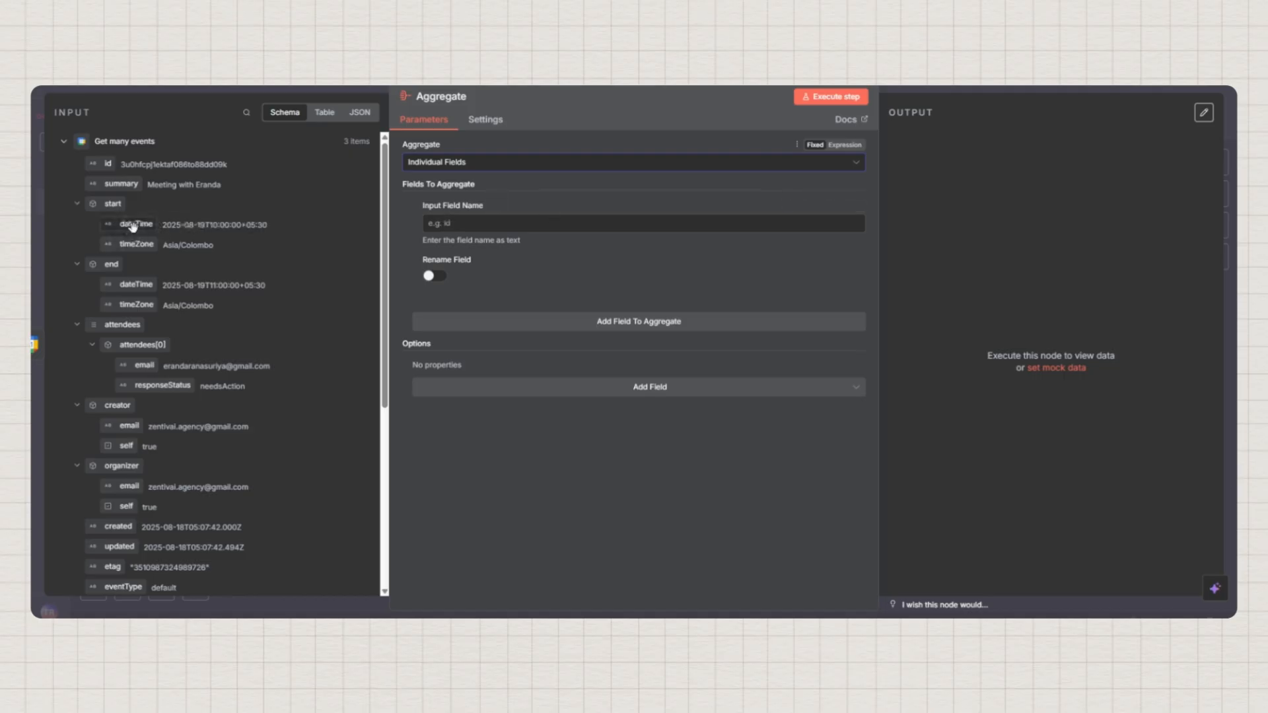
pyautogui.moveTo(135, 224); pyautogui.dragTo(436, 223)
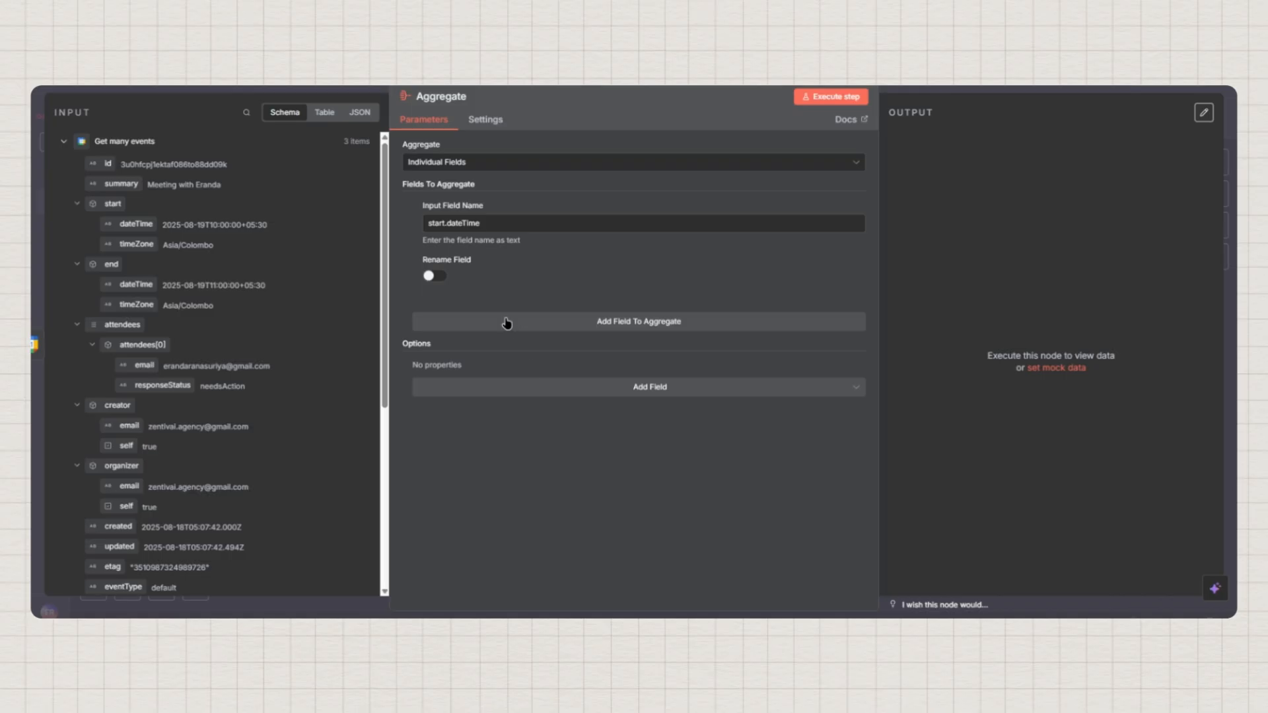
pyautogui.click(430, 276)
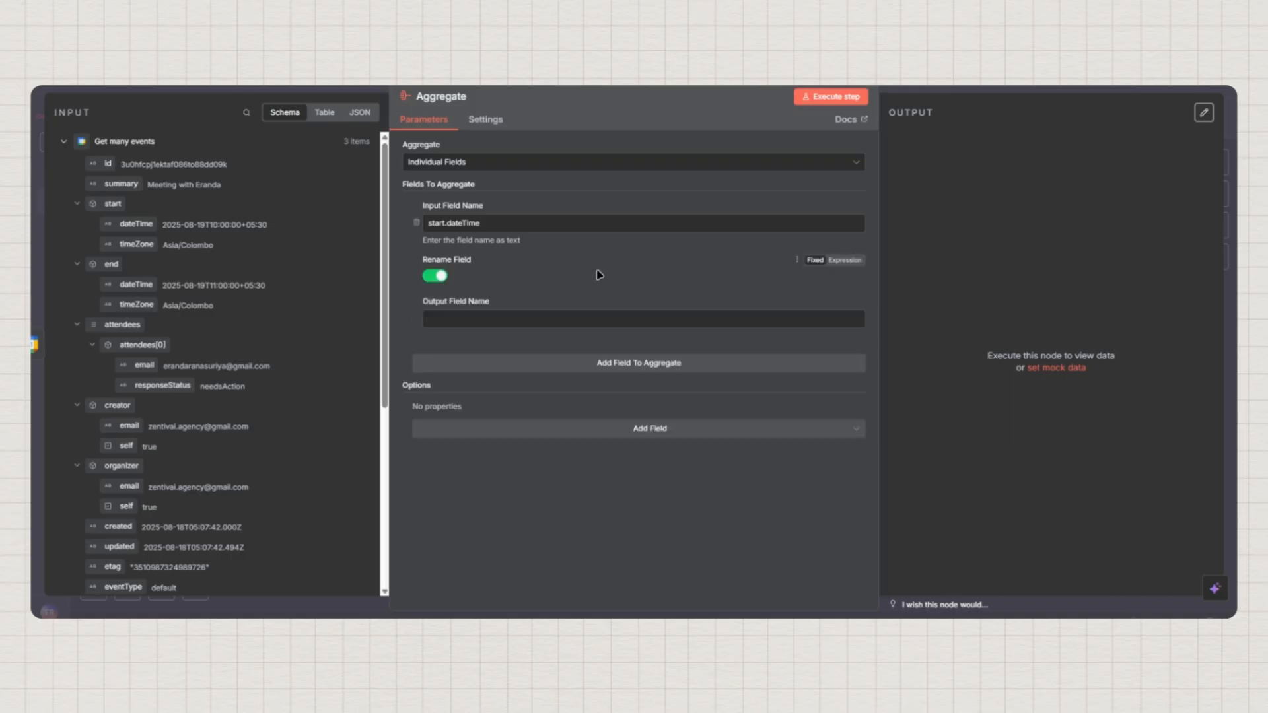
pyautogui.click(436, 319)
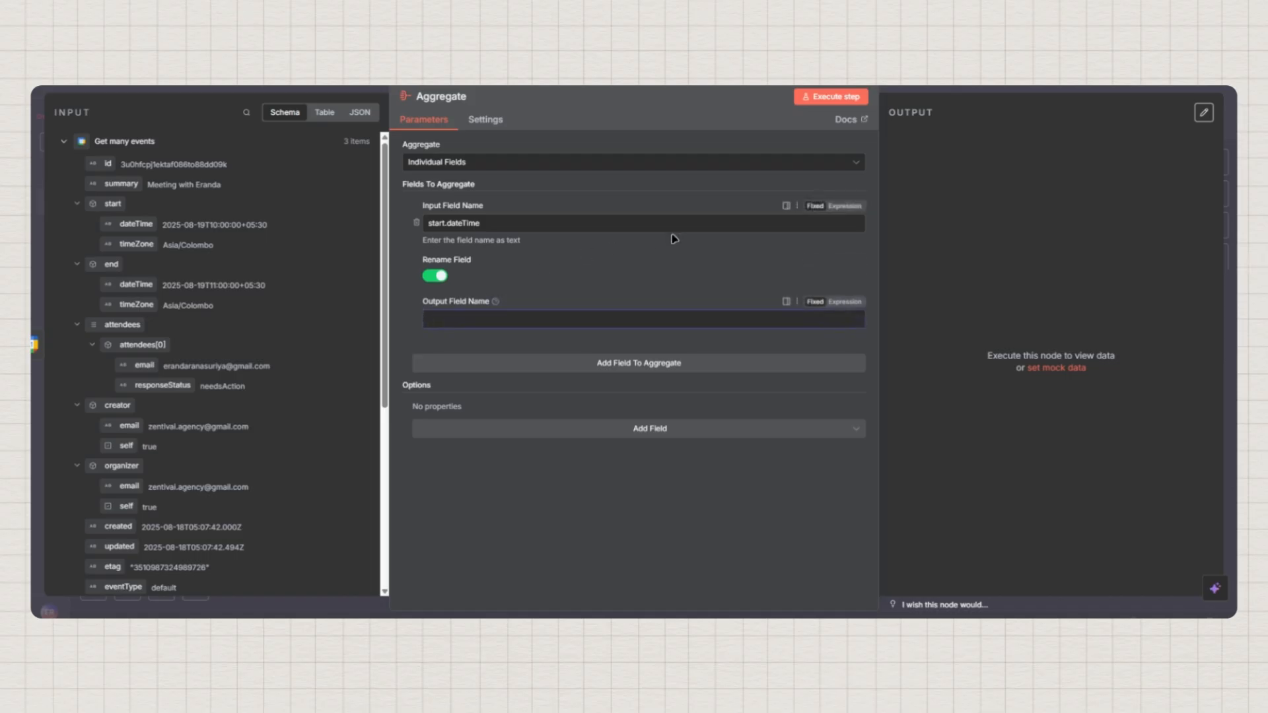
pyautogui.write('bookedSlots')
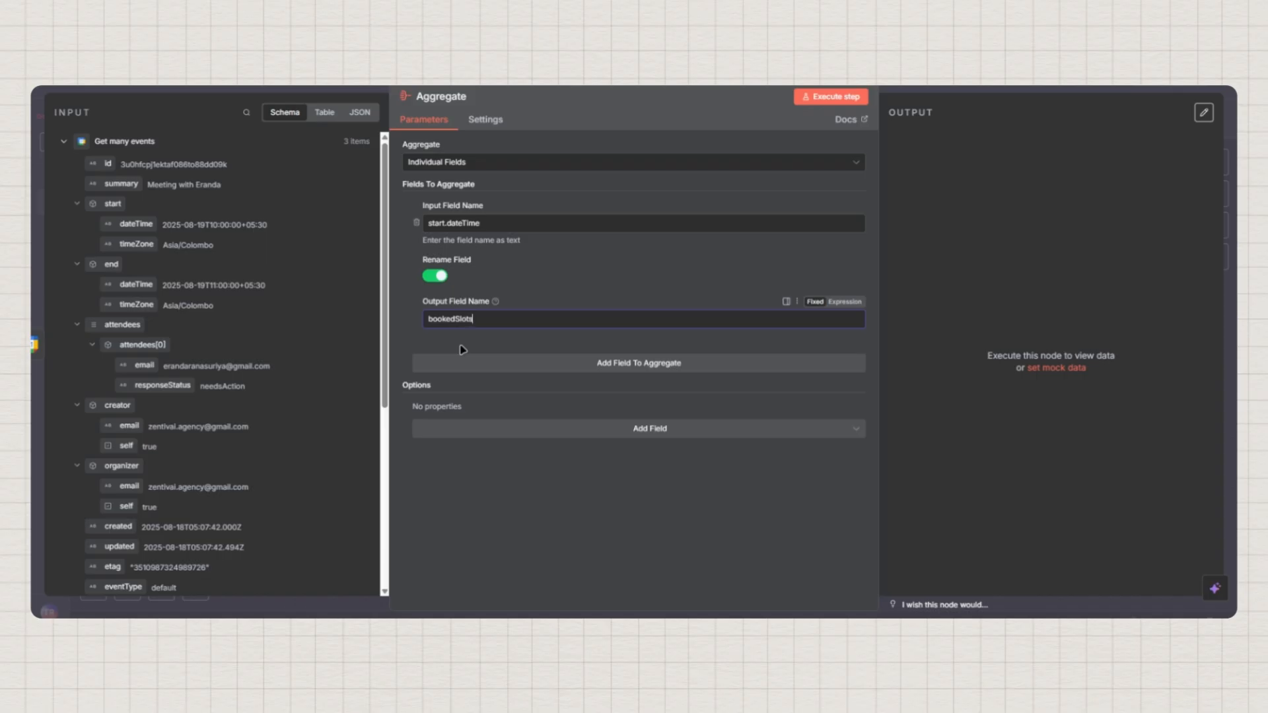
pyautogui.click(480, 343)
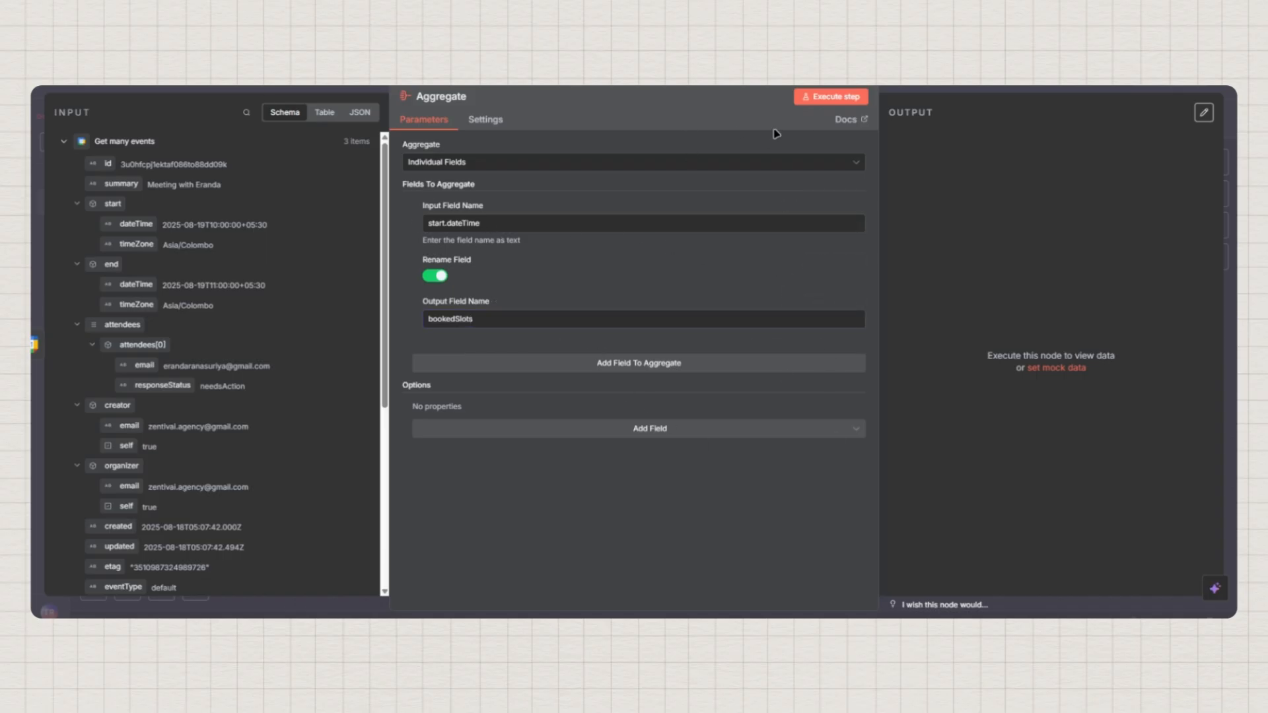
pyautogui.click(822, 99)
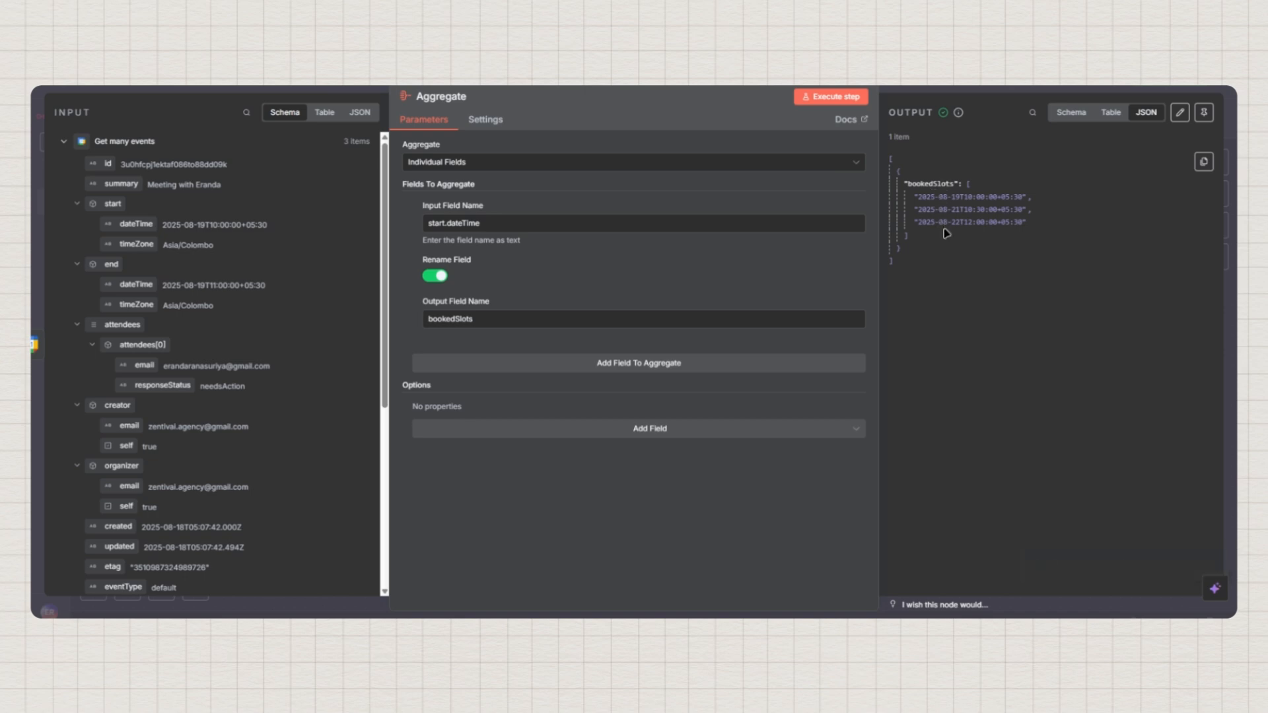
# Pin the Aggregate's bookedSlots output from the Schema view and return to the canvas
pyautogui.doubleClick(927, 184)
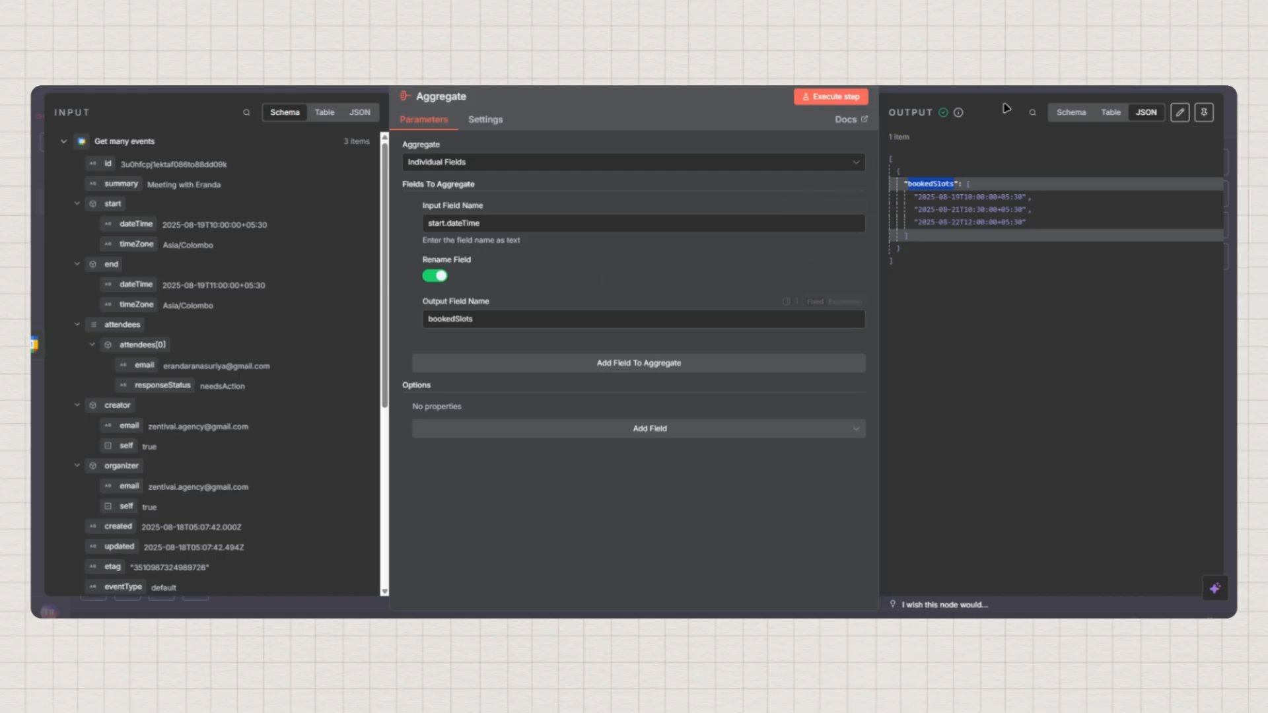
pyautogui.click(1070, 112)
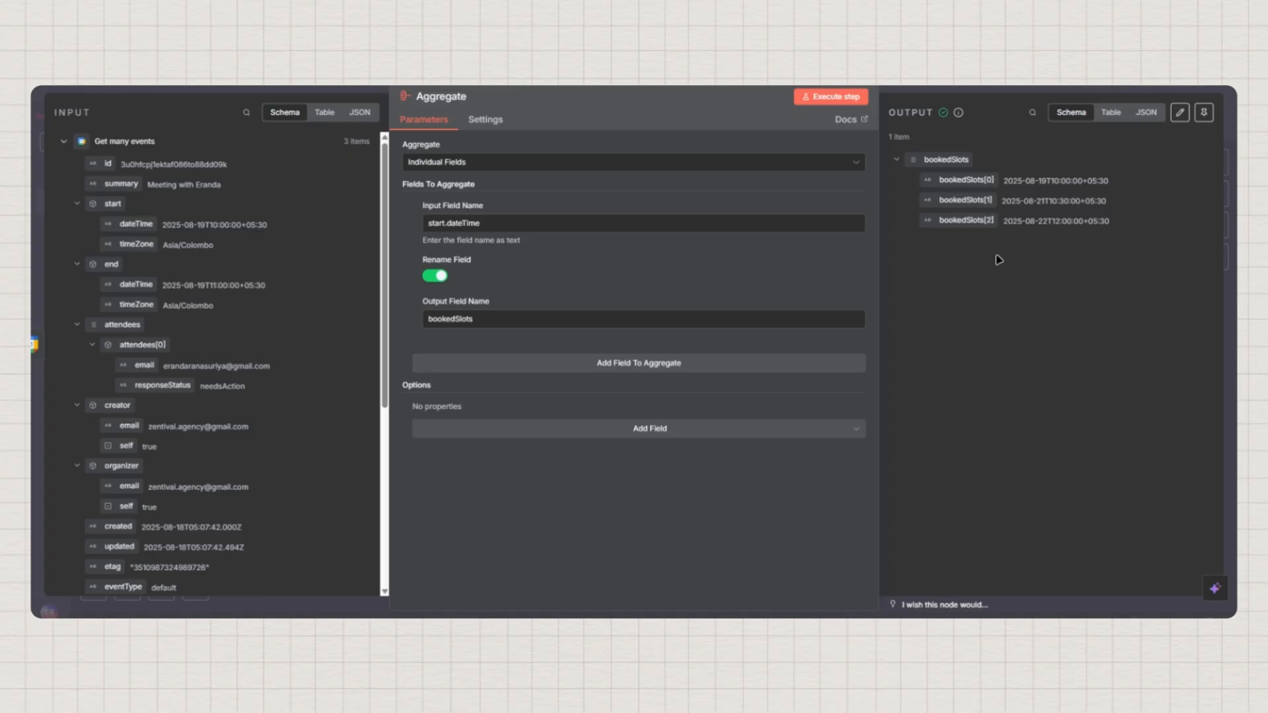
pyautogui.click(1204, 112)
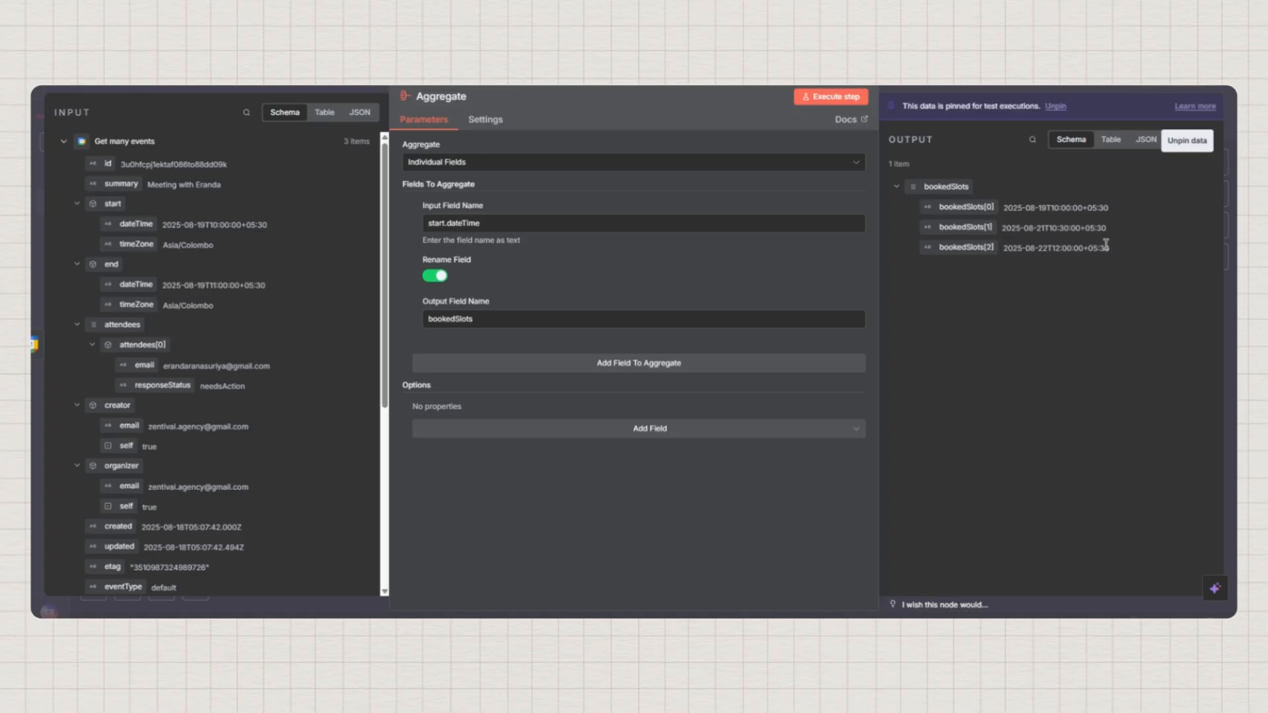
pyautogui.press('Escape')
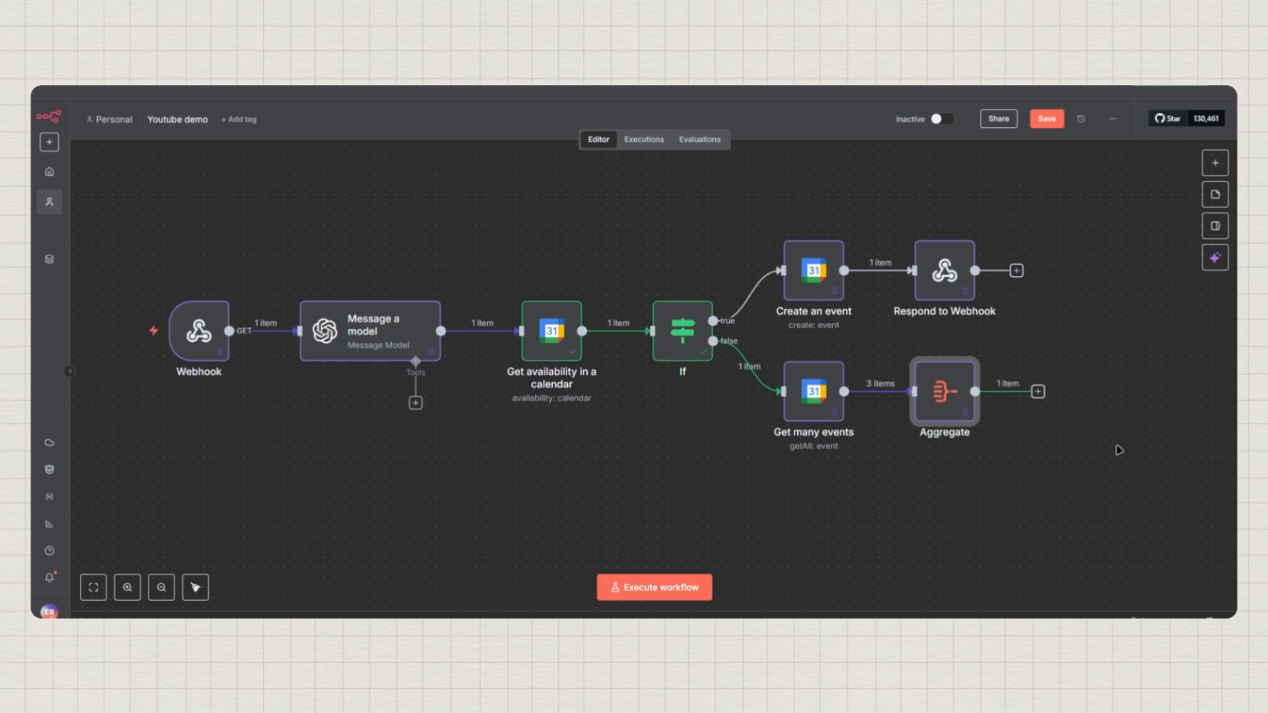
# Add an OpenAI node from the AI category after Aggregate
pyautogui.click(1039, 392)
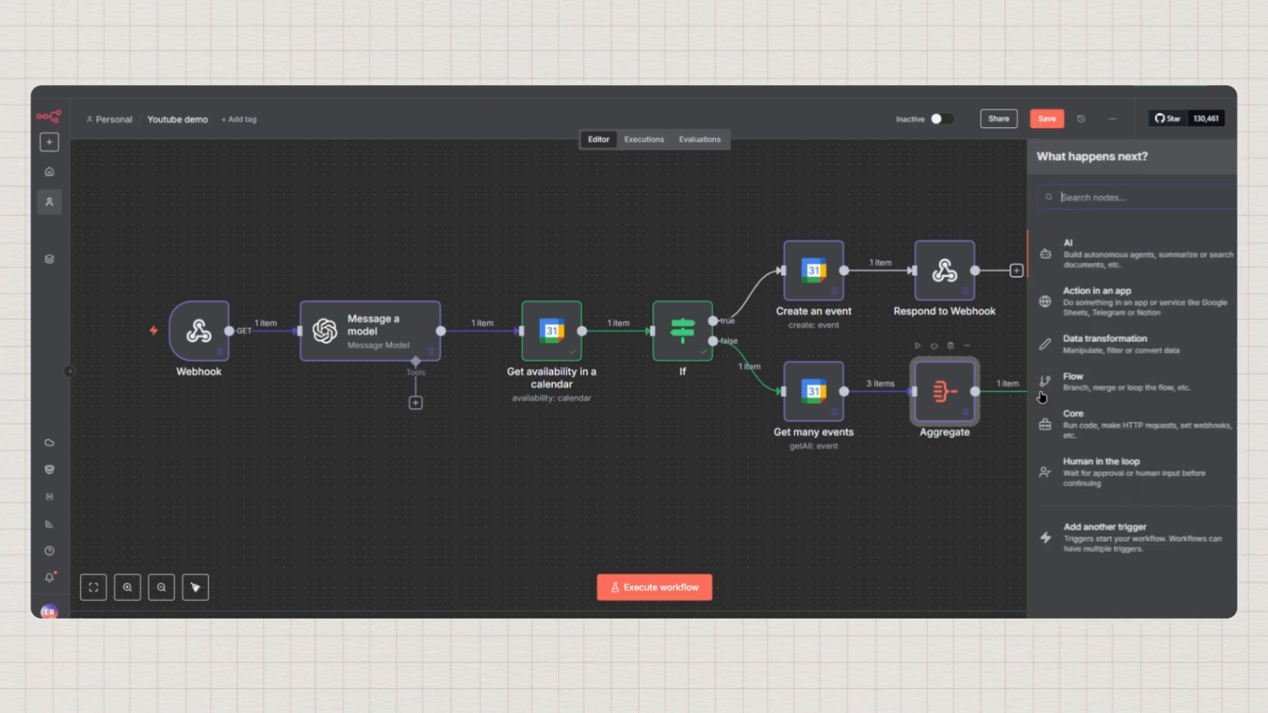
pyautogui.click(1050, 256)
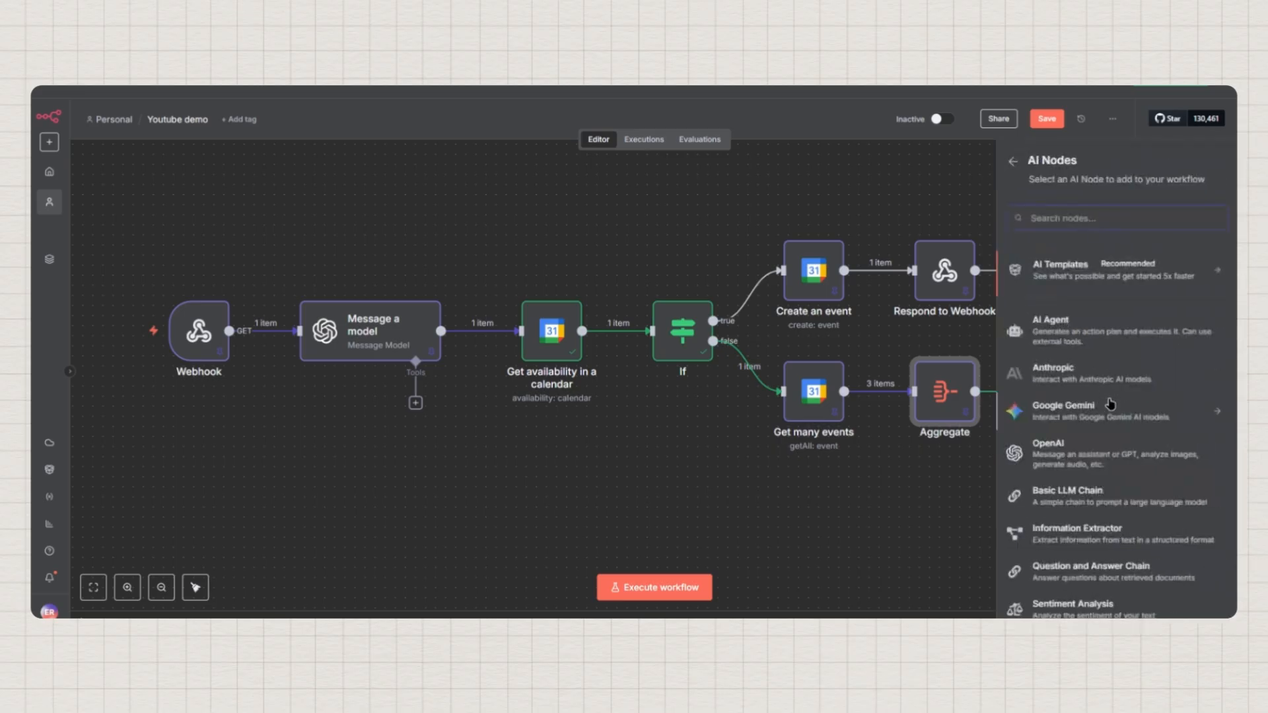
pyautogui.click(1070, 459)
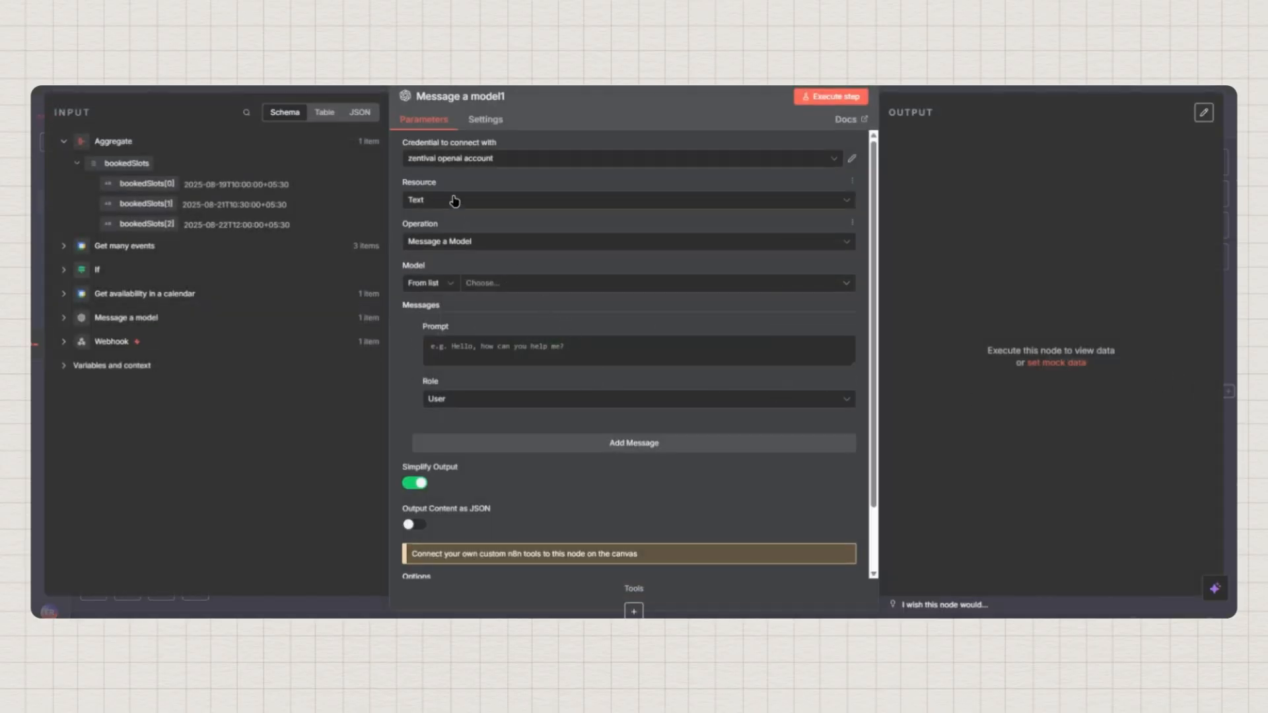
# Set the OpenAI node's credential to OpenAi account 3
pyautogui.click(464, 161)
pyautogui.click(465, 164)
pyautogui.click(465, 164)
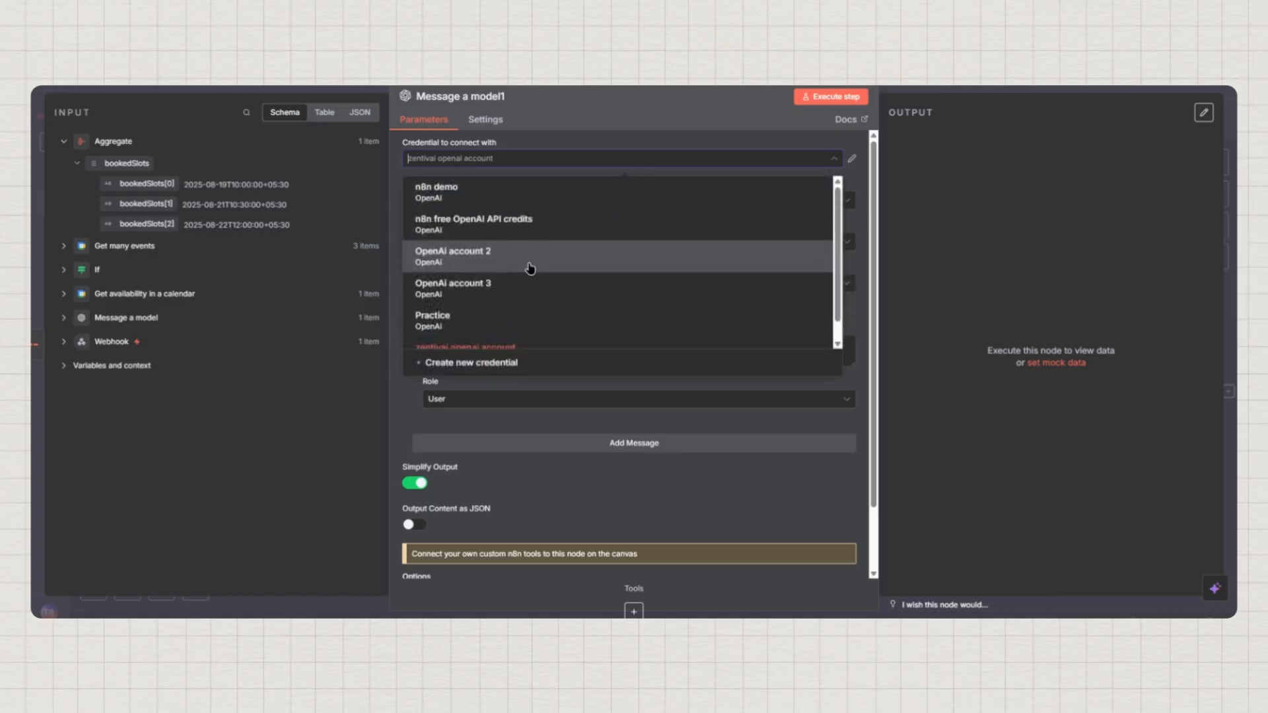
pyautogui.scroll(-2, 531, 264)
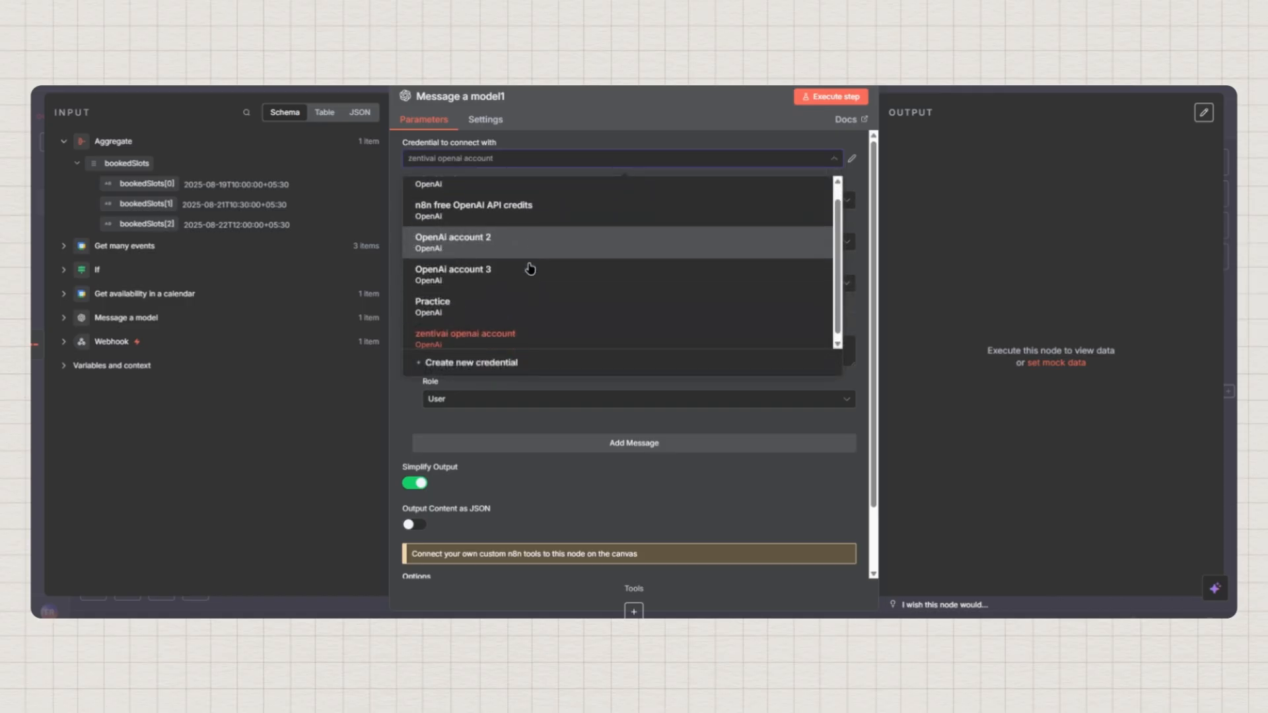
pyautogui.click(473, 274)
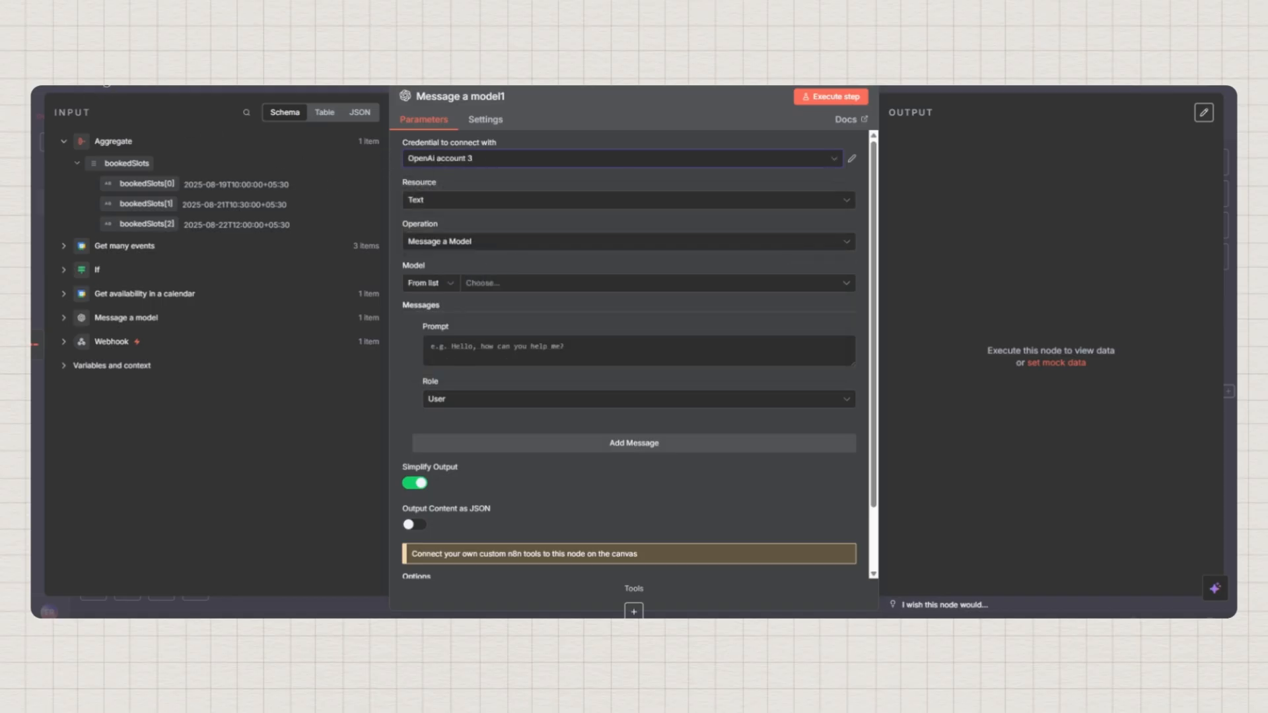
# In Message a model1, choose the GPT-4.1-MINI model and enlarge the Prompt box
pyautogui.click(114, 88)
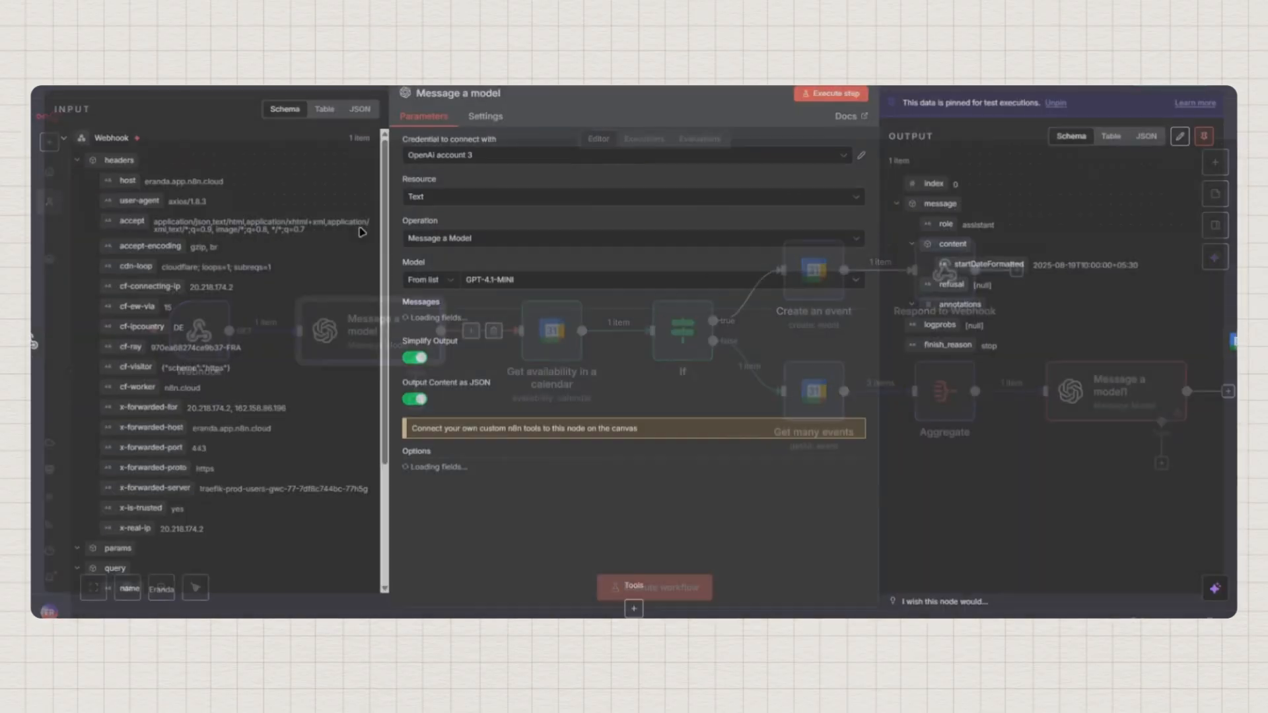
pyautogui.doubleClick(386, 330)
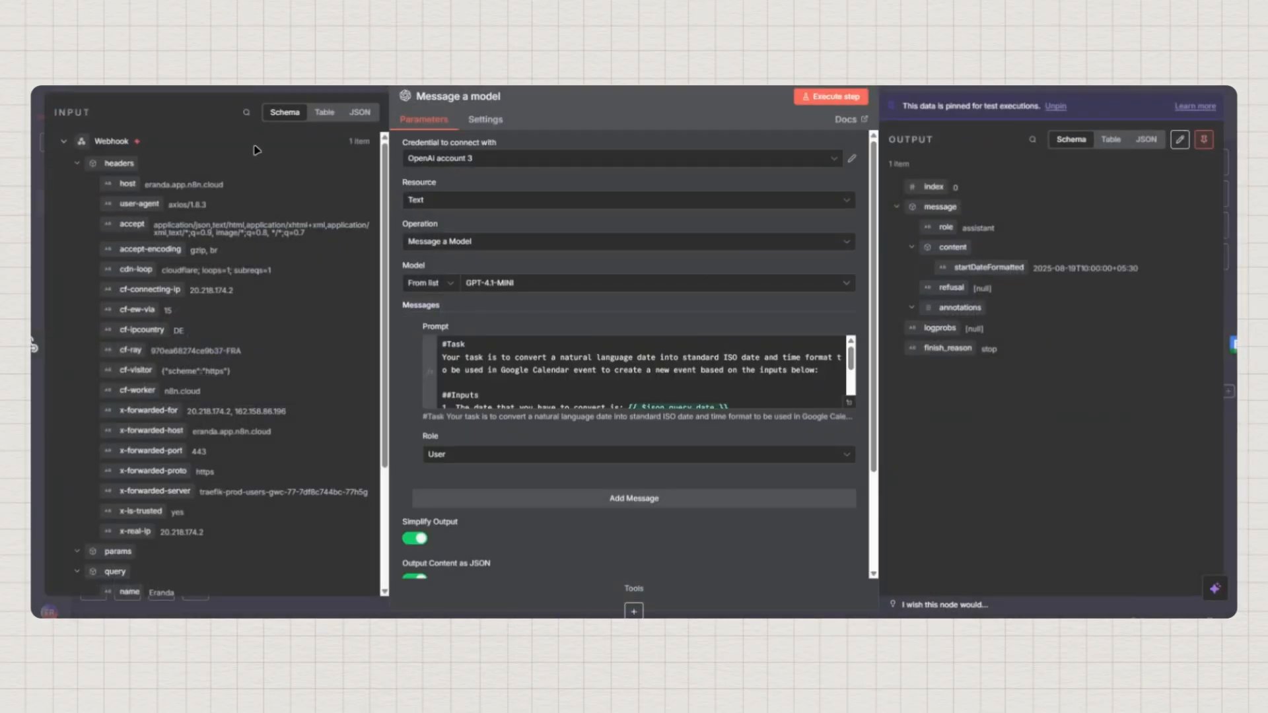
pyautogui.click(47, 105)
pyautogui.doubleClick(1123, 401)
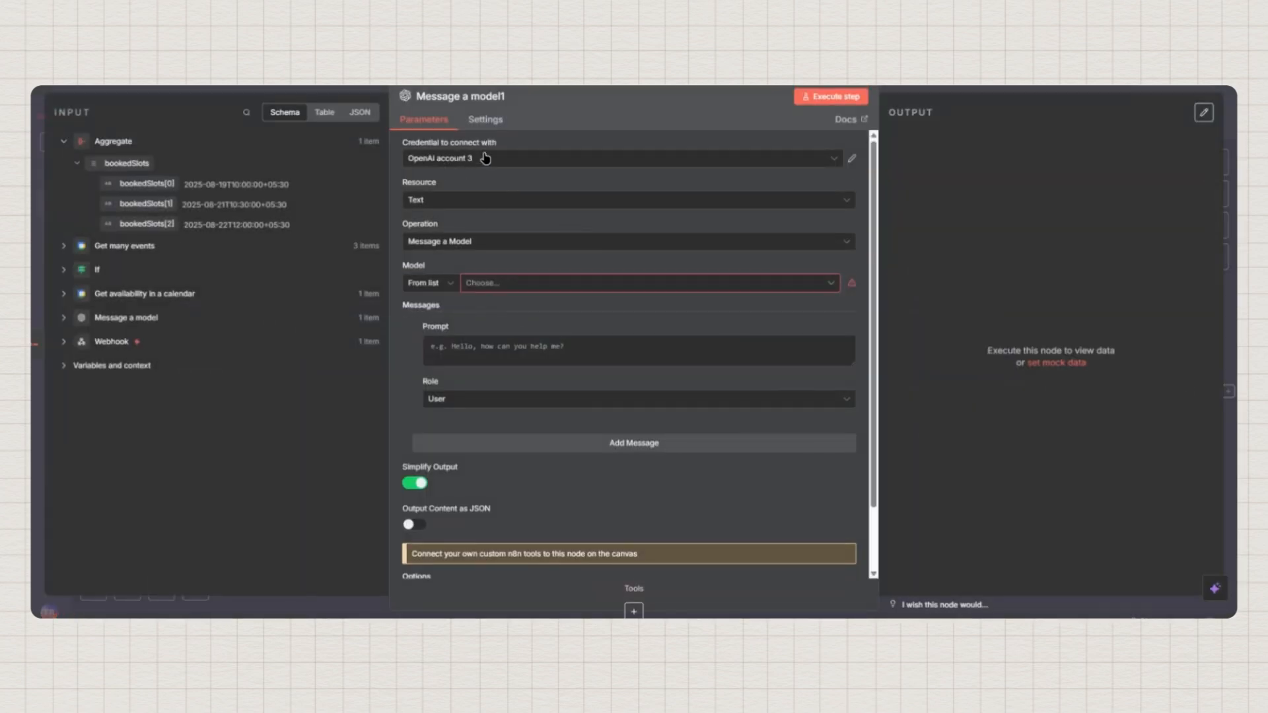
pyautogui.click(484, 284)
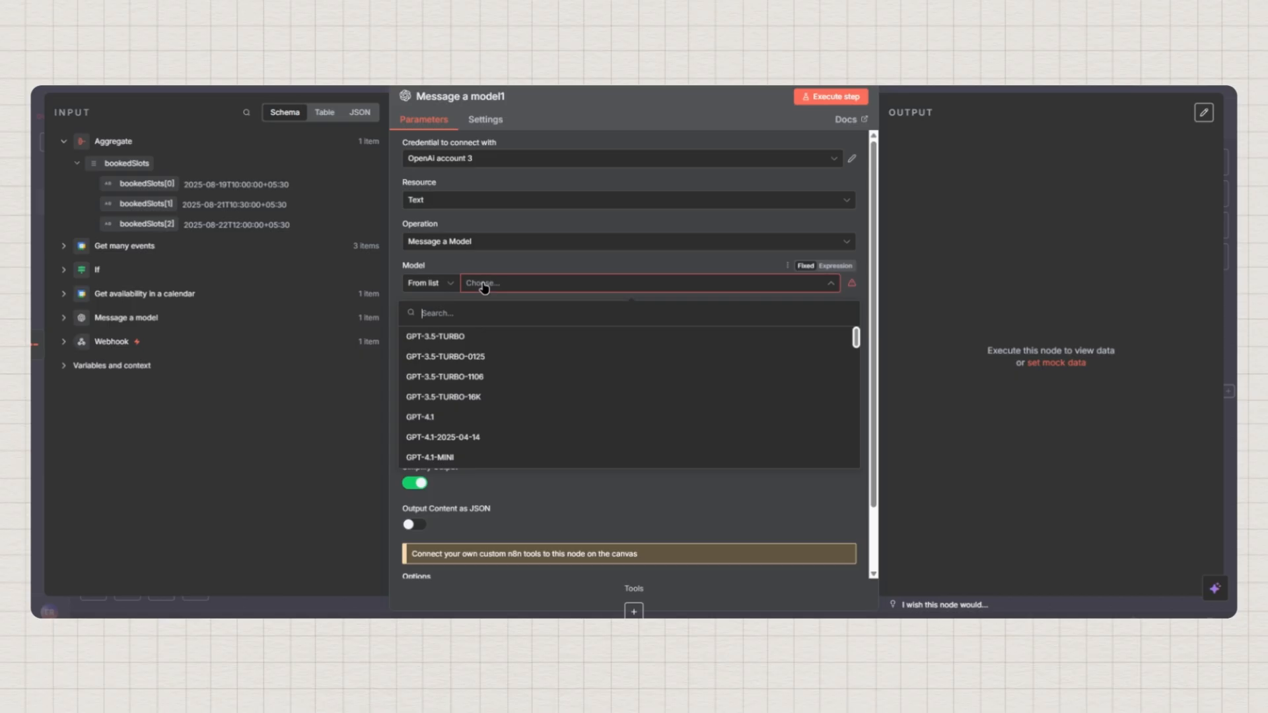
pyautogui.click(443, 460)
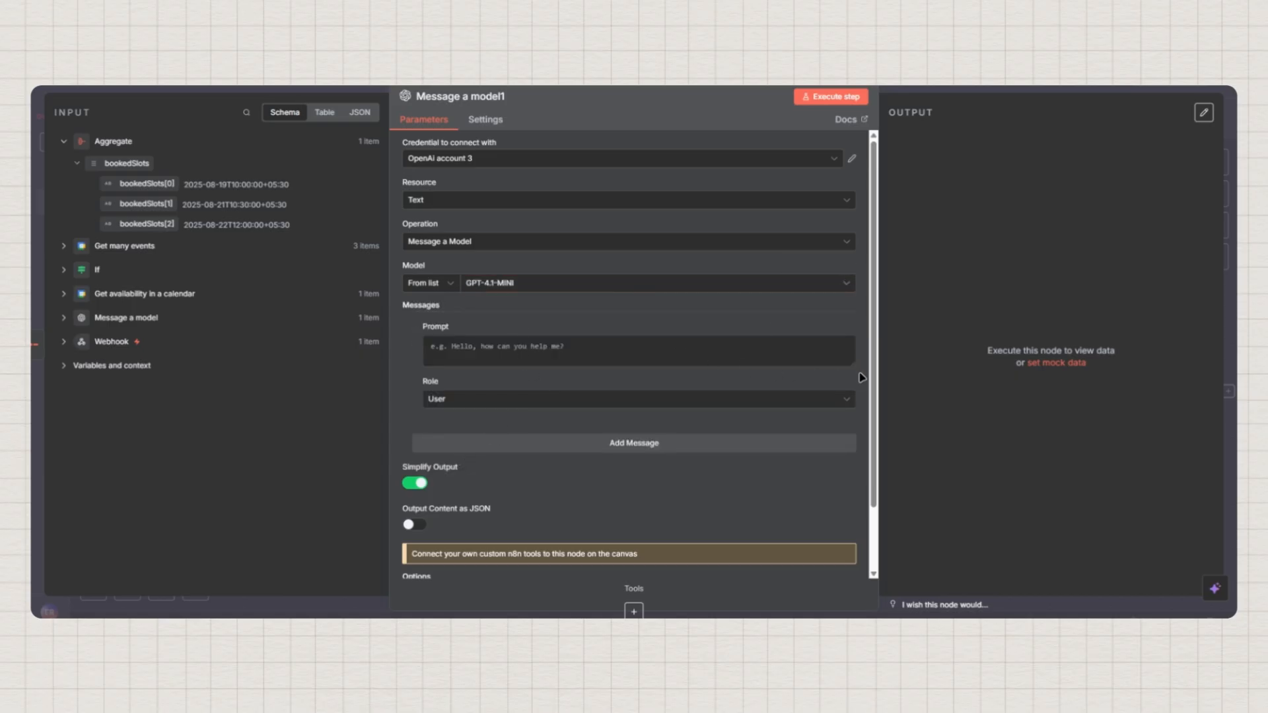
pyautogui.moveTo(856, 364); pyautogui.dragTo(855, 512)
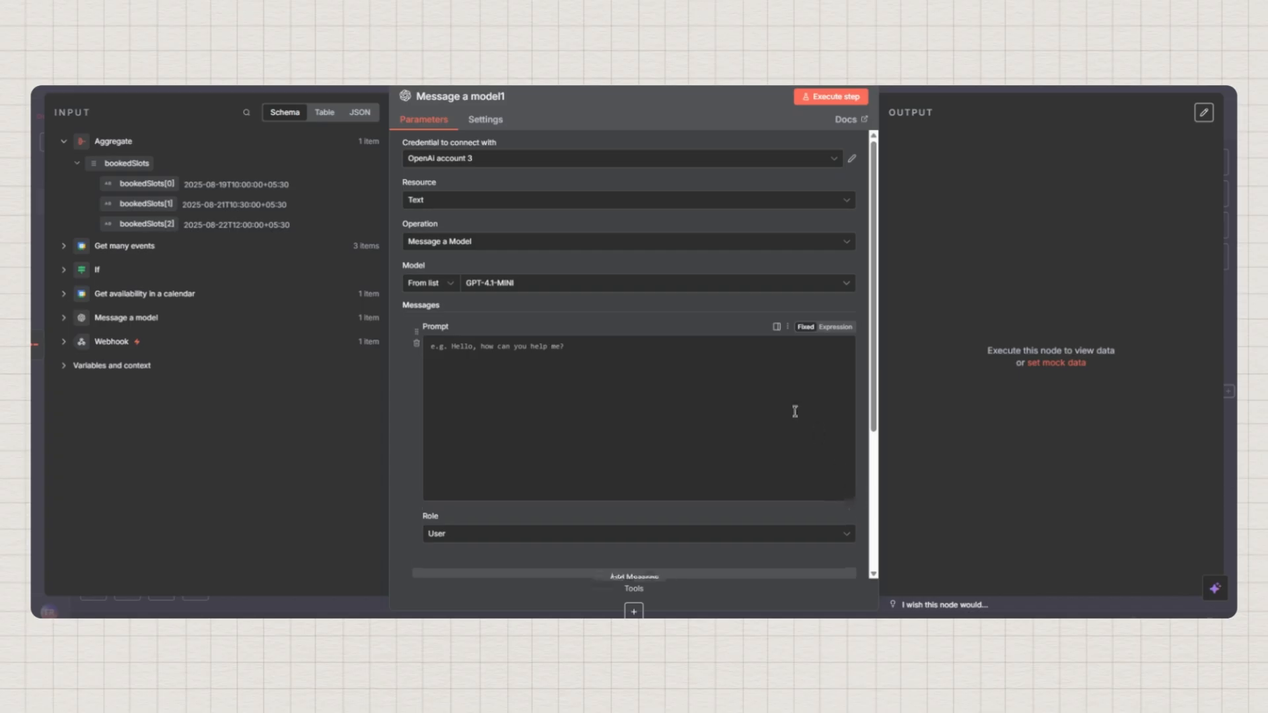
# Lay out the prompt with #Task, ##Inputs and ##Ouput headings
pyautogui.scroll(-3, 733, 334)
pyautogui.click(539, 235)
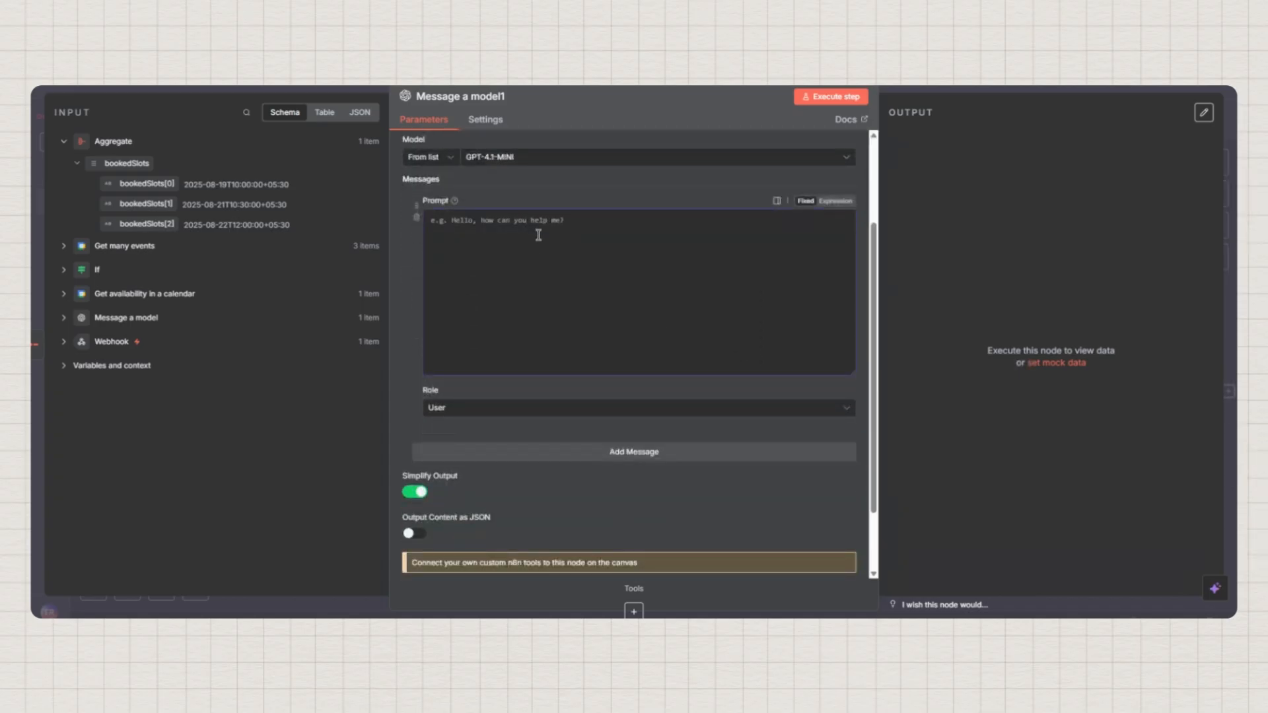
pyautogui.write('#')
pyautogui.write('Task  ')
pyautogui.write('##Inputs')
pyautogui.press('Return')
pyautogui.press('Return')
pyautogui.write('##')
pyautogui.press('BackSpace')
pyautogui.press('BackSpace')
pyautogui.write('upt')
pyautogui.press('BackSpace')
pyautogui.write('ut')
# Under #Task, ask for 3 available time slots within the next 2 days around existing appointments
pyautogui.click(466, 219)
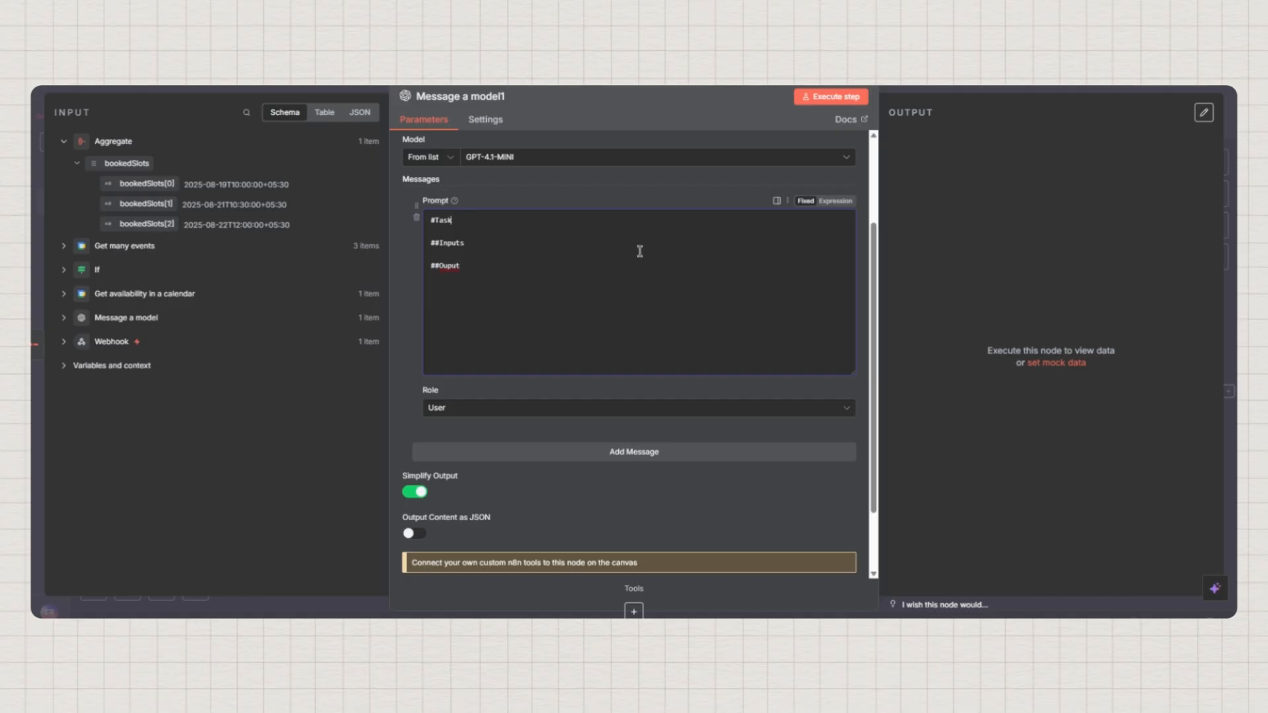
pyautogui.press('Return')
pyautogui.write('Your')
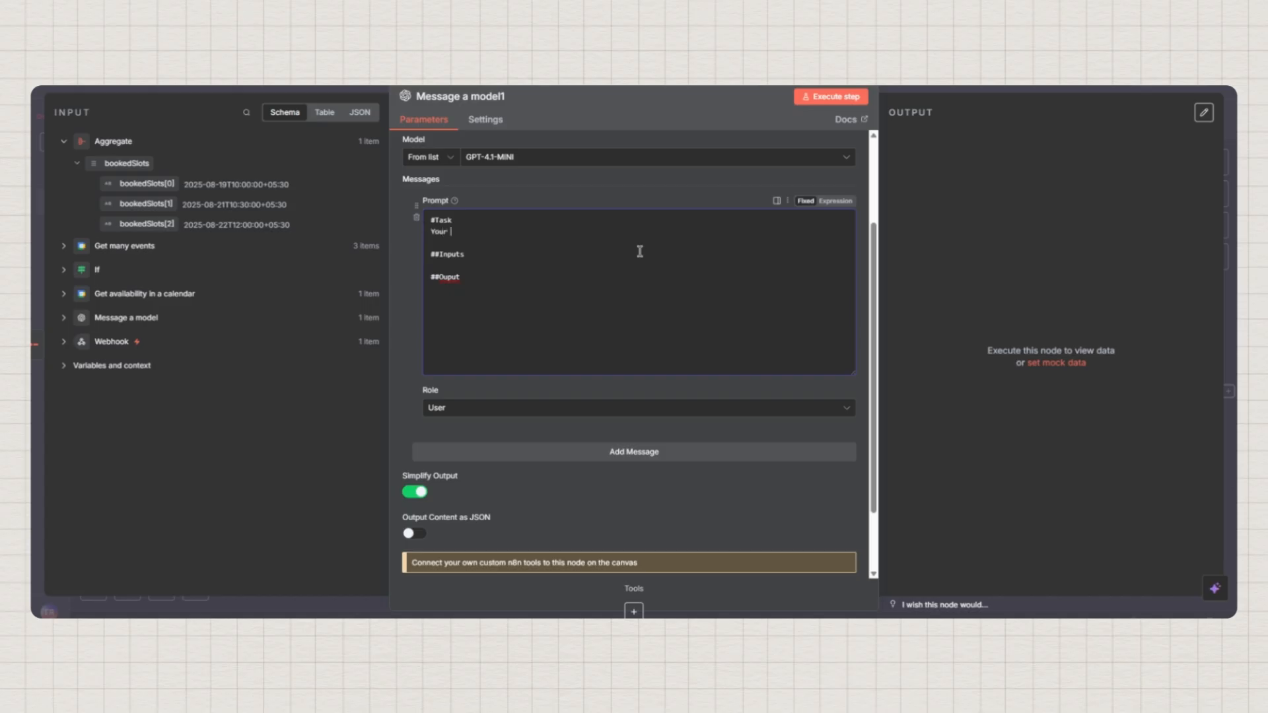
pyautogui.write(' job is to take the')
pyautogui.press('BackSpace')
pyautogui.press('BackSpace')
pyautogui.press('BackSpace')
pyautogui.write('below booked timeslot')
pyautogui.press('BackSpace')
pyautogui.press('BackSpace')
pyautogui.press('BackSpace')
pyautogui.write('slots ')
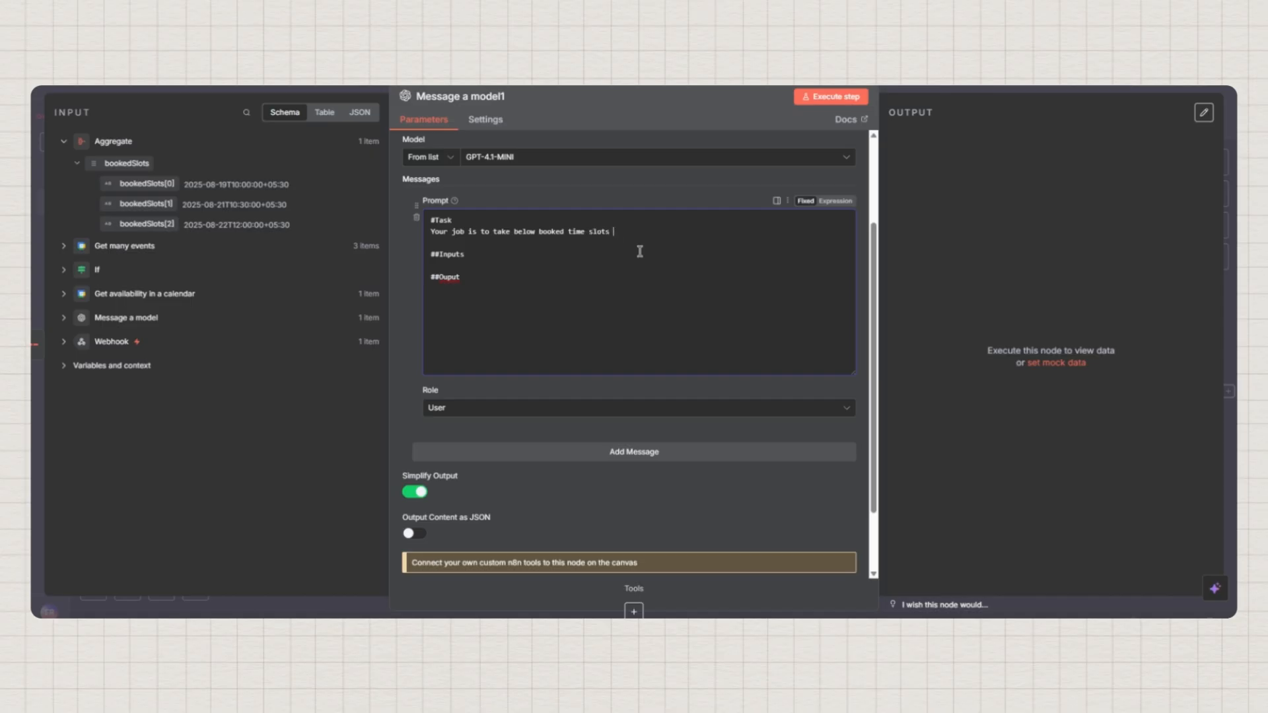
pyautogui.write('and s')
pyautogui.write('ugge')
pyautogui.write('st 3 available t')
pyautogui.write('ime')
pyautogui.write(' shl')
pyautogui.write('slot')
pyautogui.write('s ')
pyautogui.write('within the ne')
pyautogui.write('xt')
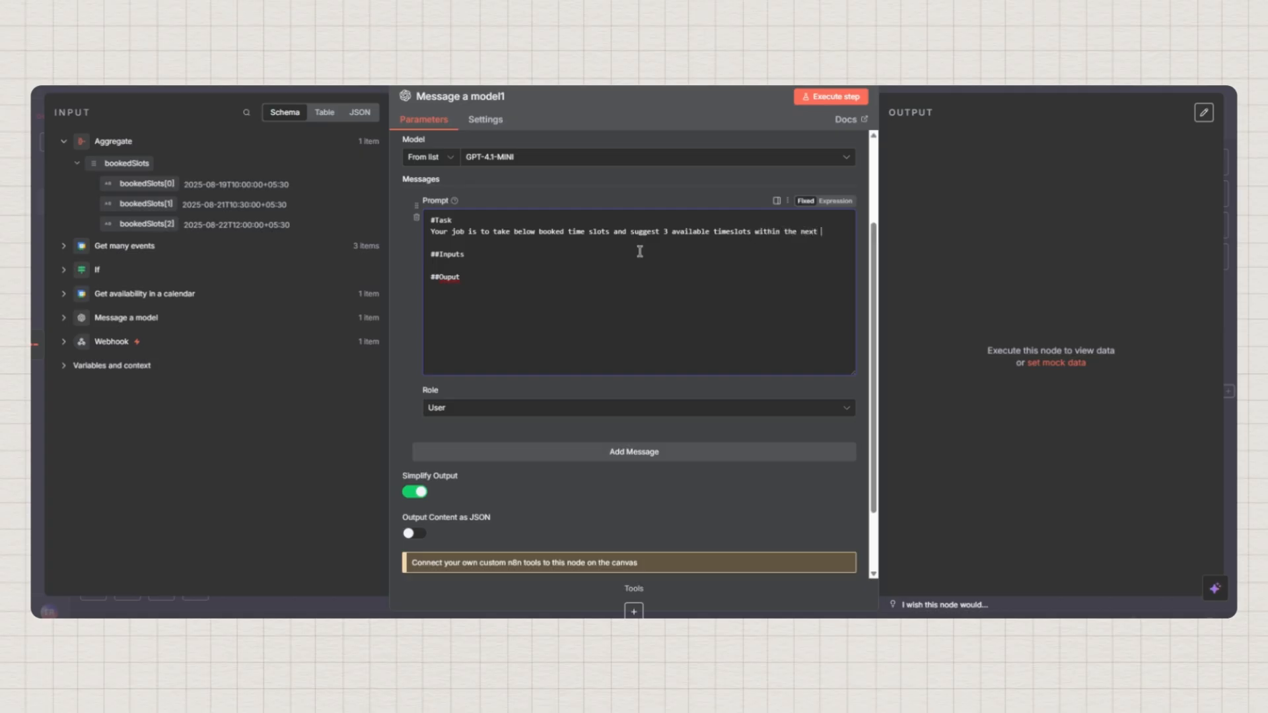
pyautogui.write(' 2 days.')
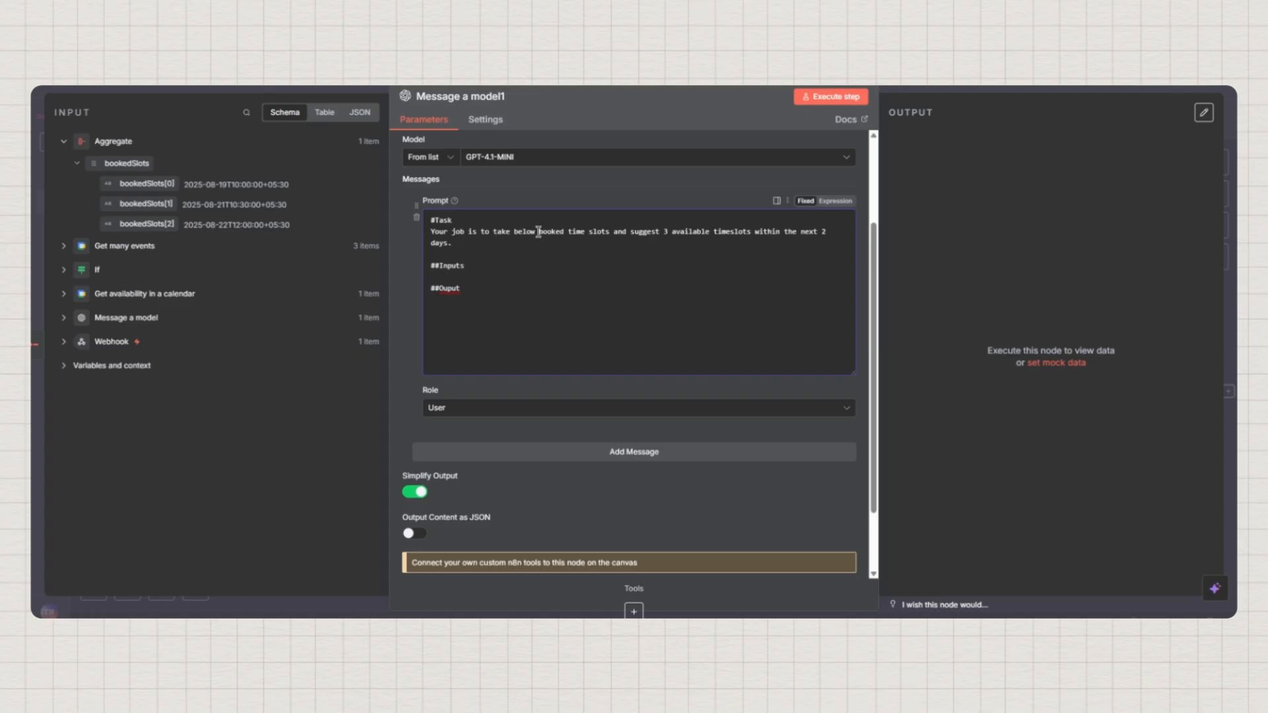
pyautogui.write('already exi')
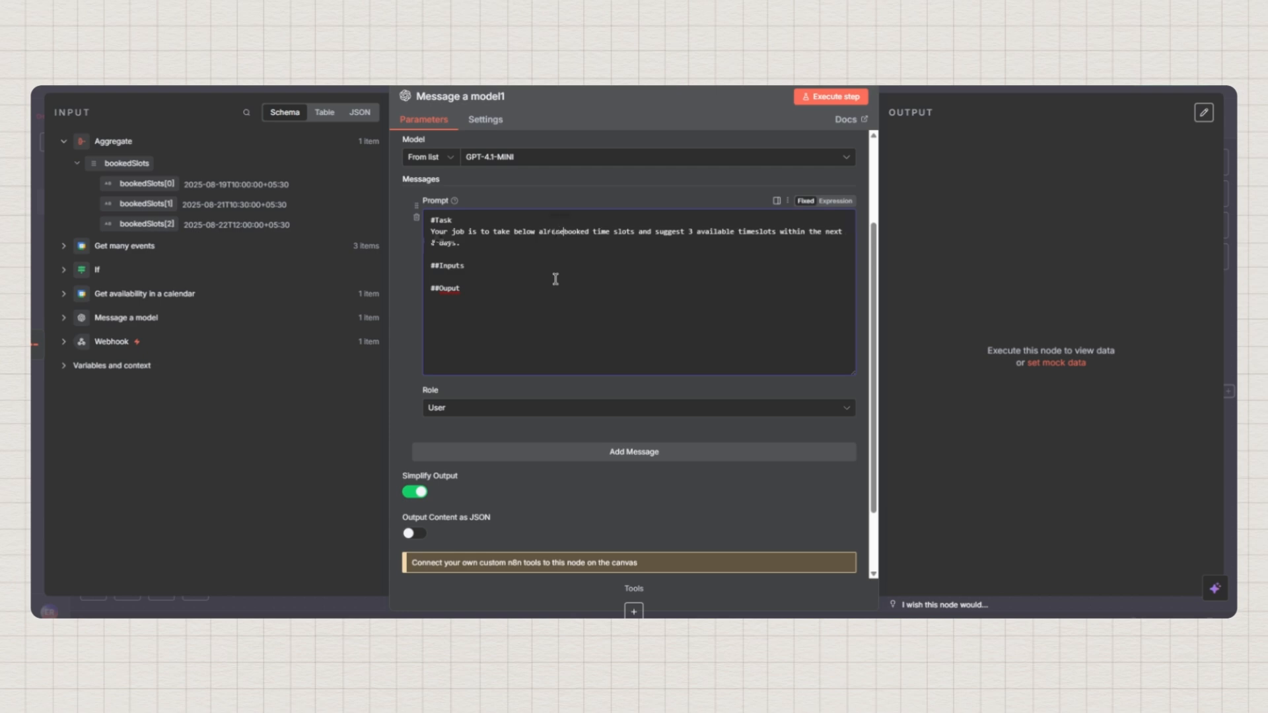
pyautogui.write('sting')
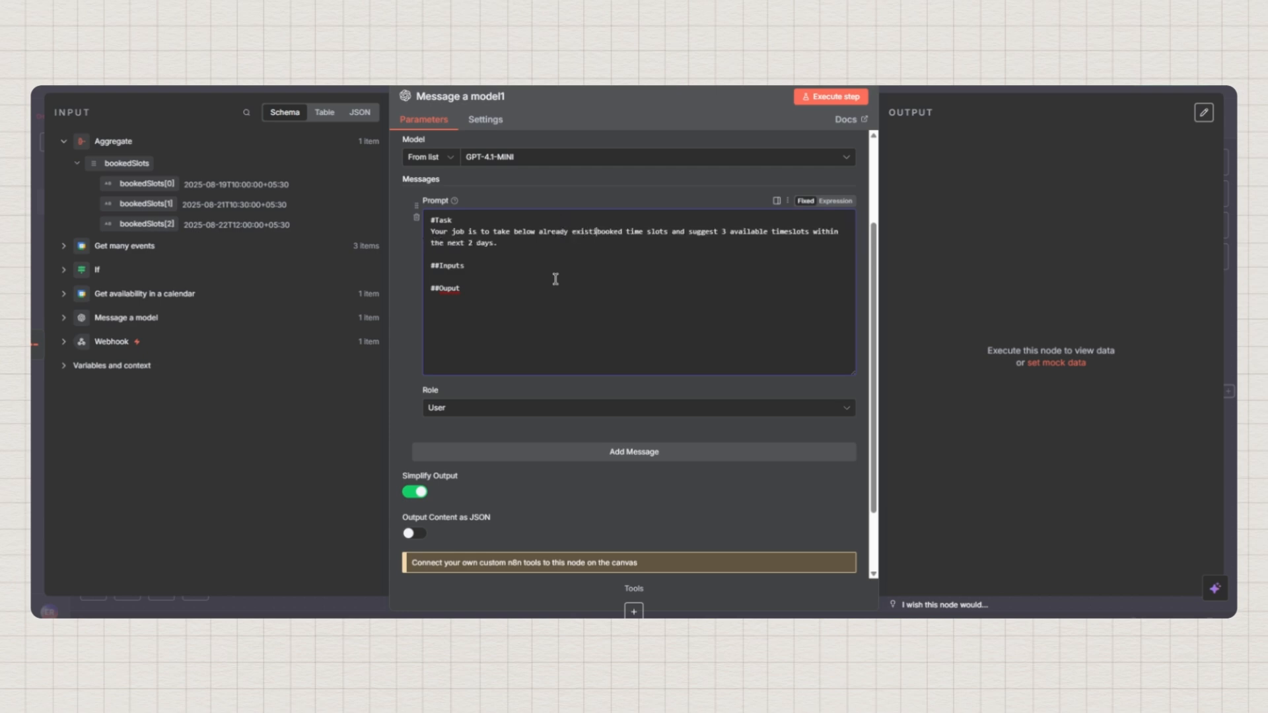
pyautogui.press('Right')
pyautogui.press('Right')
pyautogui.press('Right')
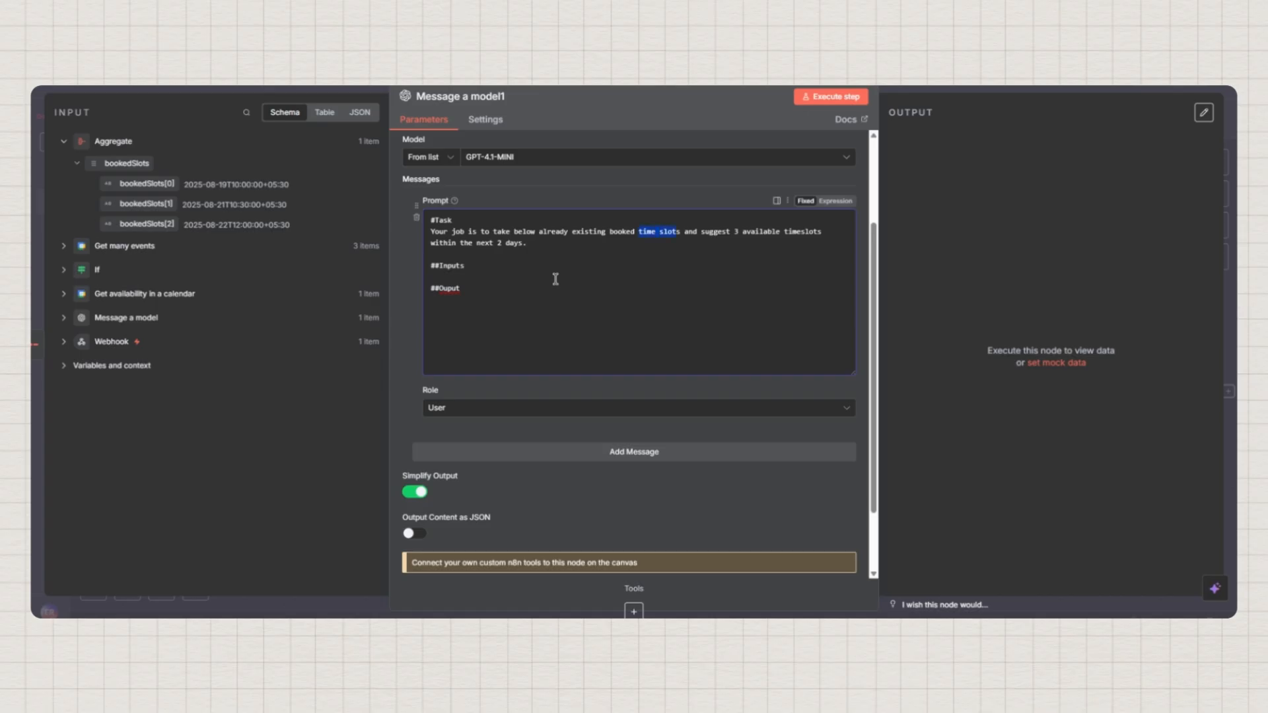
pyautogui.write('appointment')
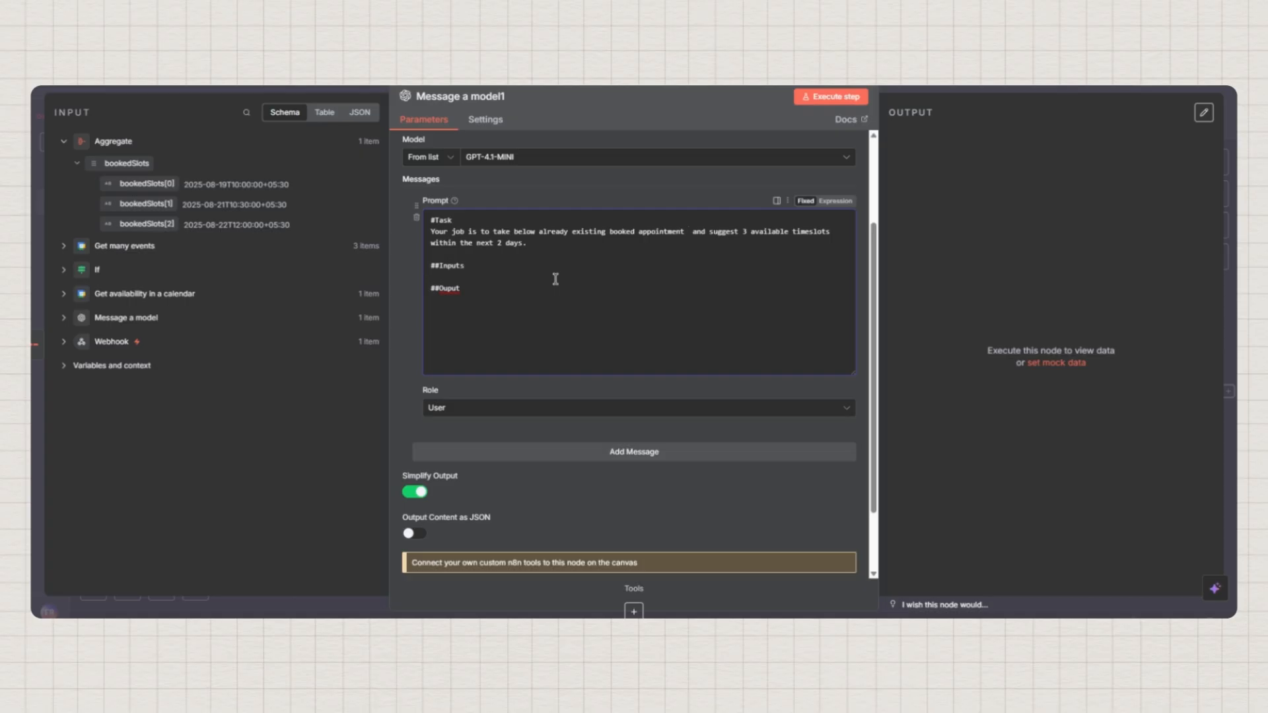
pyautogui.write(' timeslots')
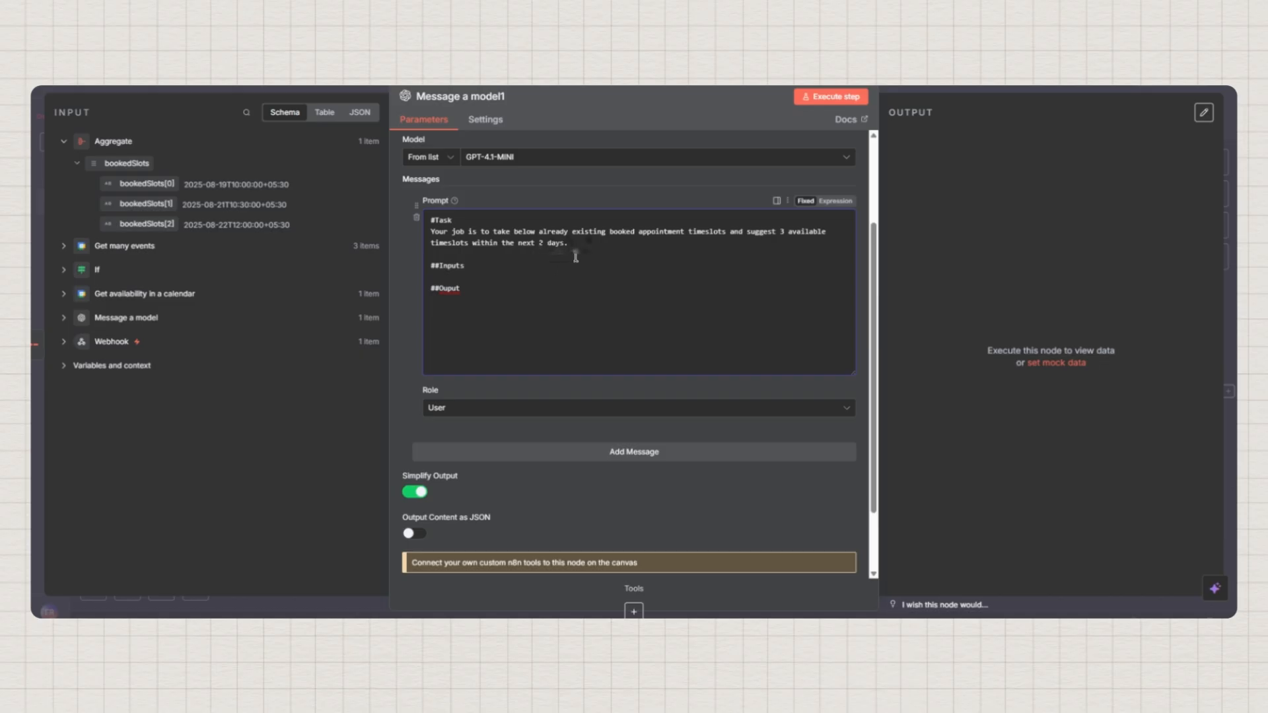
# Under ##Inputs, add 'These are the already existing appointments' followed by the bookedSlots expression
pyautogui.click(461, 271)
pyautogui.press('Return')
pyautogui.write('These are the a')
pyautogui.write('lready existing')
pyautogui.write(' time')
pyautogui.press('BackSpace')
pyautogui.press('BackSpace')
pyautogui.press('BackSpace')
pyautogui.write('iappoi')
pyautogui.press('BackSpace')
pyautogui.press('BackSpace')
pyautogui.press('BackSpace')
pyautogui.press('BackSpace')
pyautogui.press('BackSpace')
pyautogui.press('BackSpace')
pyautogui.write('appointments:')
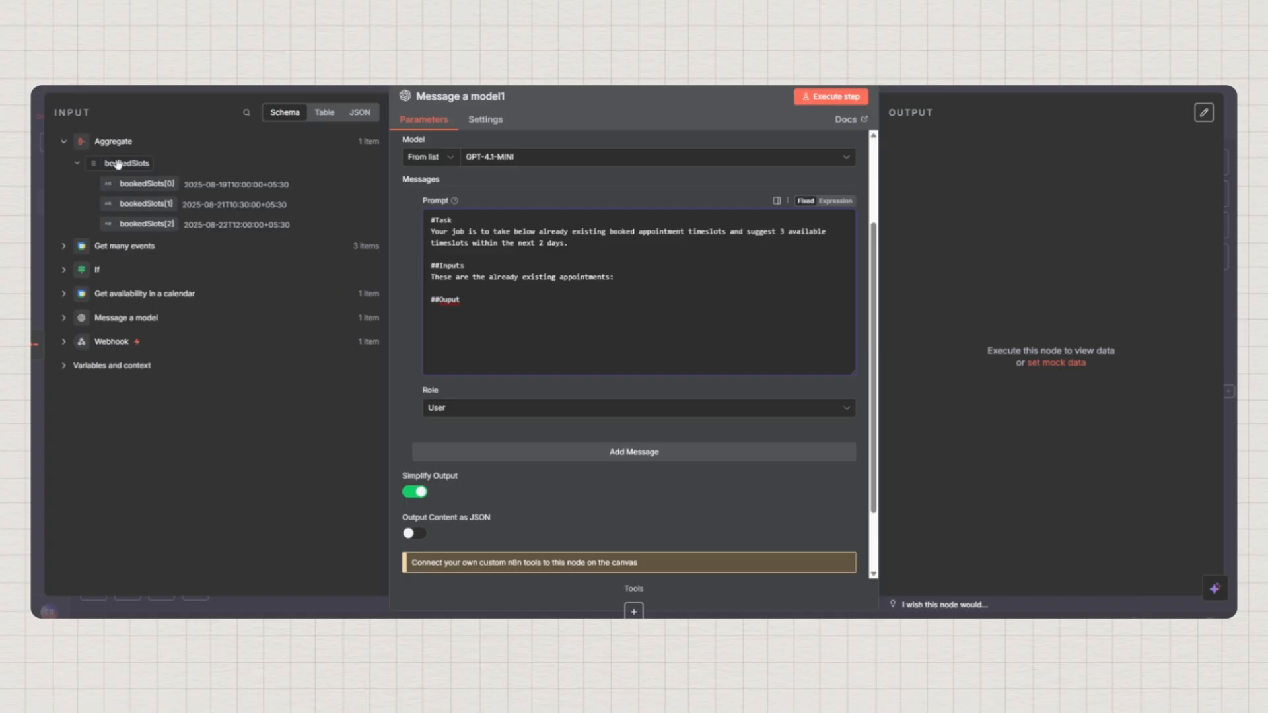
pyautogui.moveTo(116, 165); pyautogui.dragTo(478, 281)
pyautogui.scroll(-2, 653, 264)
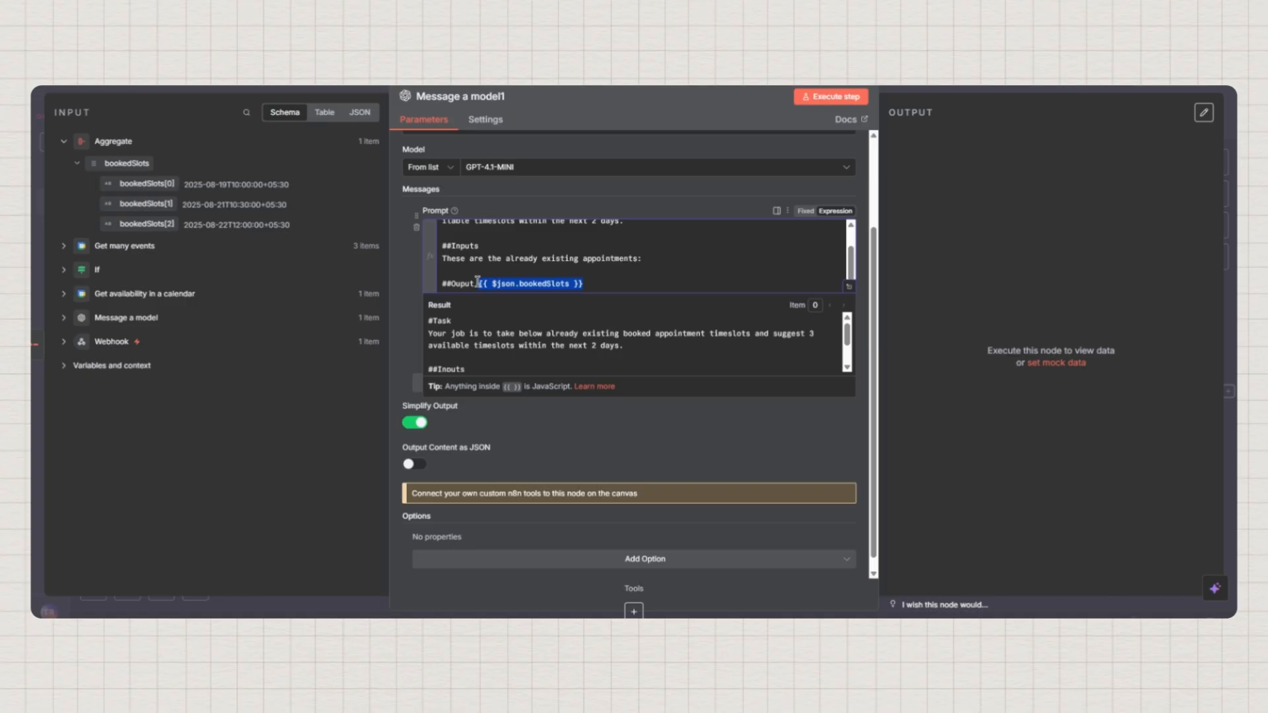
pyautogui.hotkey('ctrl', 'x')
pyautogui.click(657, 259)
pyautogui.hotkey('ctrl', 'v')
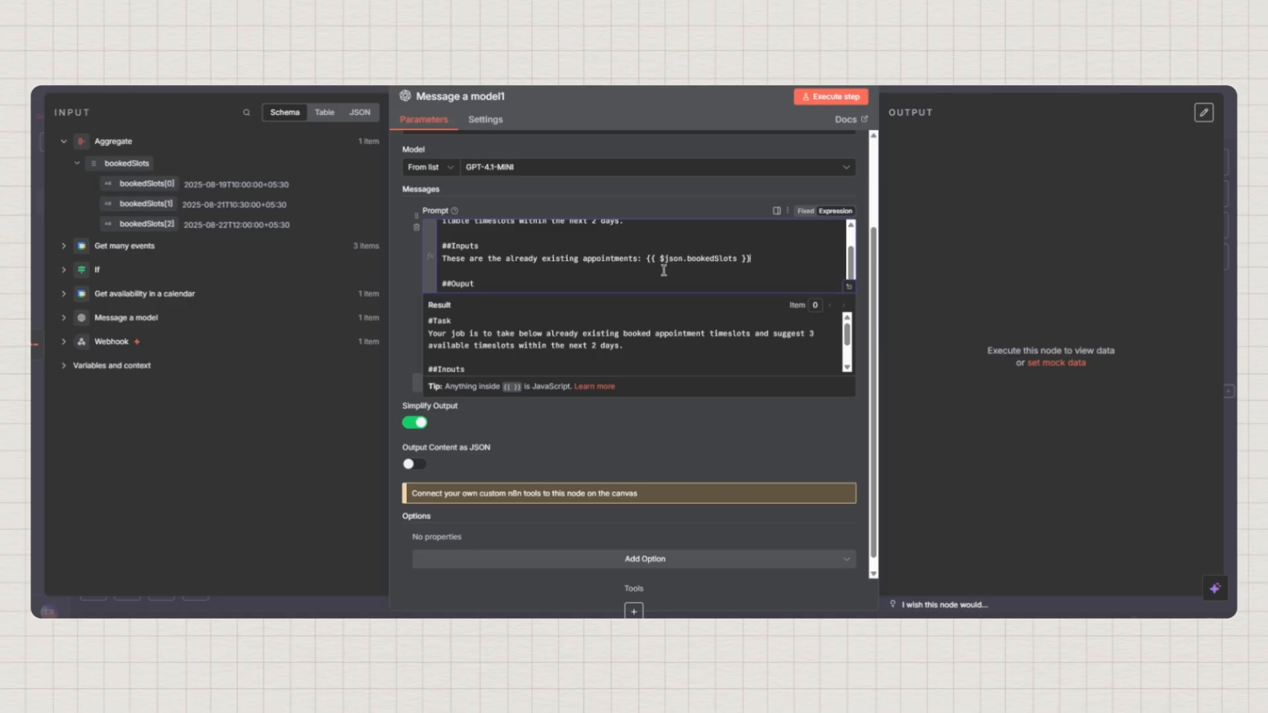
pyautogui.scroll(-2, 634, 331)
pyautogui.scroll(1, 614, 337)
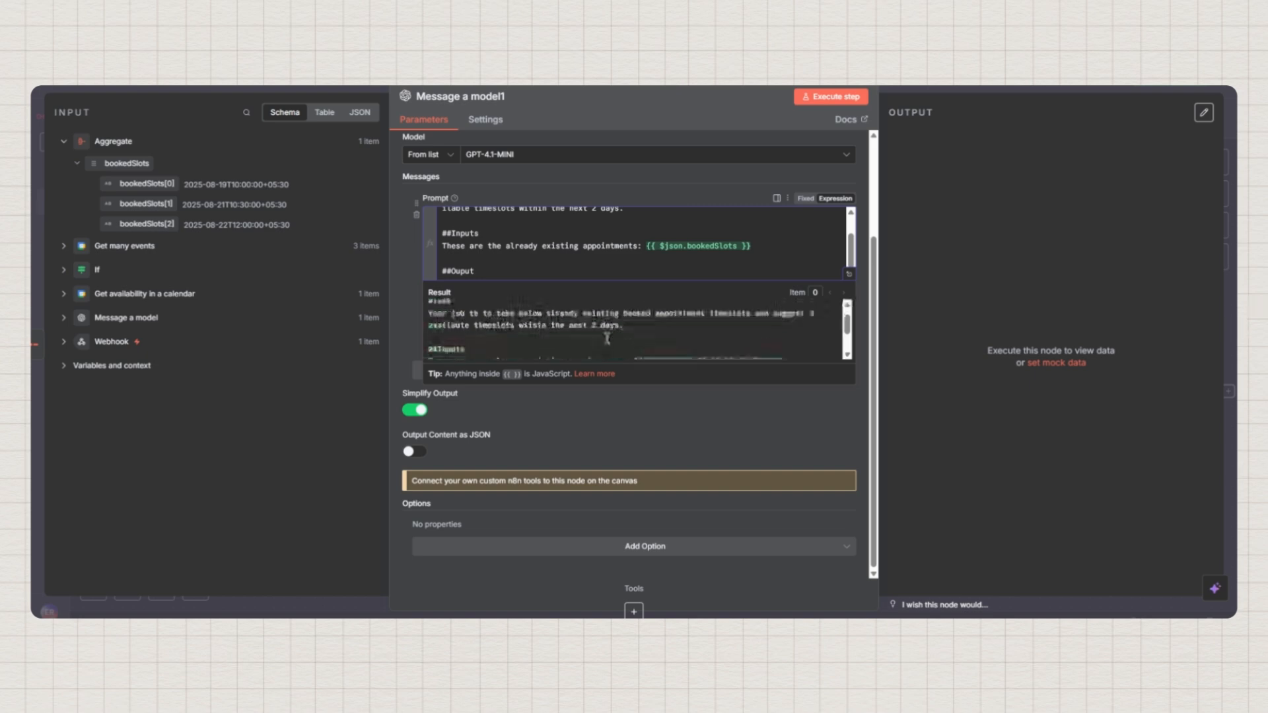
pyautogui.scroll(-1, 607, 339)
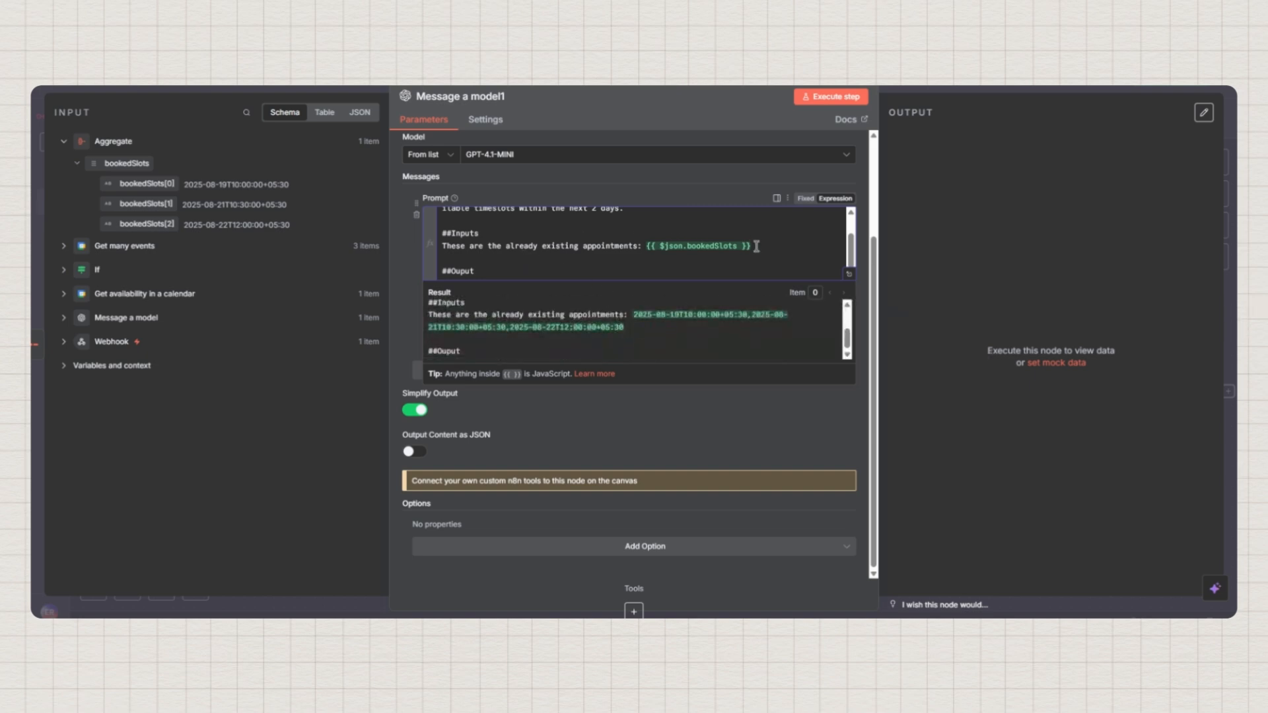
# Add a numbered 'Current date and time is: {{ $now }}' input line and a line under ##Ouput
pyautogui.press('Return')
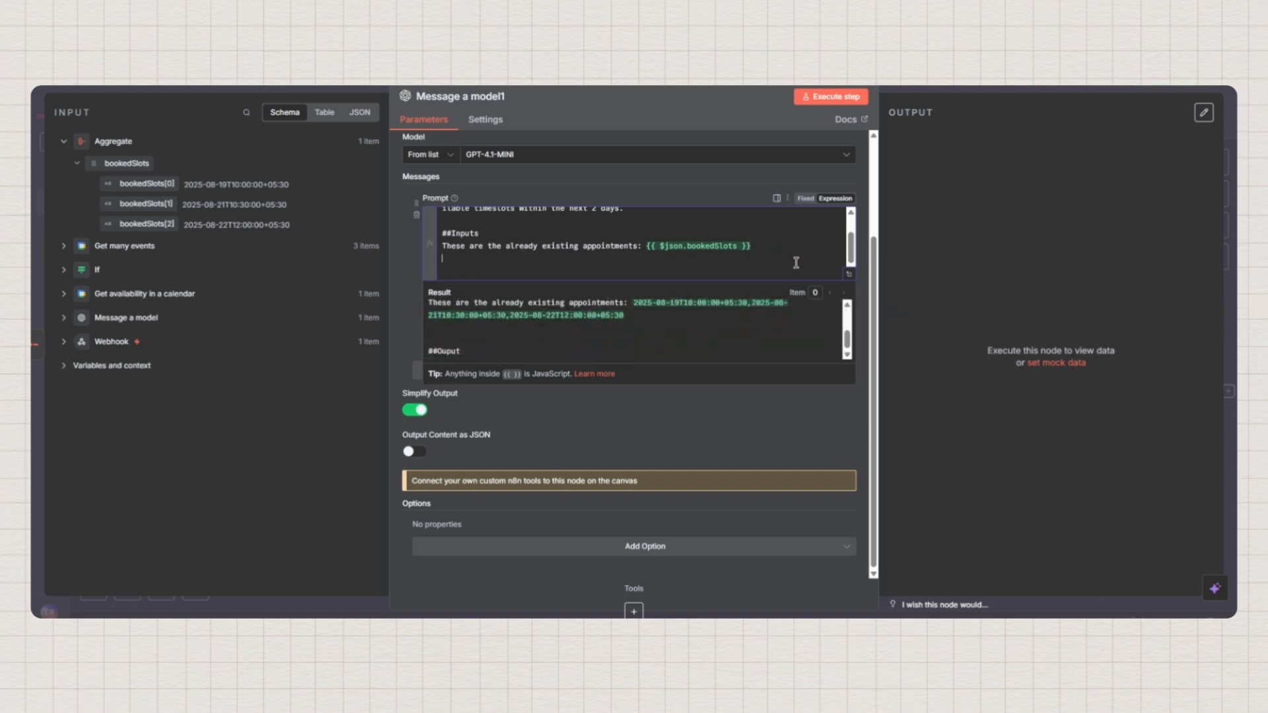
pyautogui.press('Up')
pyautogui.write('1. ')
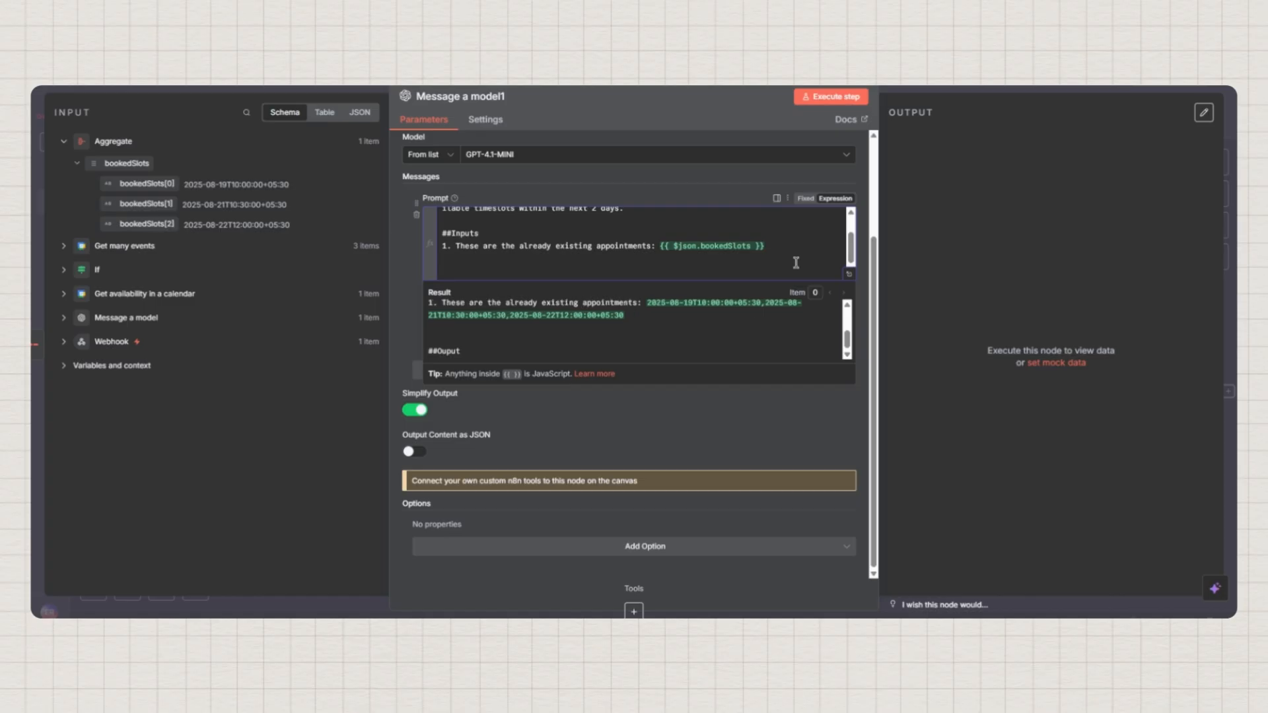
pyautogui.write('2. ')
pyautogui.write('Cure')
pyautogui.write('ent date and t')
pyautogui.write('ime is')
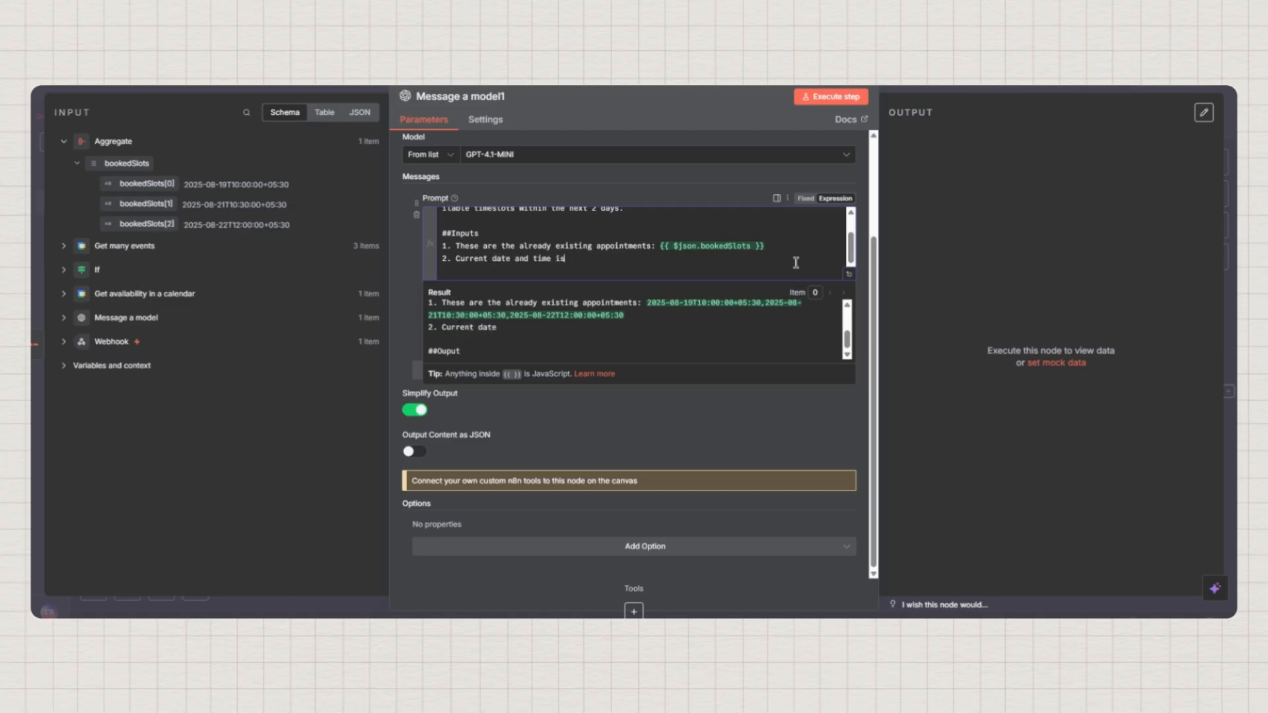
pyautogui.write(': {{$')
pyautogui.press('Down')
pyautogui.press('Return')
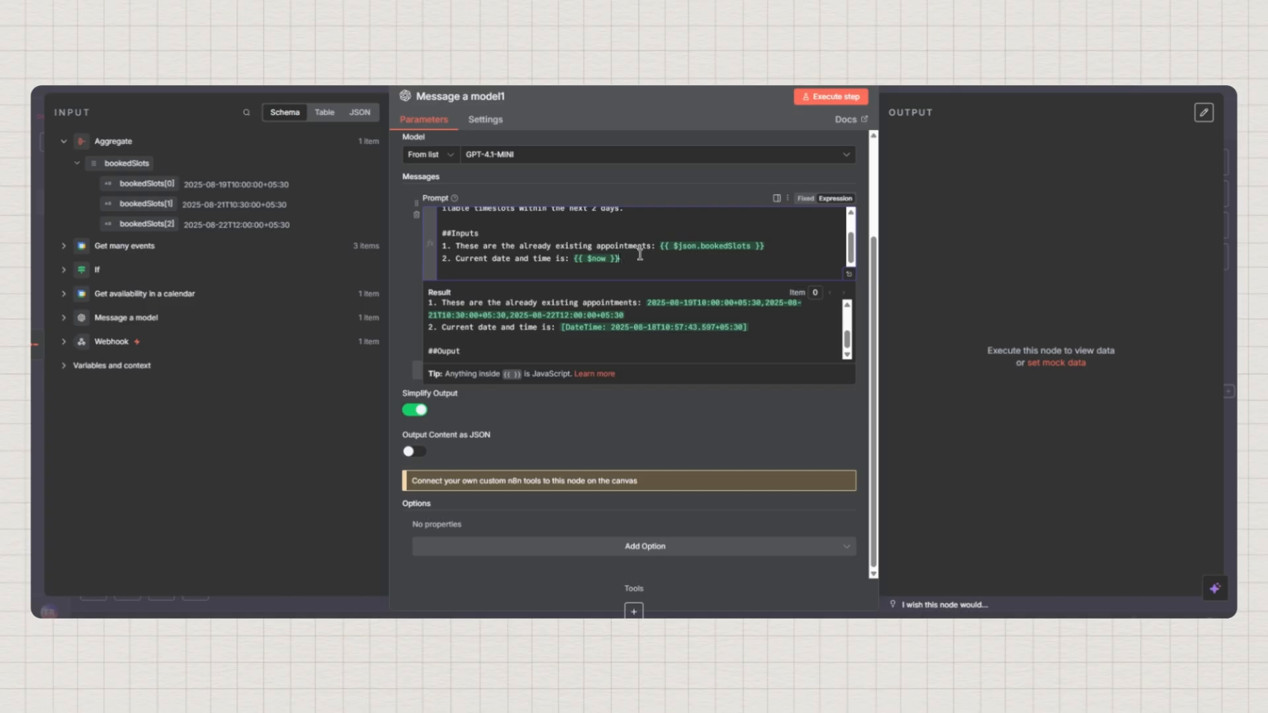
pyautogui.press('Down')
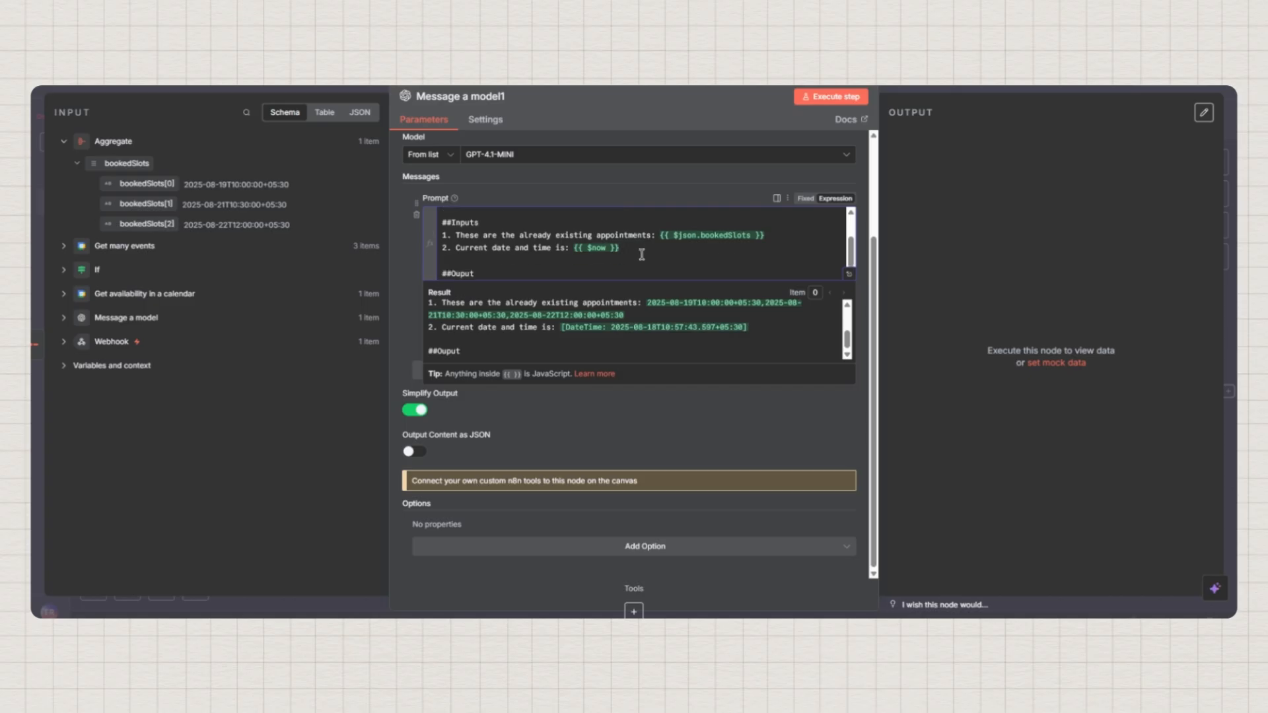
pyautogui.press('Return')
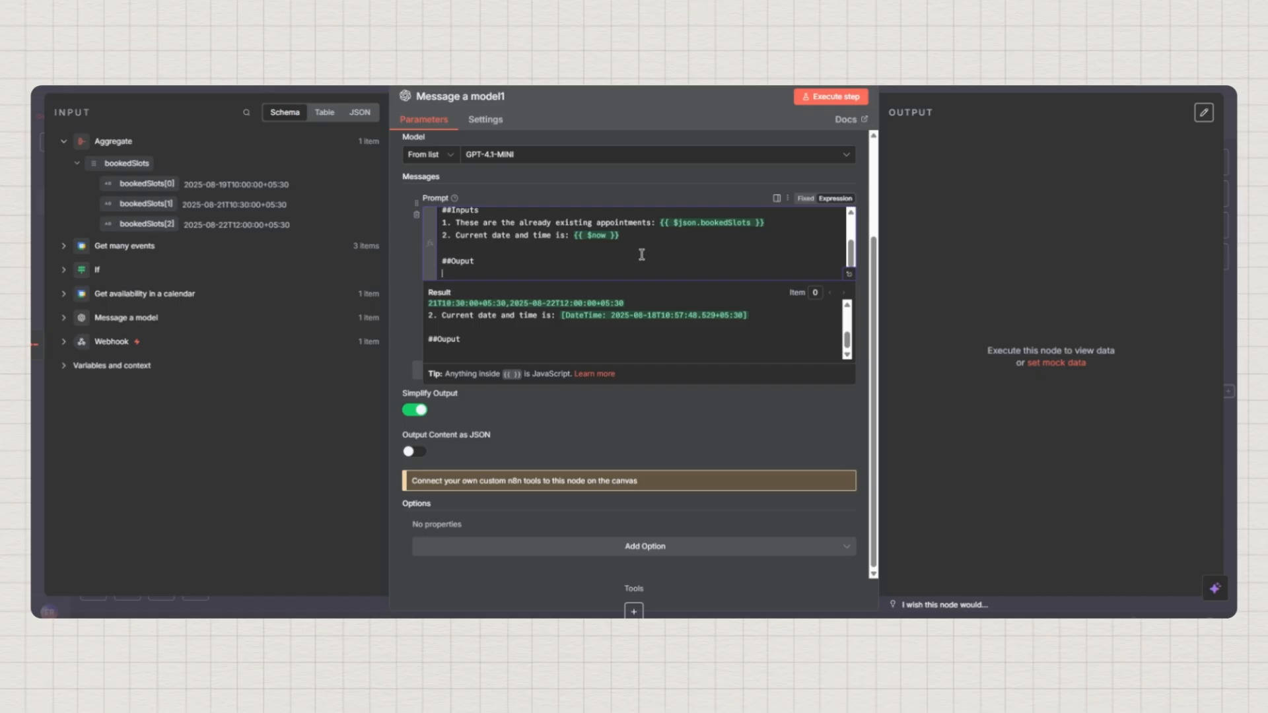
# Under ##Ouput, write 'Output the available timeslots in JSON format.' and begin an availableTileslots JSON template
pyautogui.write('Output the availb')
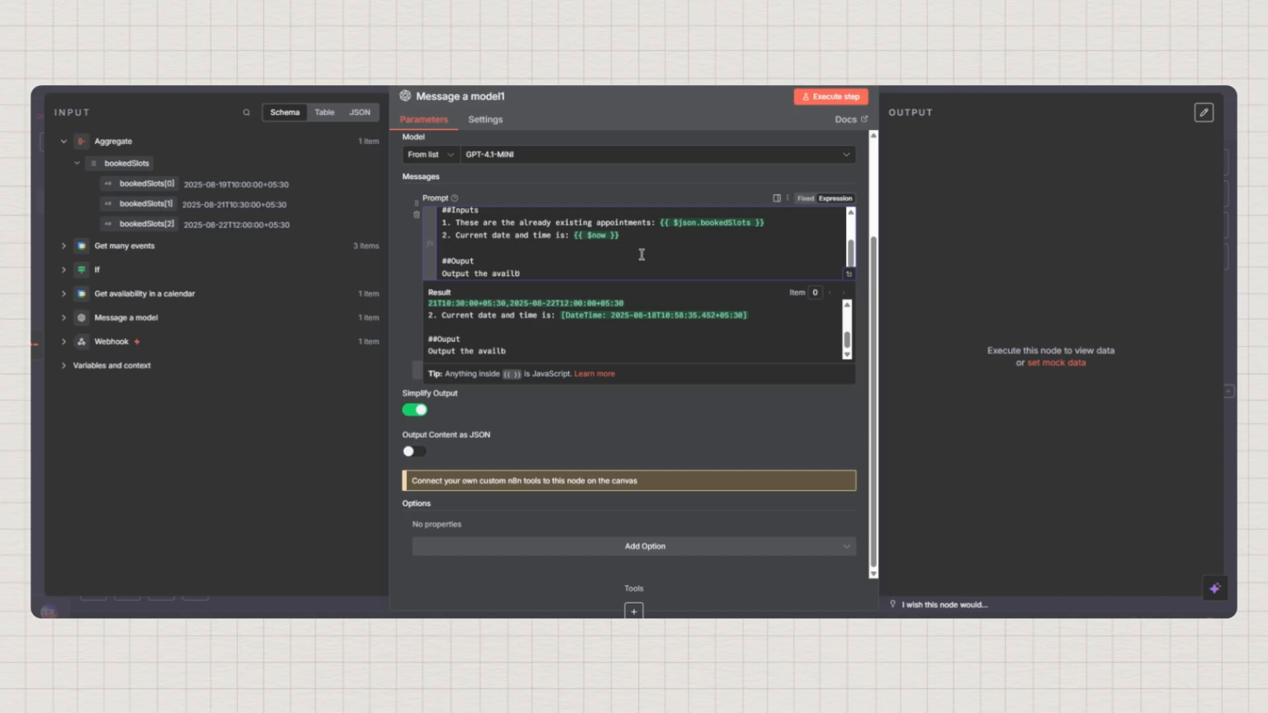
pyautogui.press('BackSpace')
pyautogui.write('able timeslot')
pyautogui.press('BackSpace')
pyautogui.write('ots in JSON')
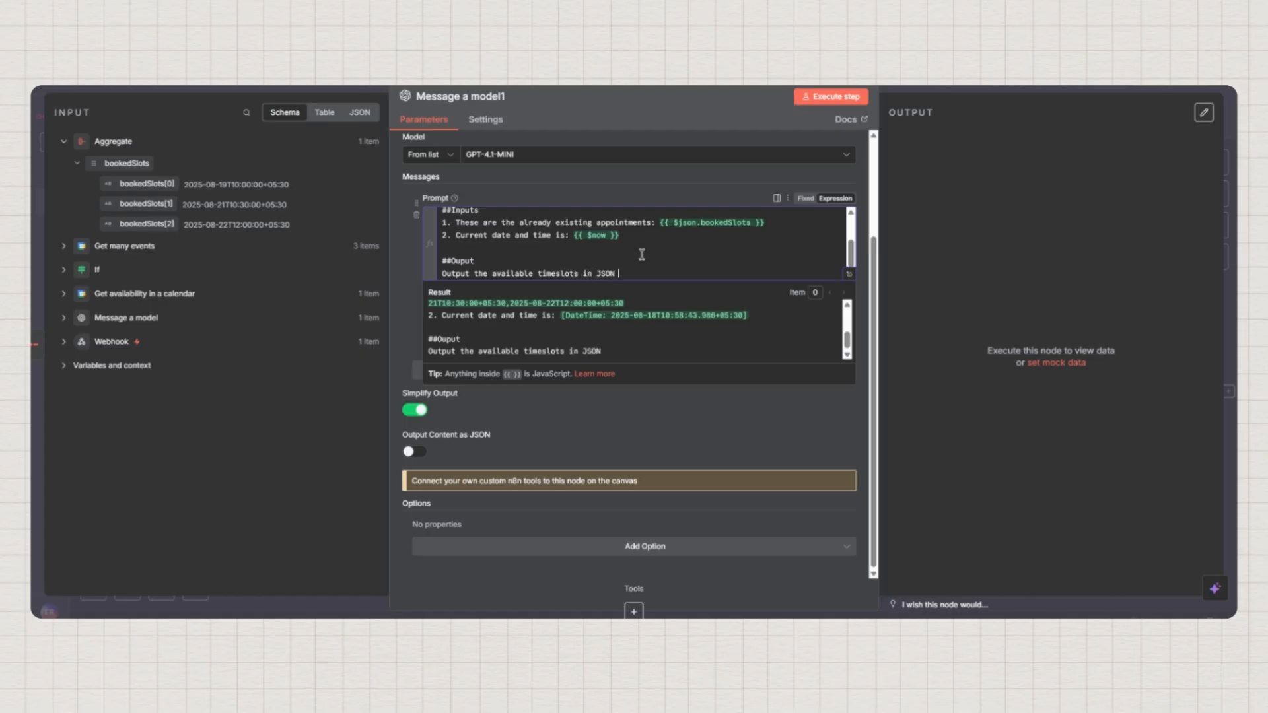
pyautogui.write(' format.')
pyautogui.press('Return')
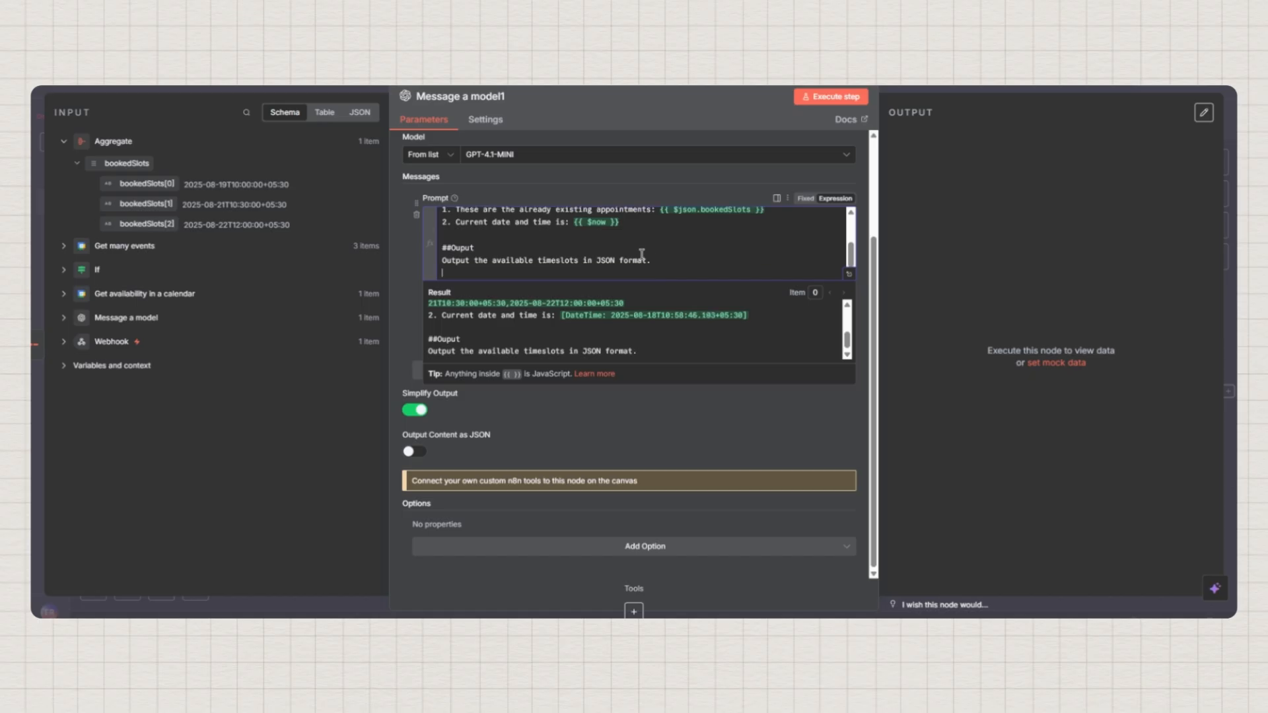
pyautogui.write('[]')
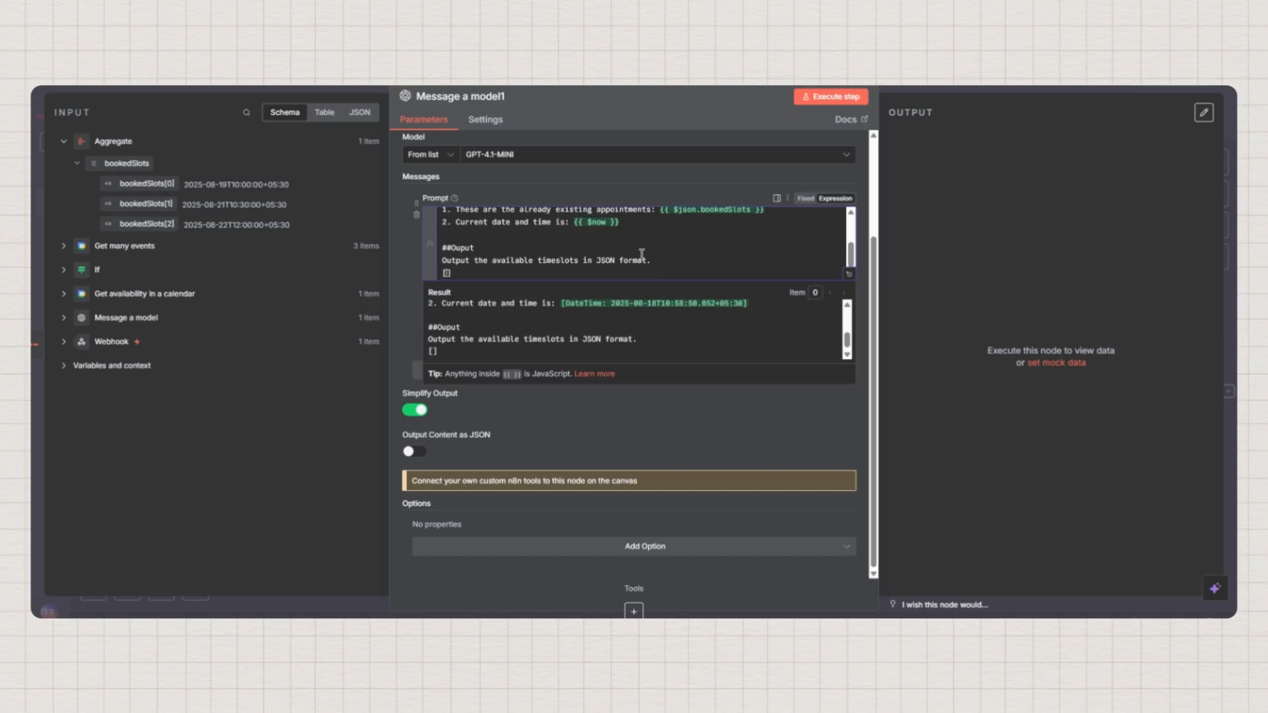
pyautogui.write('{}')
pyautogui.write('"')
pyautogui.write('availabl')
pyautogui.write('eTile')
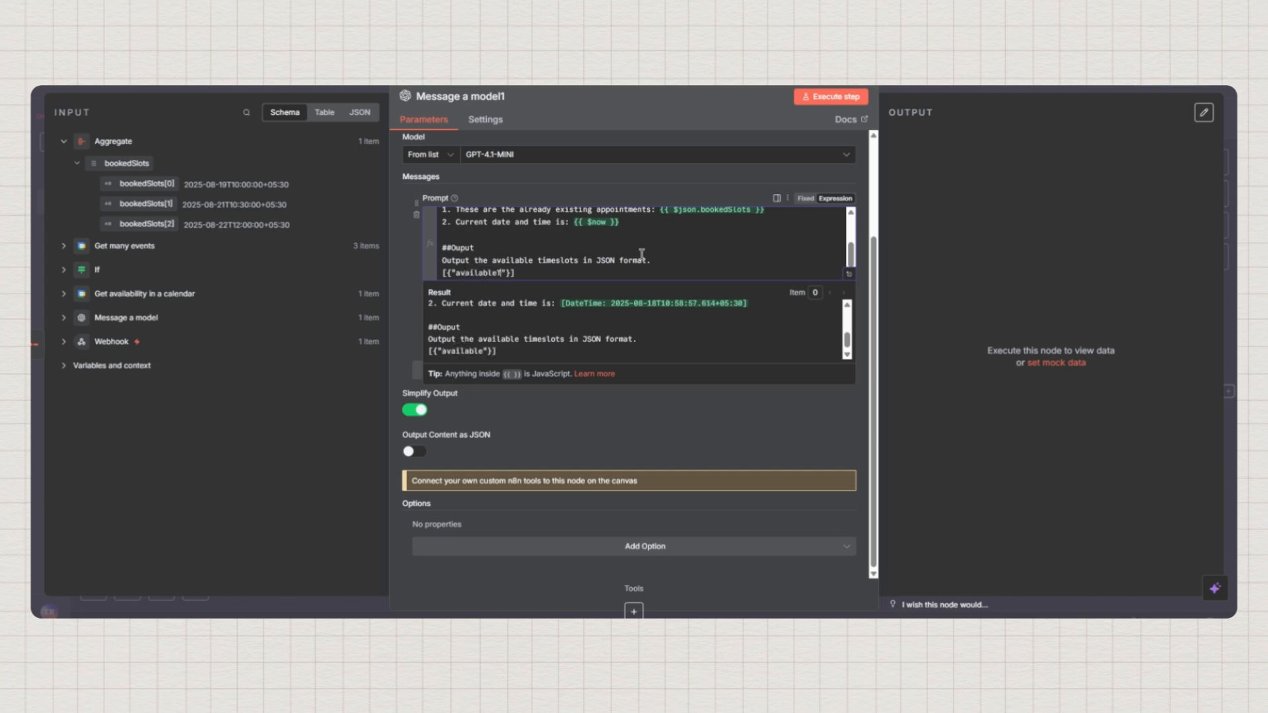
pyautogui.write('slots')
pyautogui.write(':')
# Turn on Output Content as JSON for Message a model1
pyautogui.click(597, 415)
pyautogui.click(419, 454)
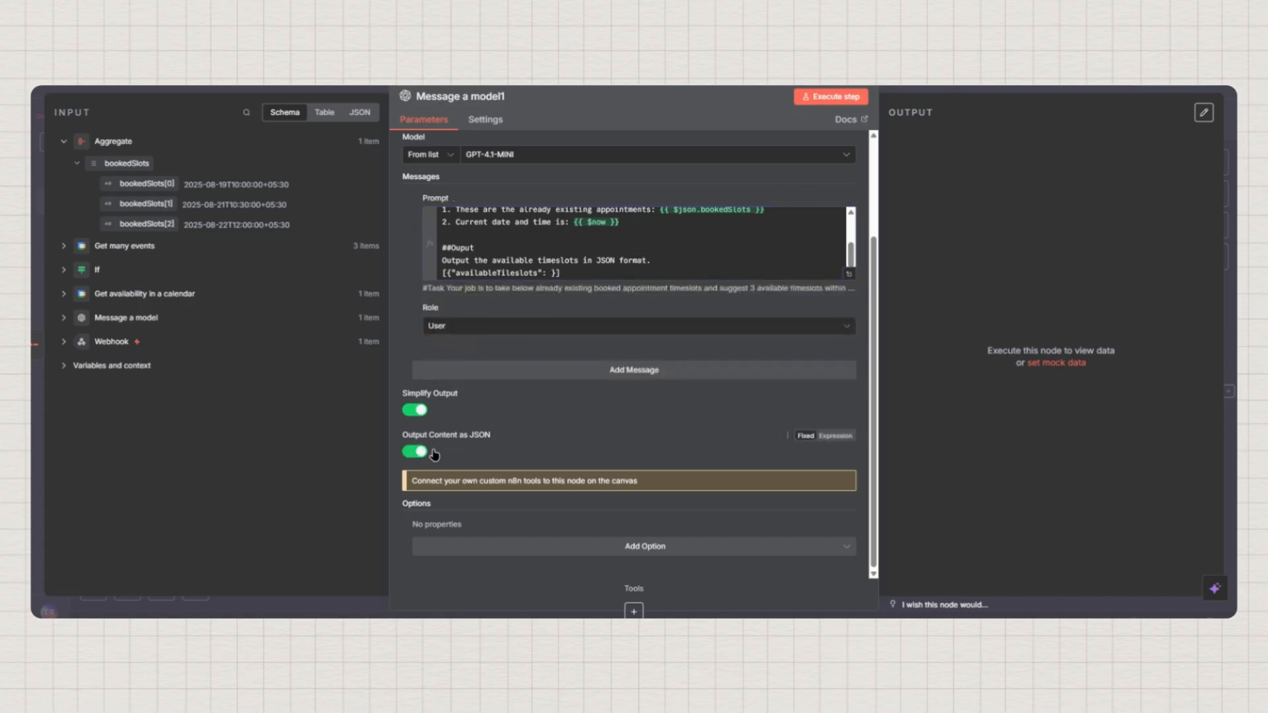
pyautogui.click(626, 549)
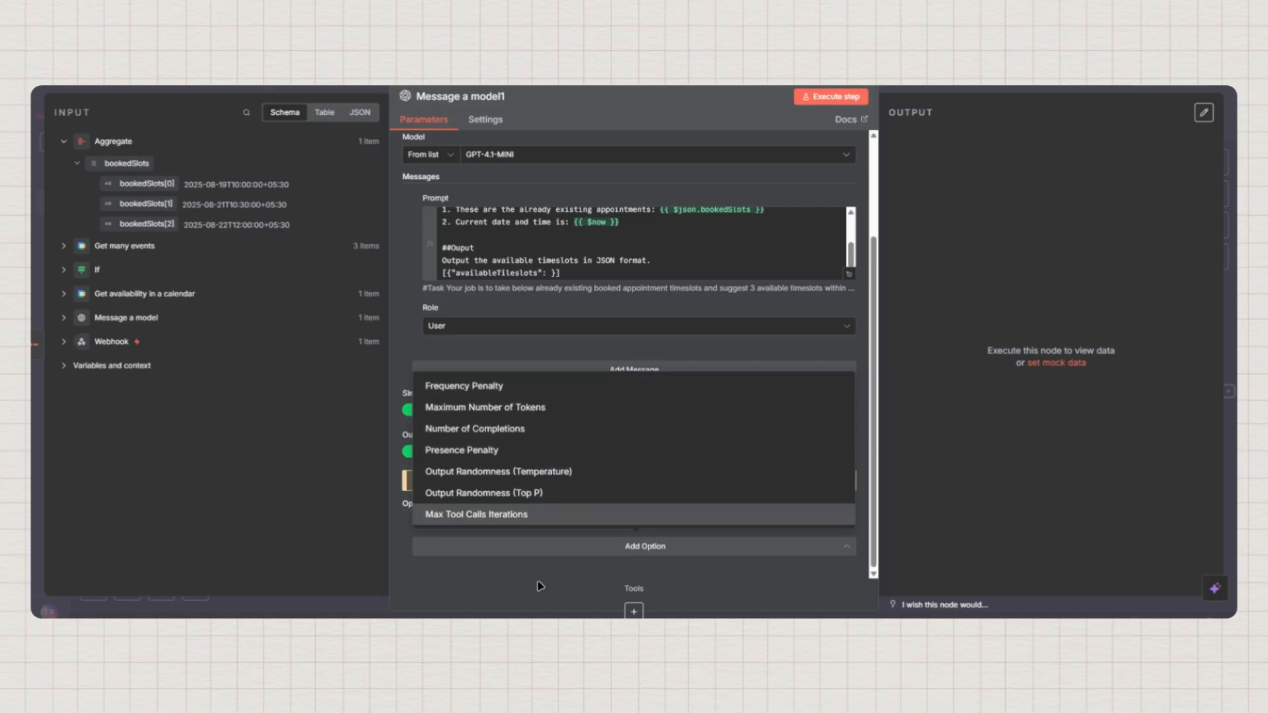
pyautogui.click(543, 545)
pyautogui.scroll(3, 760, 422)
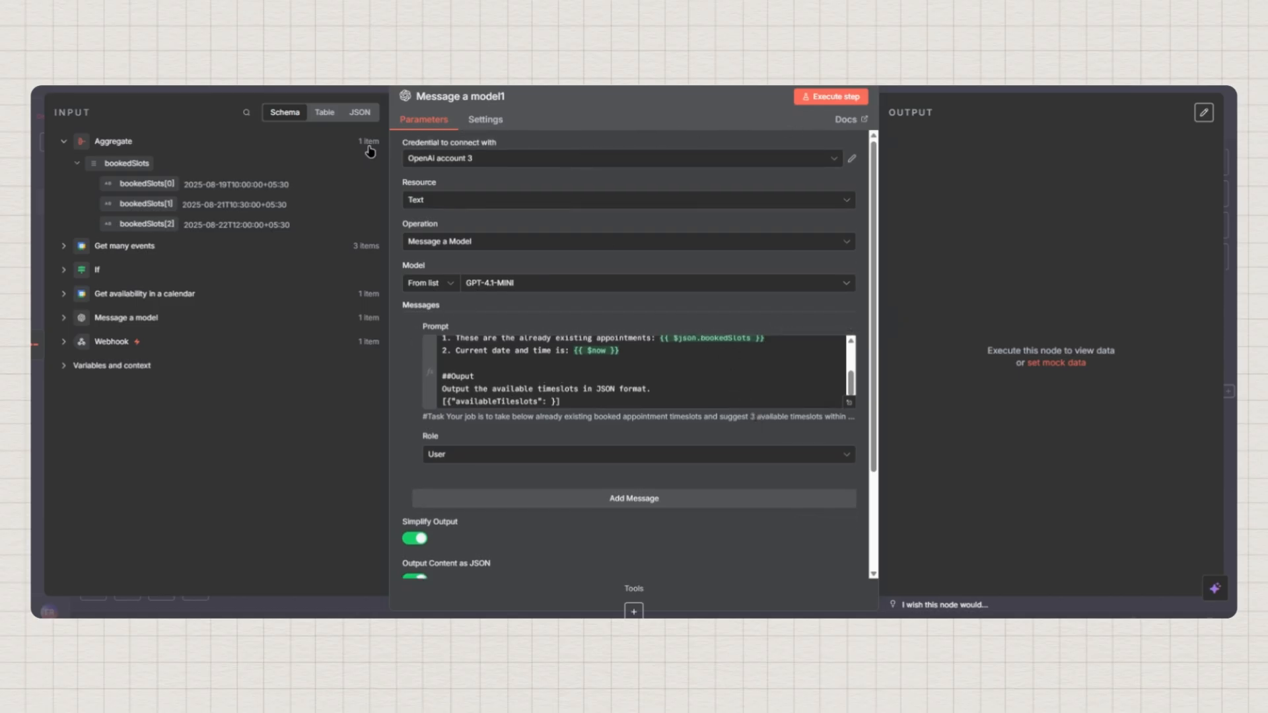
pyautogui.click(83, 88)
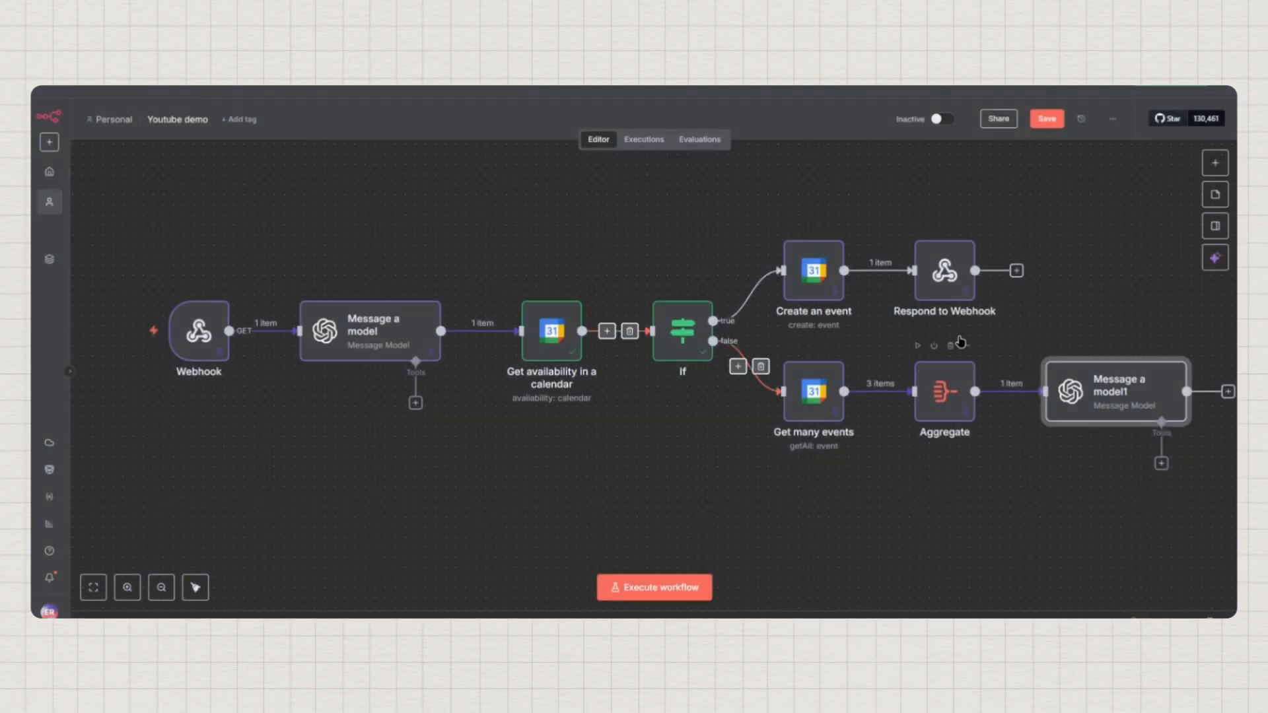
# Run Message a model1, getting three availableTileslots on 2025-08-18 at 11:00, 11:30 and 12:00
pyautogui.doubleClick(1142, 407)
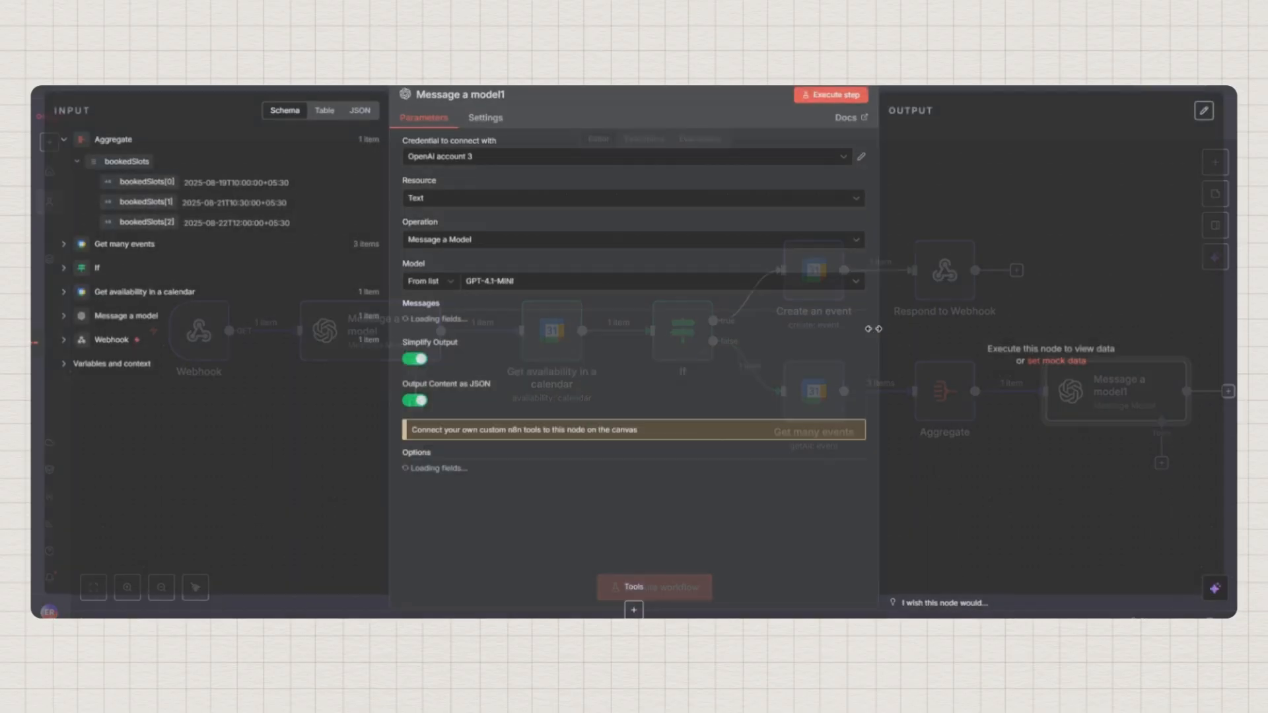
pyautogui.click(836, 98)
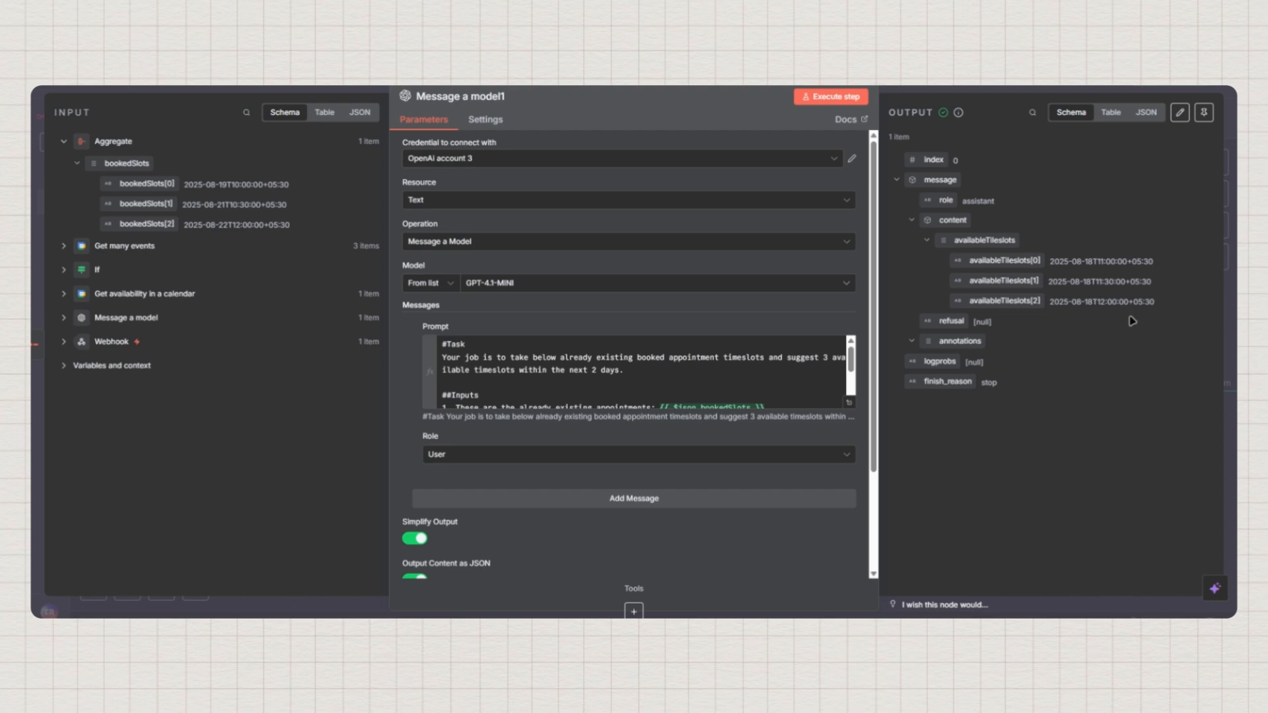
pyautogui.click(98, 88)
pyautogui.moveTo(874, 476); pyautogui.dragTo(787, 455)
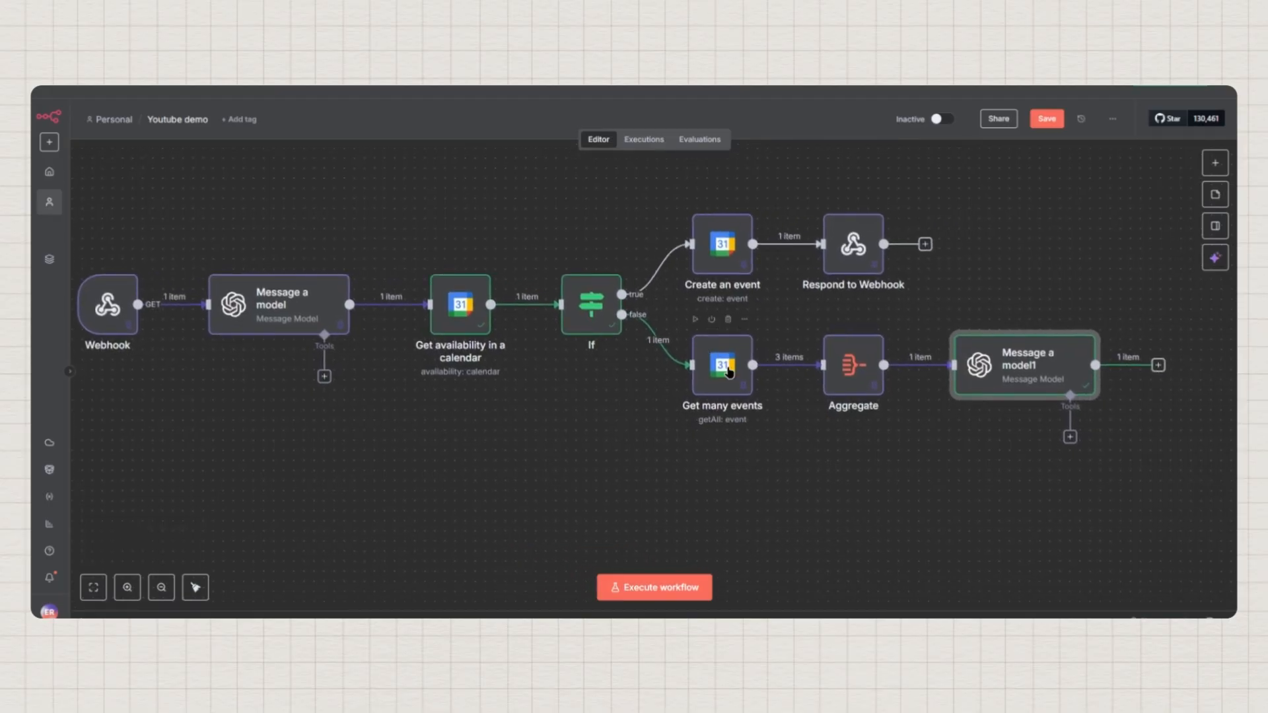
# Append to the #Task prompt that each appointment lasts 1 hour and suggestions must not overlap
pyautogui.doubleClick(1002, 361)
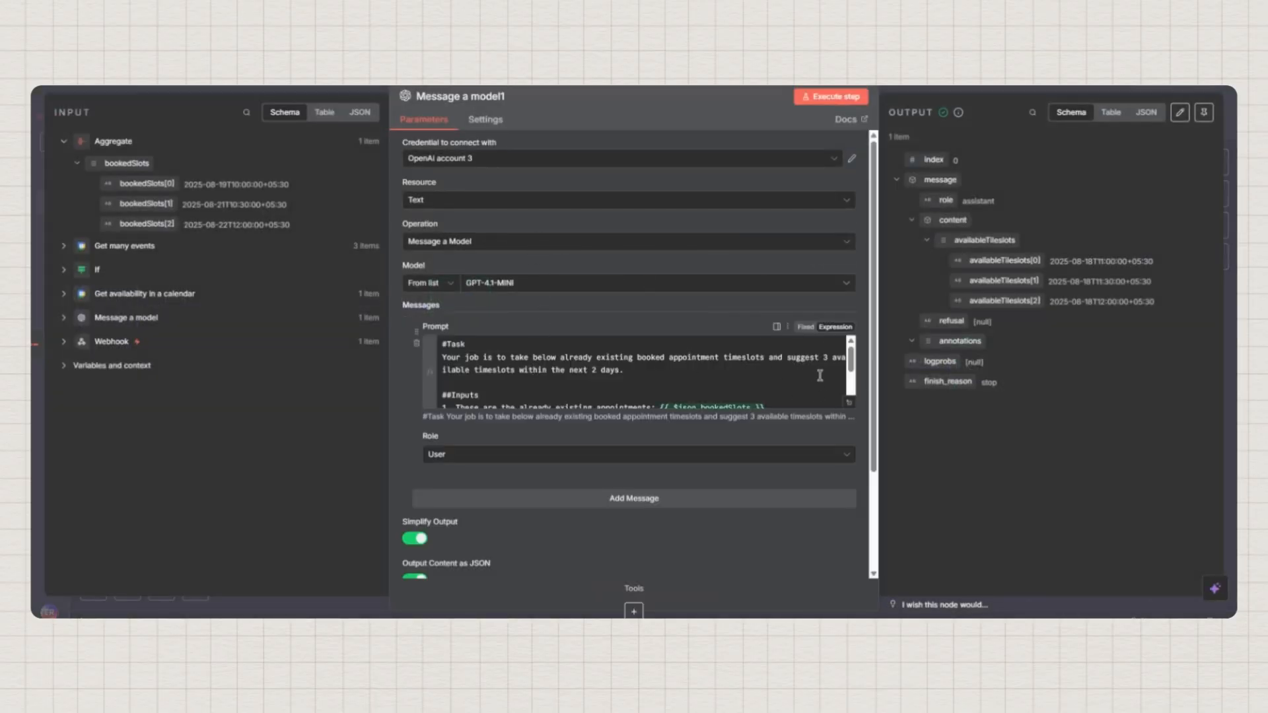
pyautogui.click(850, 403)
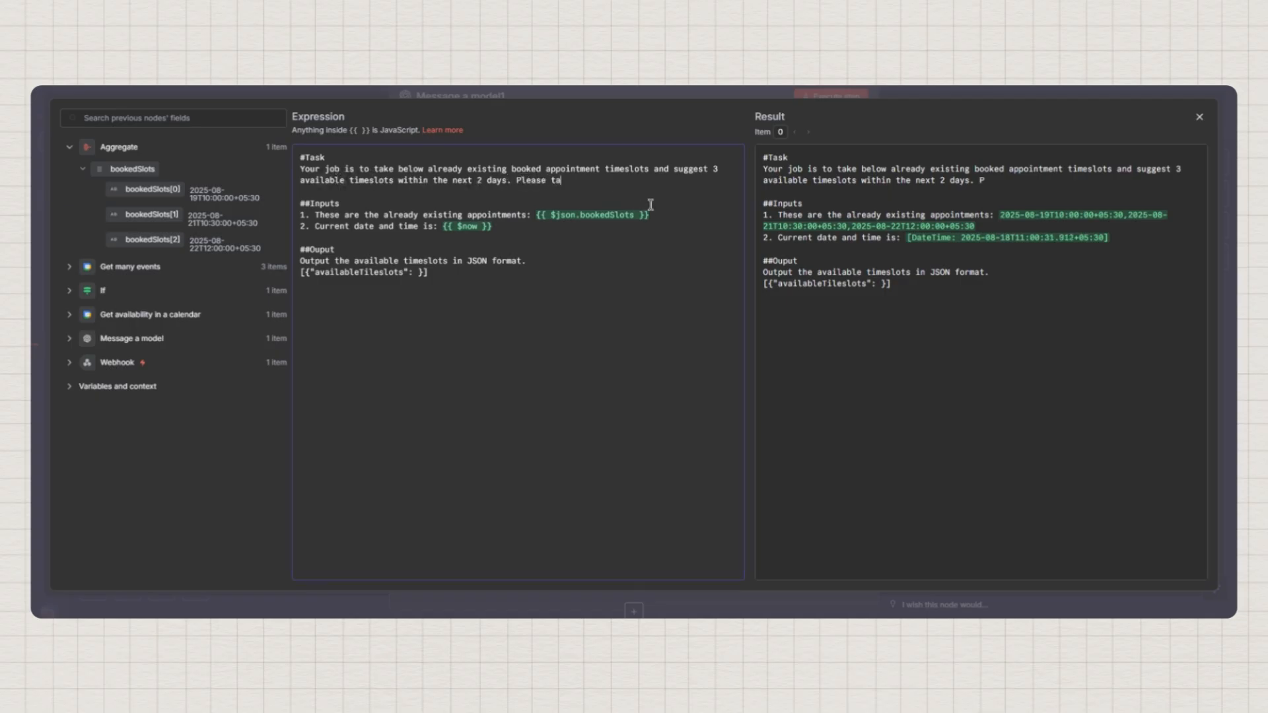
pyautogui.write('t thatone')
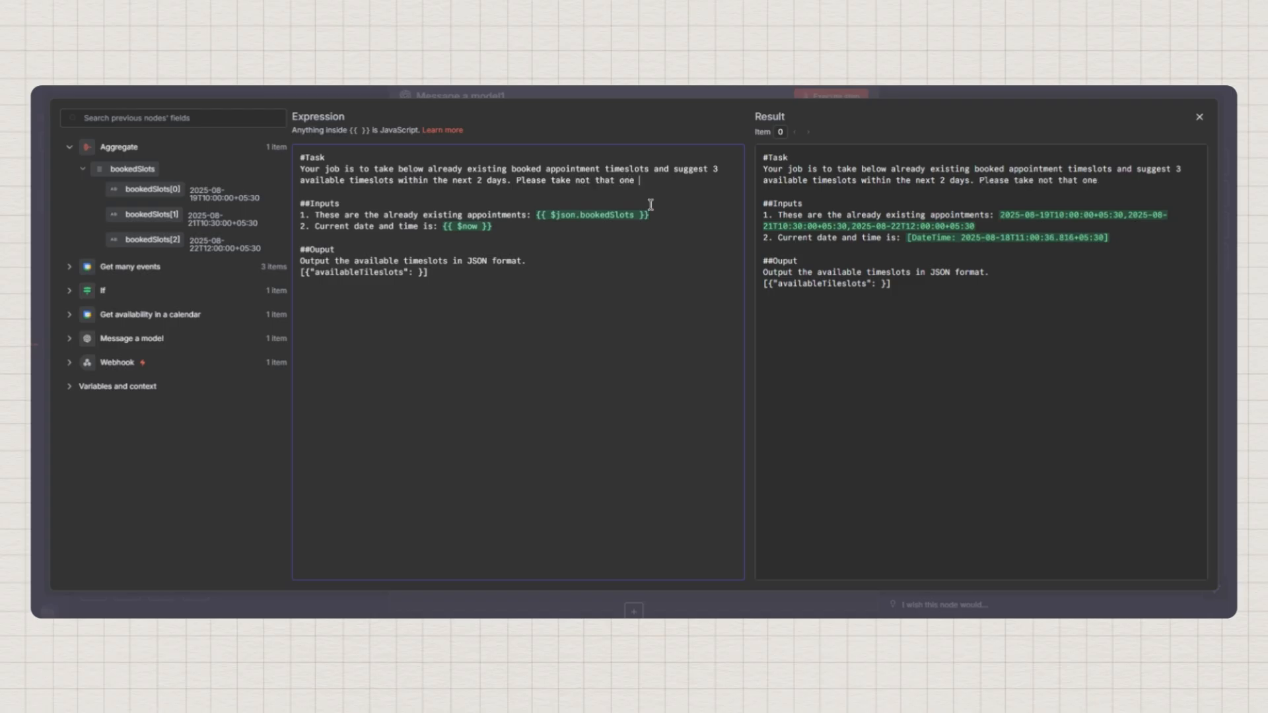
pyautogui.write(' appointment lasts ')
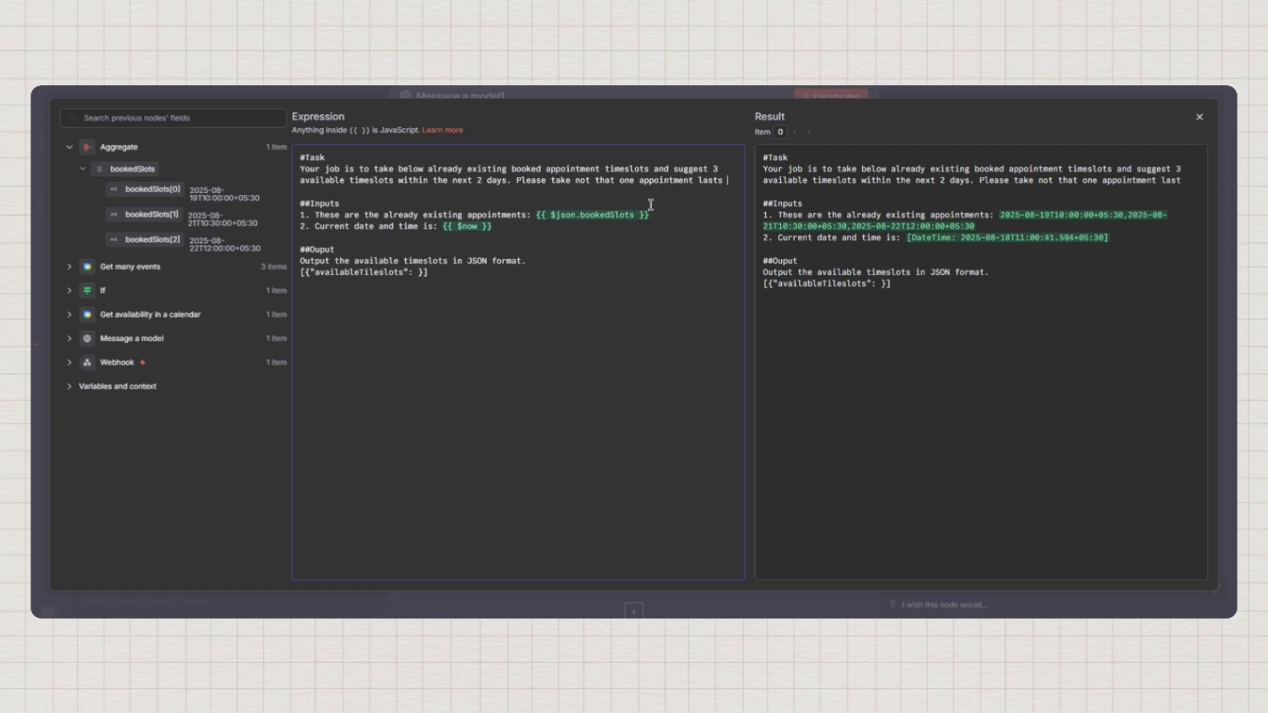
pyautogui.write('for ')
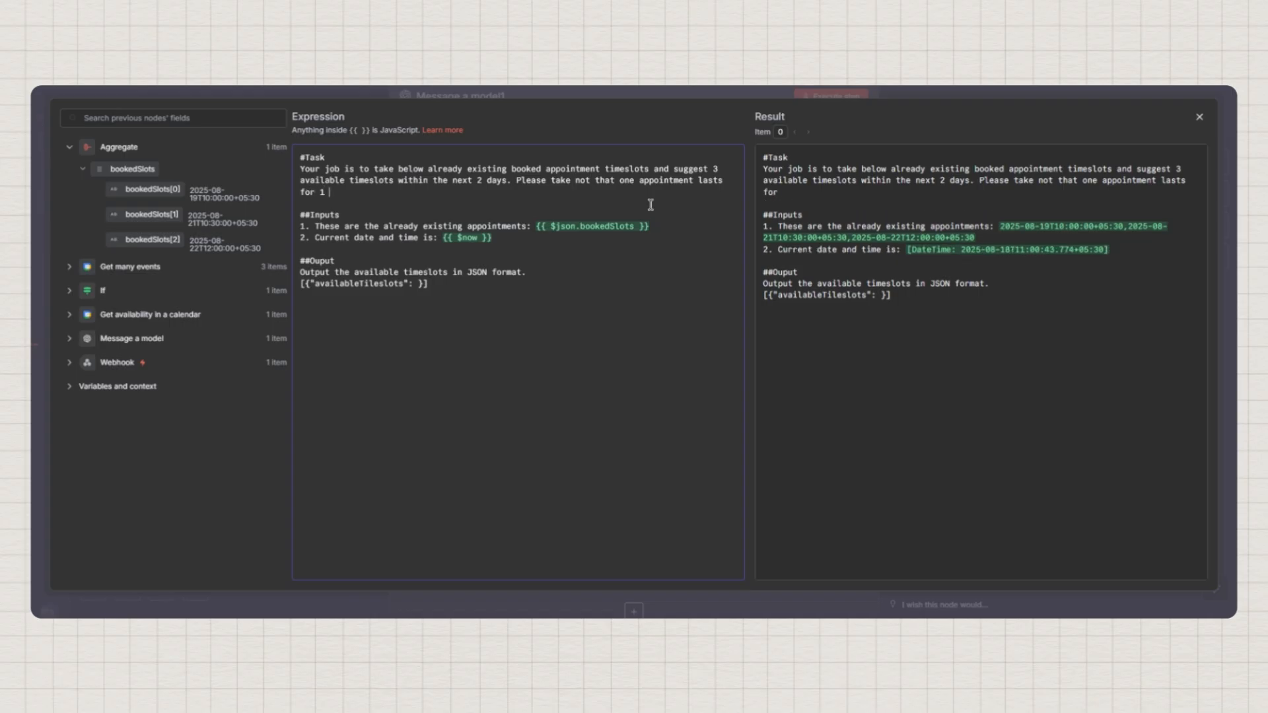
pyautogui.write('1 o')
pyautogui.press('BackSpace')
pyautogui.write('hour. so make sure the')
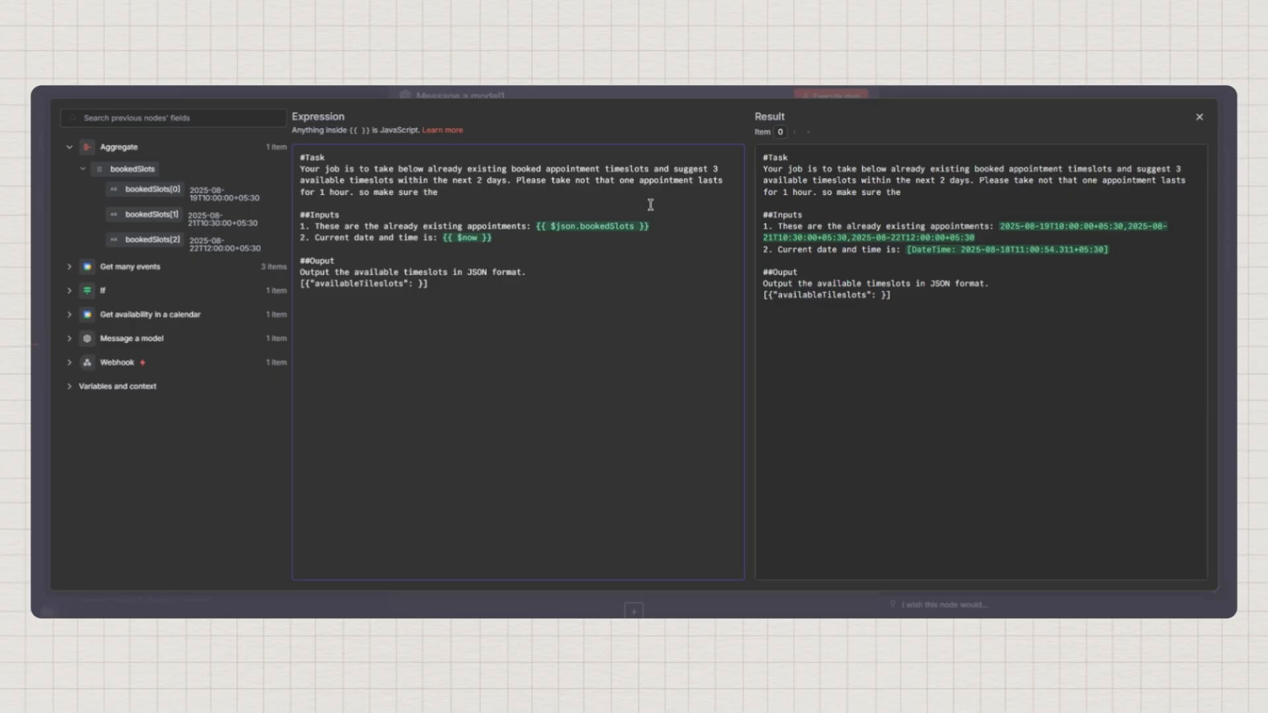
pyautogui.write('lable alre')
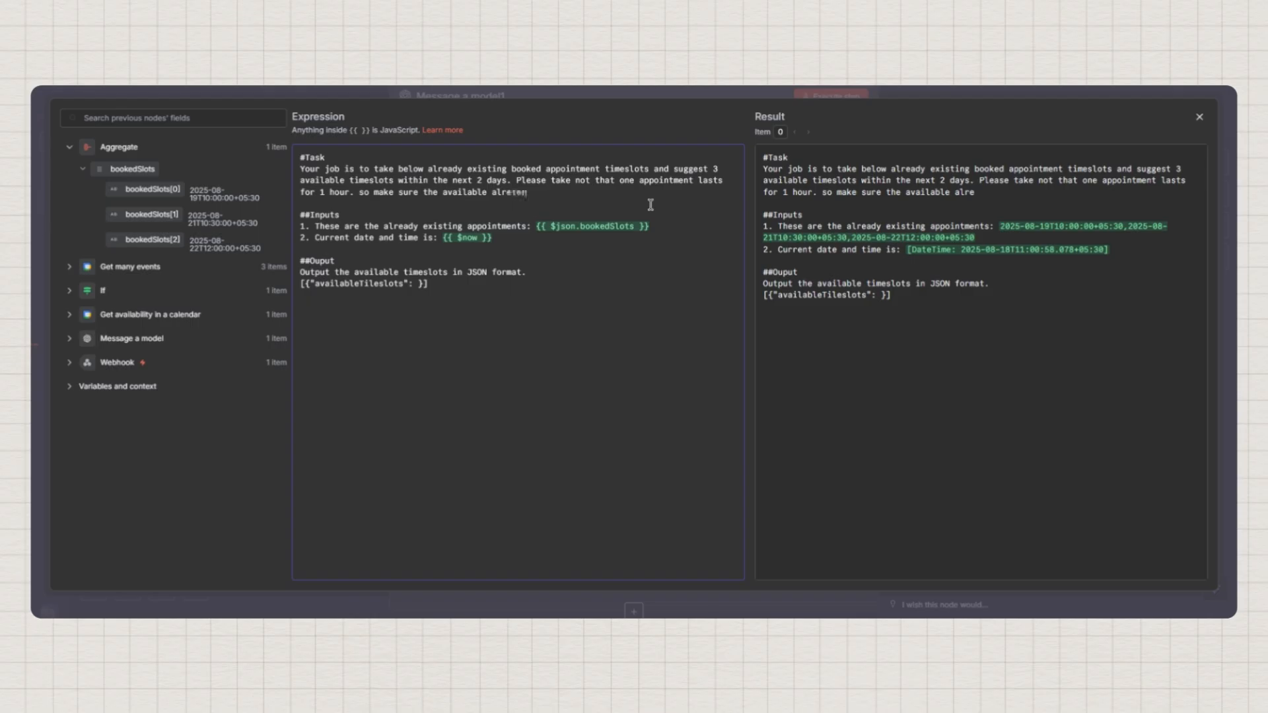
pyautogui.write('ternative that you sugg')
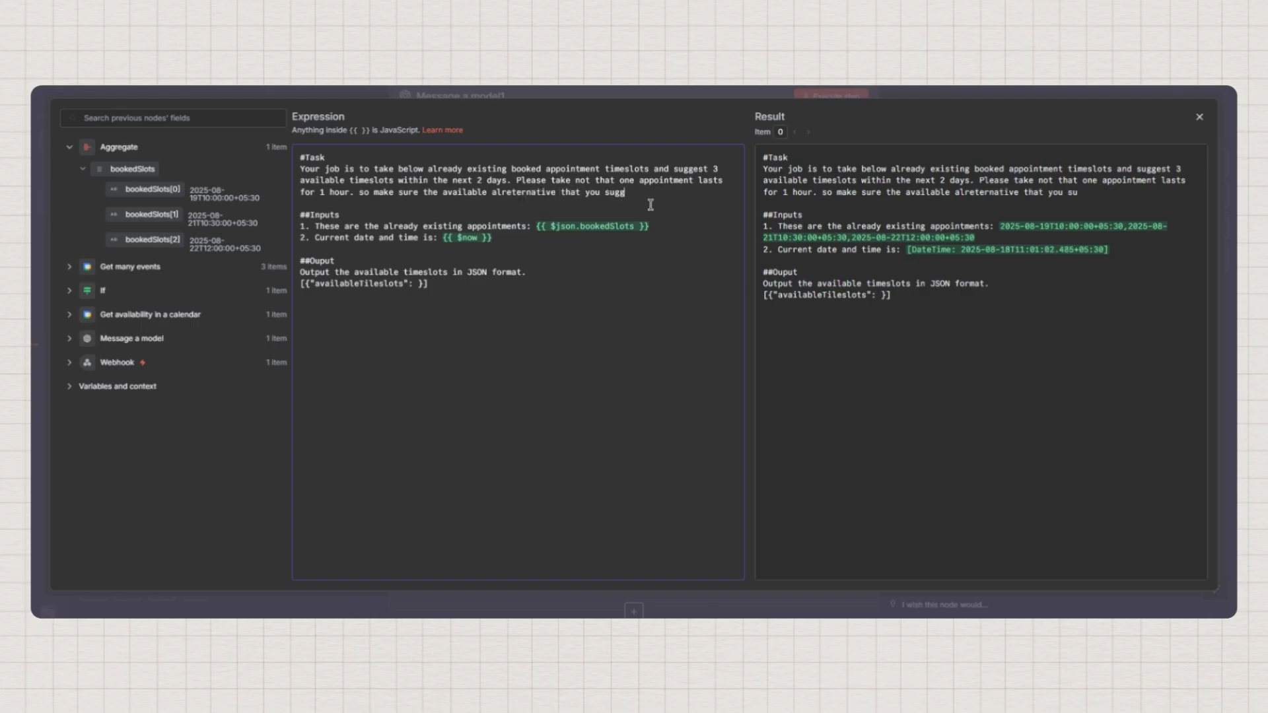
pyautogui.write('est is not overlapping.')
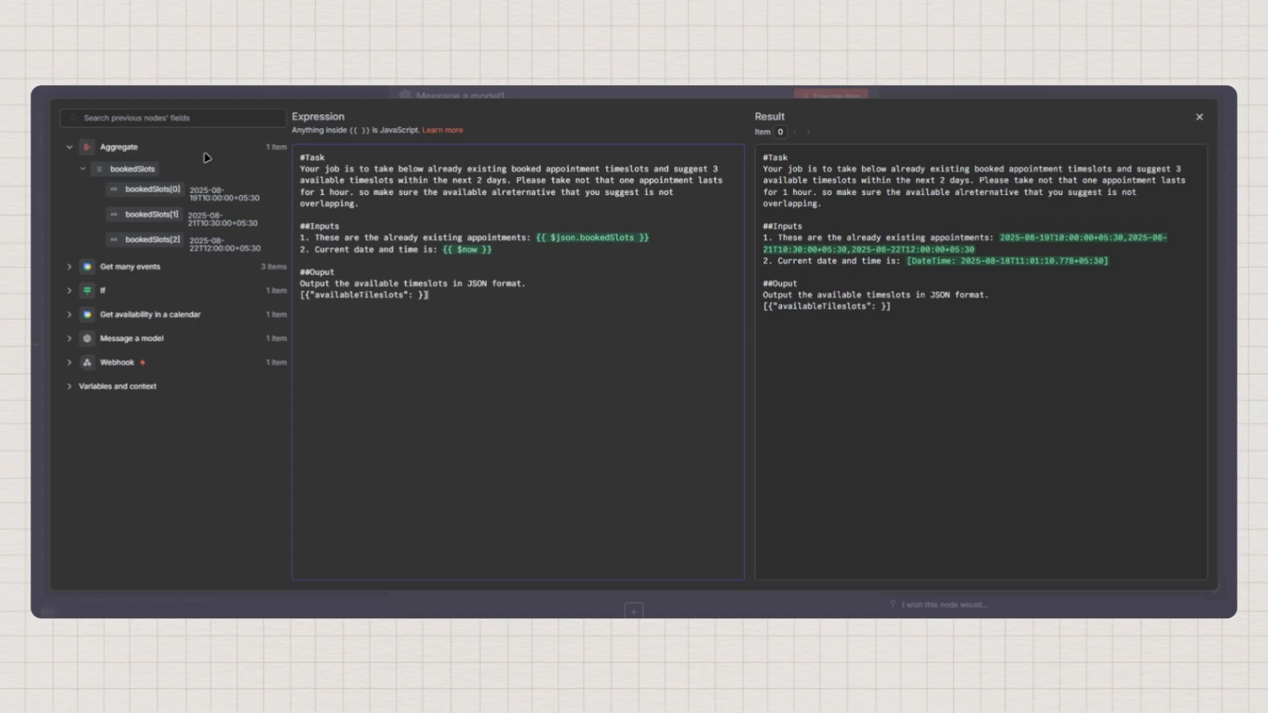
# Rerun Message a model1 with the updated prompt and pin its three-timeslot output
pyautogui.click(1200, 123)
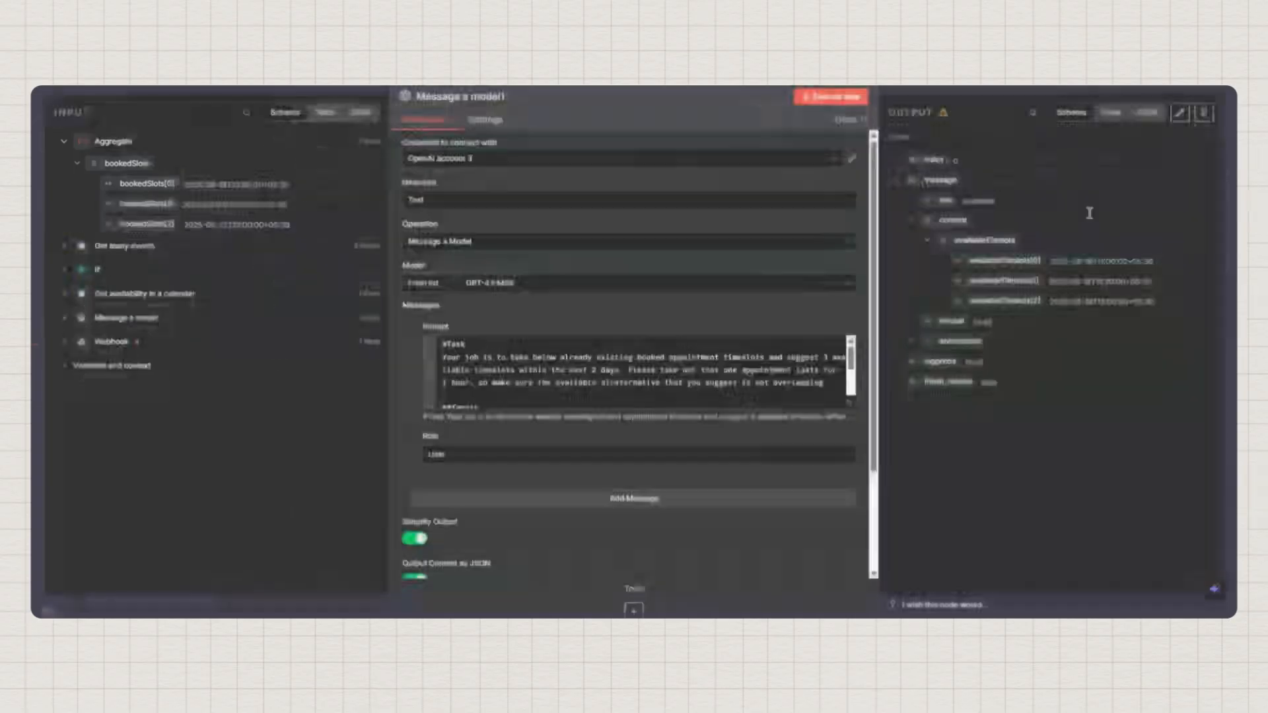
pyautogui.click(833, 99)
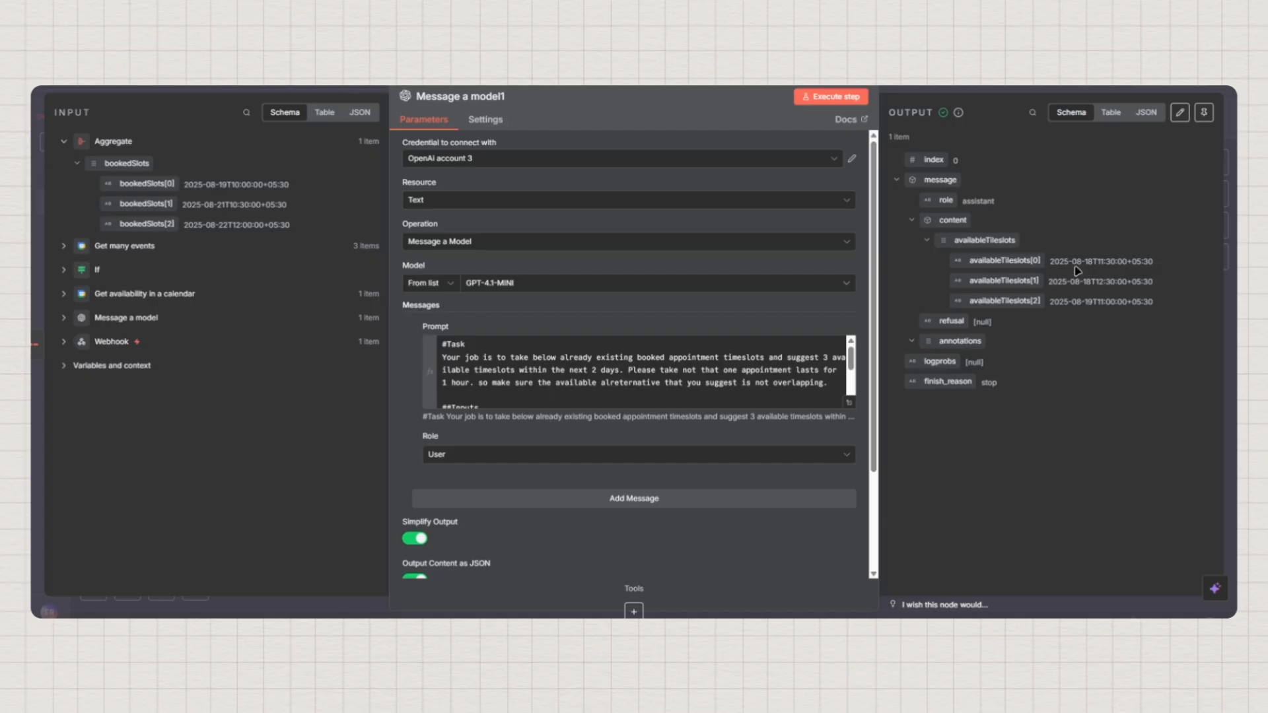
pyautogui.click(1204, 113)
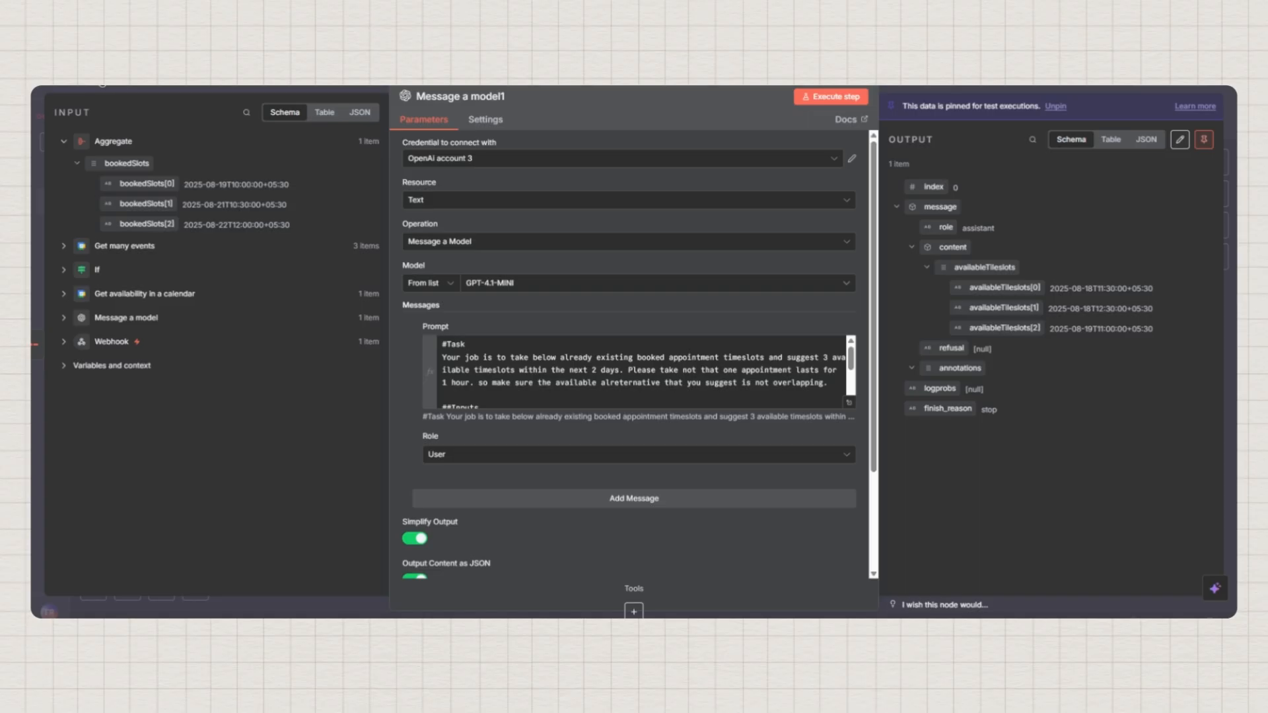
pyautogui.click(103, 84)
pyautogui.moveTo(984, 465)
pyautogui.mouseDown()
pyautogui.moveTo(965, 461)
pyautogui.moveTo(985, 456)
pyautogui.mouseUp()
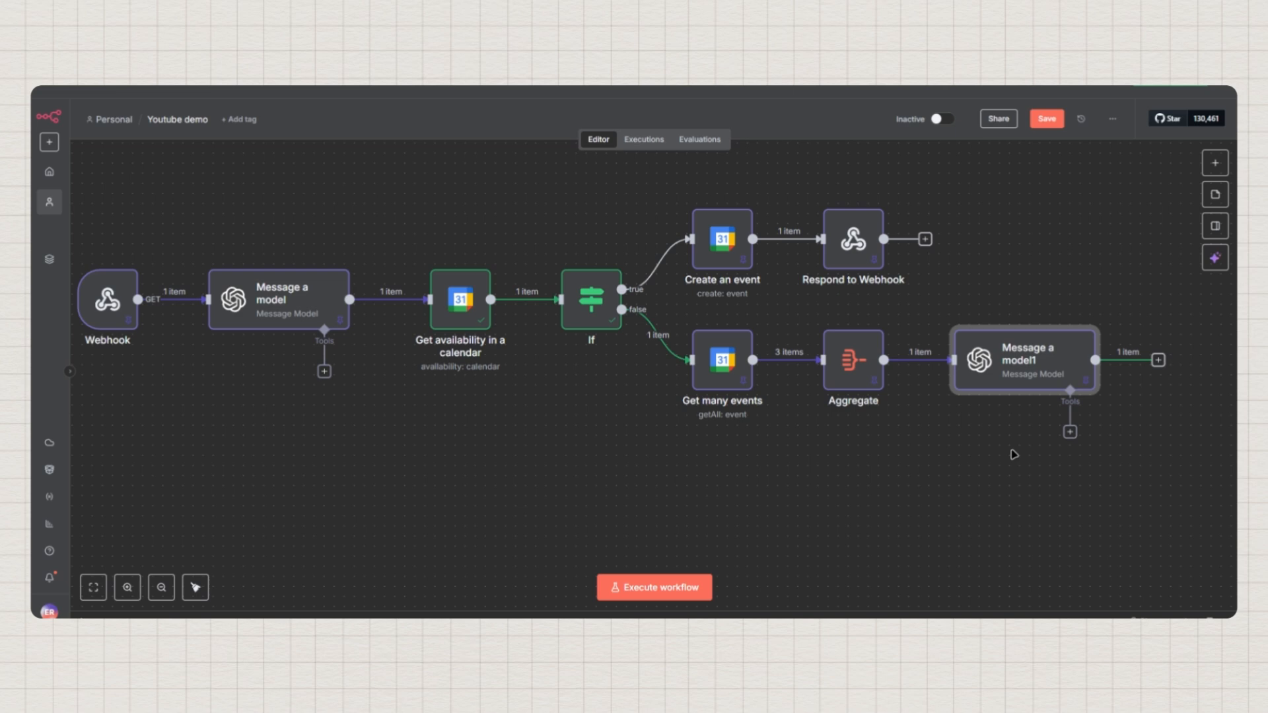
# Append a Respond to Webhook node after Message a model1, responding with All Incoming Items
pyautogui.moveTo(1014, 454); pyautogui.dragTo(909, 454)
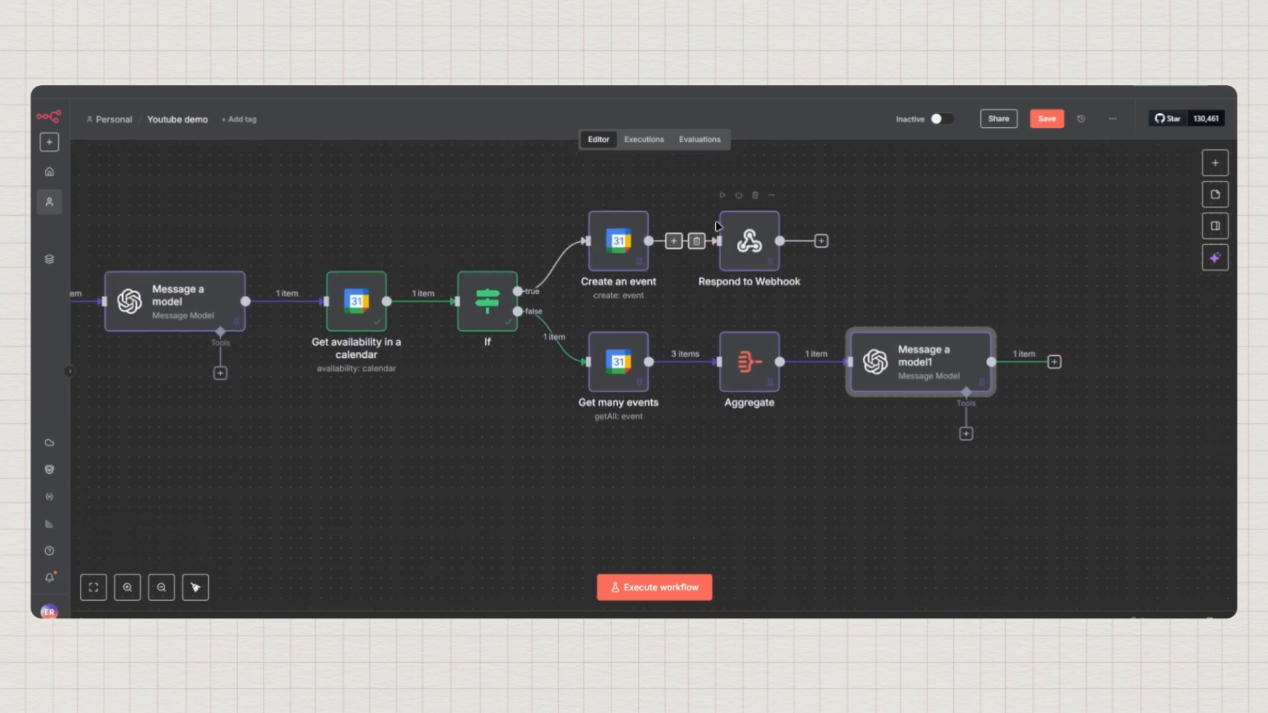
pyautogui.click(1055, 362)
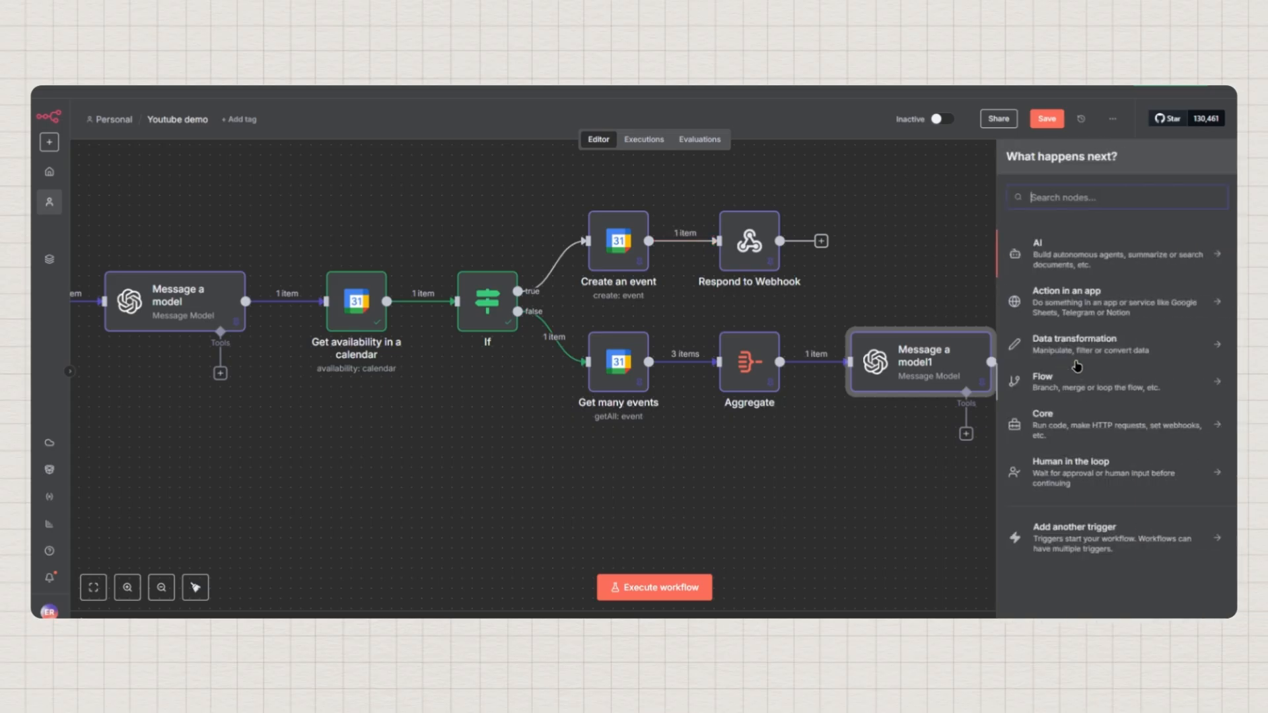
pyautogui.click(1060, 197)
pyautogui.write('webh')
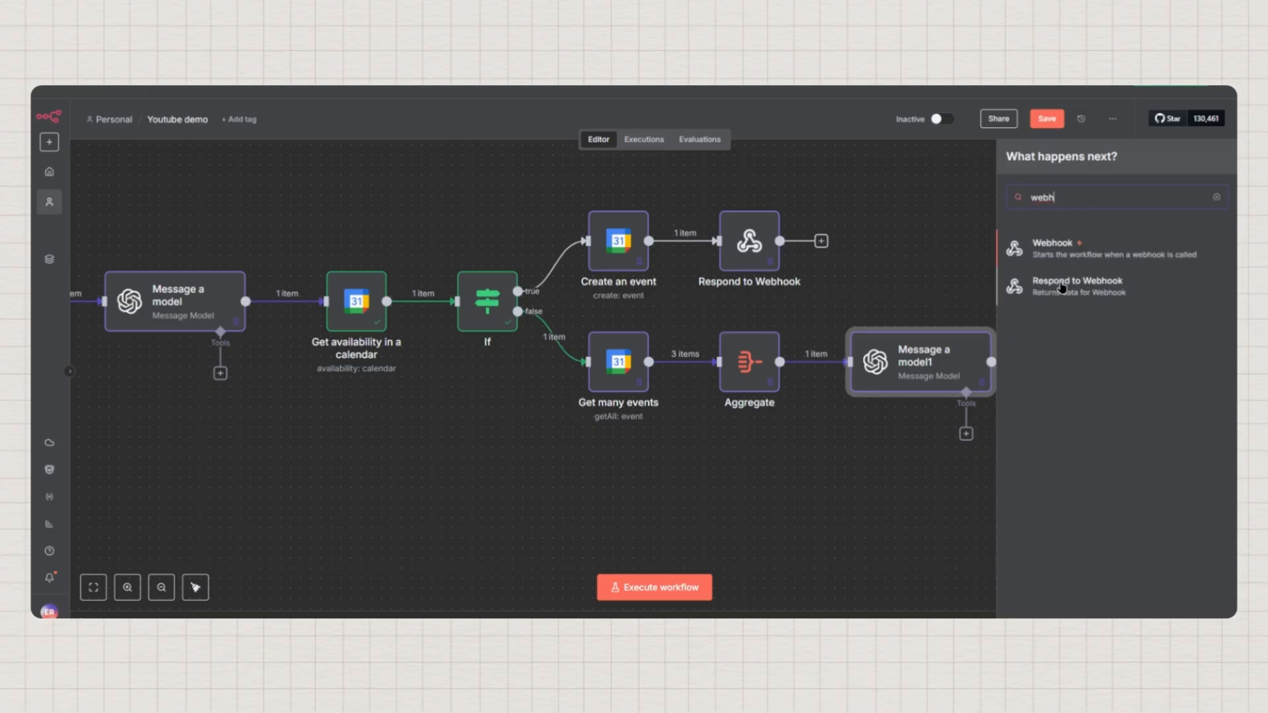
pyautogui.click(1062, 287)
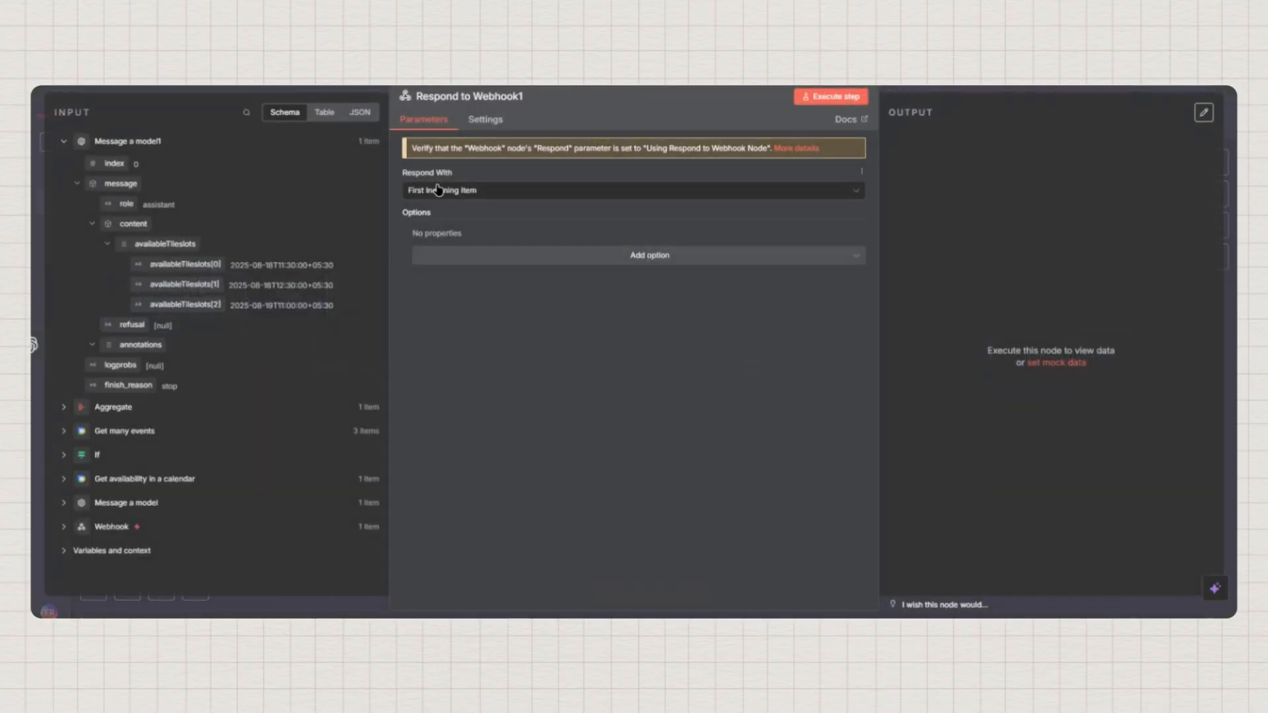
pyautogui.click(440, 190)
pyautogui.click(442, 225)
# Run Respond to Webhook1, pin its output, and zoom out to view the whole workflow
pyautogui.click(831, 99)
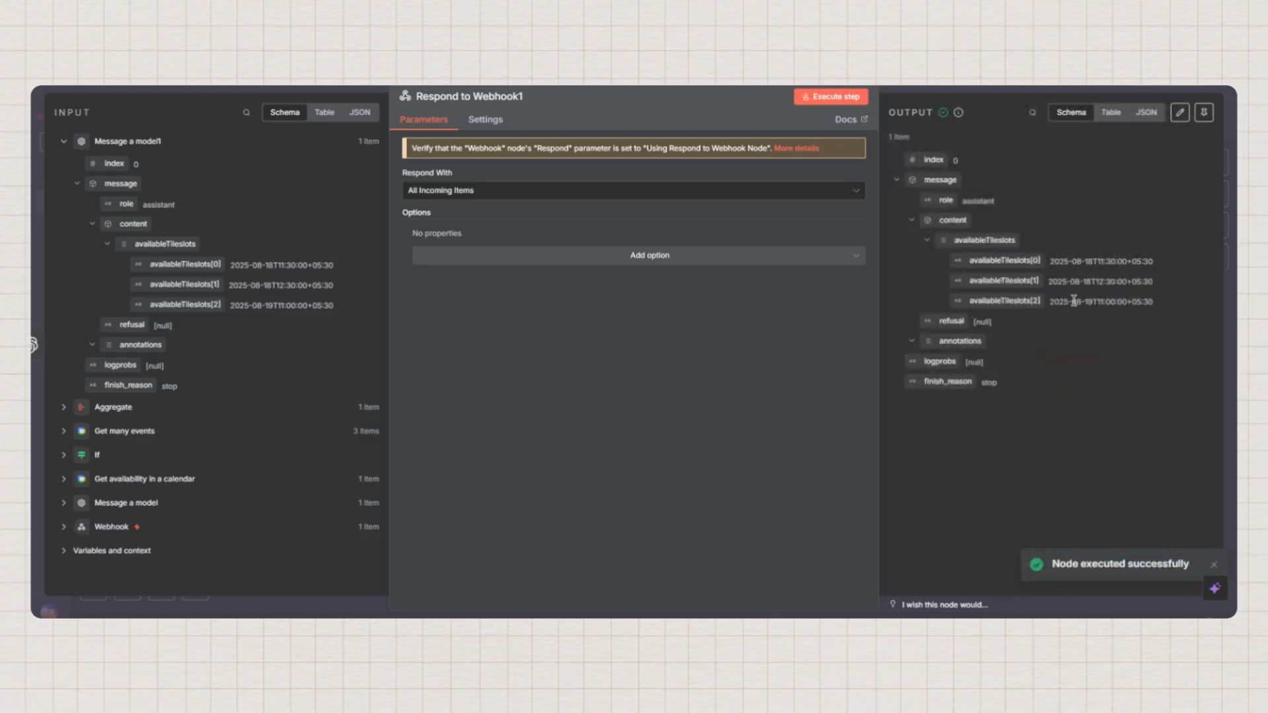
pyautogui.click(1204, 112)
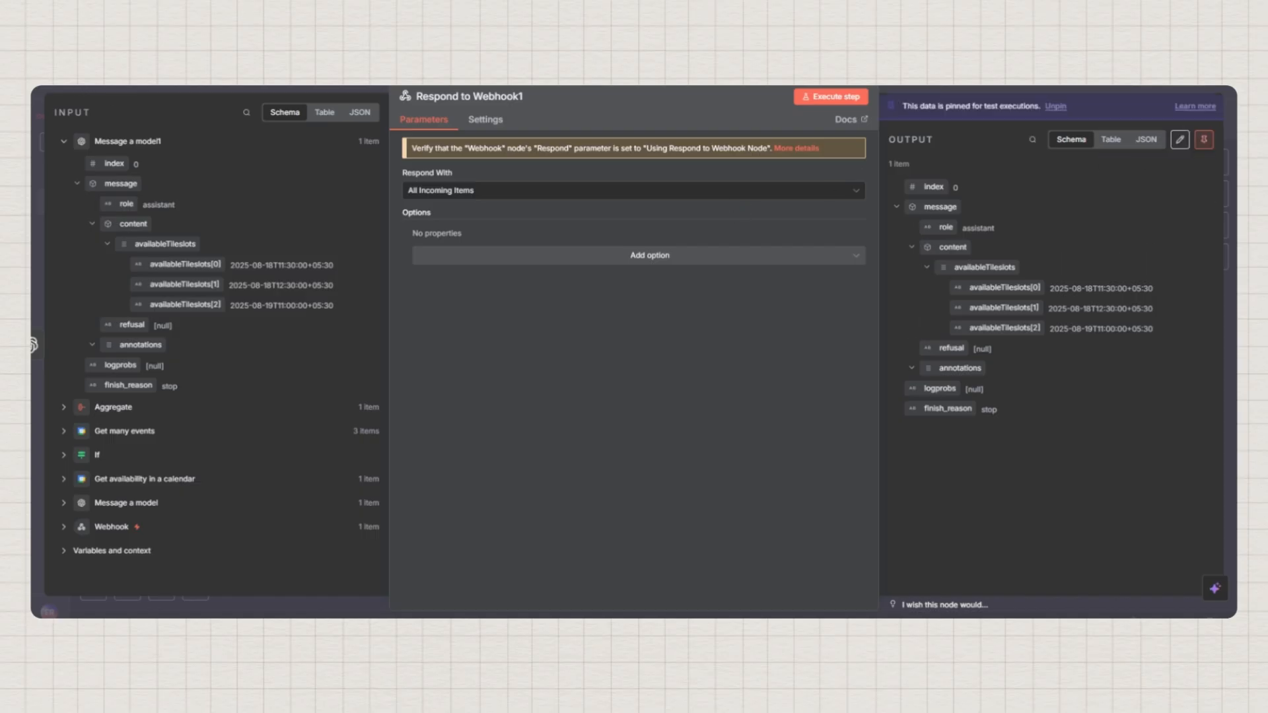
pyautogui.click(71, 87)
pyautogui.moveTo(905, 514)
pyautogui.mouseDown()
pyautogui.moveTo(875, 512)
pyautogui.moveTo(928, 506)
pyautogui.mouseUp()
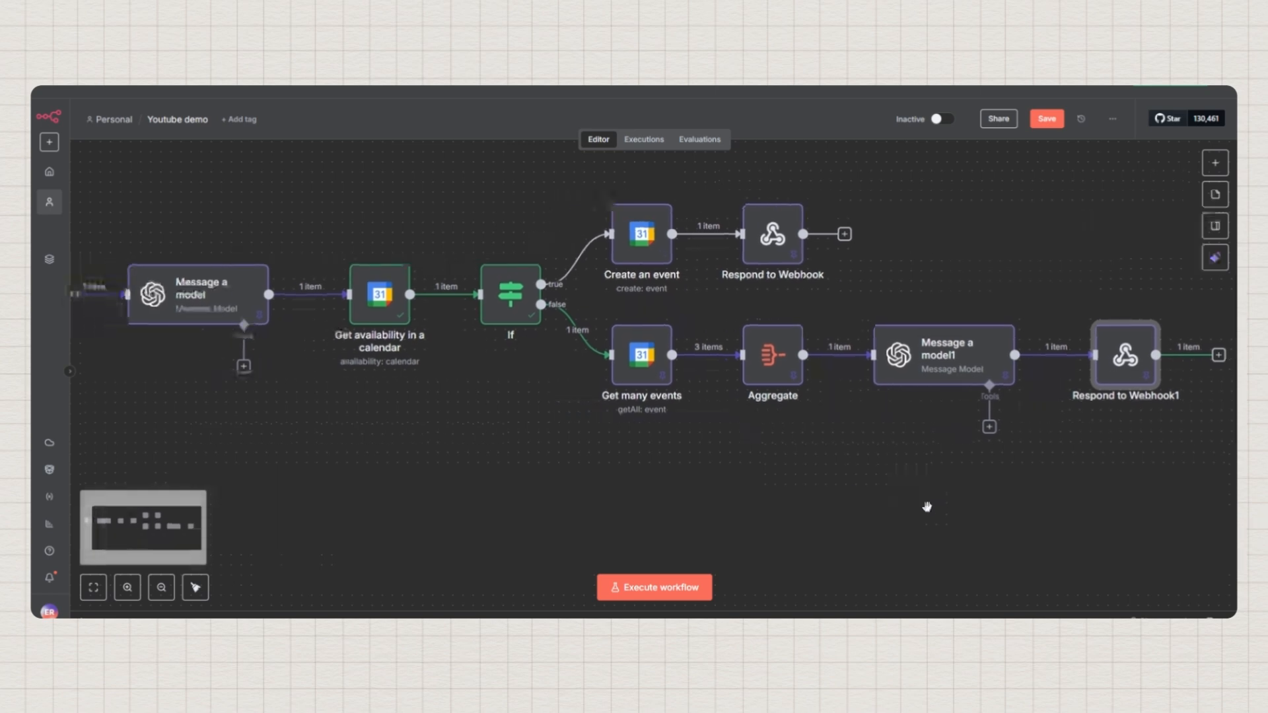
pyautogui.click(161, 587)
pyautogui.moveTo(558, 429); pyautogui.dragTo(645, 445)
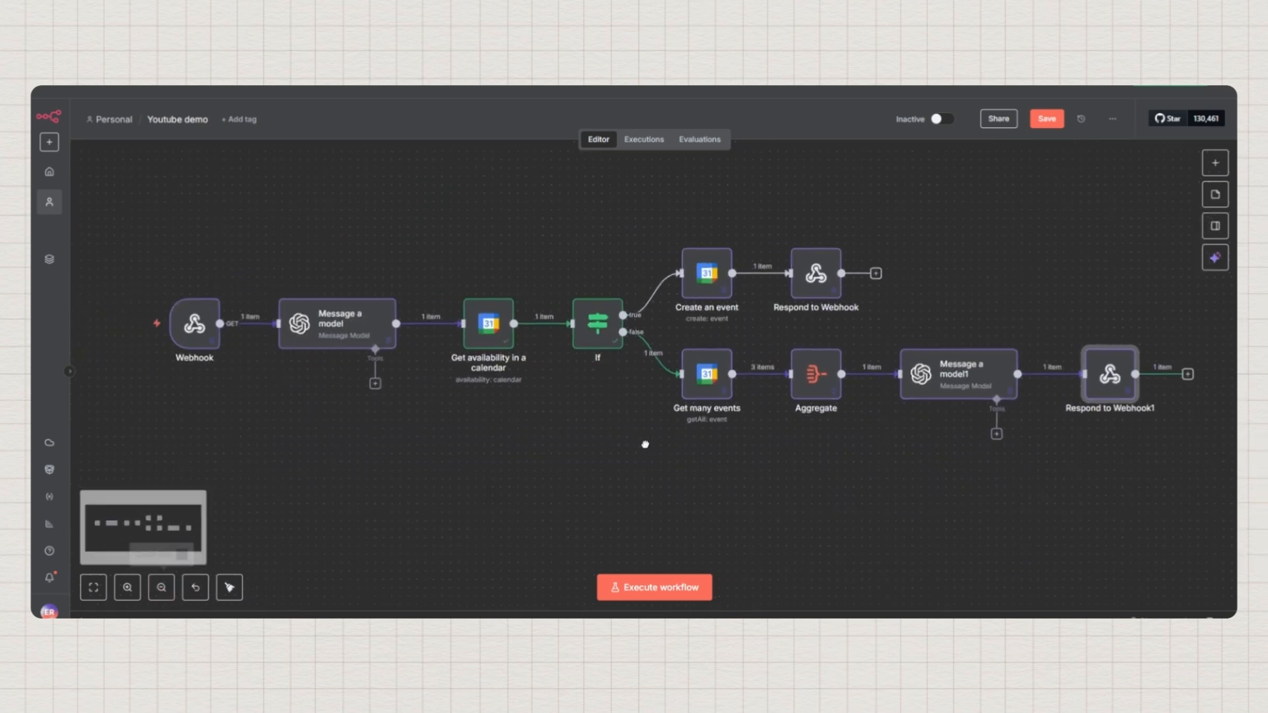